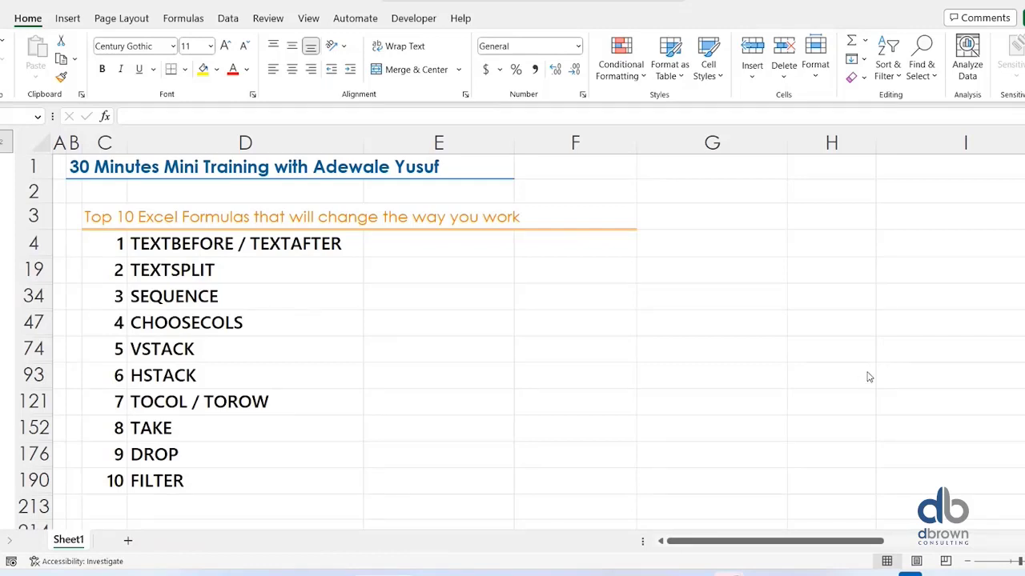
Expand the collapsed rows beneath the TEXTBEFORE / TEXTAFTER heading.
click(849, 350)
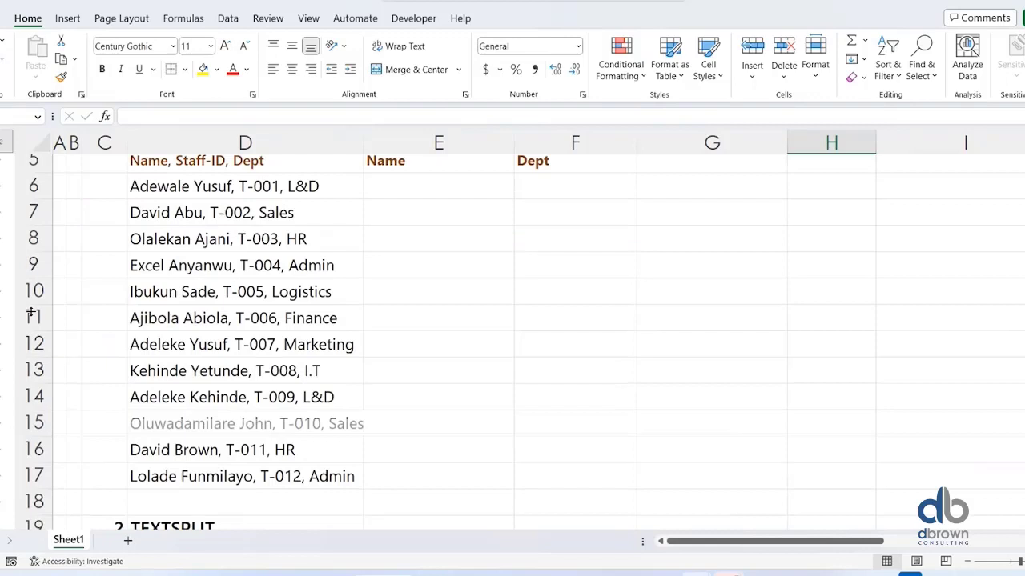
scroll(255, 323, up, 2)
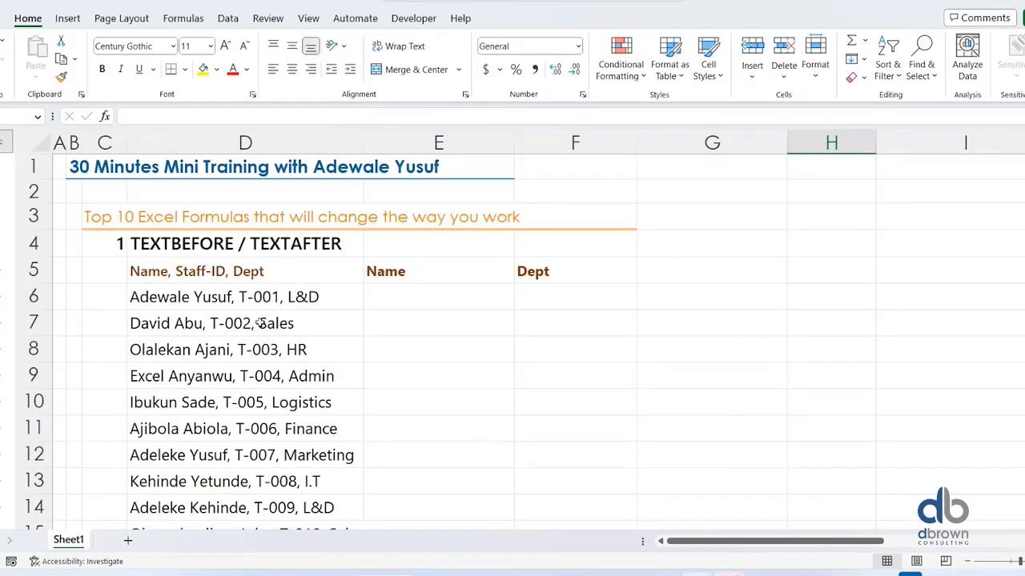
Try extracting the name in E6 with =LEFT(D6,SEARCH(",",D6,1)), and clear the cell.
click(318, 308)
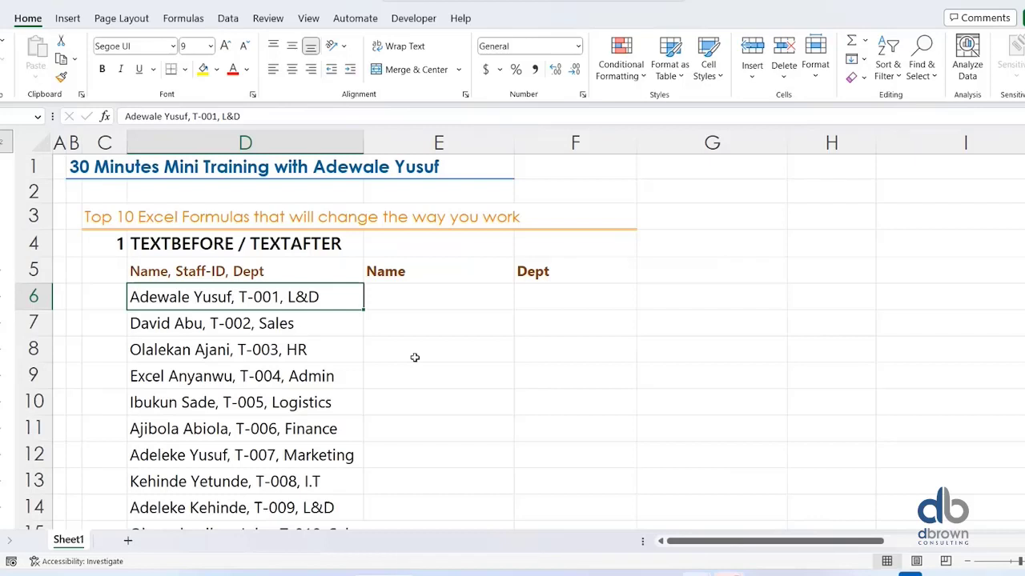
key(Right)
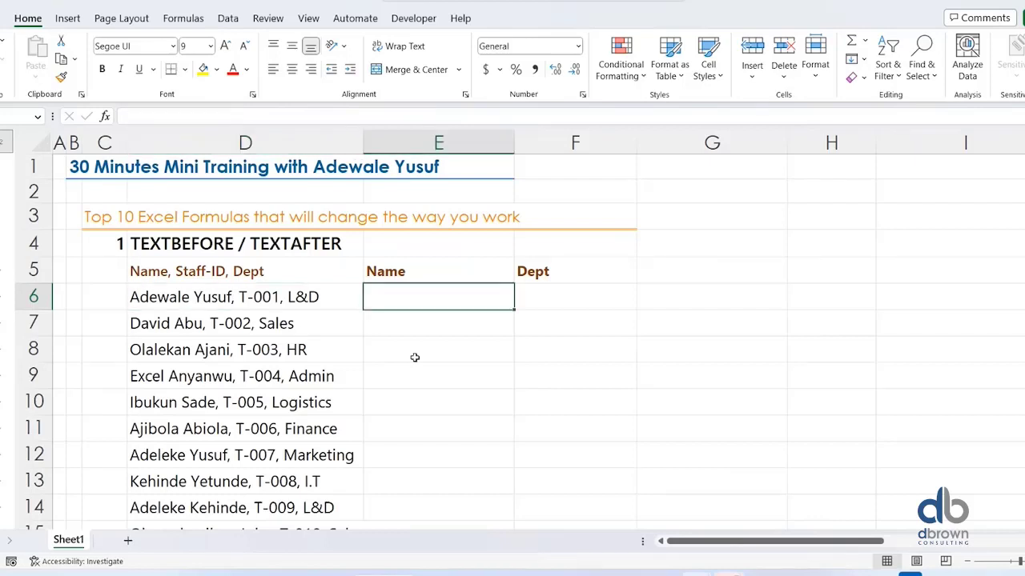
text(=LEFT()
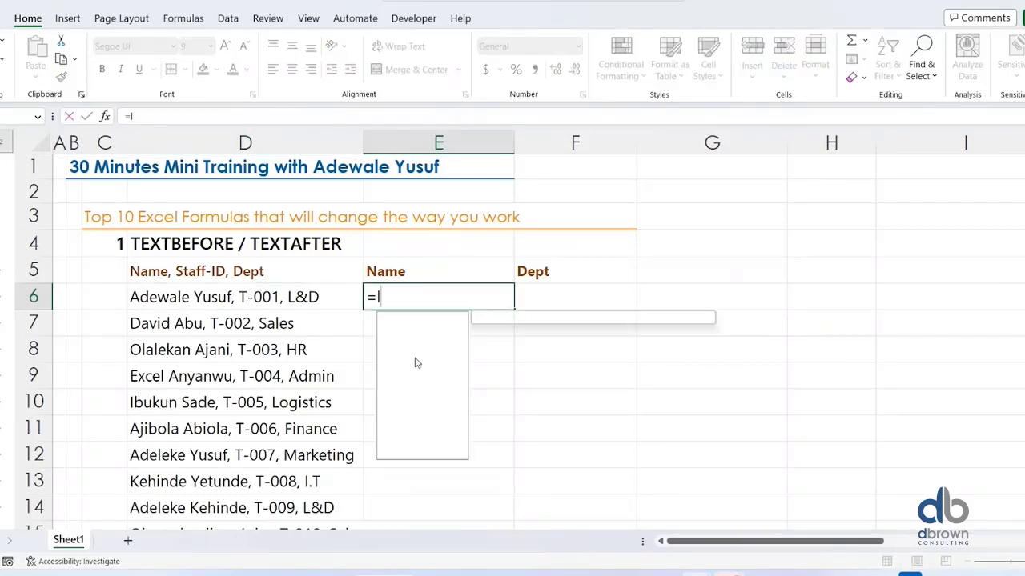
key(Left)
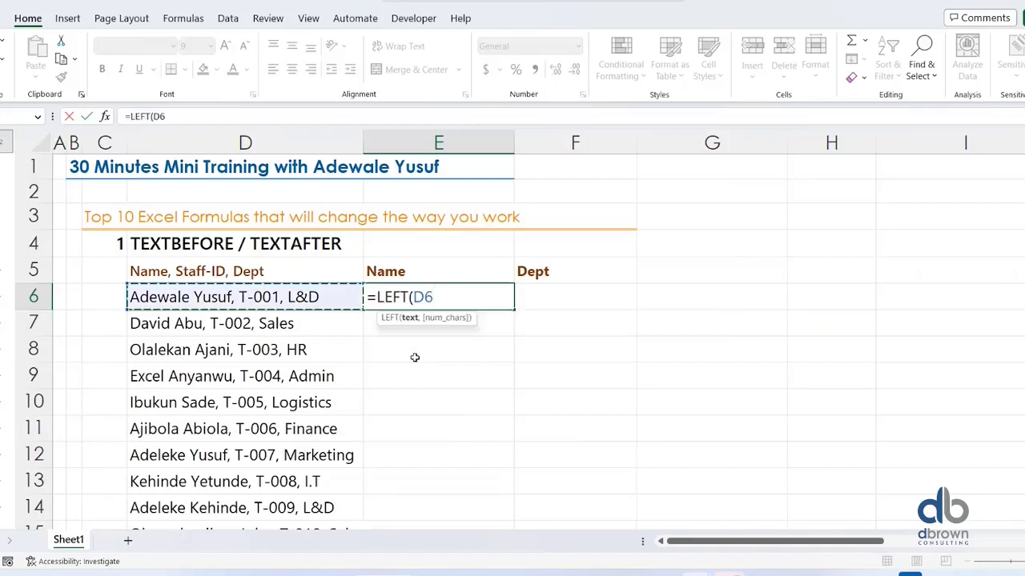
text(,)
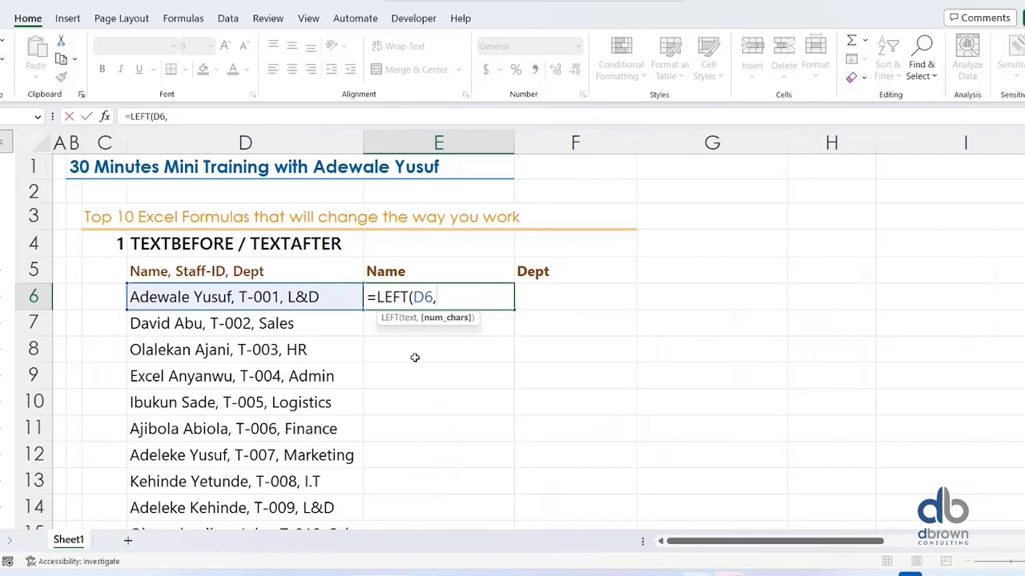
text(fin)
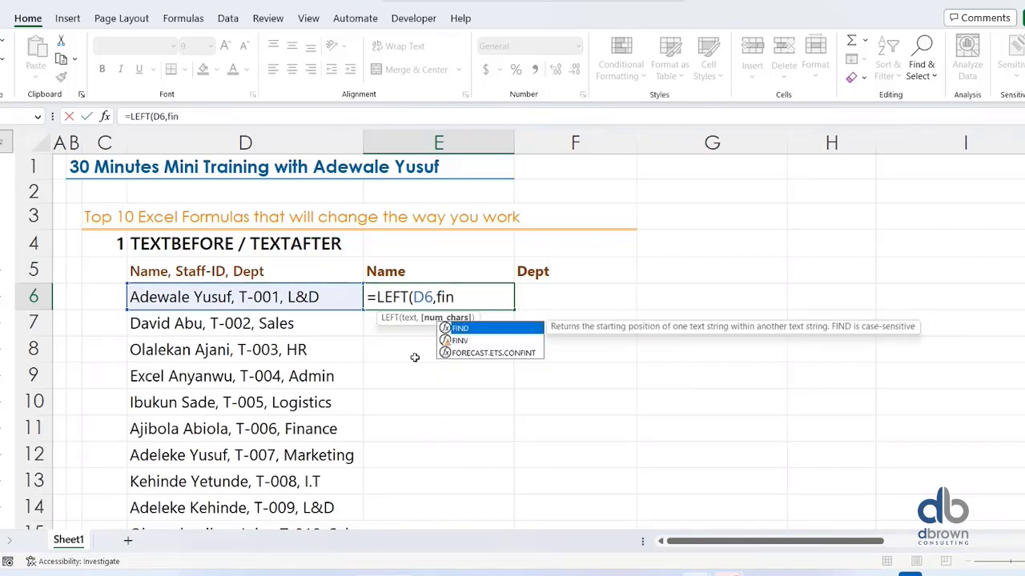
key(BackSpace)
key(BackSpace)
text(i)
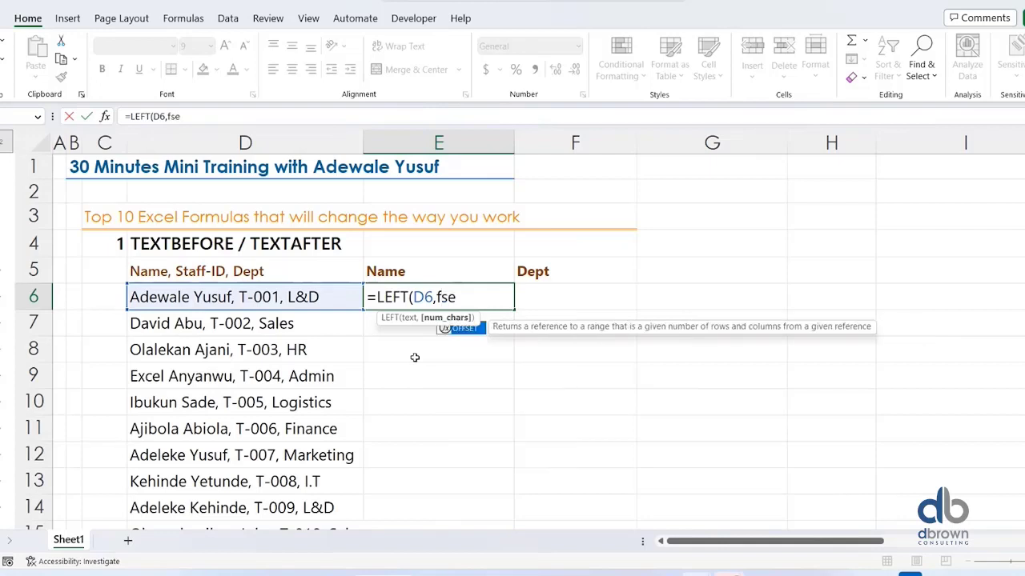
key(BackSpace)
text(i)
key(BackSpace)
key(BackSpace)
text(se)
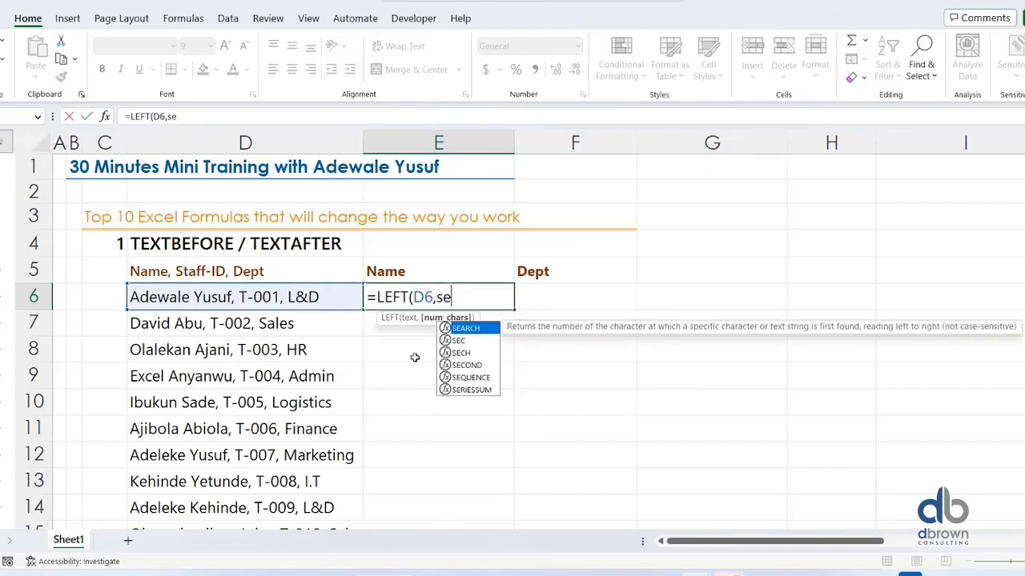
key(Tab)
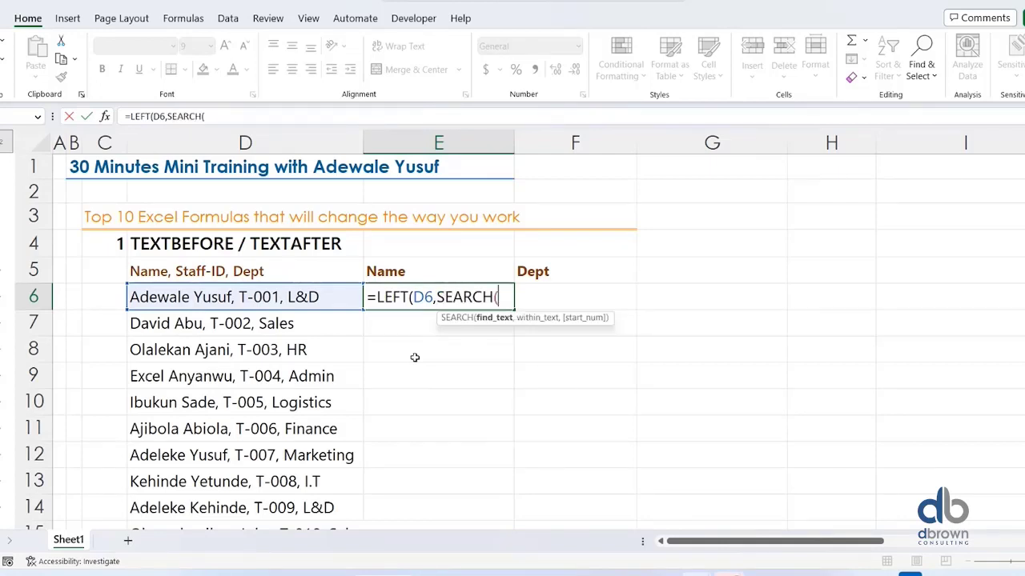
text(",",)
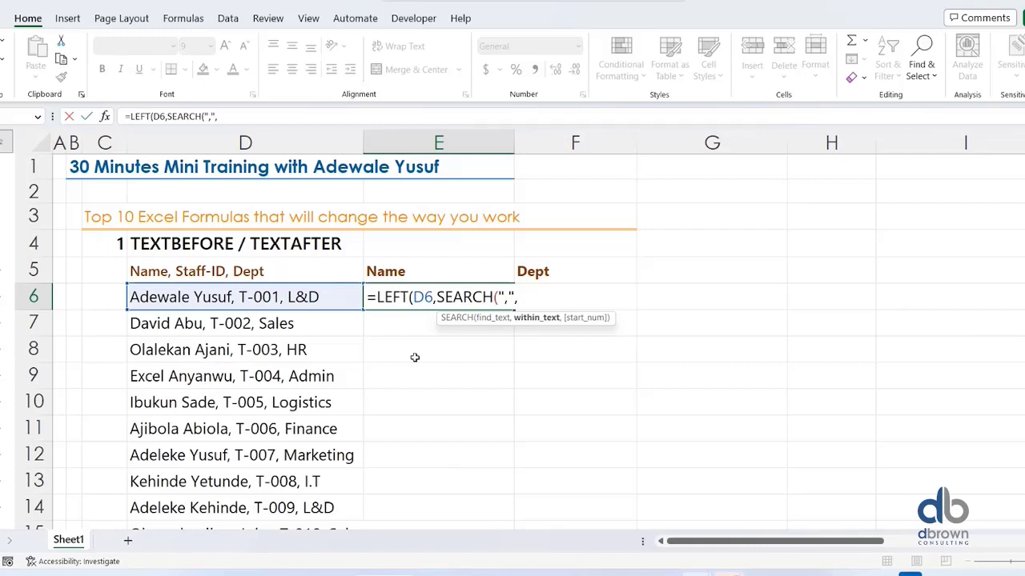
click(346, 306)
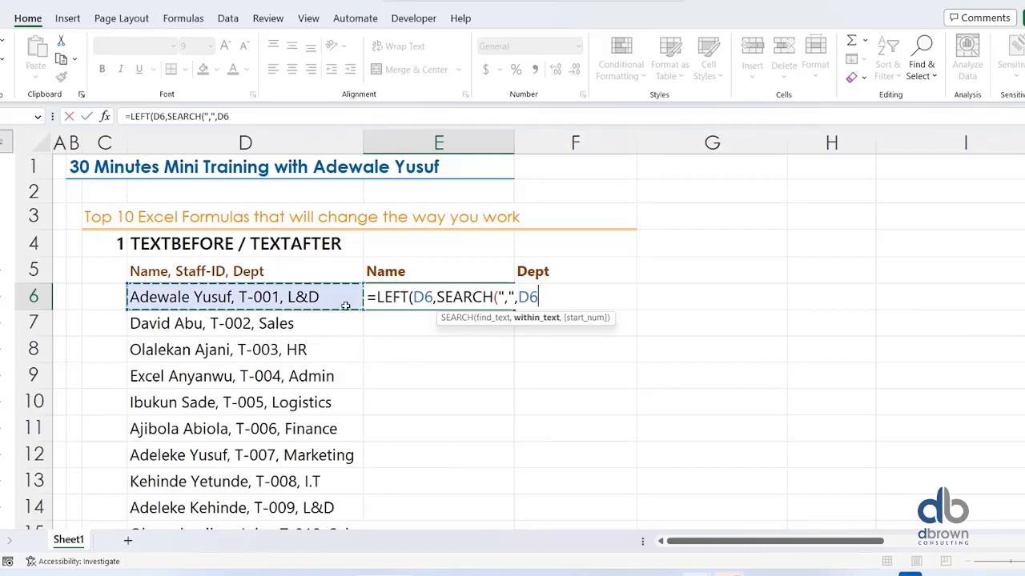
text(,1))
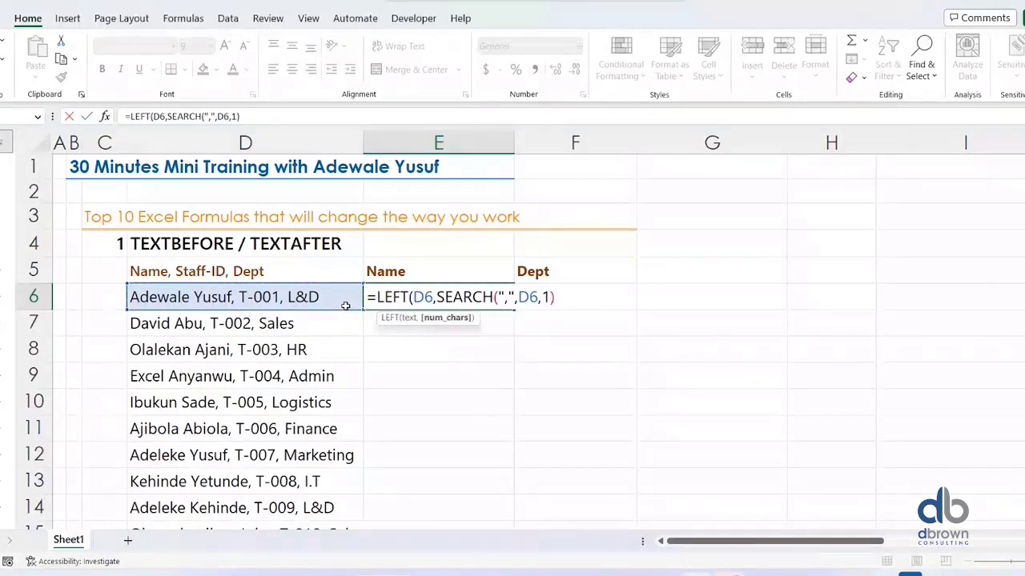
text())
key(Return)
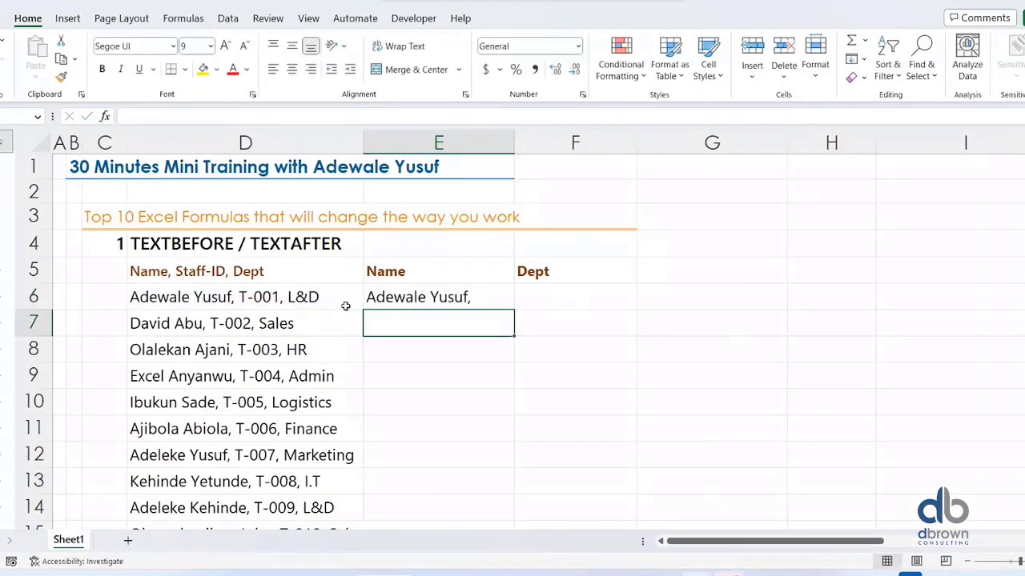
click(500, 297)
key(Delete)
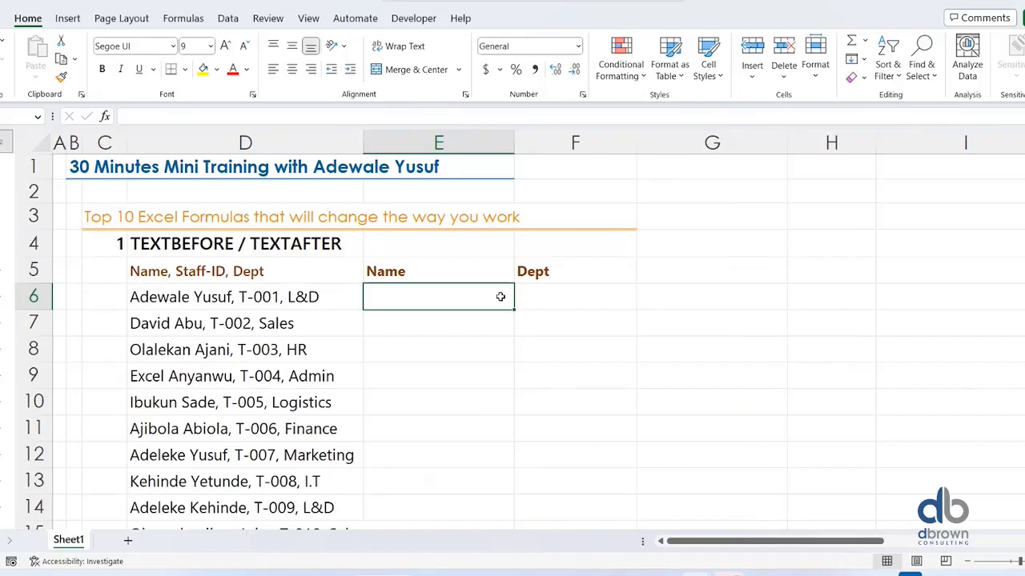
Extract the name in E6 with =TEXTBEFORE(D6,",") and fill the formula down the Name column.
text(=)
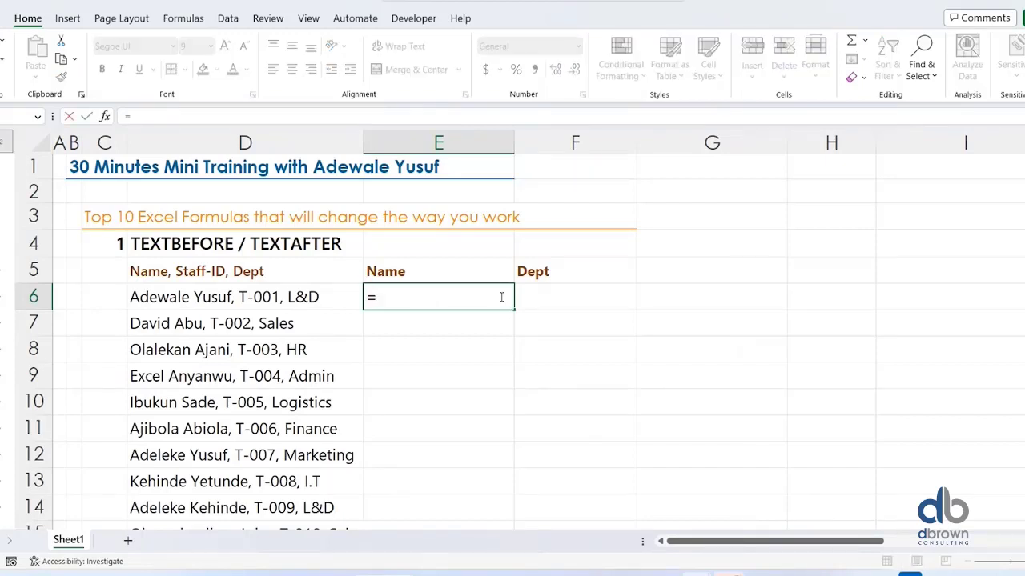
text(text)
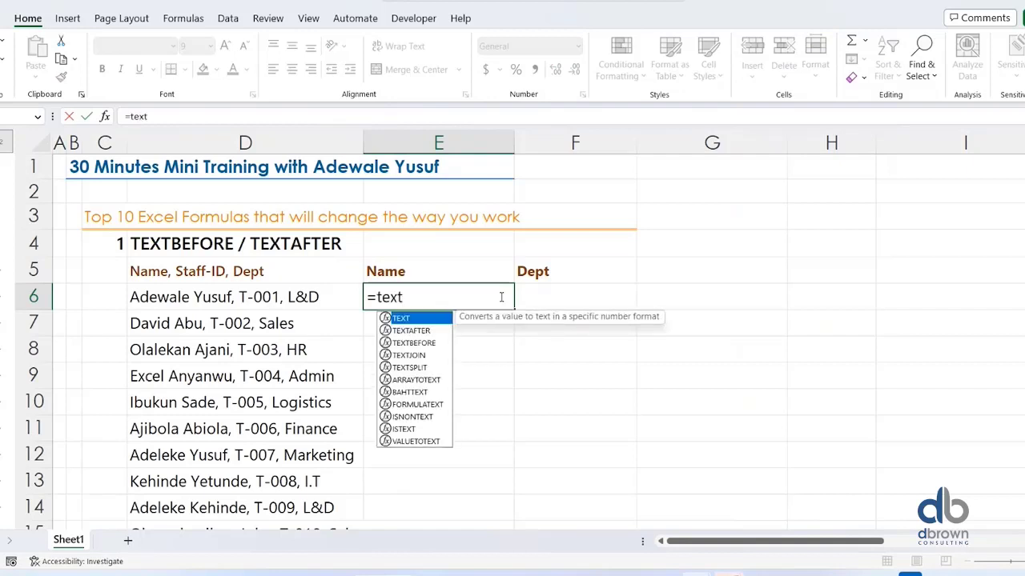
key(Down)
key(Down)
key(Tab)
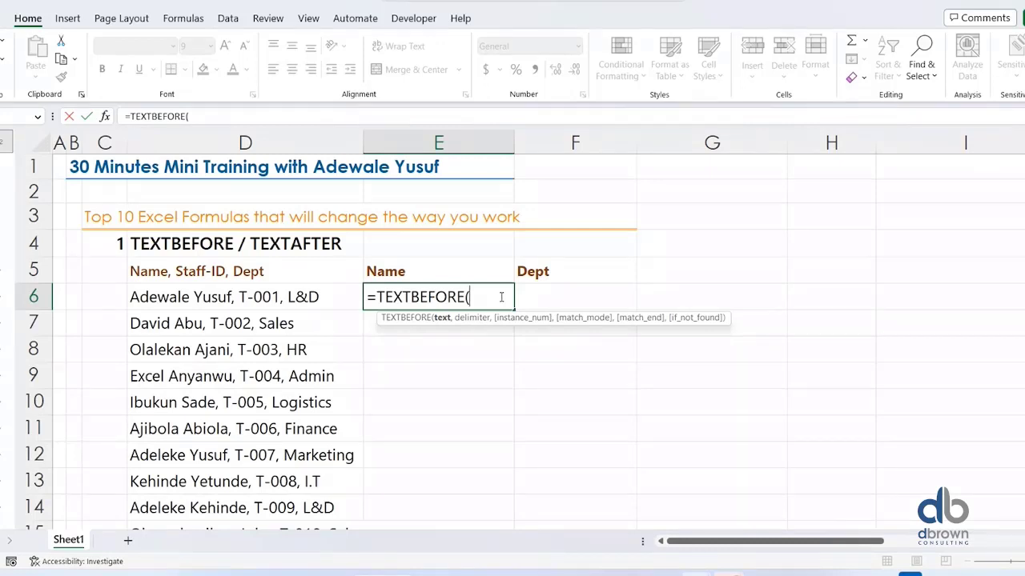
click(320, 297)
text(,)
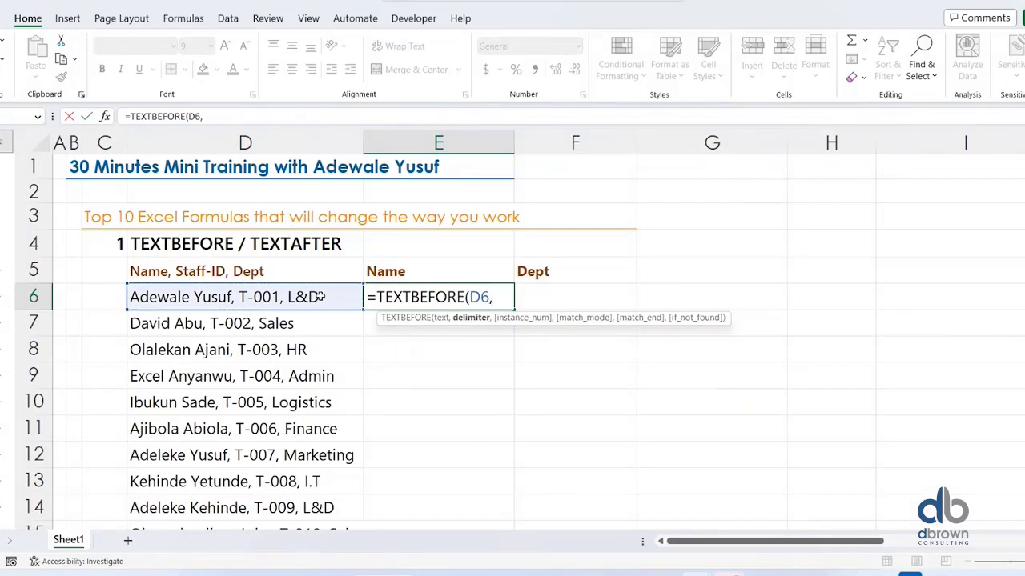
text(",",)
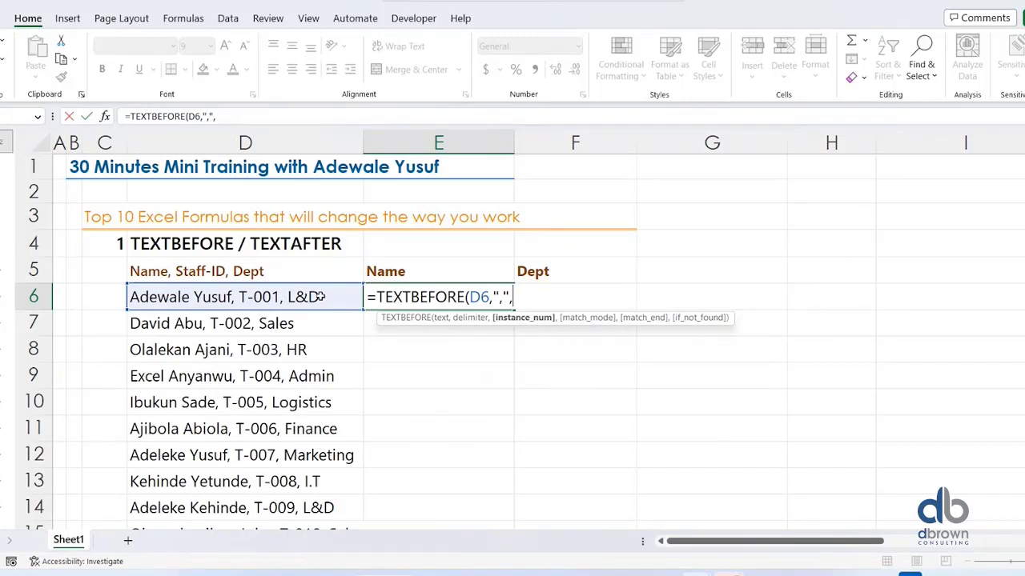
key(BackSpace)
text())
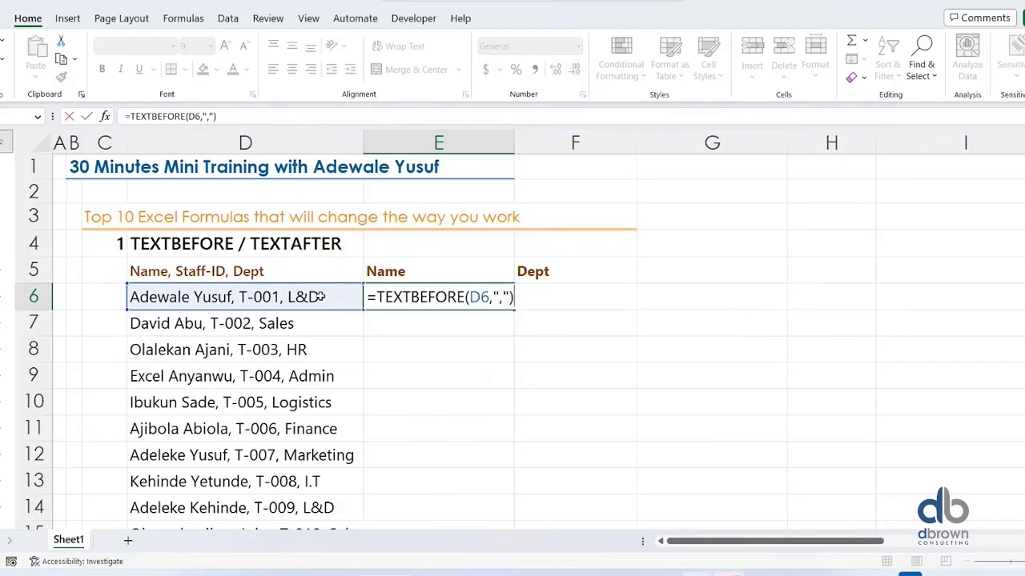
key(Return)
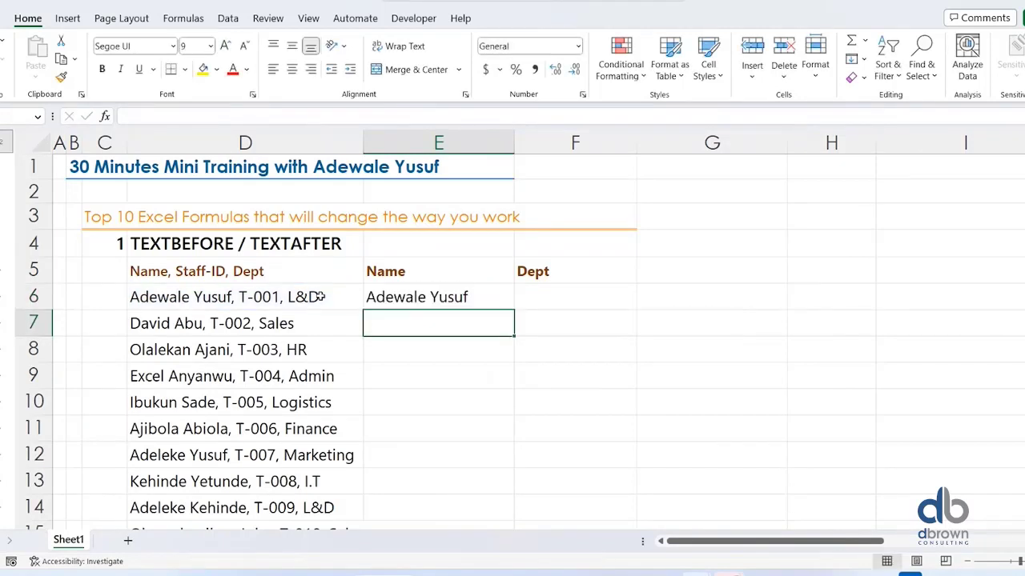
click(460, 304)
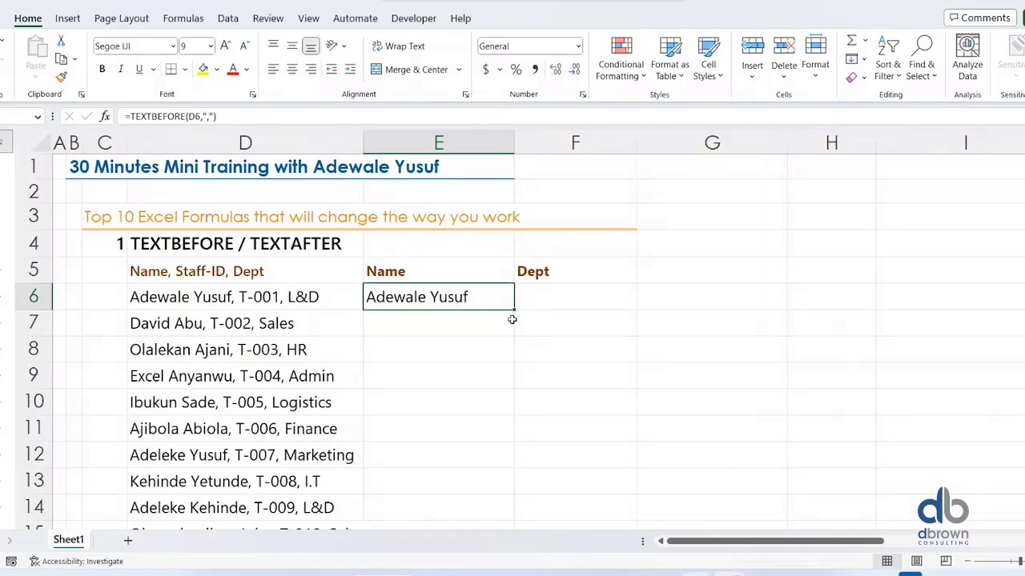
click(480, 295)
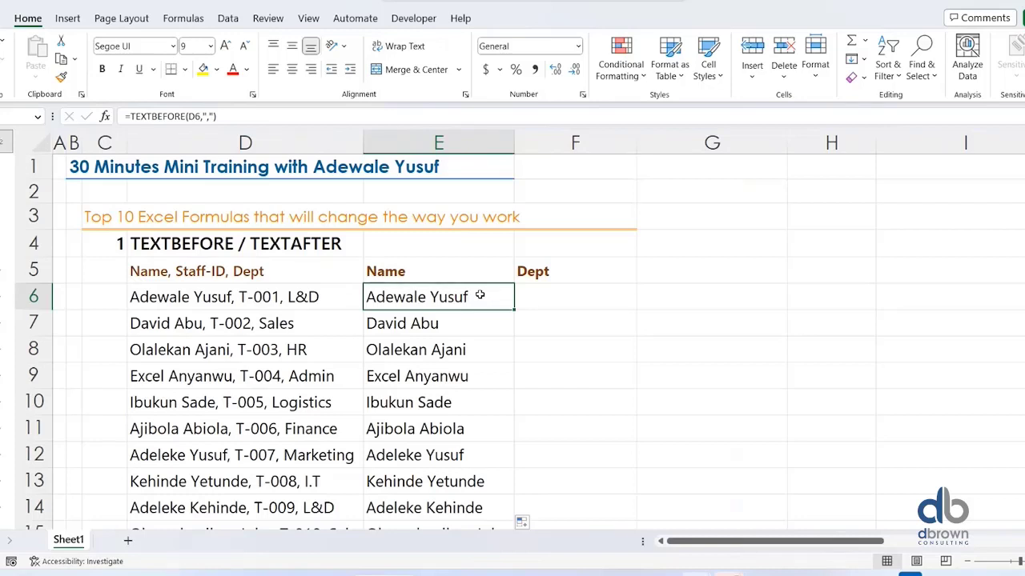
Extract the department in F6 from the text after the second comma using =TEXTAFTER(D6,",",2).
key(Right)
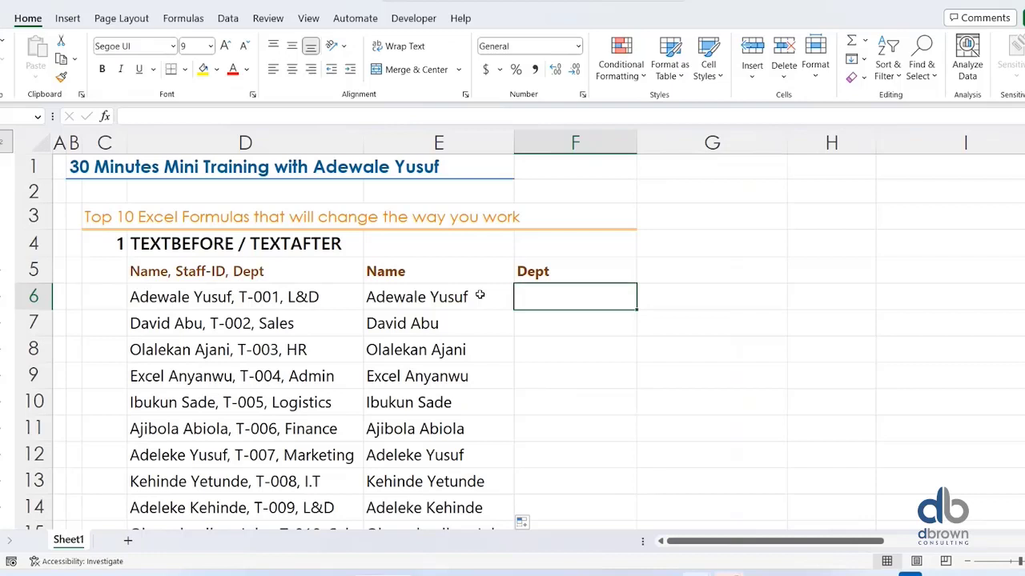
click(334, 290)
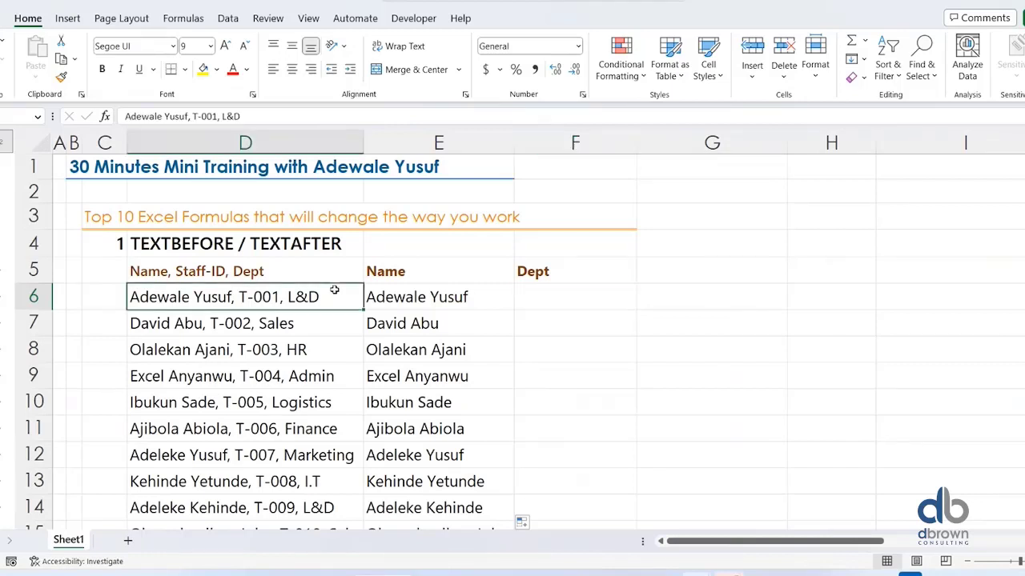
click(591, 291)
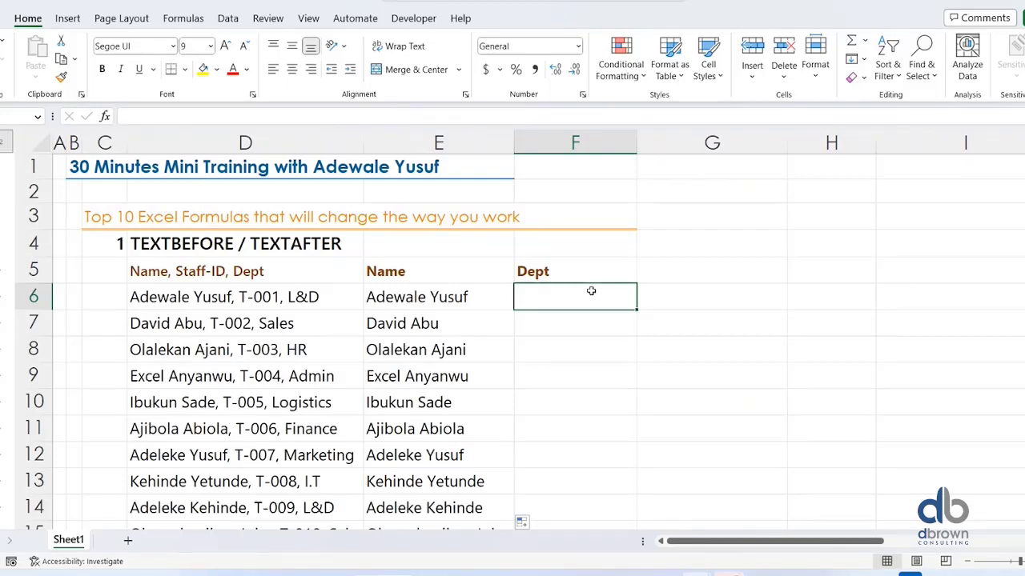
key(Left)
click(590, 290)
text(=text)
key(Down)
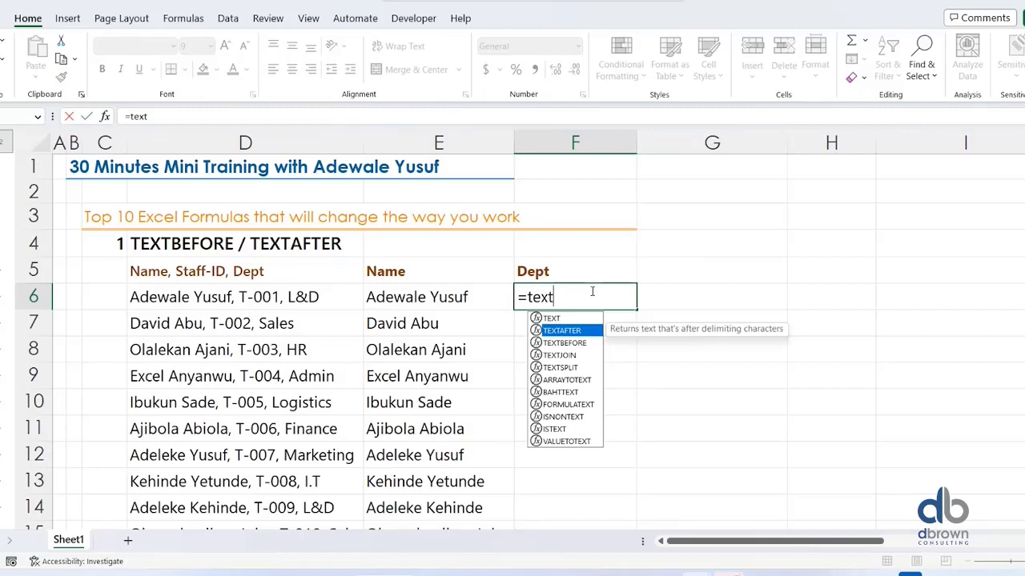
key(Tab)
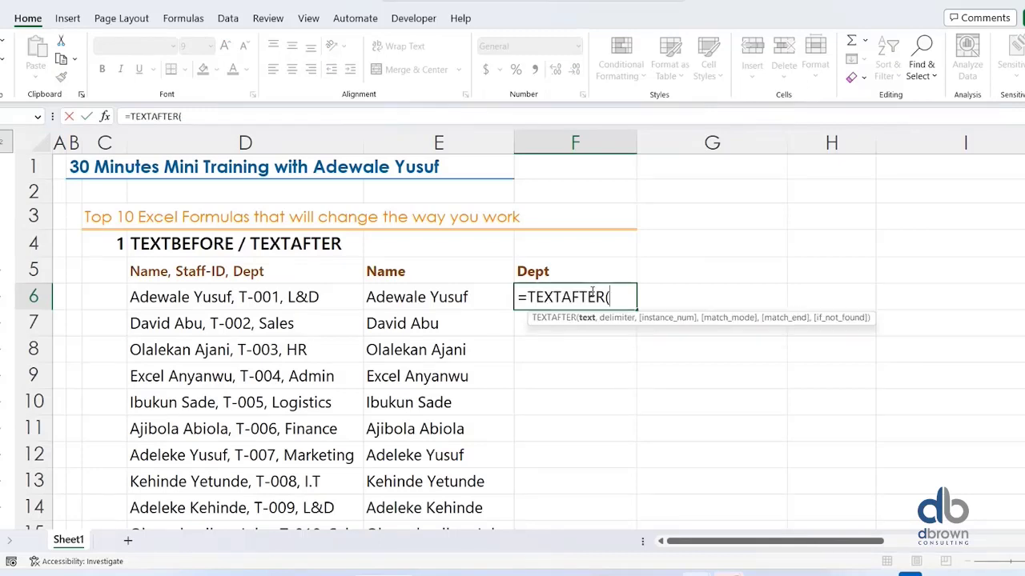
click(316, 296)
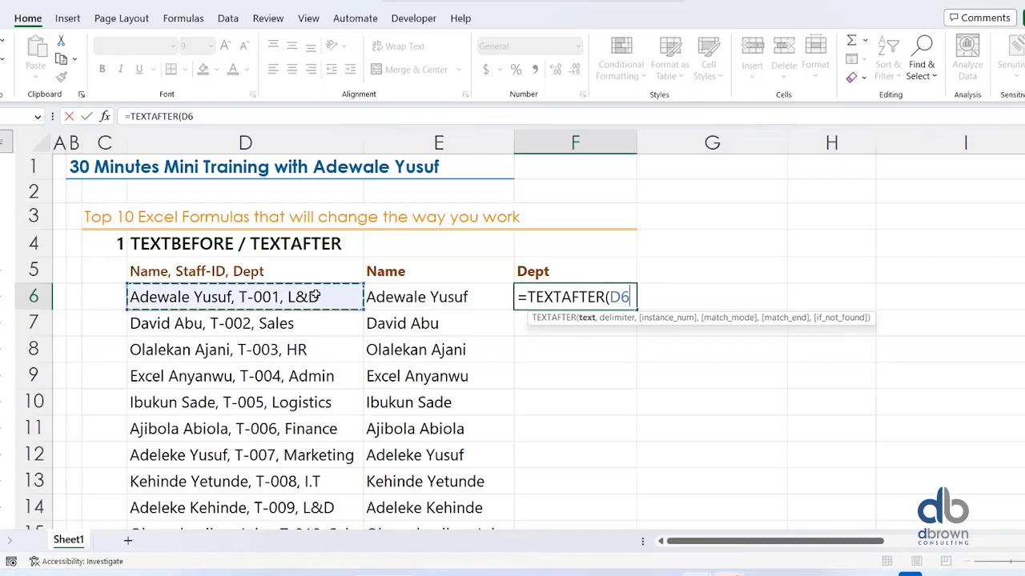
text(,)
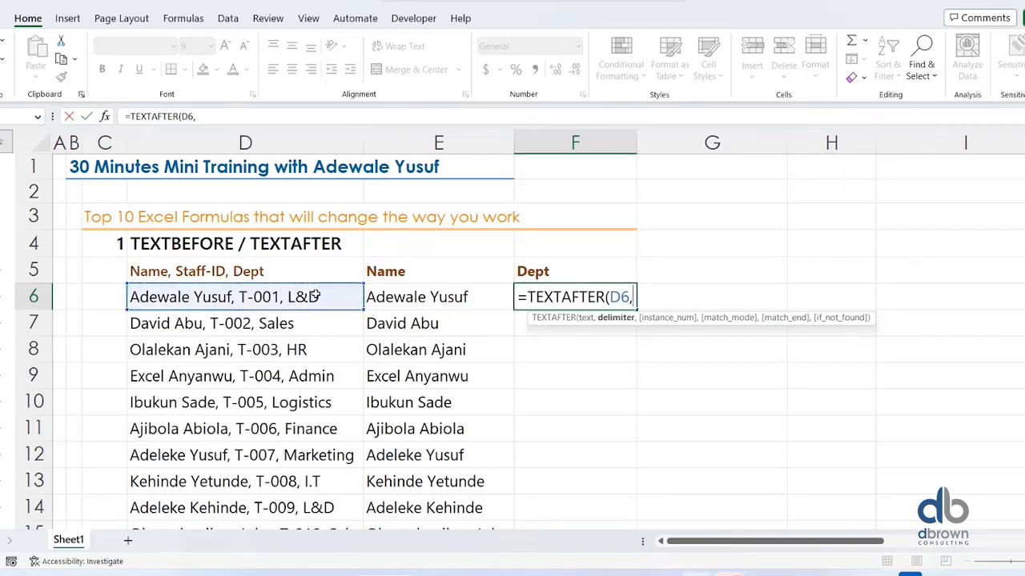
text(",")
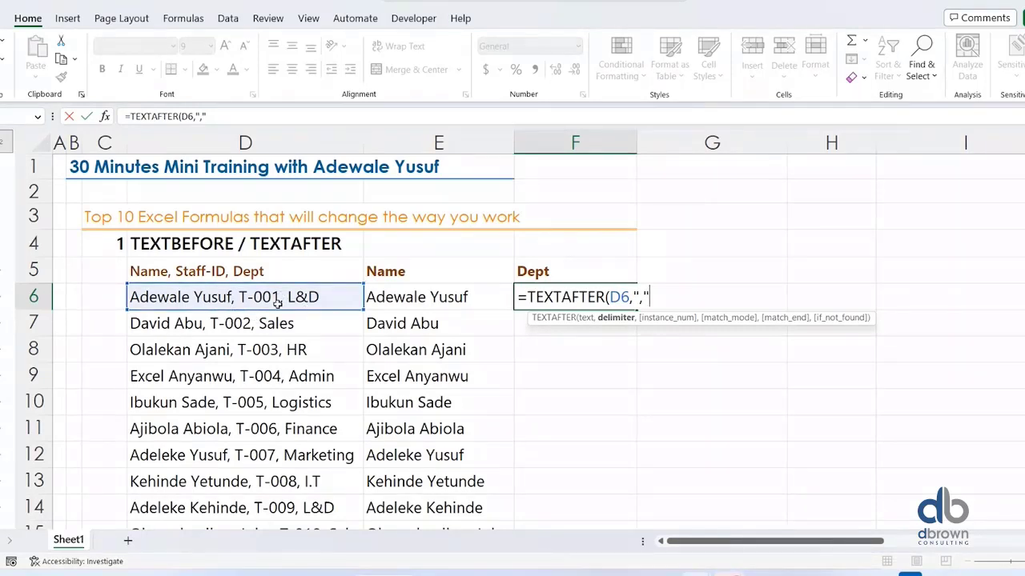
text(,)
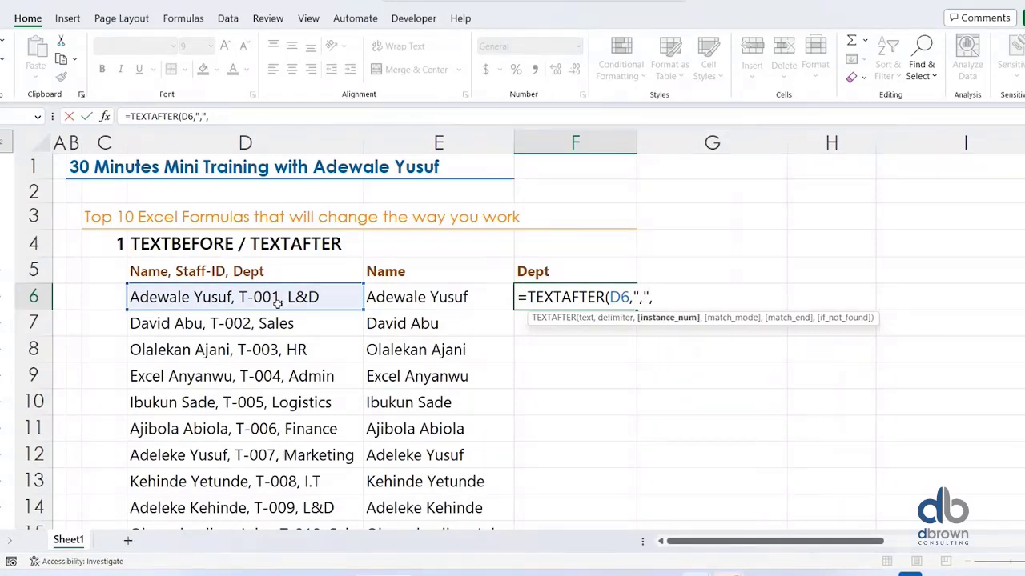
text(2))
key(Return)
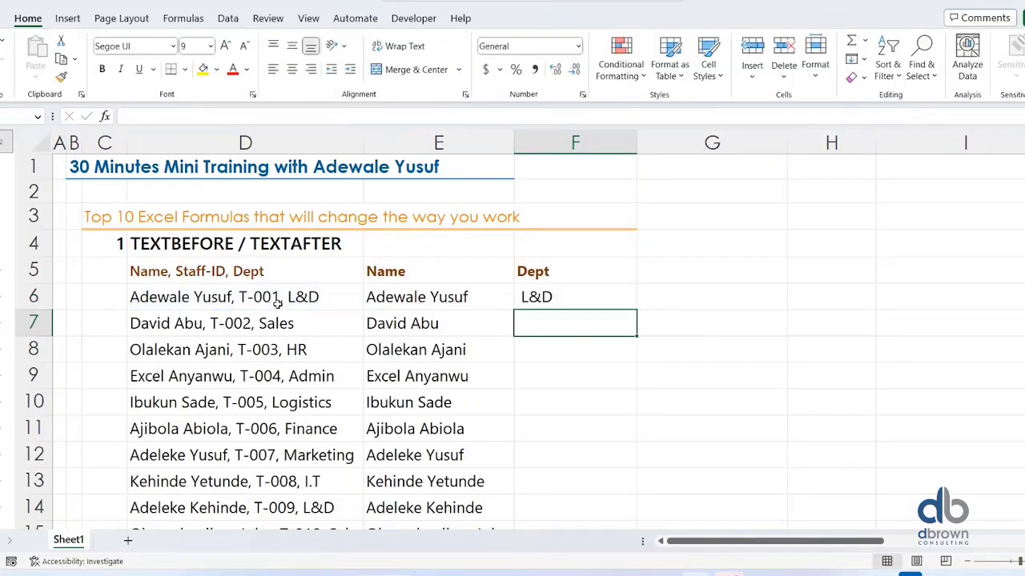
Fill the TEXTAFTER formula in F6 down the Dept column to row 17.
click(544, 296)
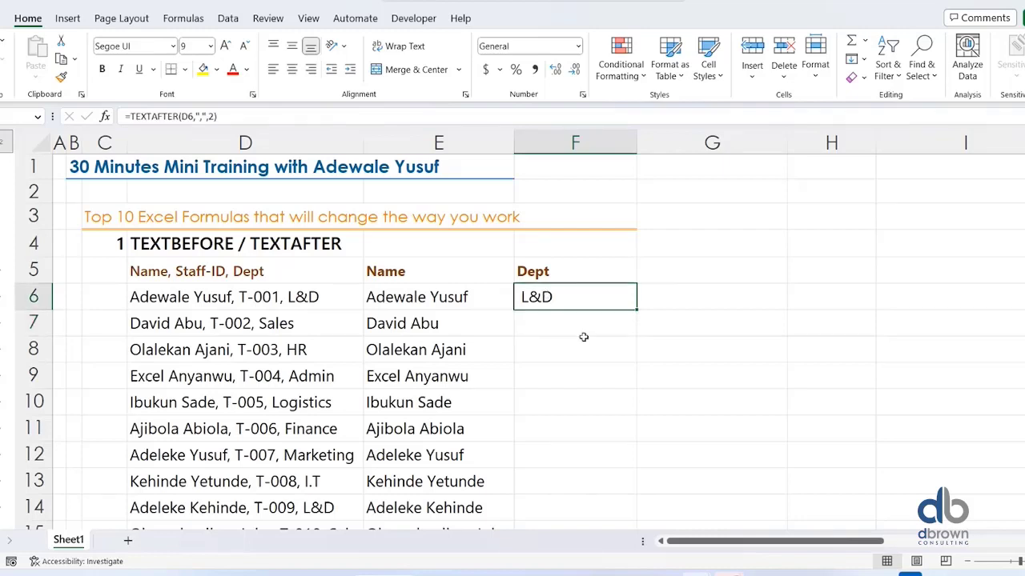
double_click(634, 308)
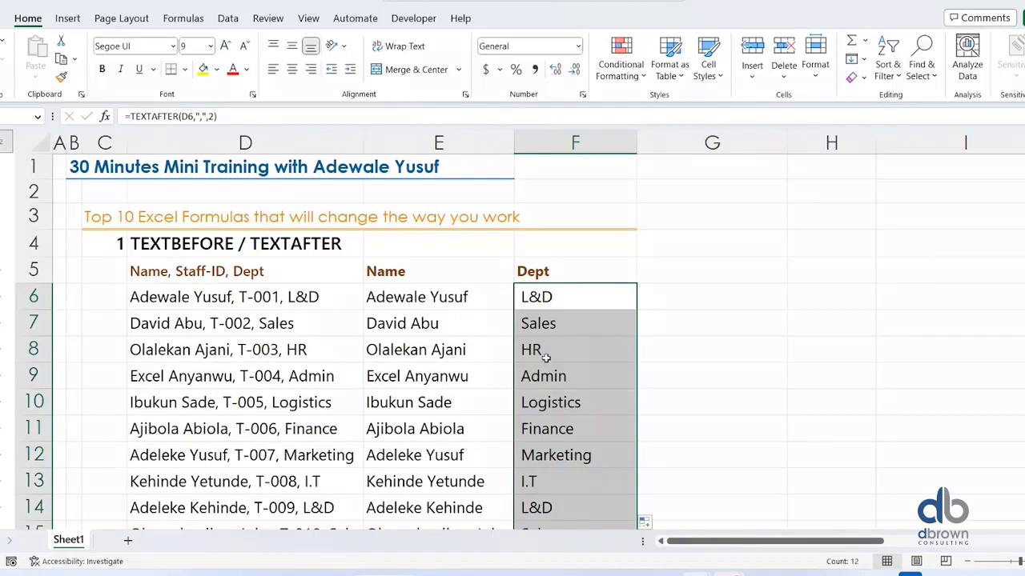
scroll(171, 416, down, 2)
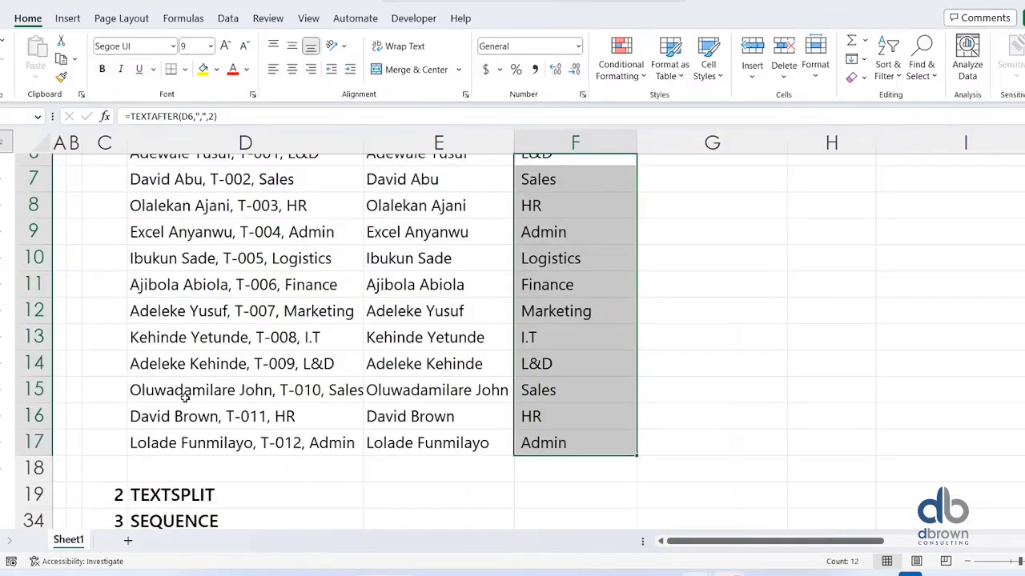
scroll(184, 396, up, 2)
Expand the collapsed rows beneath the TEXTSPLIT heading.
scroll(209, 390, down, 4)
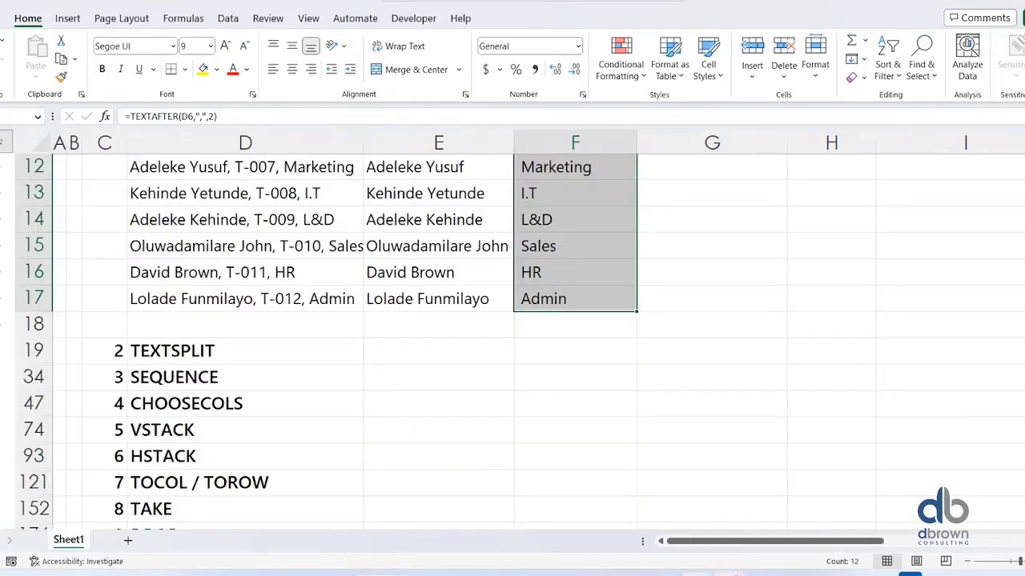
click(7, 377)
scroll(365, 407, up, 2)
Enter Left, MID and Right as plain text in E21, F21 and G21 under Name, Staff-ID and Dept.
click(431, 319)
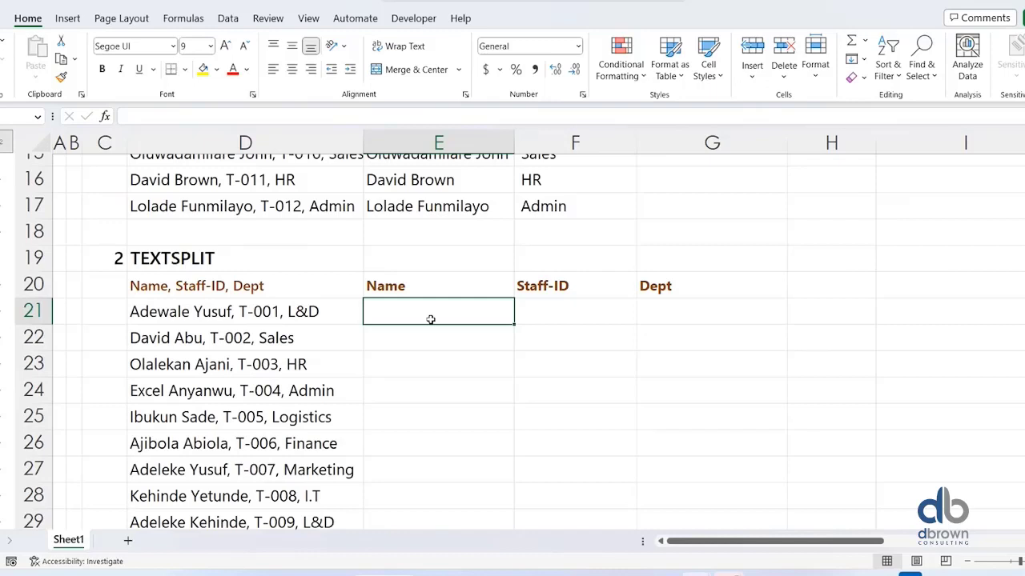
double_click(430, 320)
text(Left)
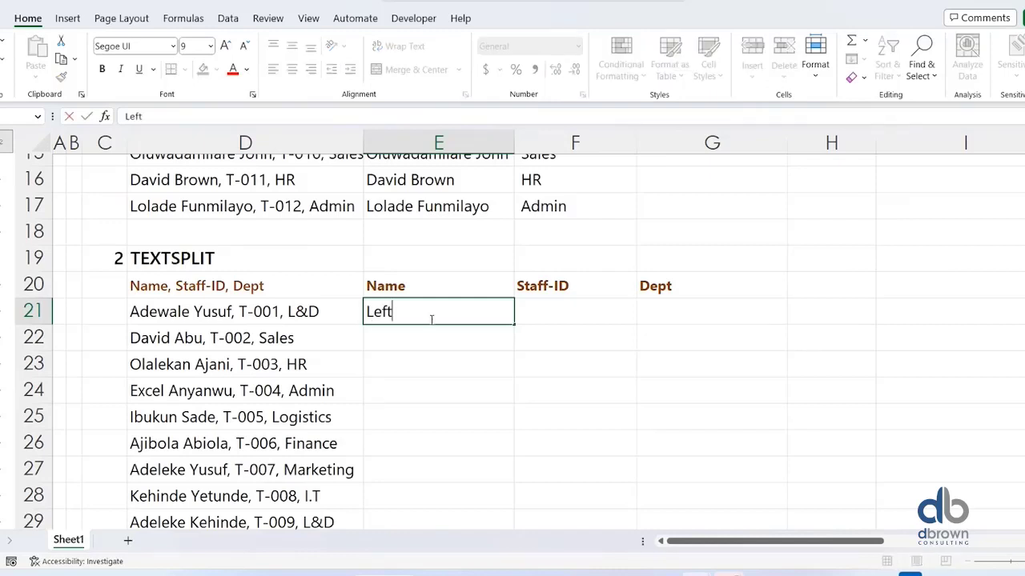
key(Tab)
text(MID)
key(Tab)
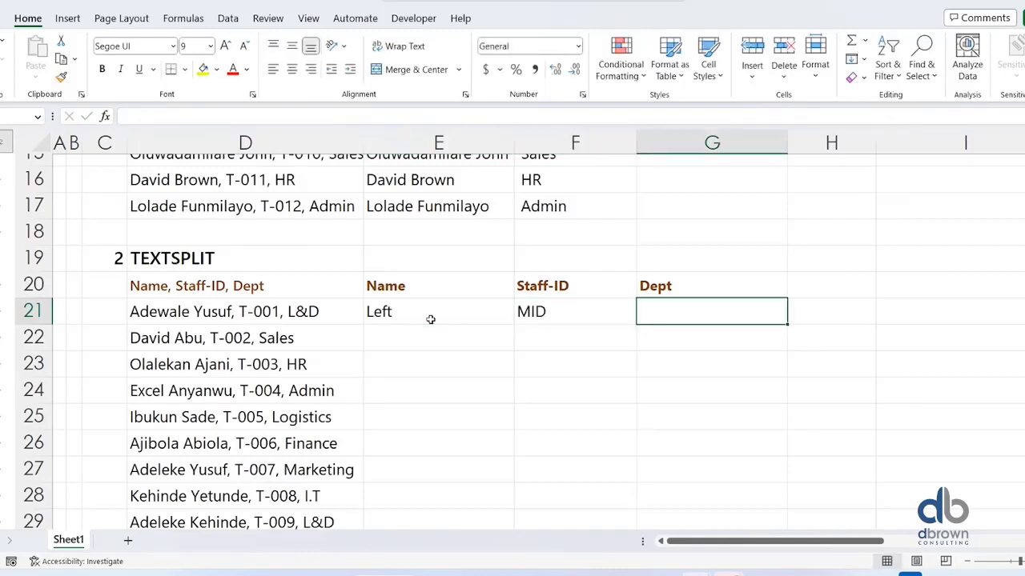
text(Right)
key(Return)
Clear the placeholder text from E21:G21.
key(Up)
key(Left)
key(Left)
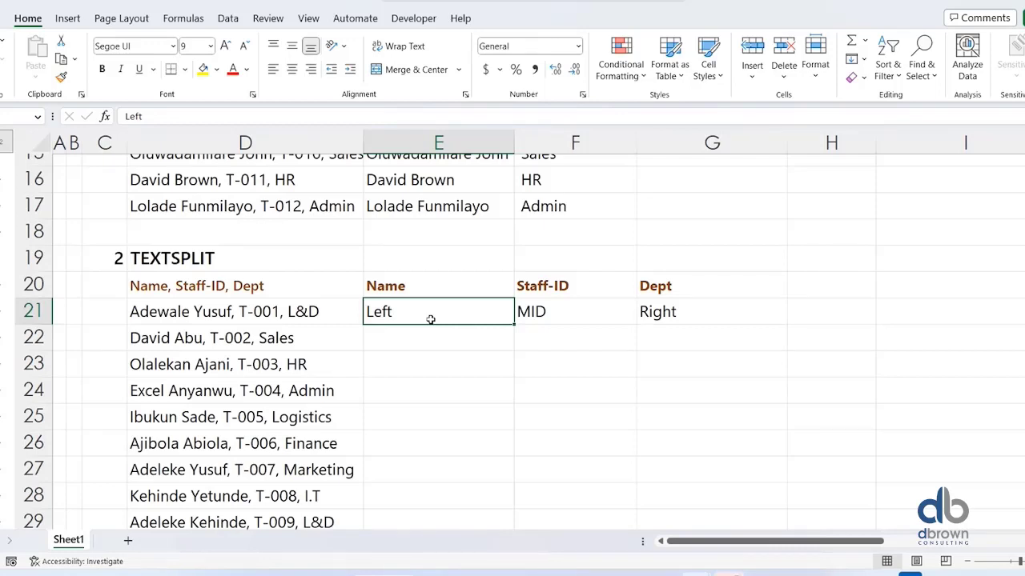
key(shift+Right)
key(shift+Right)
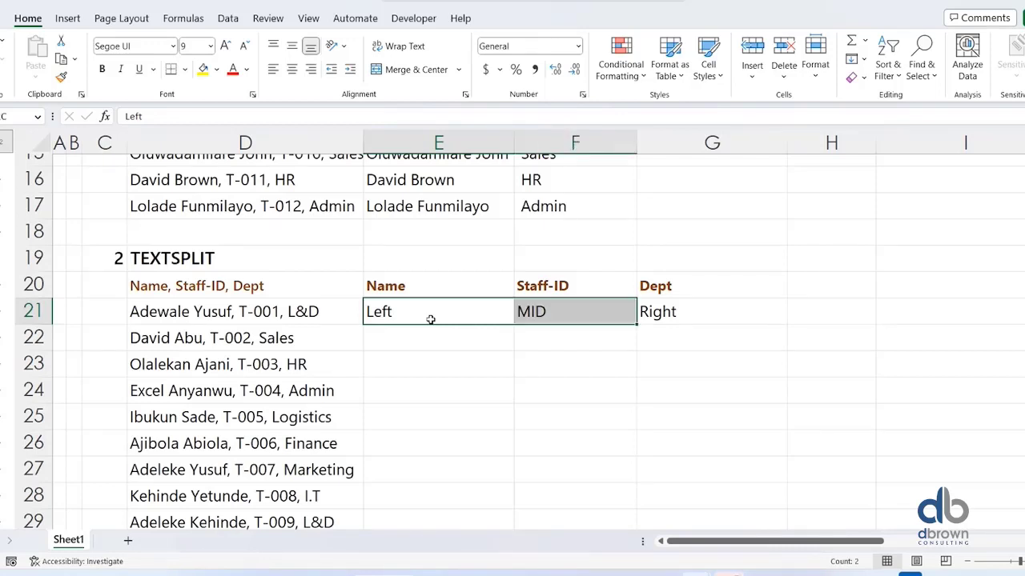
key(Delete)
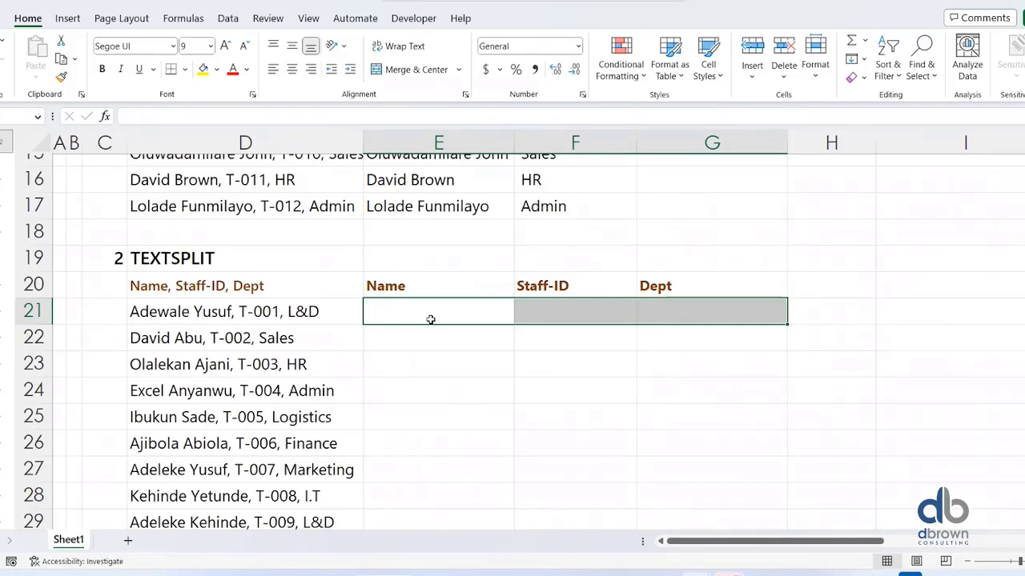
key(Left)
key(Right)
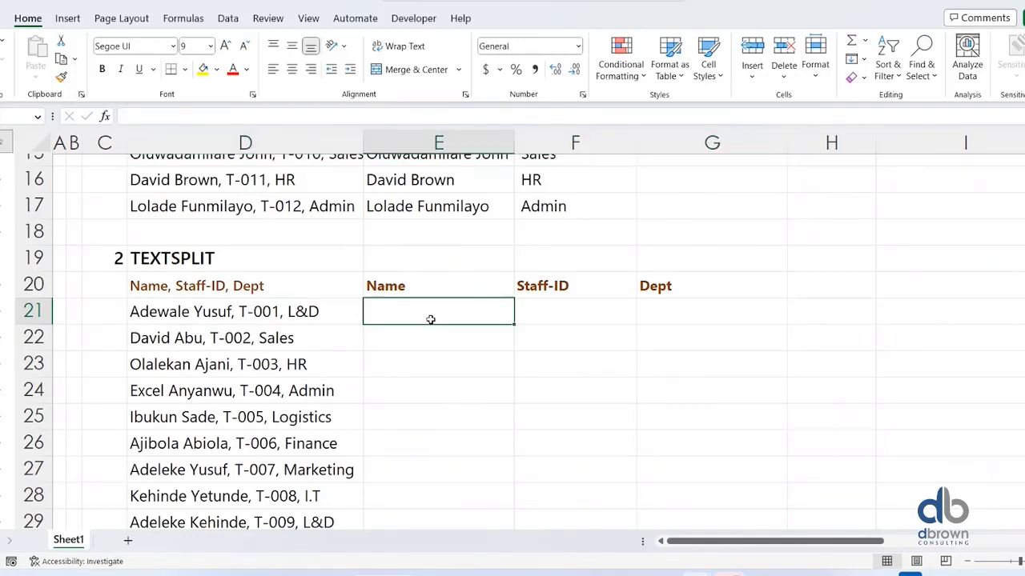
Split the first record into name, staff ID and department with =TEXTSPLIT(D21,",") in E21.
text(=T)
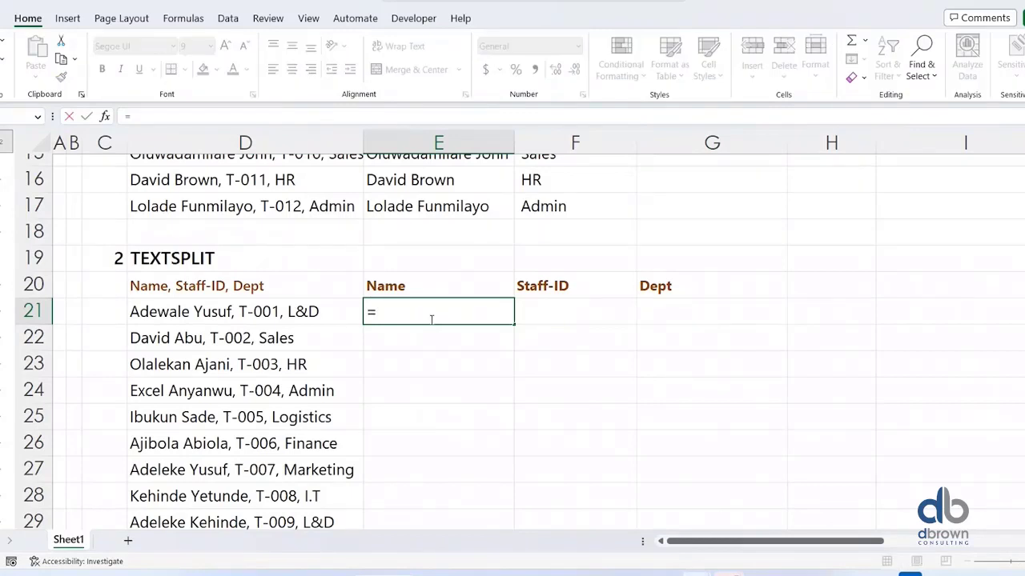
key(BackSpace)
text(text)
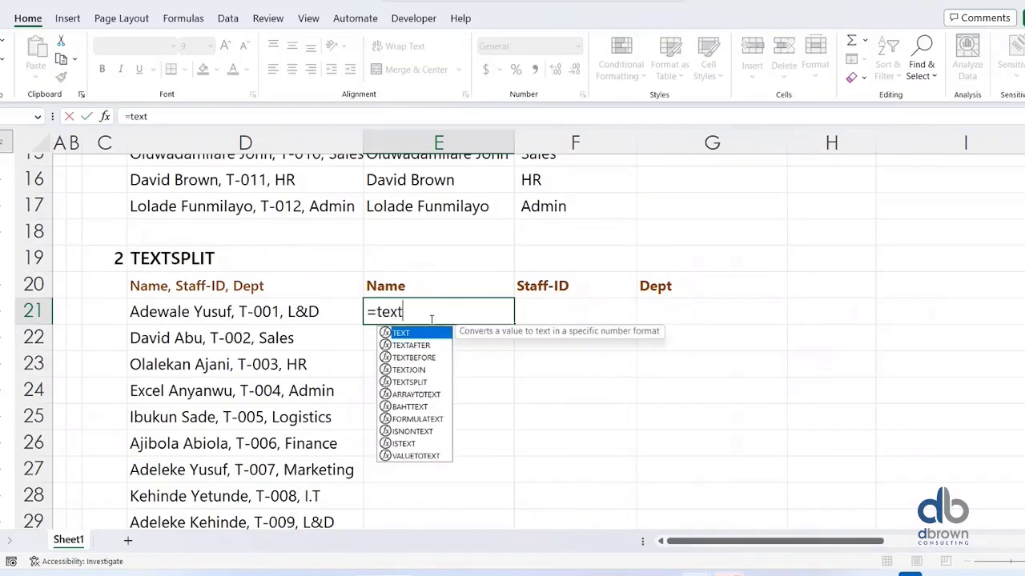
key(Down)
key(Down)
key(Down)
key(Down)
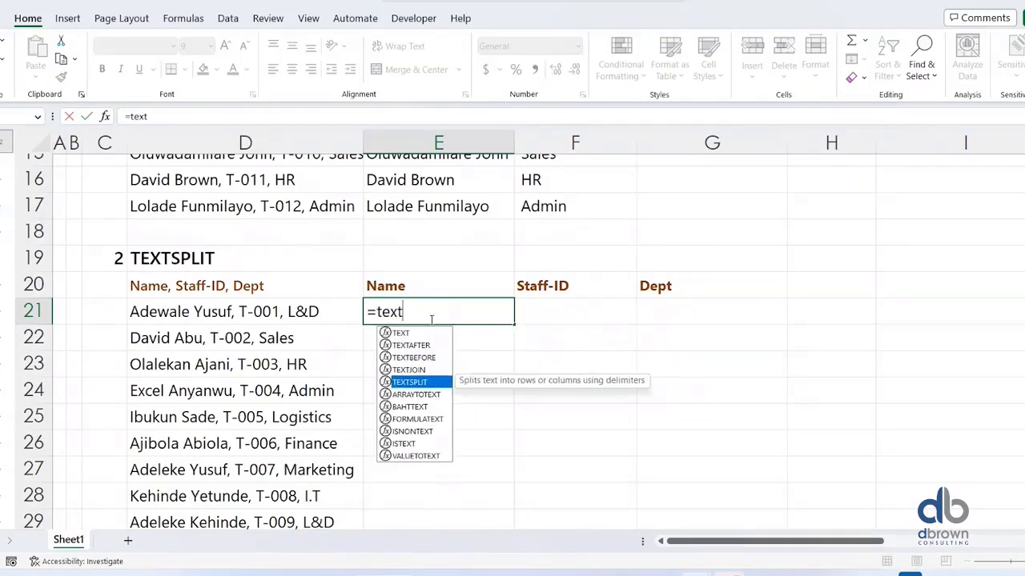
key(Tab)
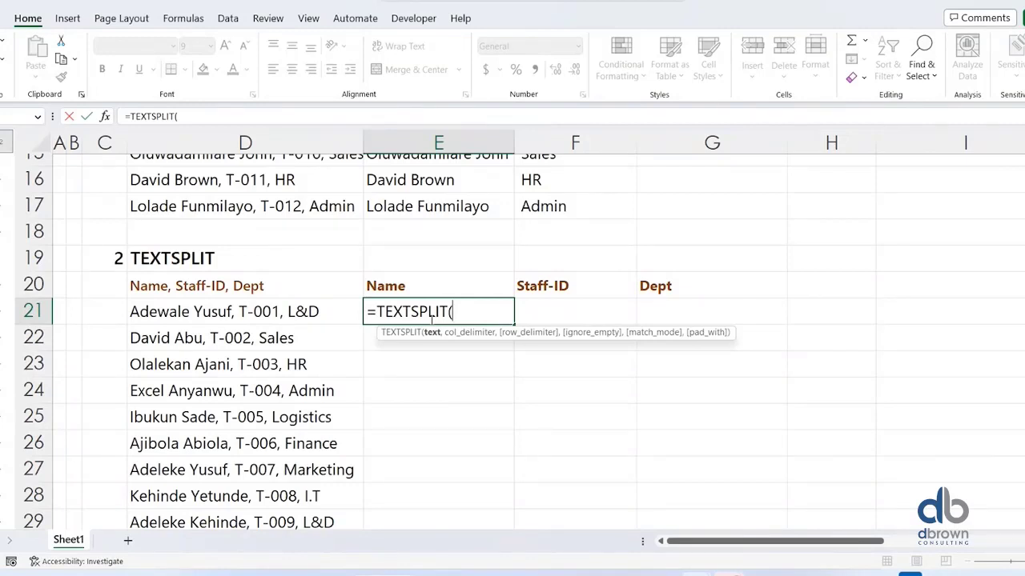
click(328, 310)
text(,)
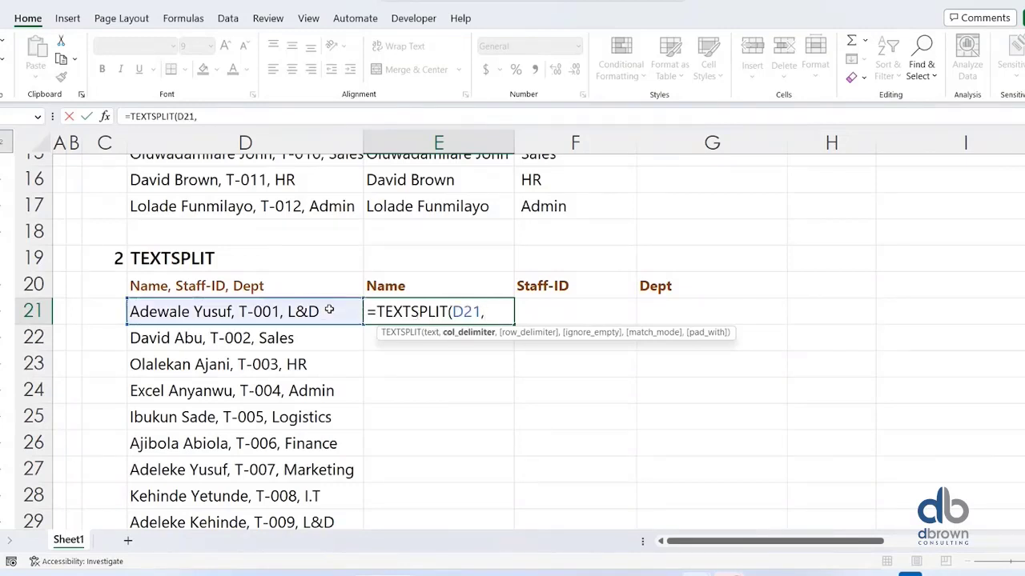
text(",")
text())
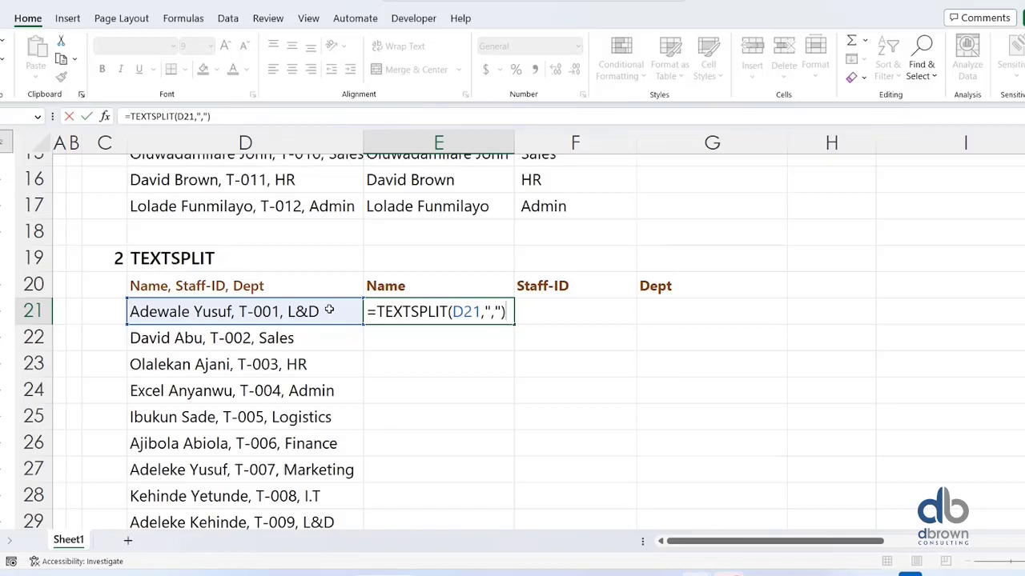
key(Return)
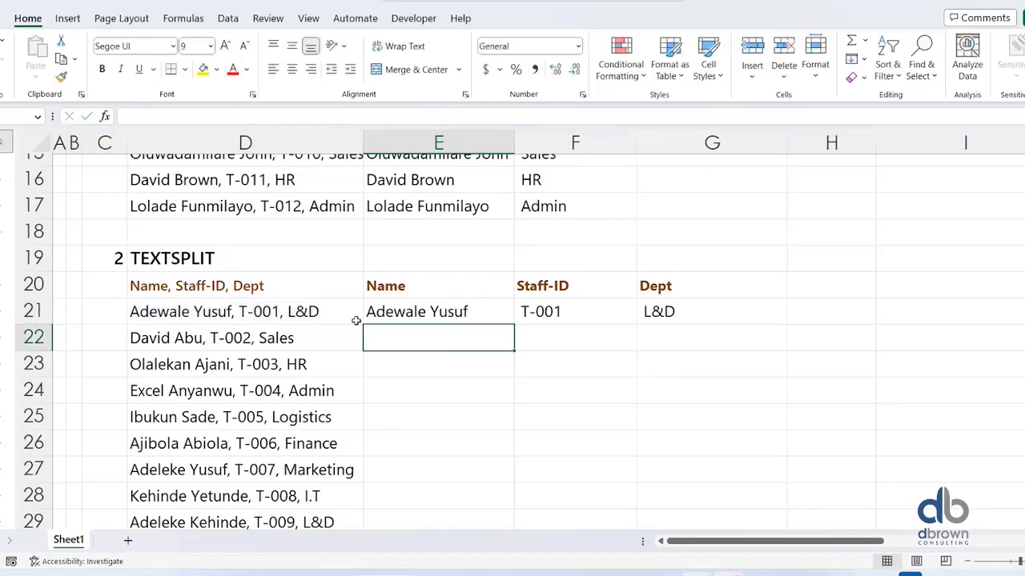
Fill the TEXTSPLIT formula from E21 down to E32 and check the formulas in the first filled rows.
click(455, 312)
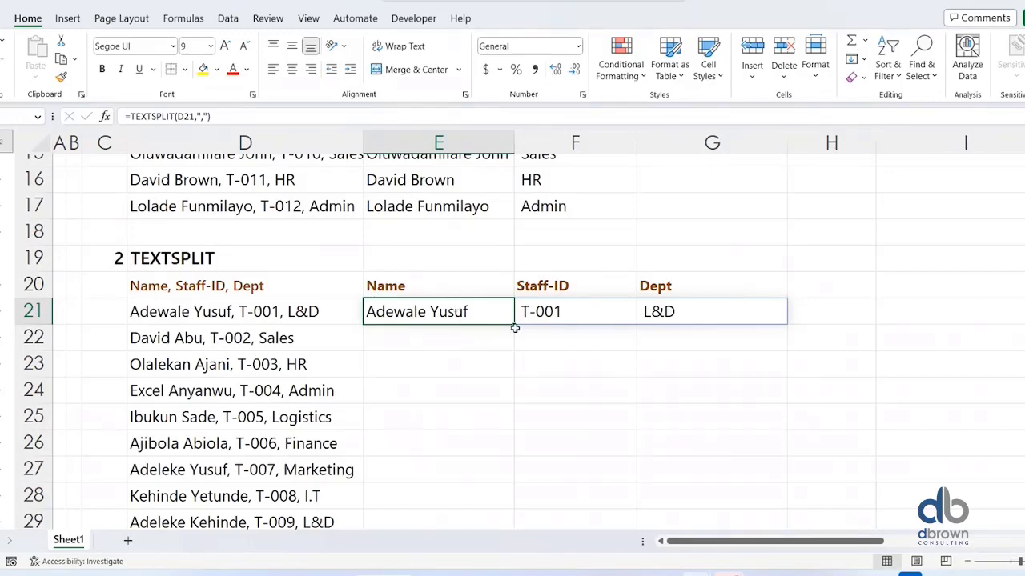
drag(515, 325, 480, 486)
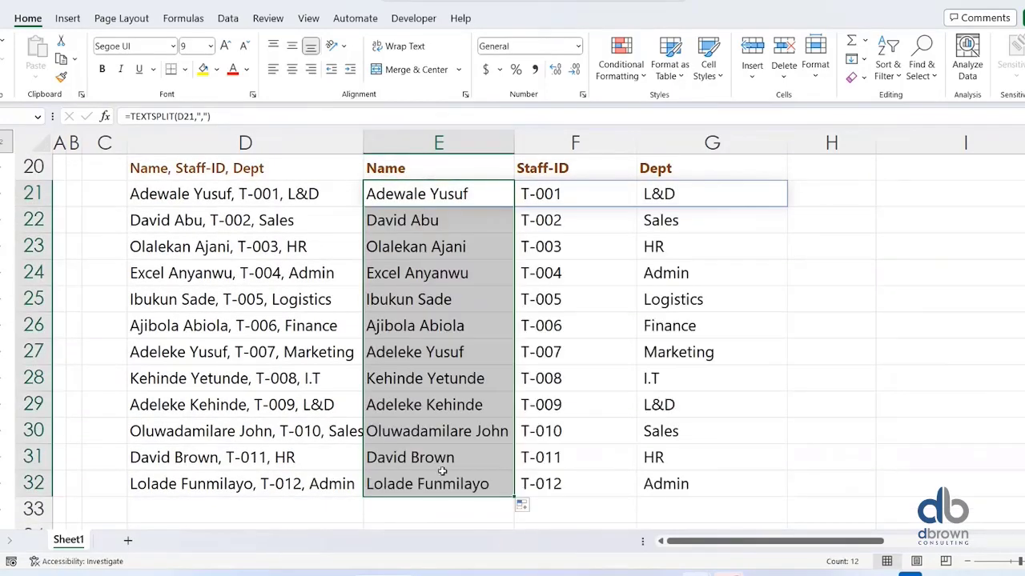
click(416, 223)
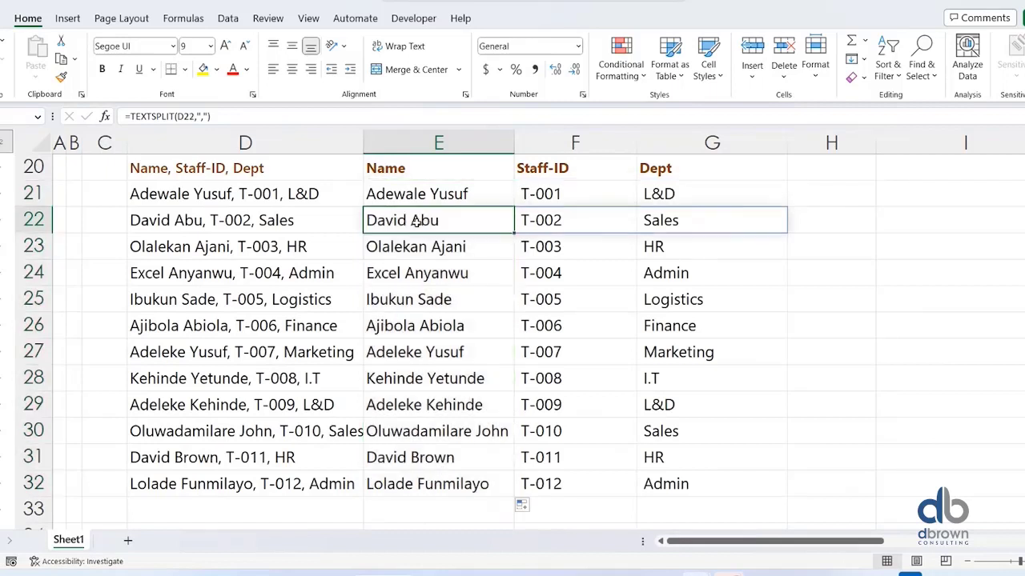
key(Up)
key(Up)
key(Up)
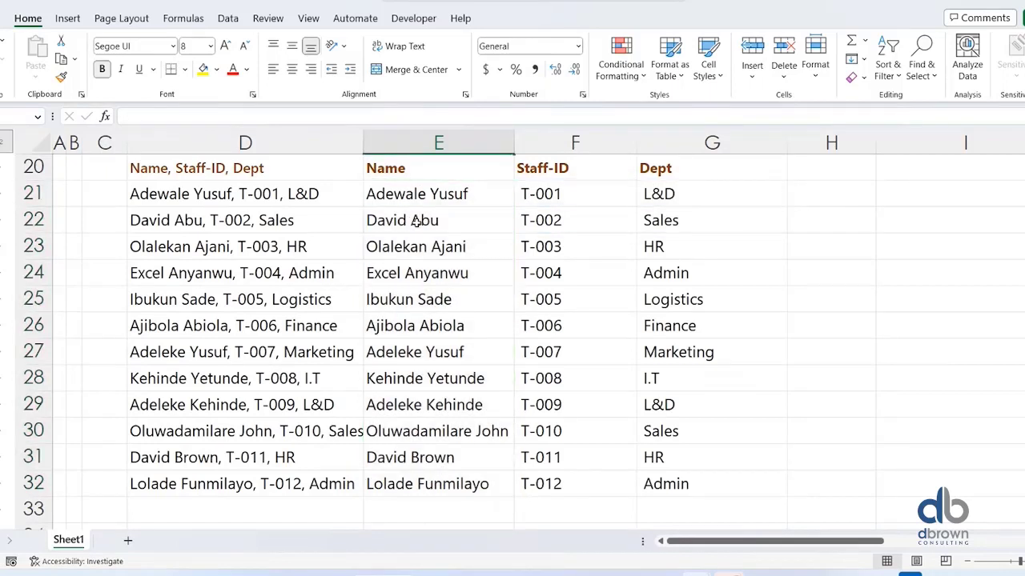
key(Up)
key(Down)
key(Down)
key(Down)
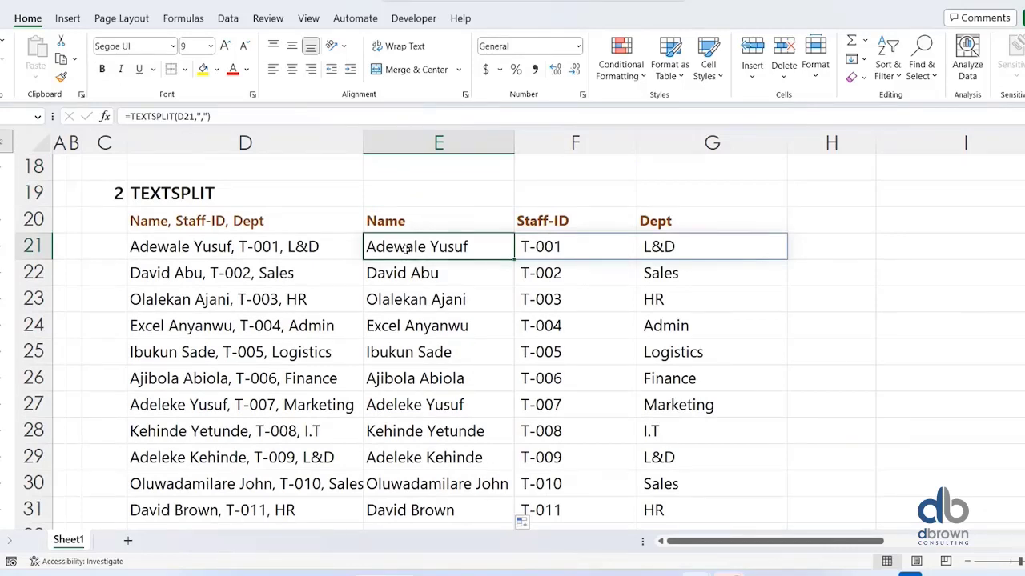
Expand the collapsed rows beneath the SEQUENCE heading.
scroll(300, 372, down, 2)
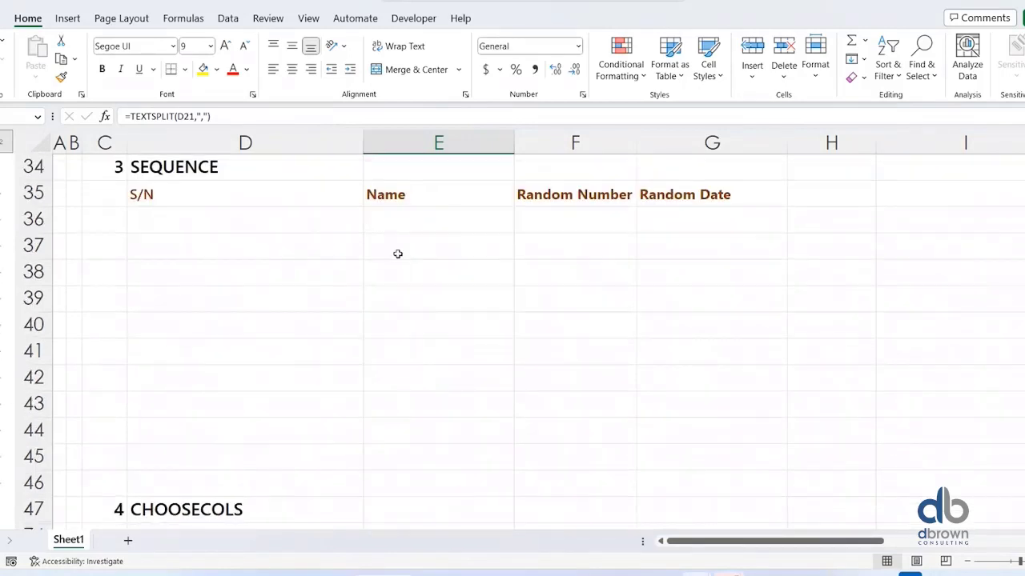
scroll(398, 254, up, 1)
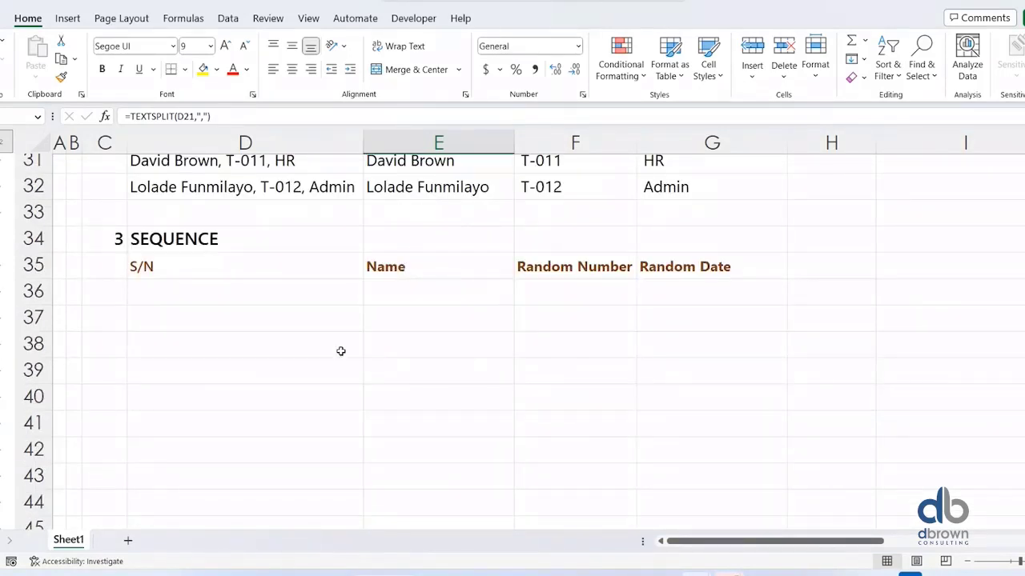
scroll(340, 353, down, 1)
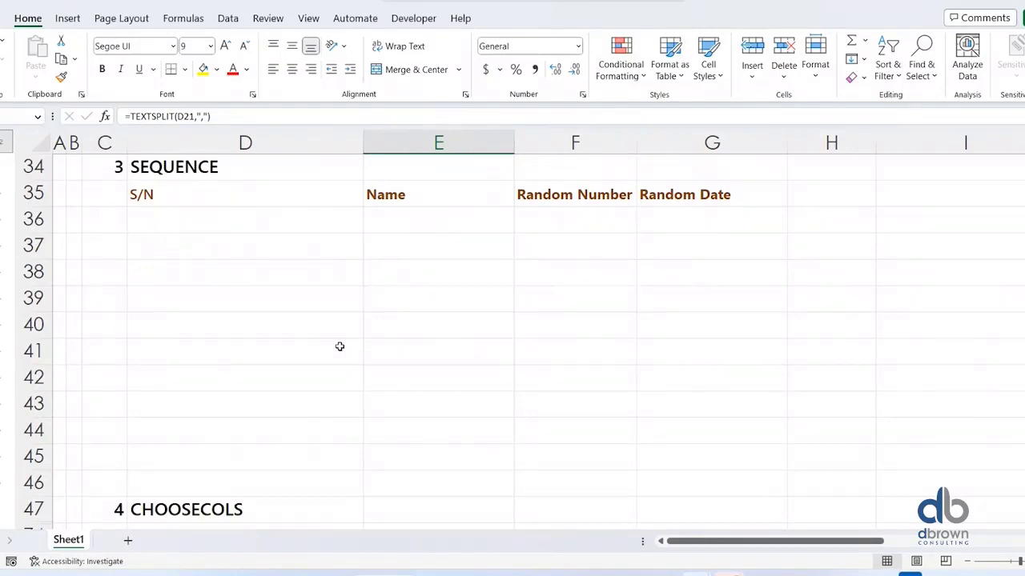
Try generating serial numbers 1 to 10 with =SEQUENCE(10) in D36, and clear the cell.
click(331, 229)
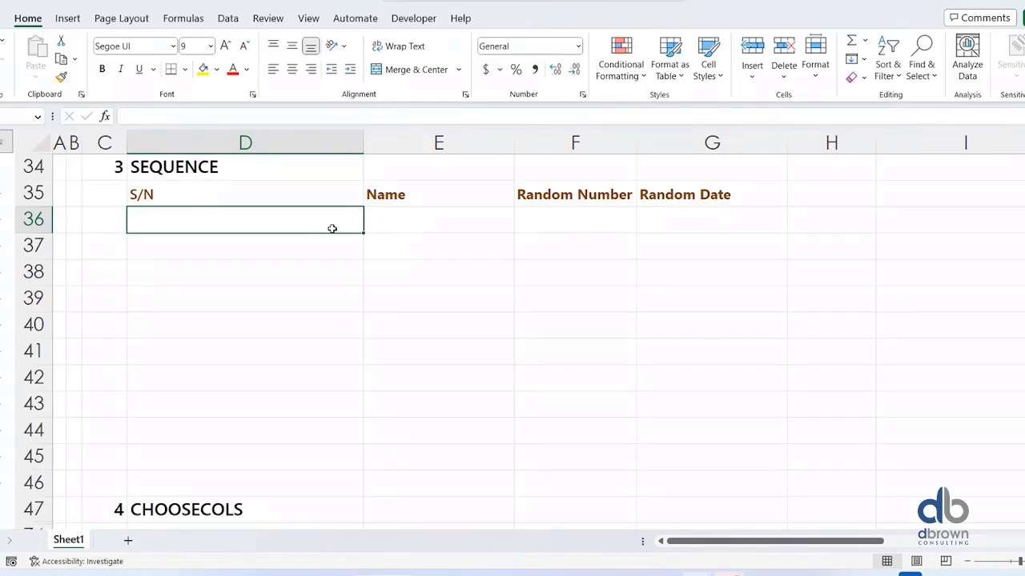
text(=seq)
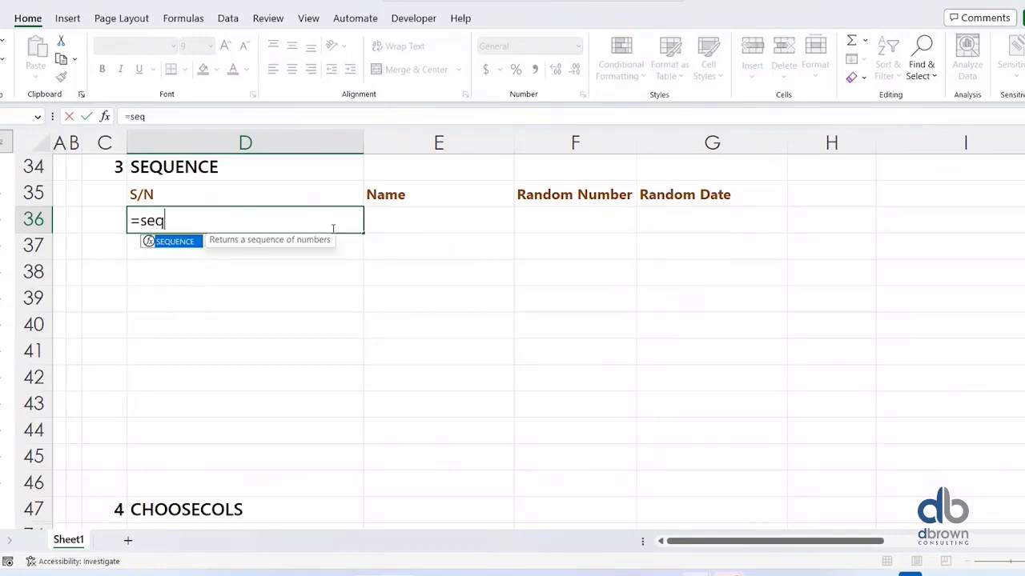
key(Tab)
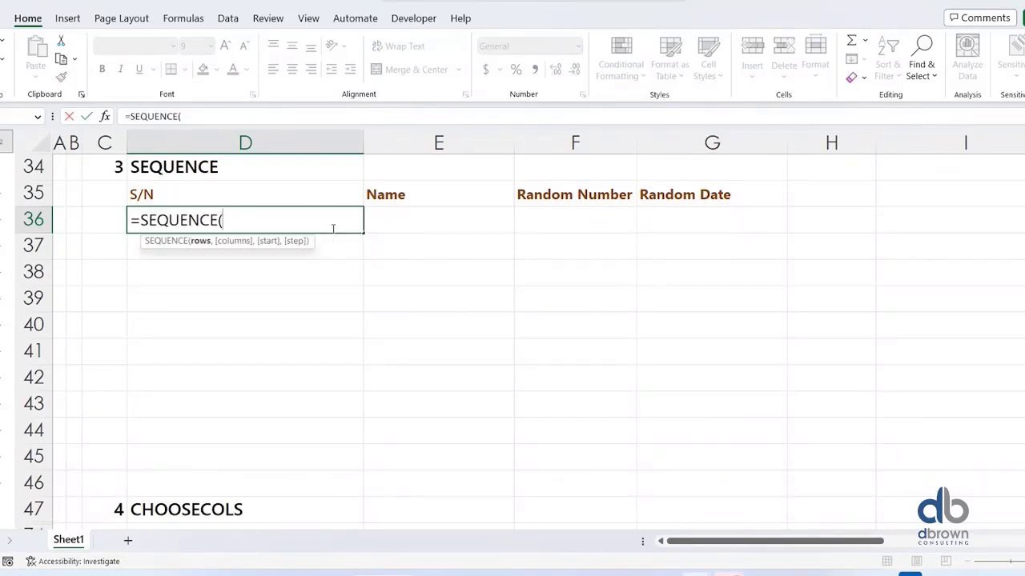
text(10))
key(BackSpace)
text())
key(ctrl+Return)
key(Return)
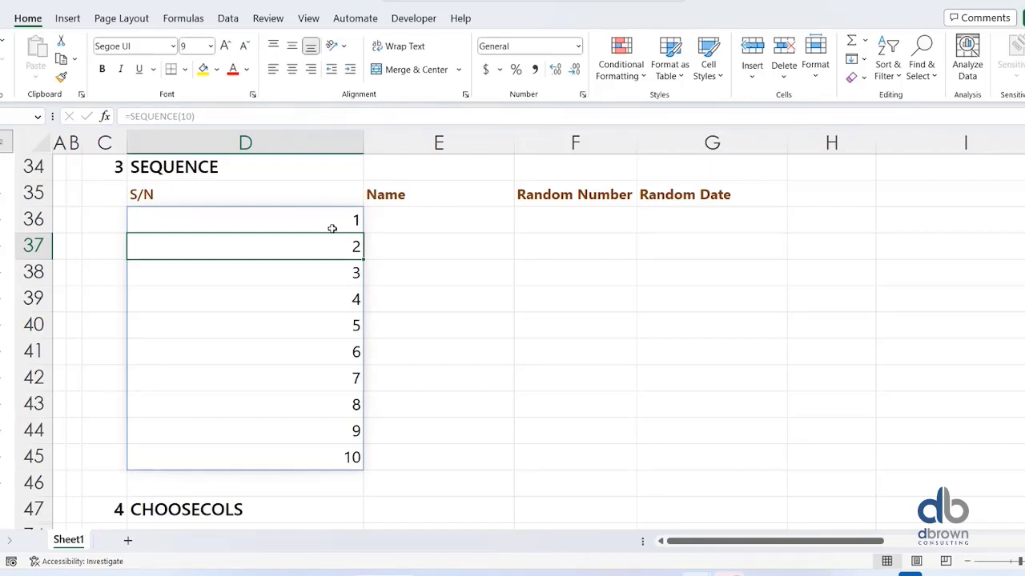
key(Up)
key(Down)
key(Up)
key(Delete)
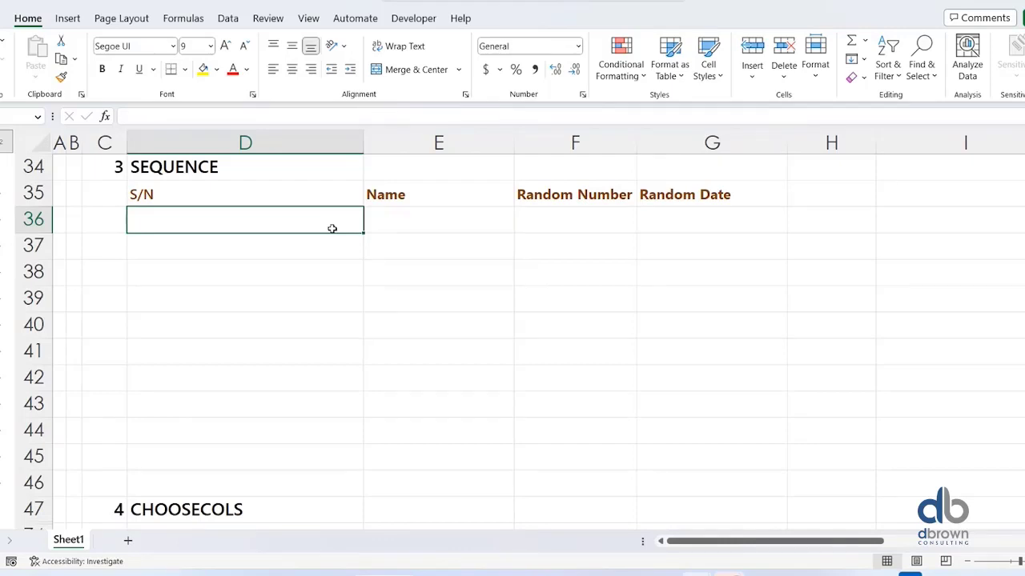
Number the rows by the entries in the Name column with =SEQUENCE(COUNTA(E36:E46)) in D36.
drag(388, 220, 401, 384)
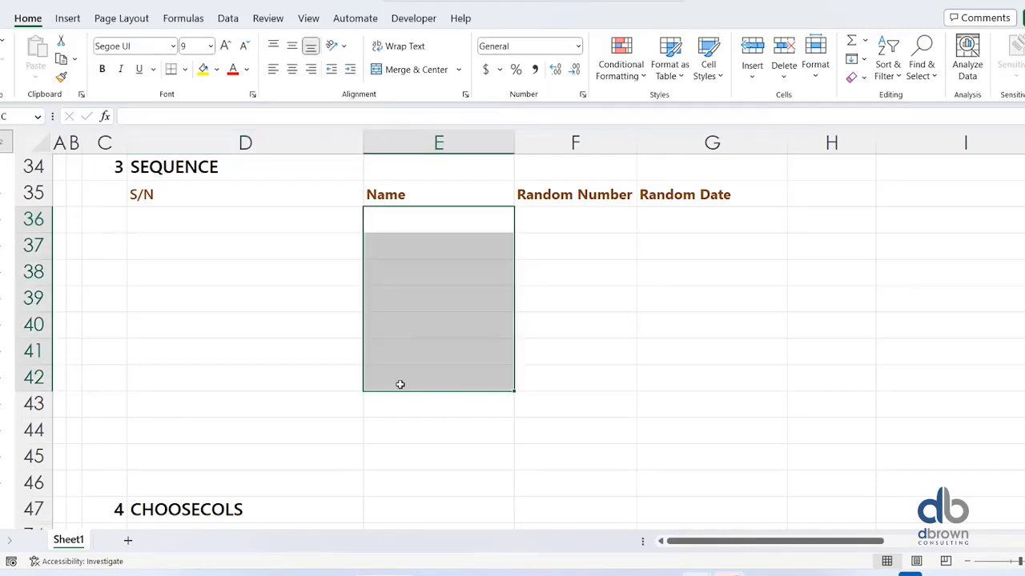
click(289, 225)
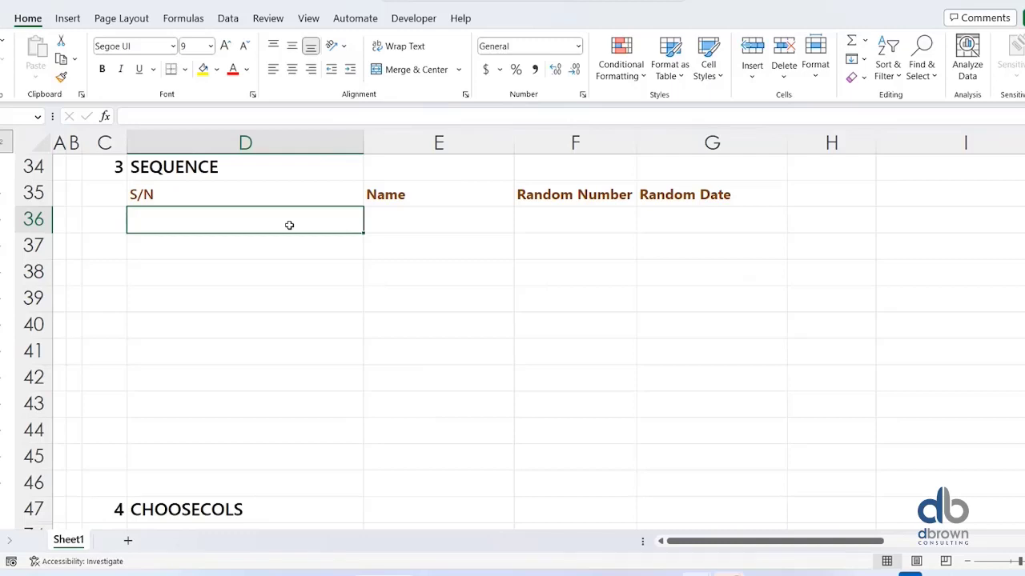
text(=Se)
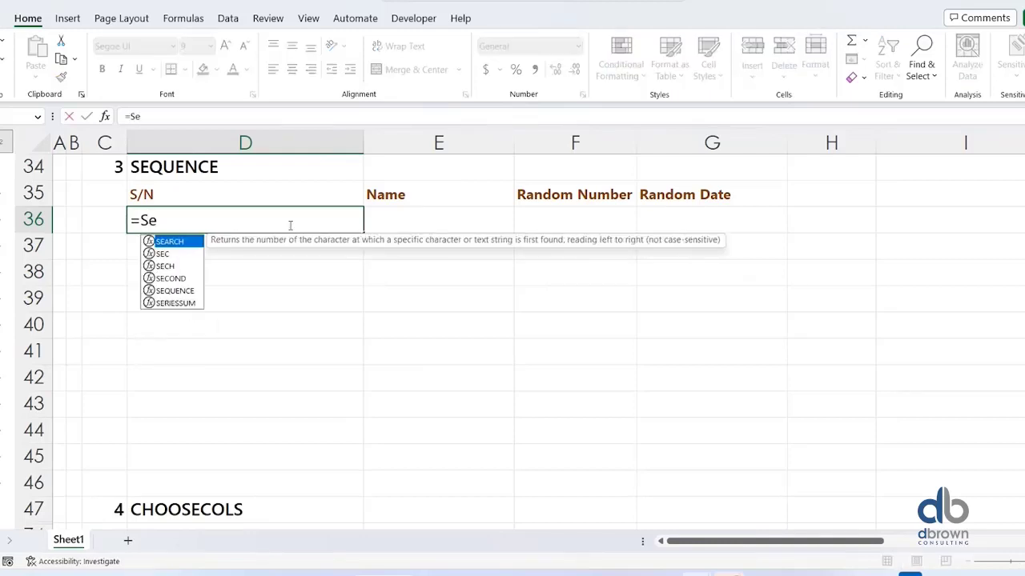
key(Down)
key(Down)
key(Down)
key(Down)
key(Tab)
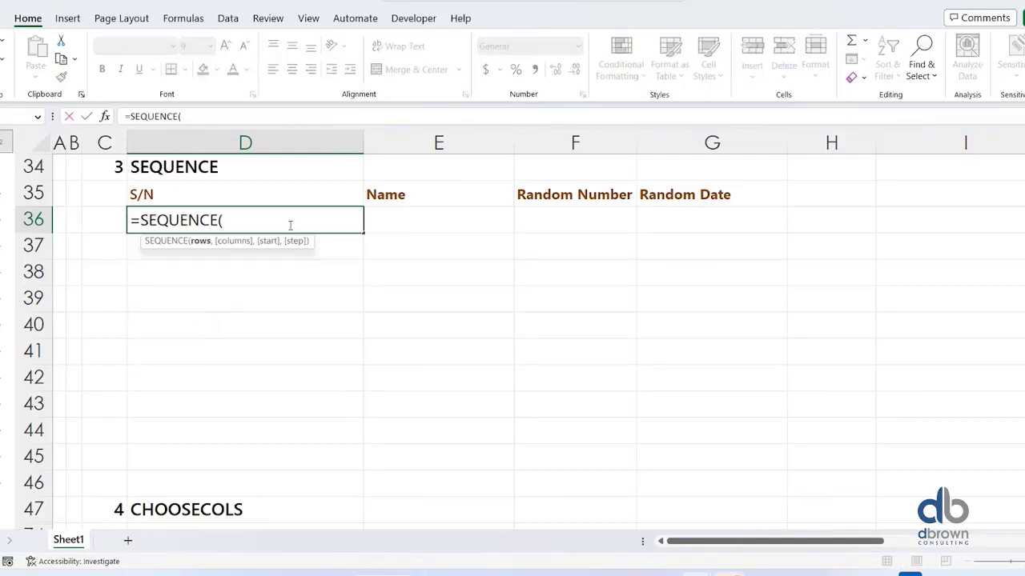
text(coun)
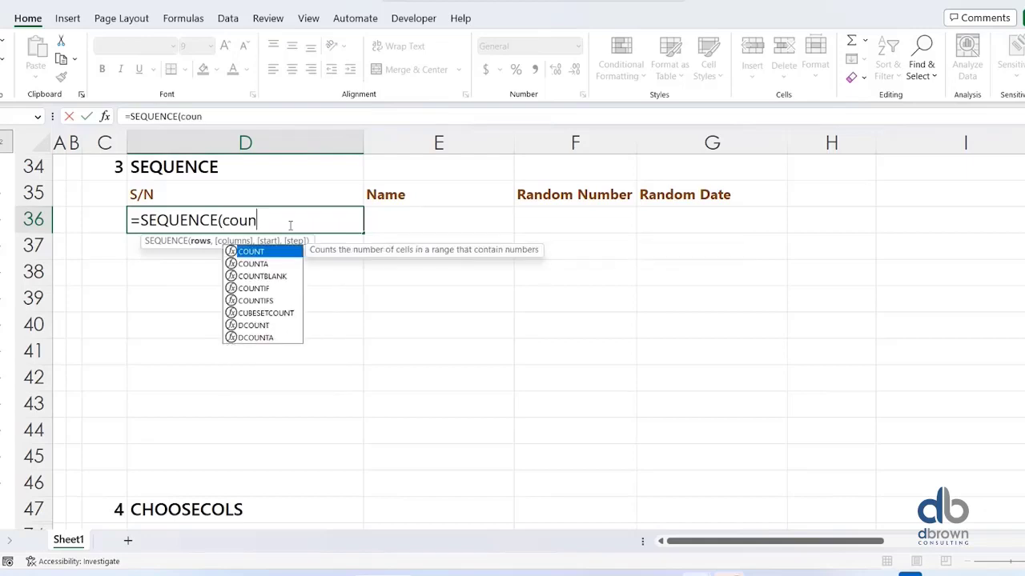
key(Down)
key(Tab)
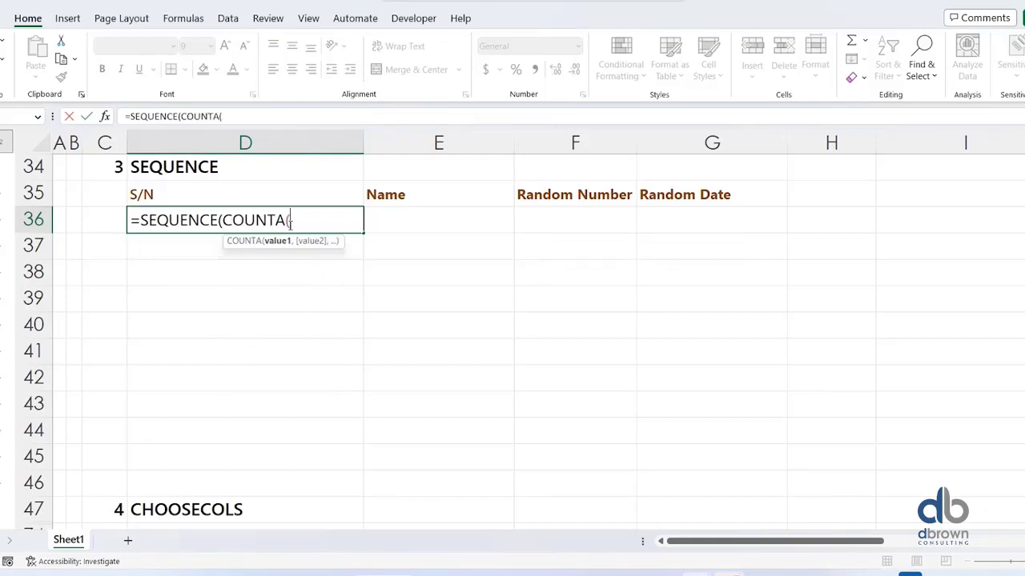
drag(453, 411, 472, 490)
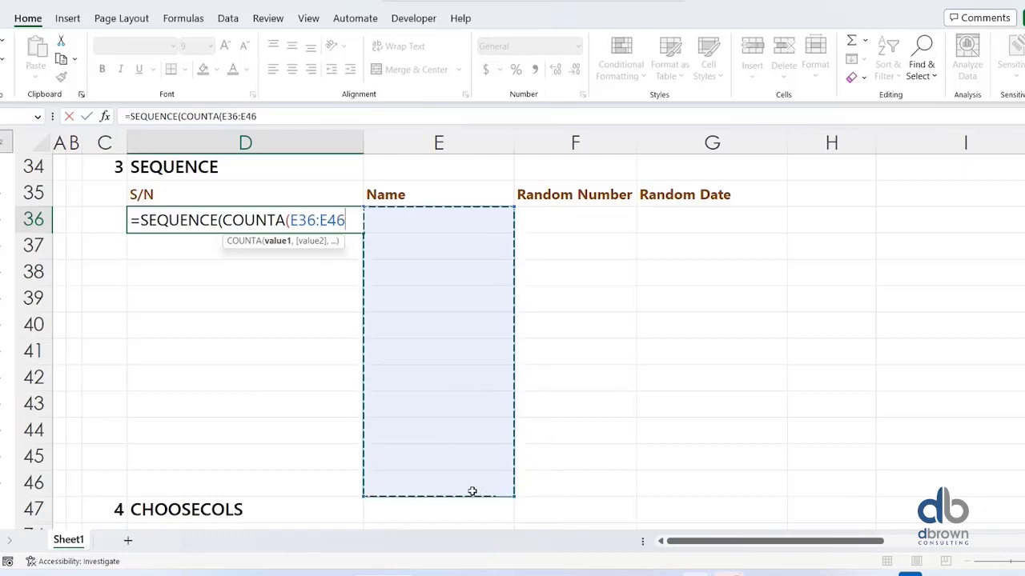
text()))
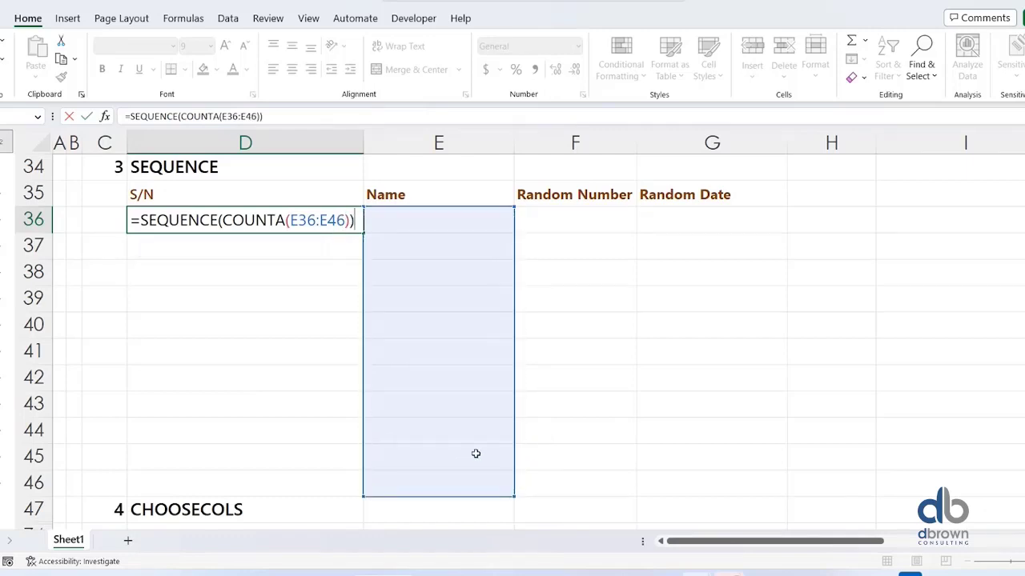
key(Return)
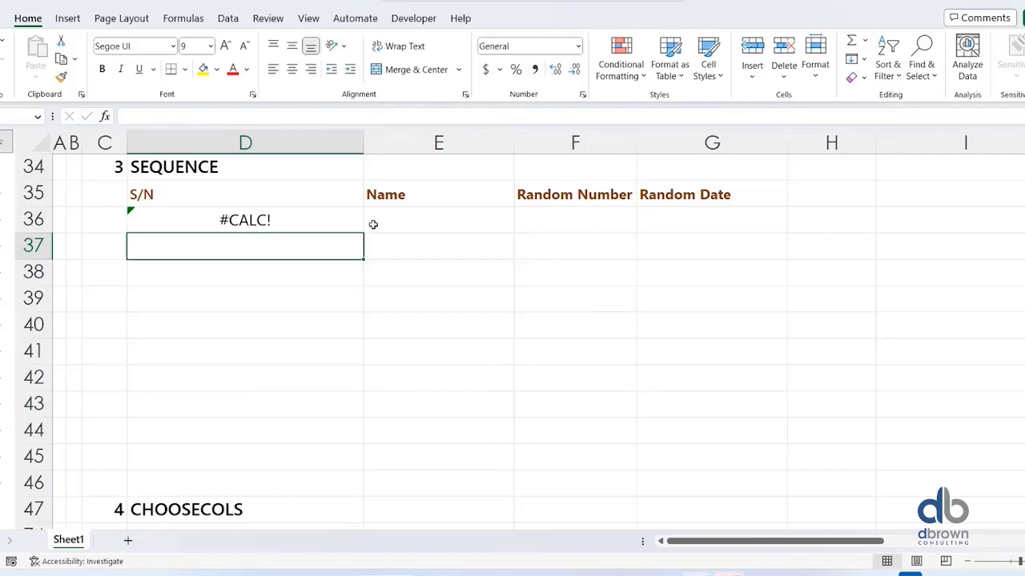
Enter four first names in the Name column, from E36 down to E39.
click(428, 225)
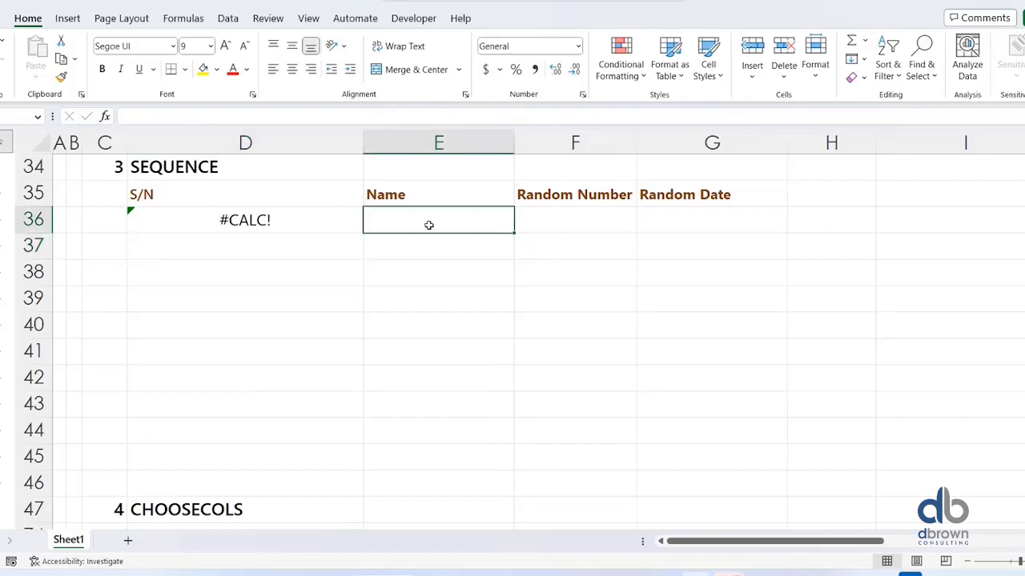
text(Wale)
key(Return)
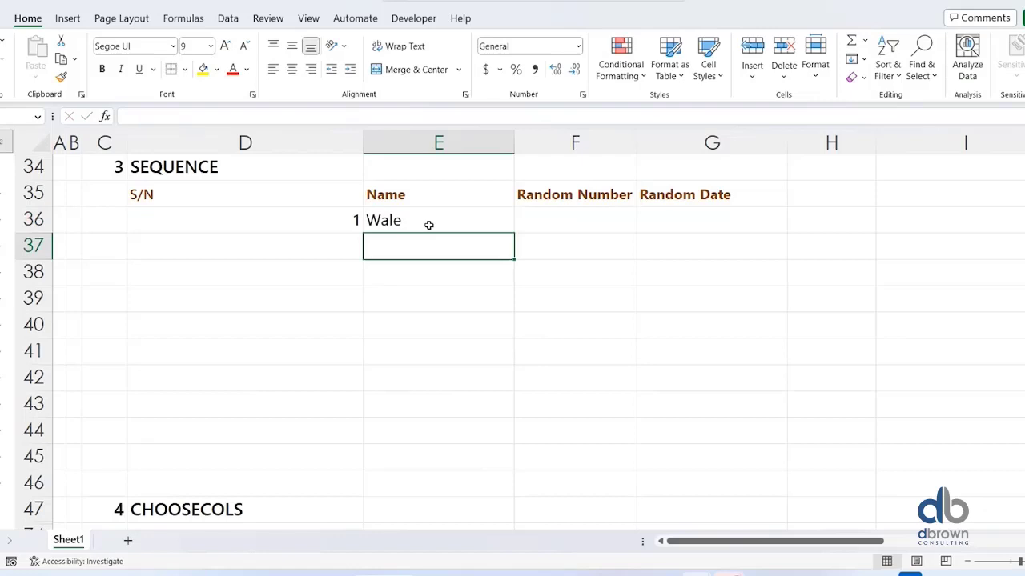
text(Pelumi)
key(Return)
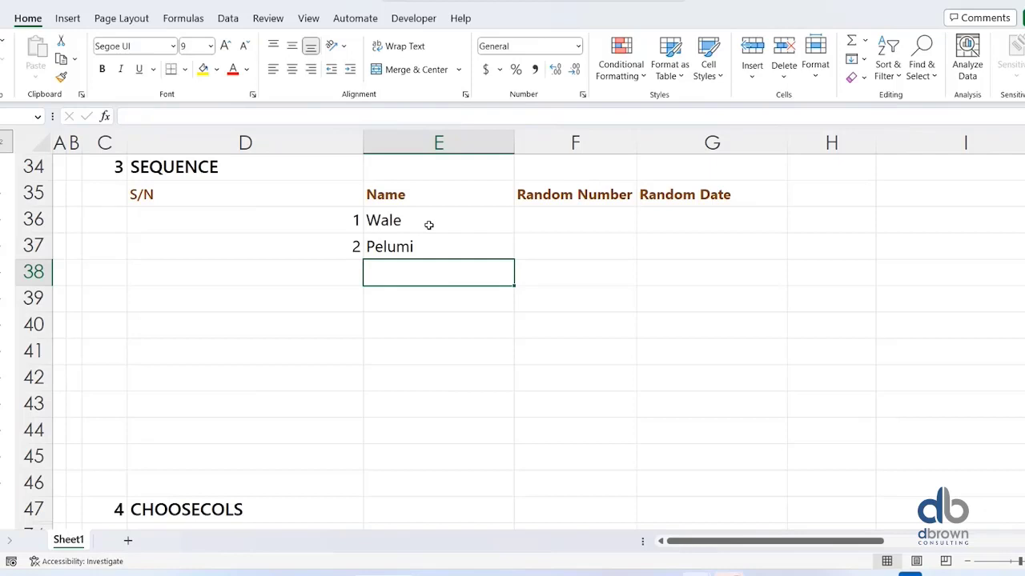
text(Muhsin)
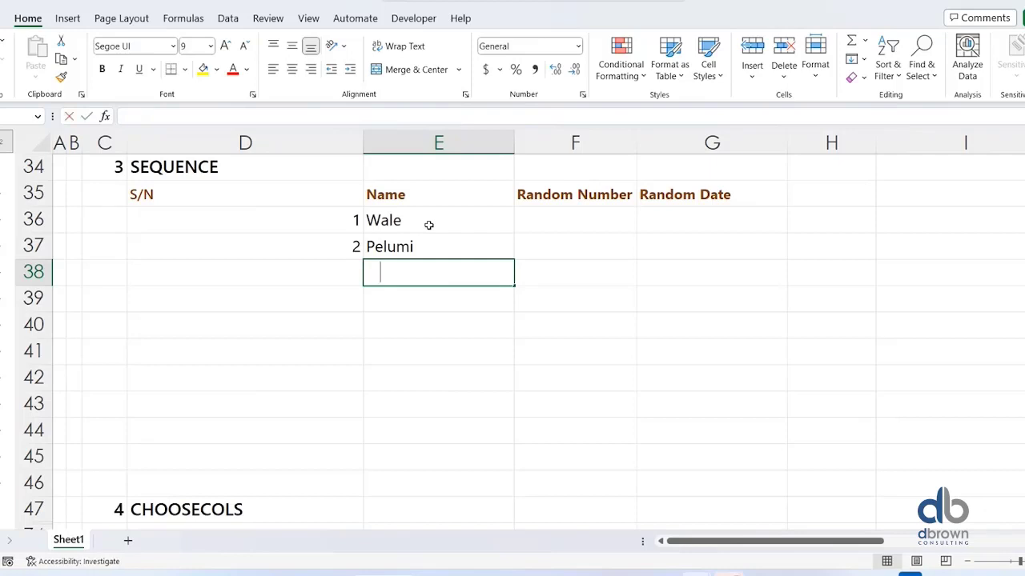
key(Return)
text(Ph)
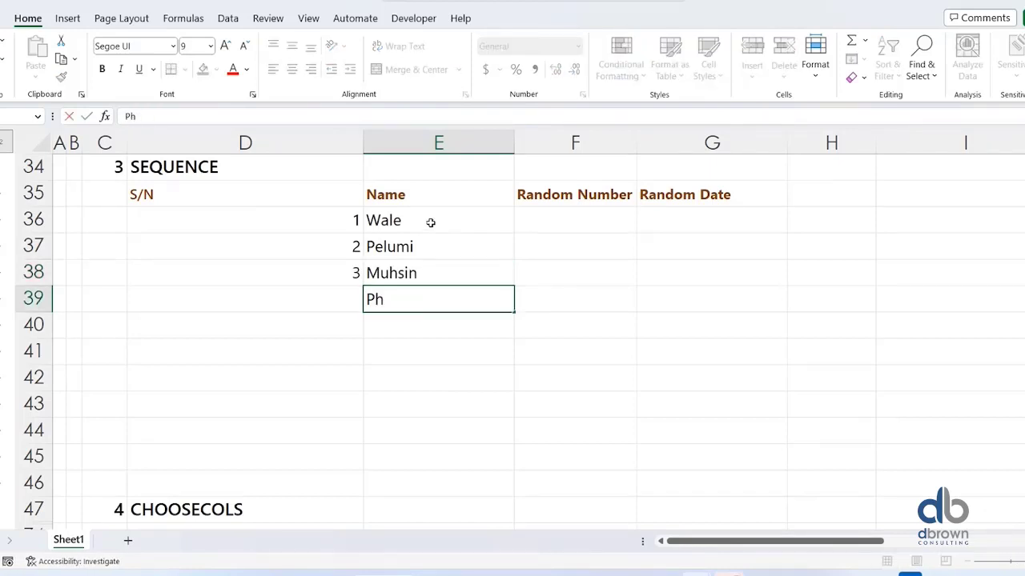
text(illip)
key(Return)
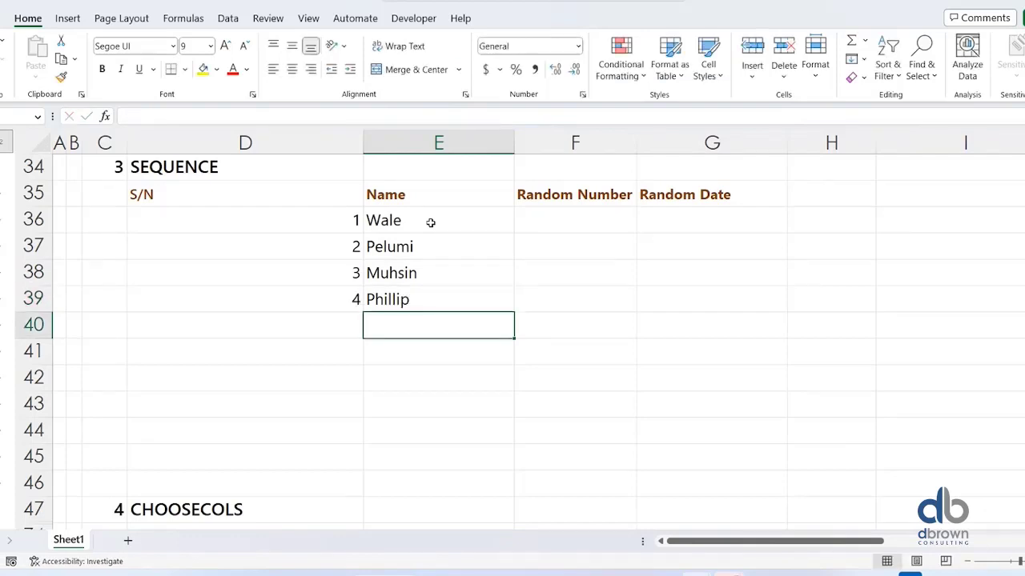
Generate a number sequence of ten rows and two columns with =SEQUENCE(10,2) in F36.
key(Up)
key(Up)
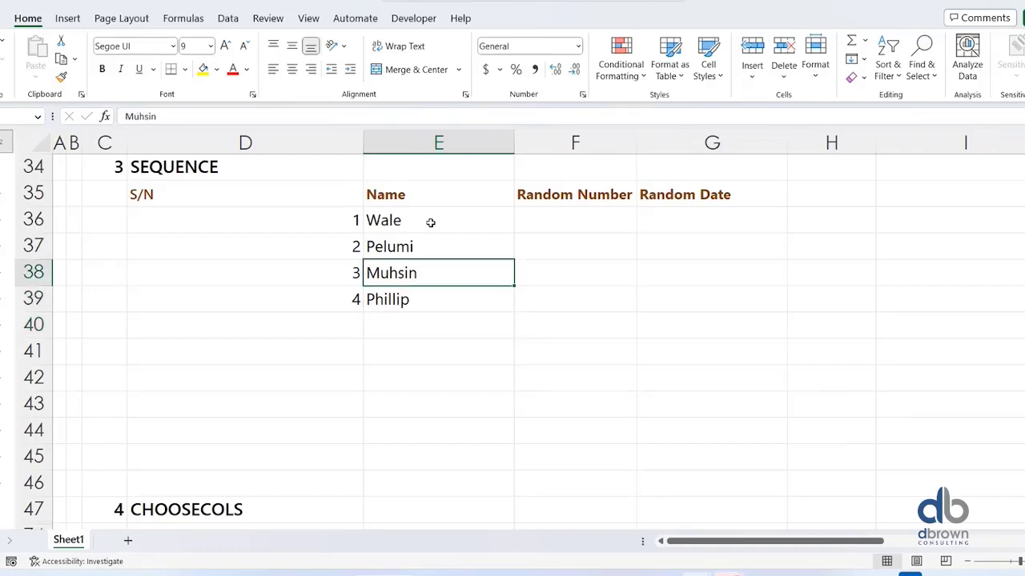
key(Up)
key(Up)
key(Right)
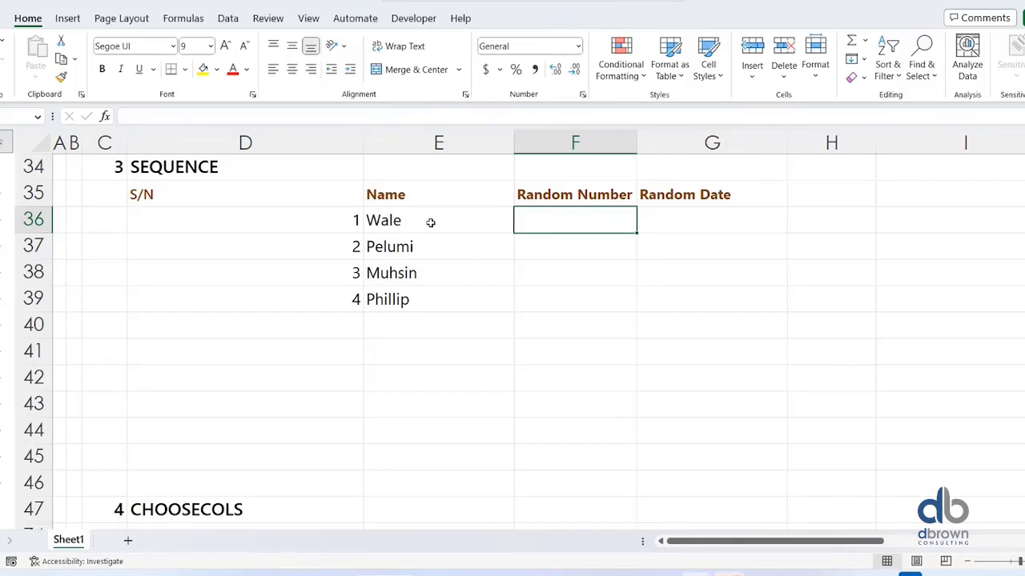
text(=se)
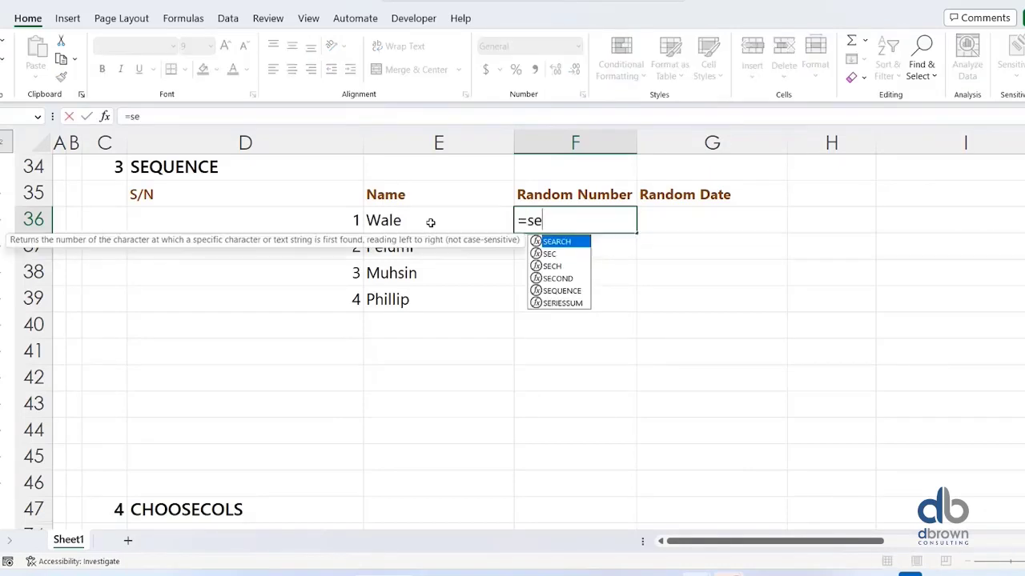
key(Down)
key(Down)
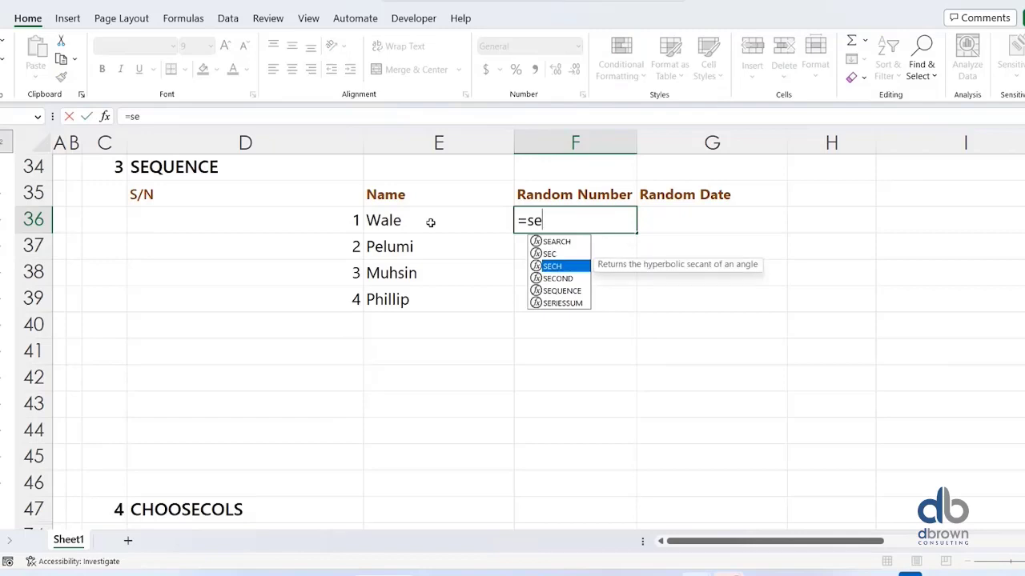
key(Down)
key(Down)
key(Tab)
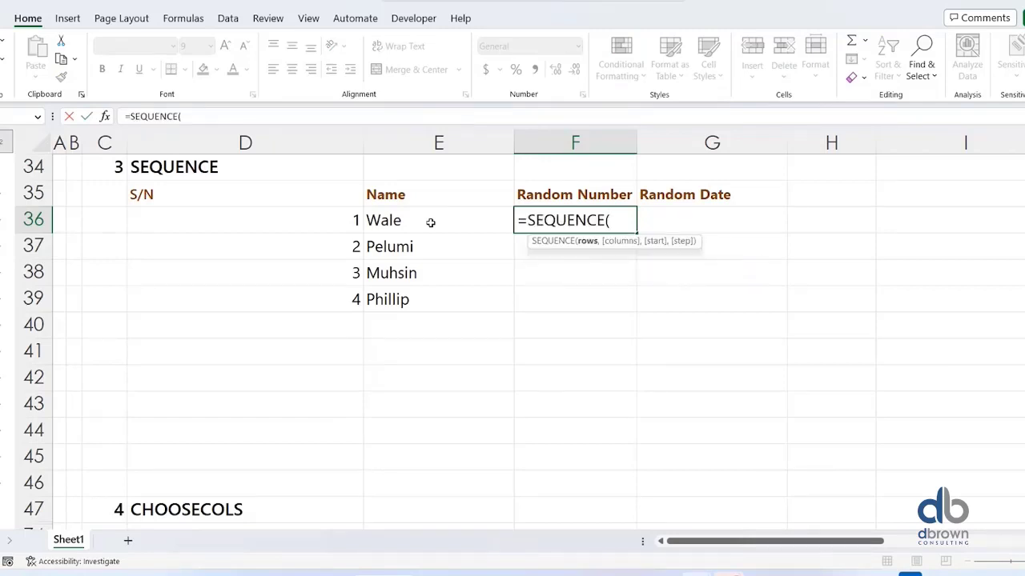
text(10,)
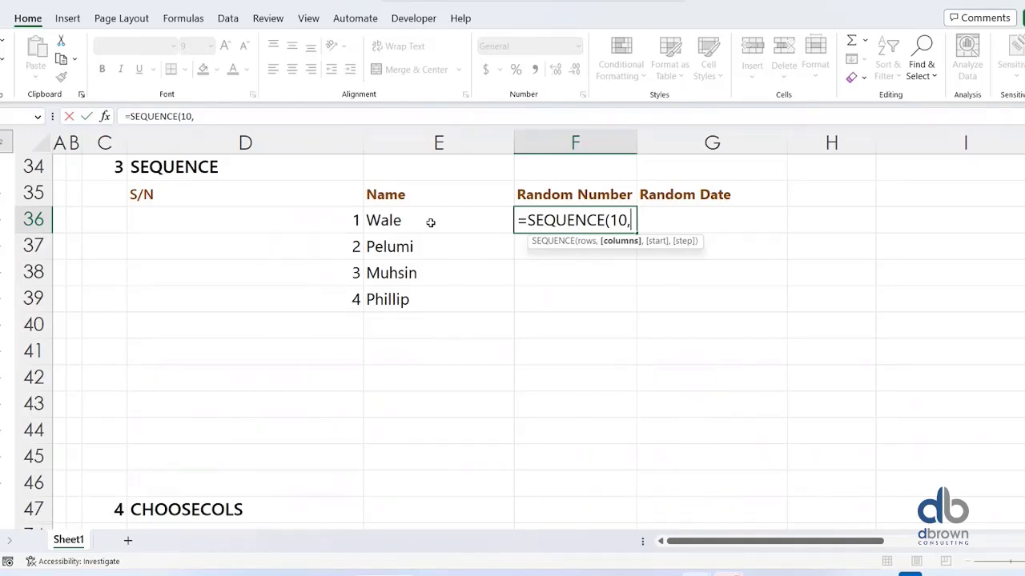
text(2))
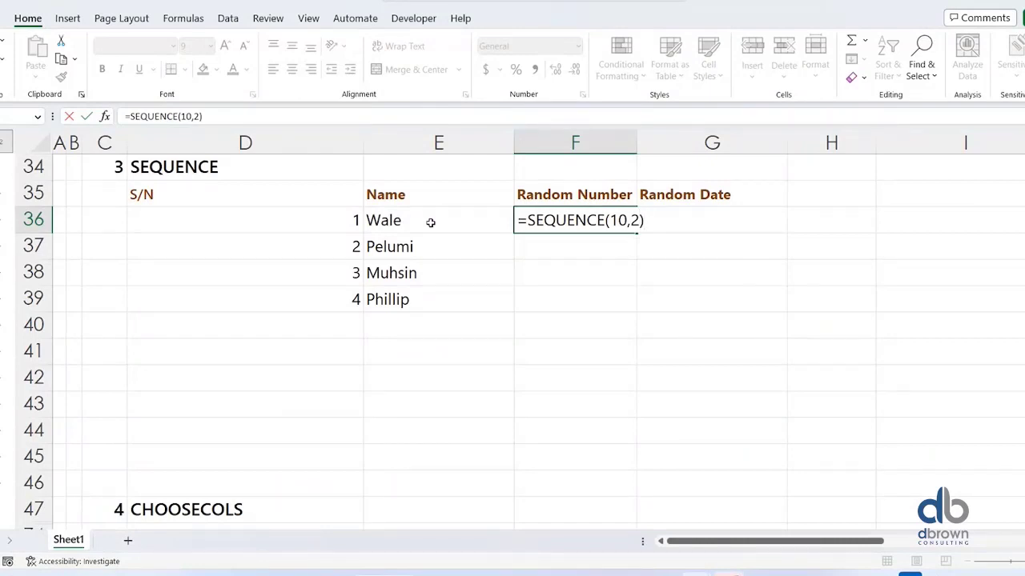
key(Return)
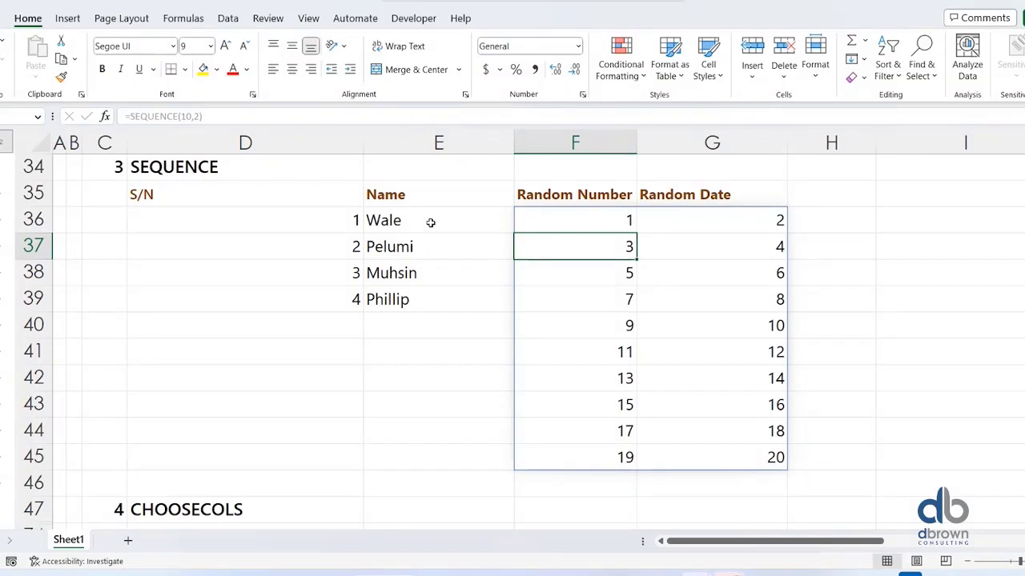
Change the F36 formula to =SEQUENCE(10,,50,10), starting at 50 in steps of 10, and check the first spilled cells.
key(Up)
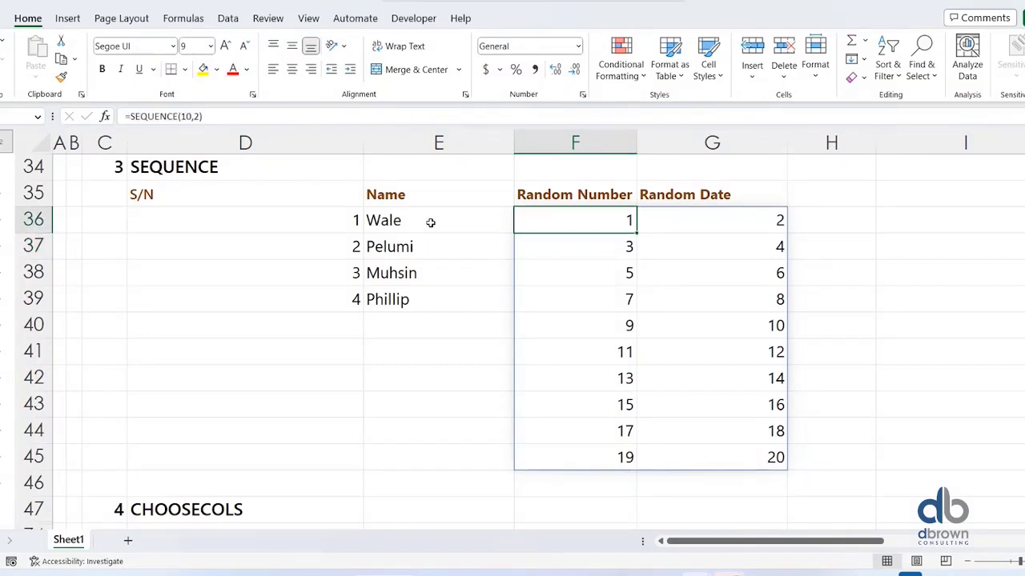
click(379, 116)
key(BackSpace)
key(BackSpace)
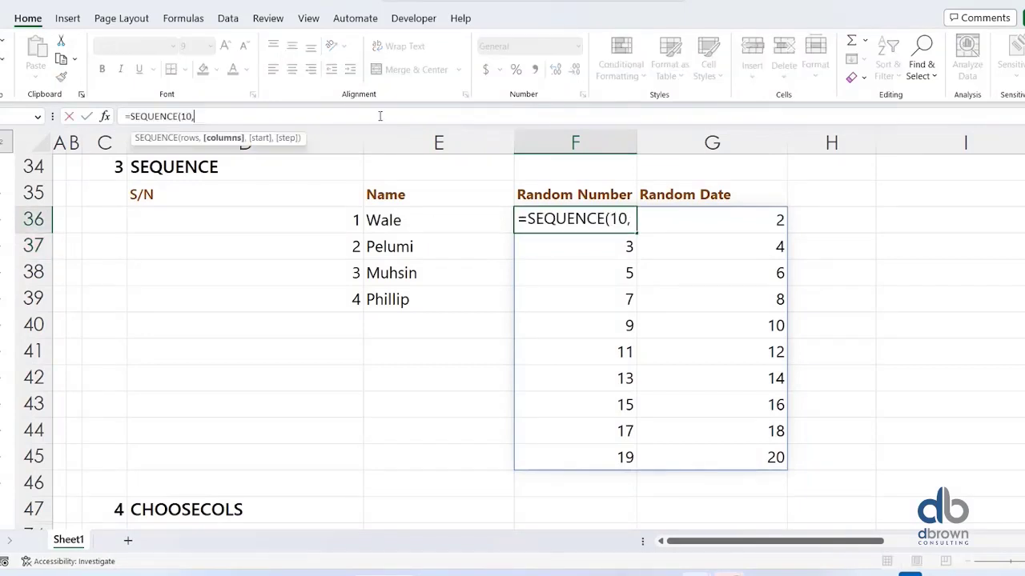
text(,50)
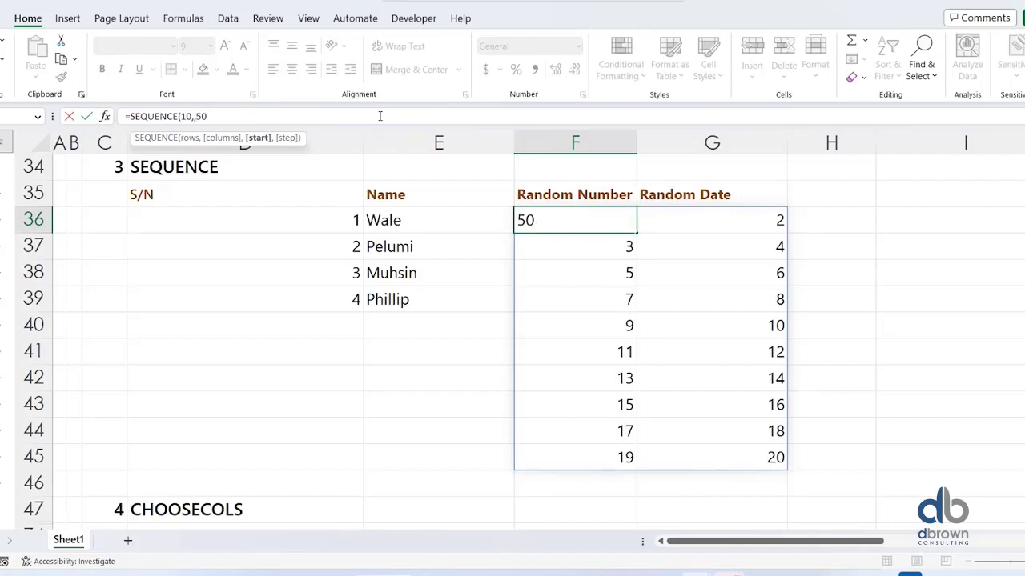
text(,5)
key(BackSpace)
text(10)
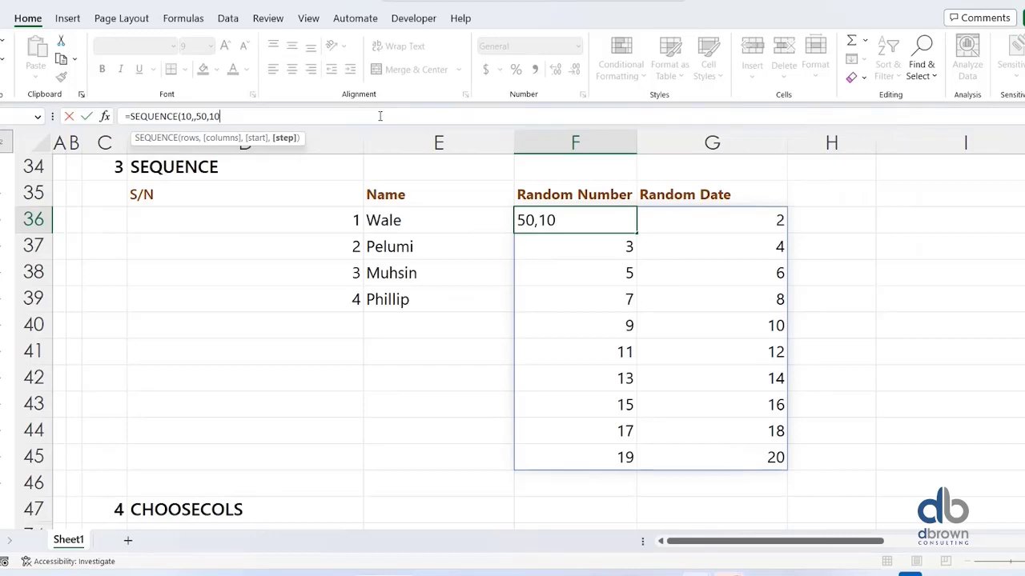
text())
key(Return)
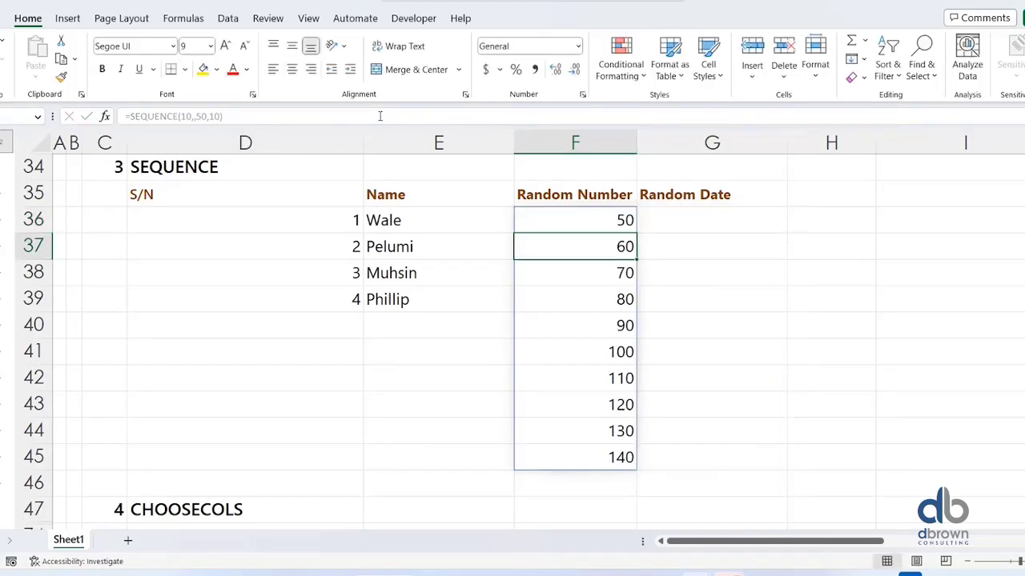
click(615, 220)
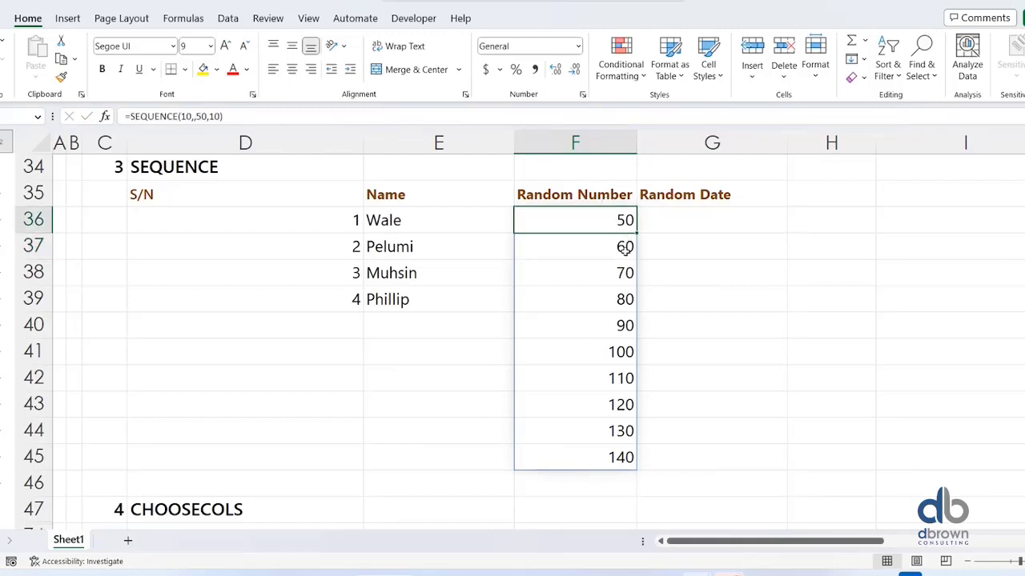
click(622, 250)
click(626, 273)
click(627, 300)
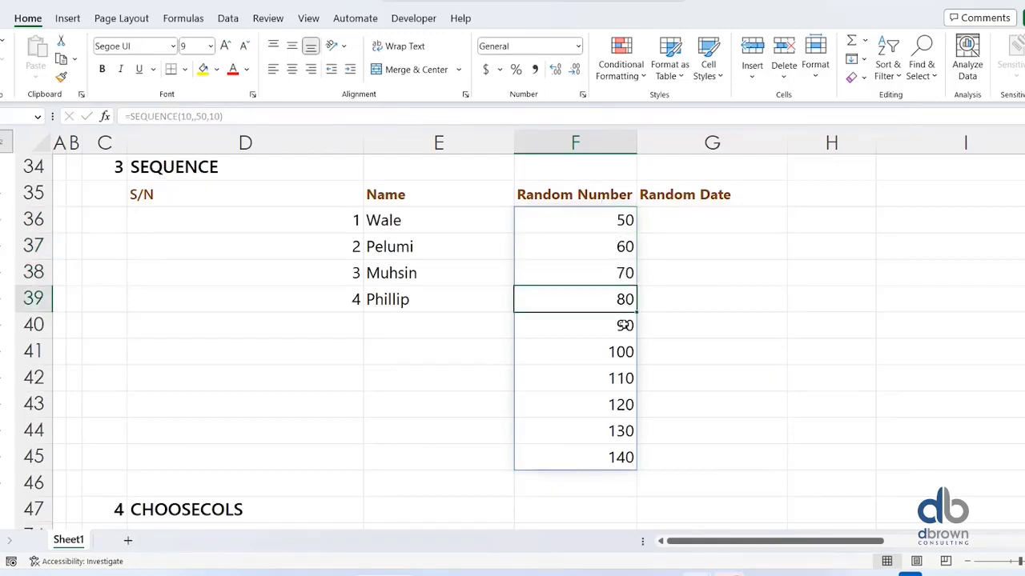
click(624, 325)
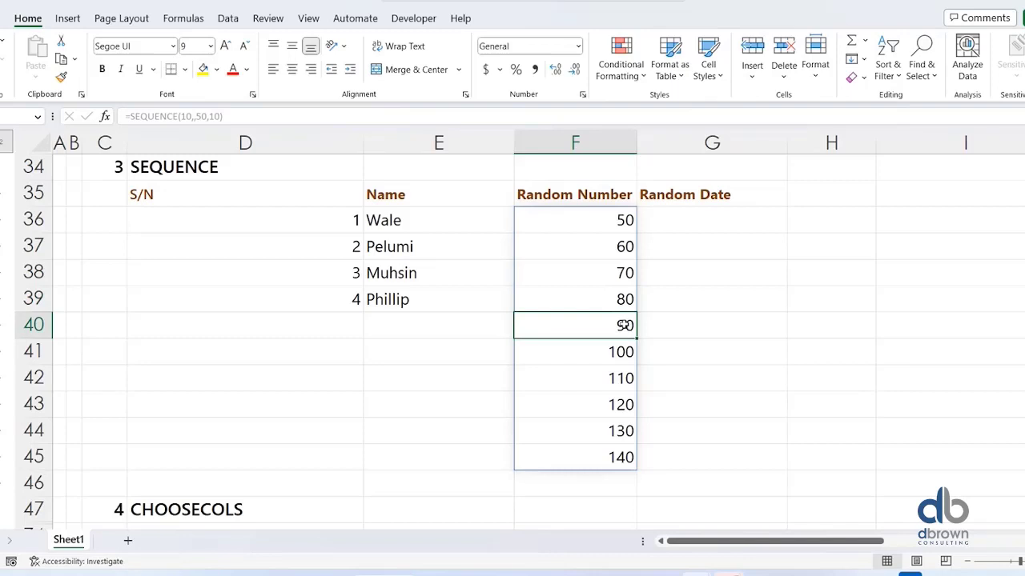
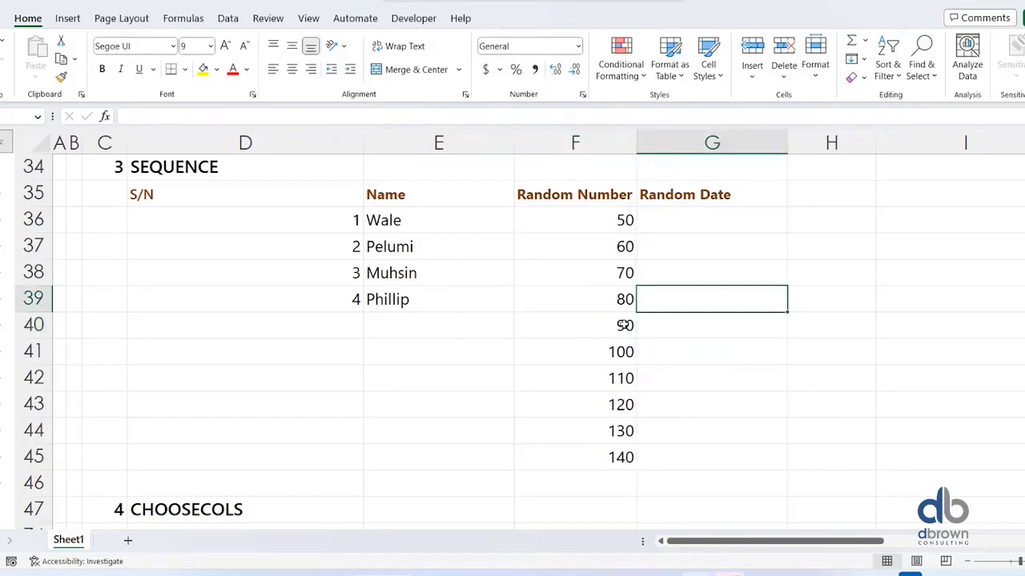
Generate ten weekly dates starting 1 January 2023 with =SEQUENCE(10,,DATE(2023,1,1),7) in G36.
key(Up)
key(Up)
key(Up)
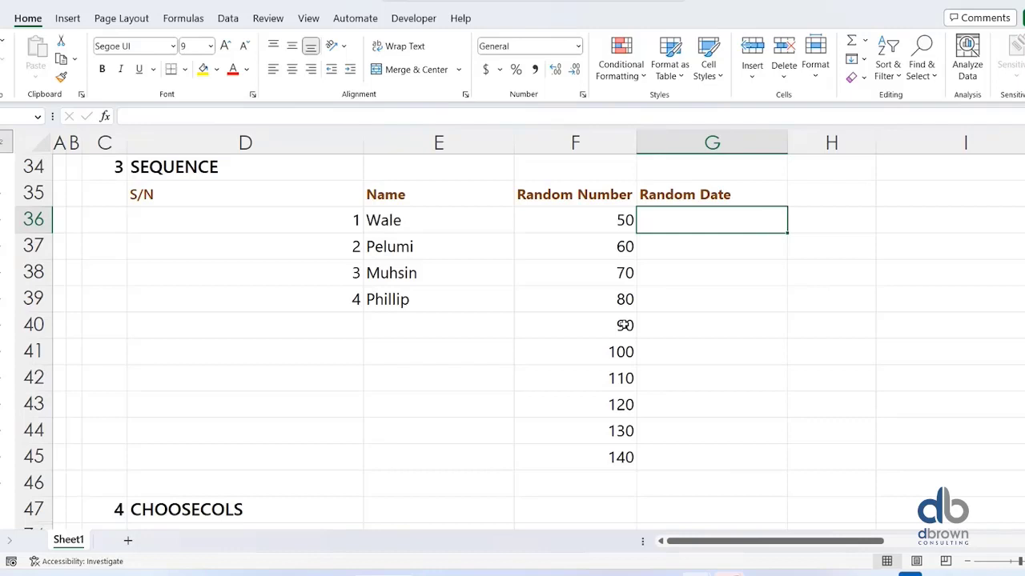
text(=seq)
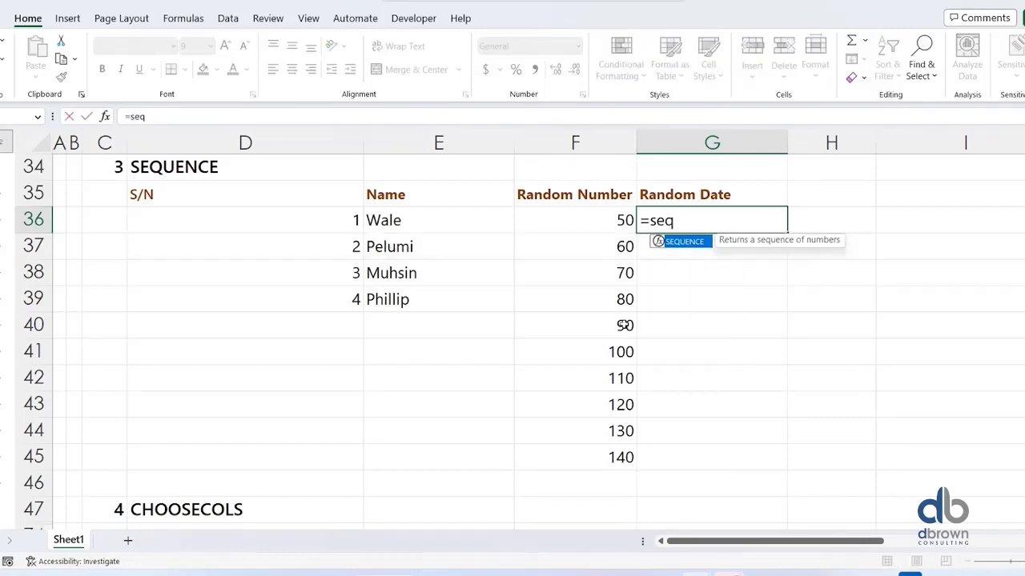
key(Tab)
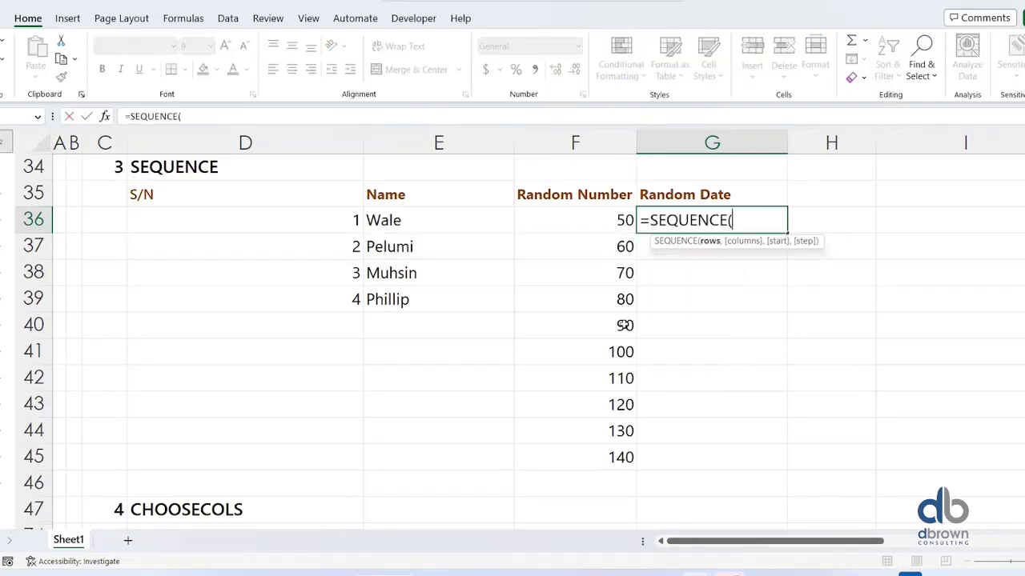
text(10,,)
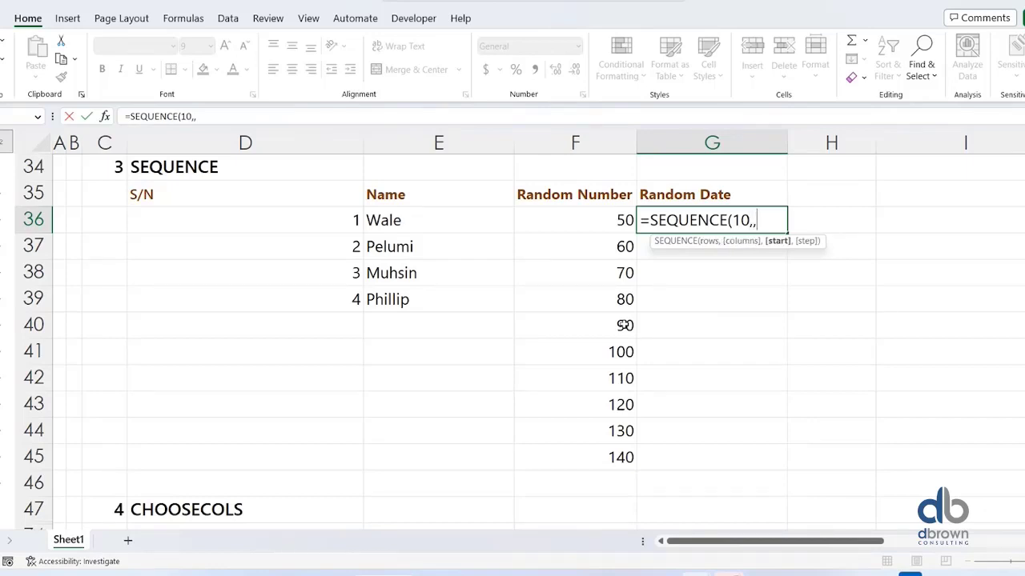
text(Date)
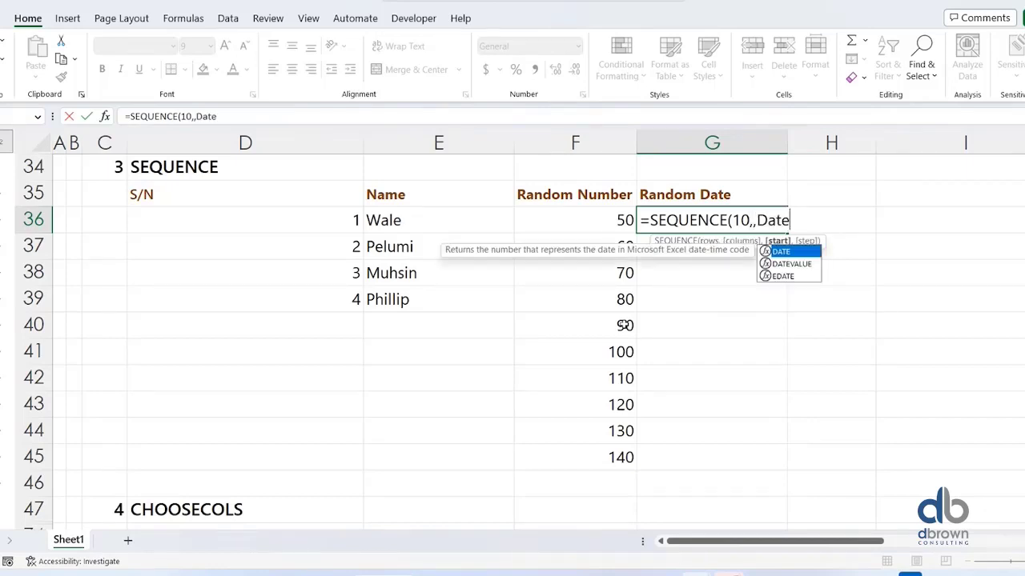
key(Tab)
text(2023,)
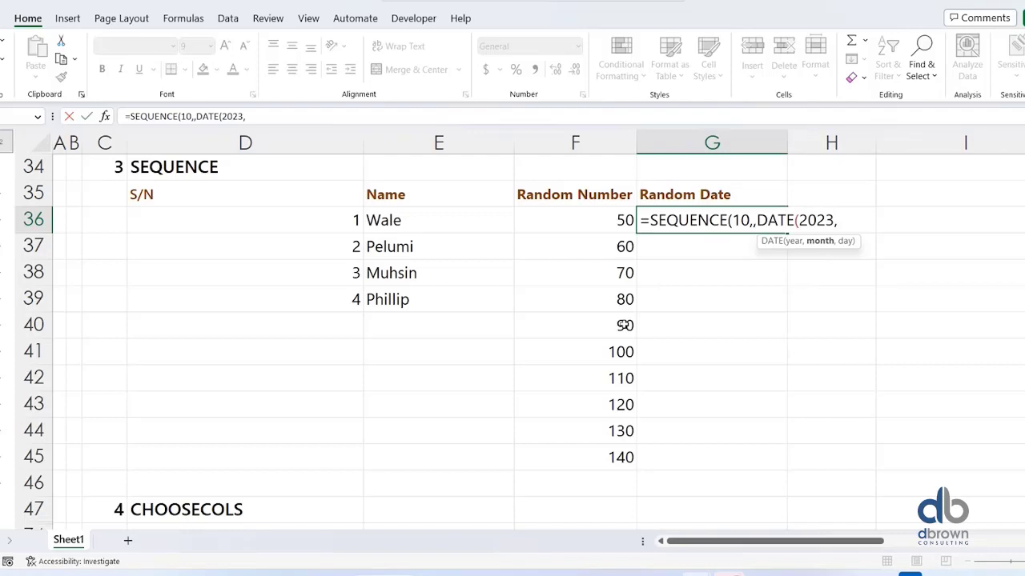
text(1,1))
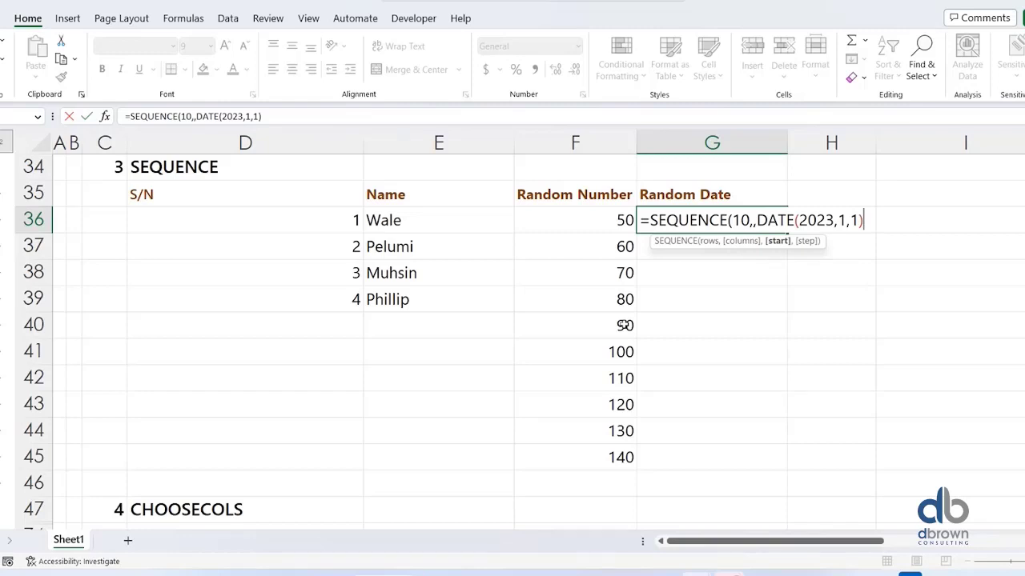
text(,7)
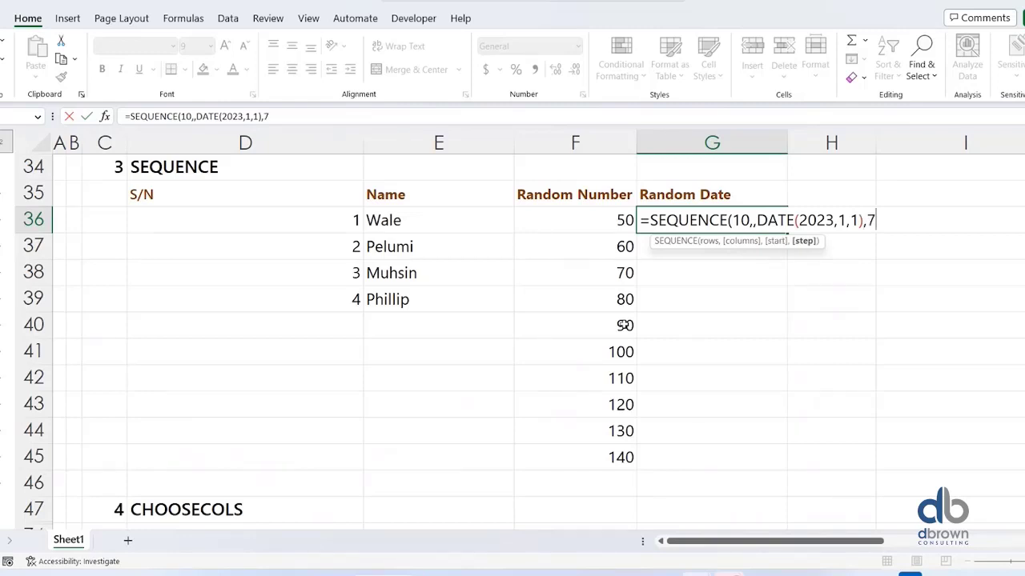
text())
key(Return)
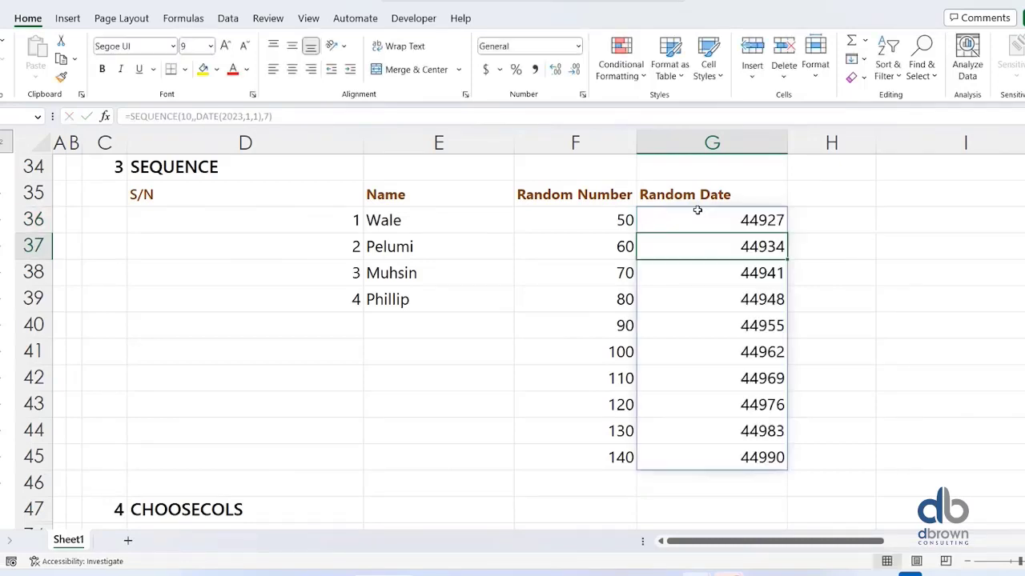
Format the Random Date results in G36:G45 as day-month-year dates and check the first five dates.
drag(698, 209, 737, 459)
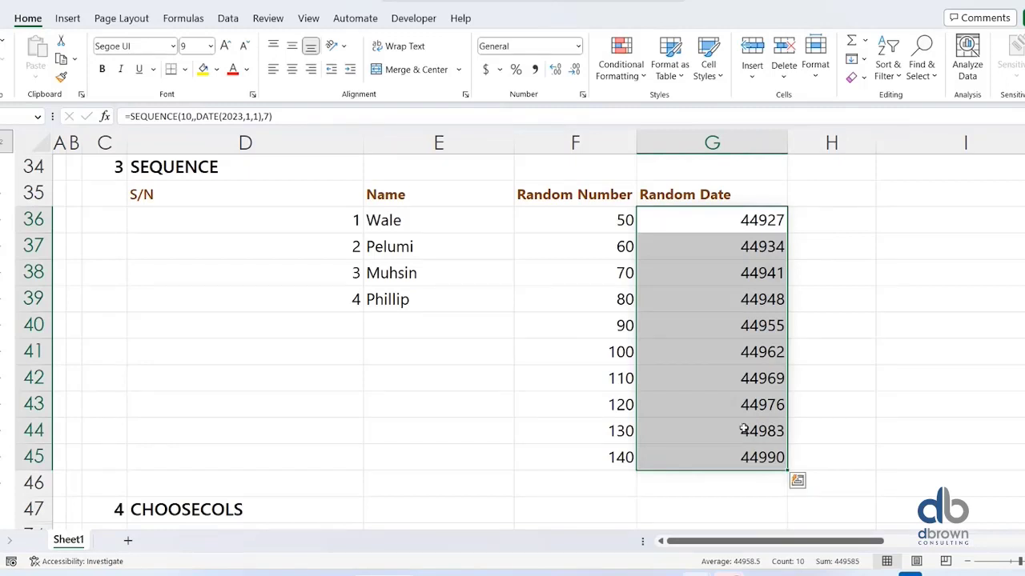
key(ctrl+shift+1)
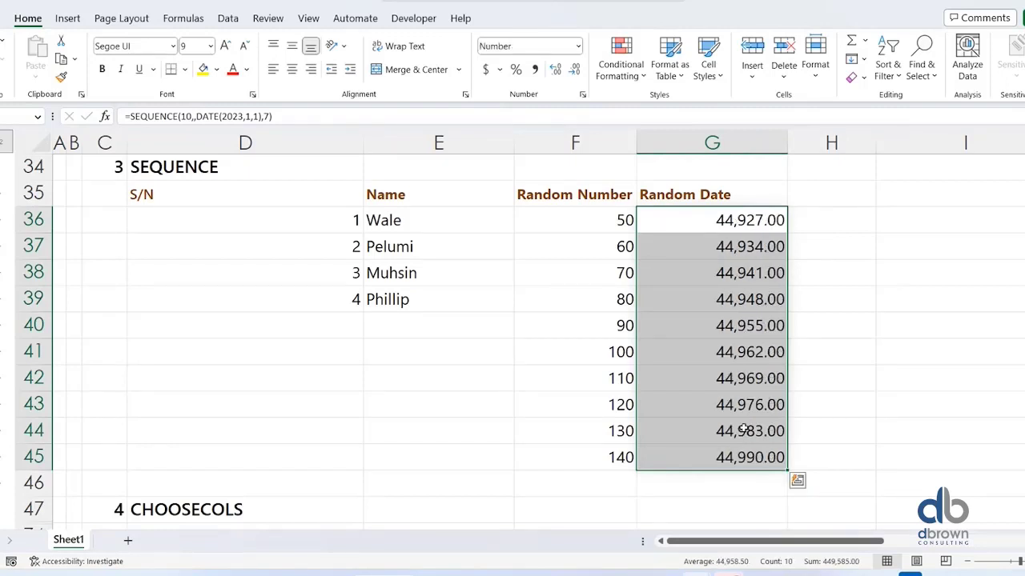
key(ctrl+shift+3)
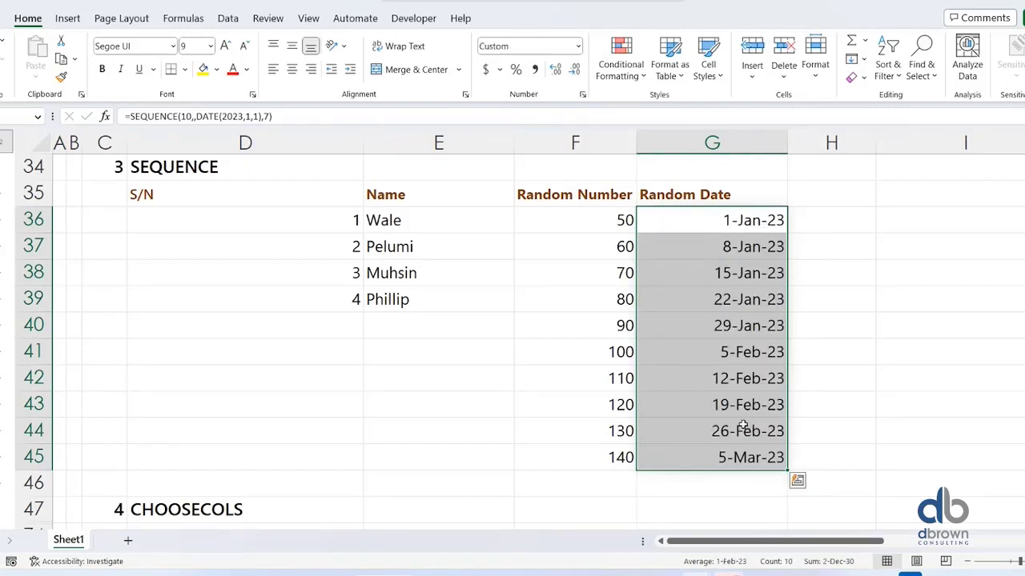
click(718, 223)
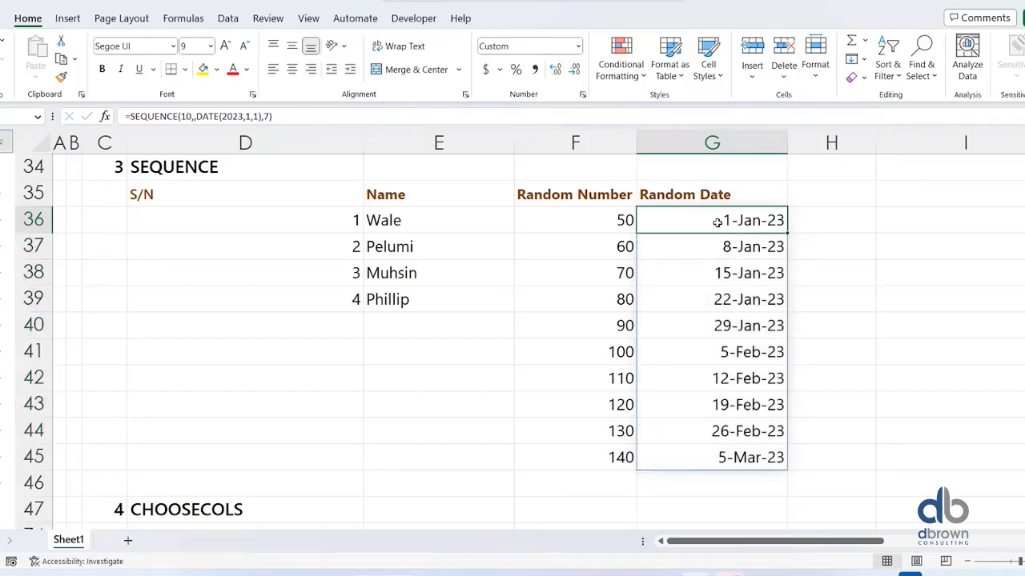
click(741, 252)
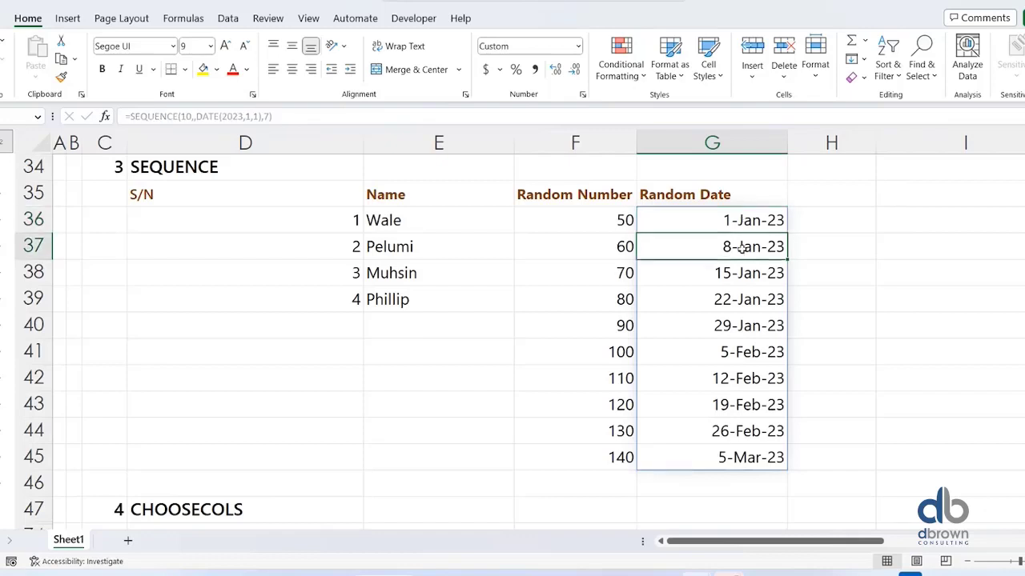
click(735, 277)
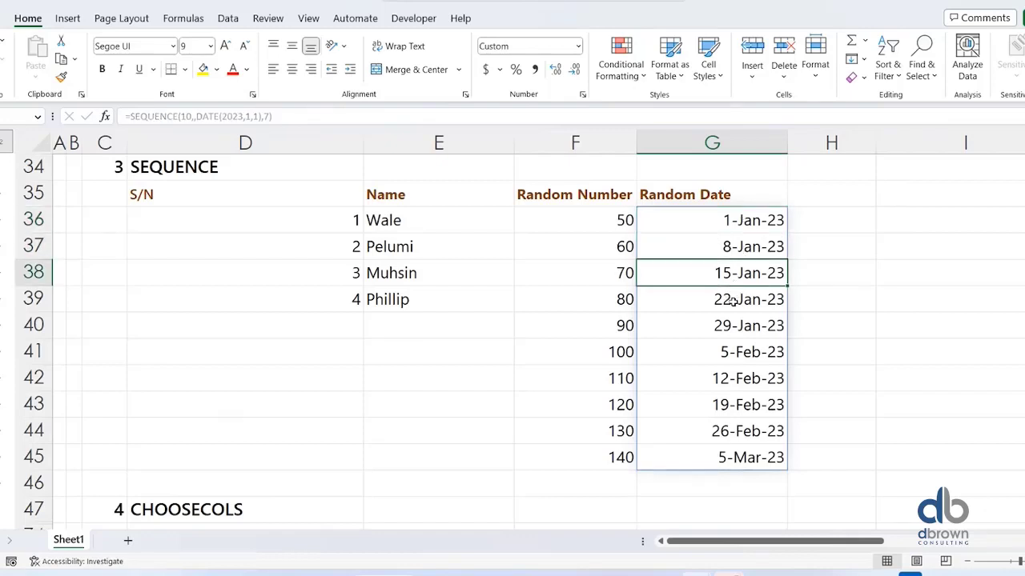
click(733, 299)
click(733, 323)
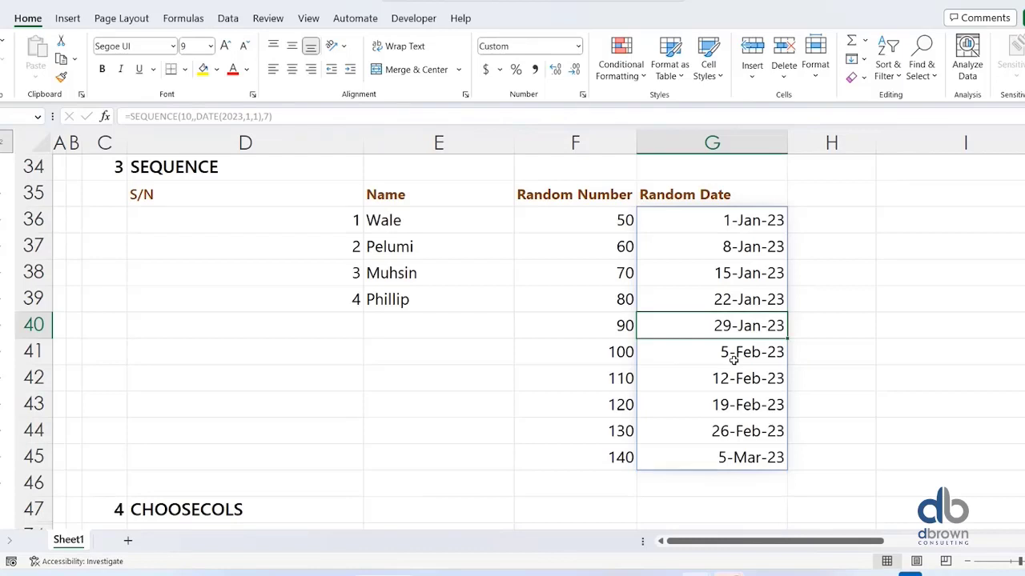
Expand the collapsed rows of the CHOOSECOLS section to show its Name and Salary headers.
key(Left)
key(Left)
key(Left)
key(Left)
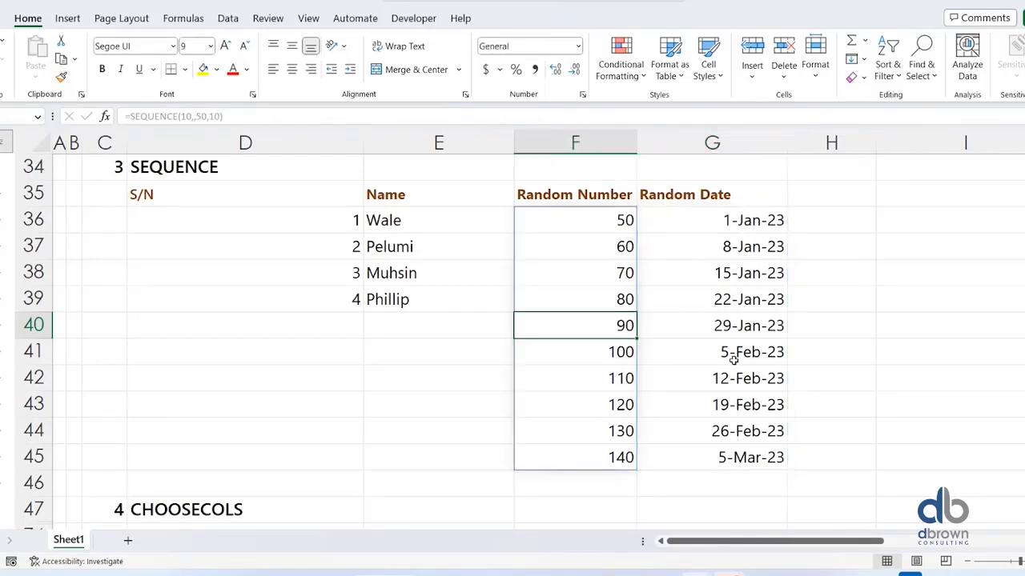
key(Down)
key(Down)
key(Down)
key(Down)
key(Down)
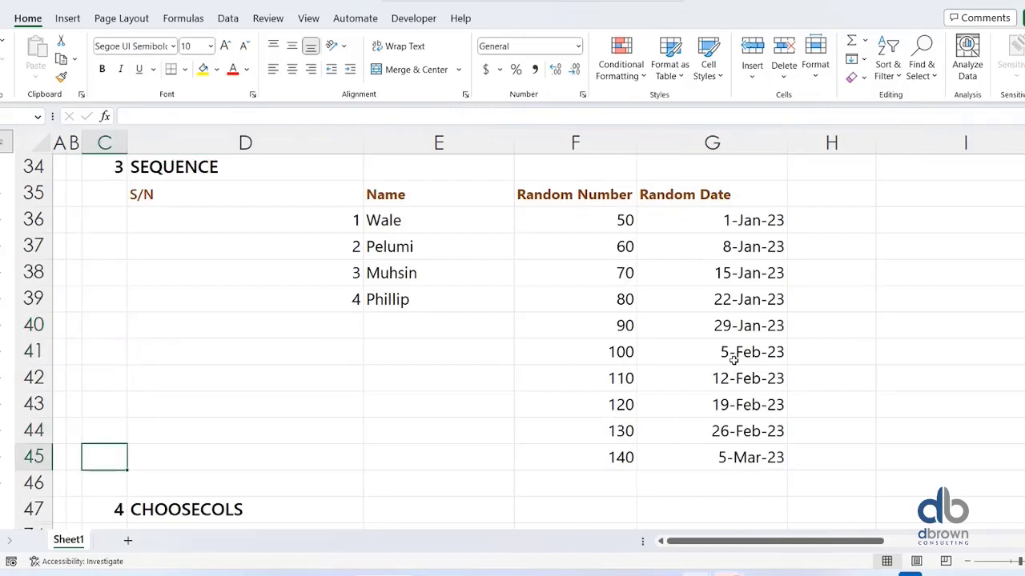
key(Right)
key(Right)
key(Down)
key(Down)
key(Down)
key(Down)
key(Down)
key(Down)
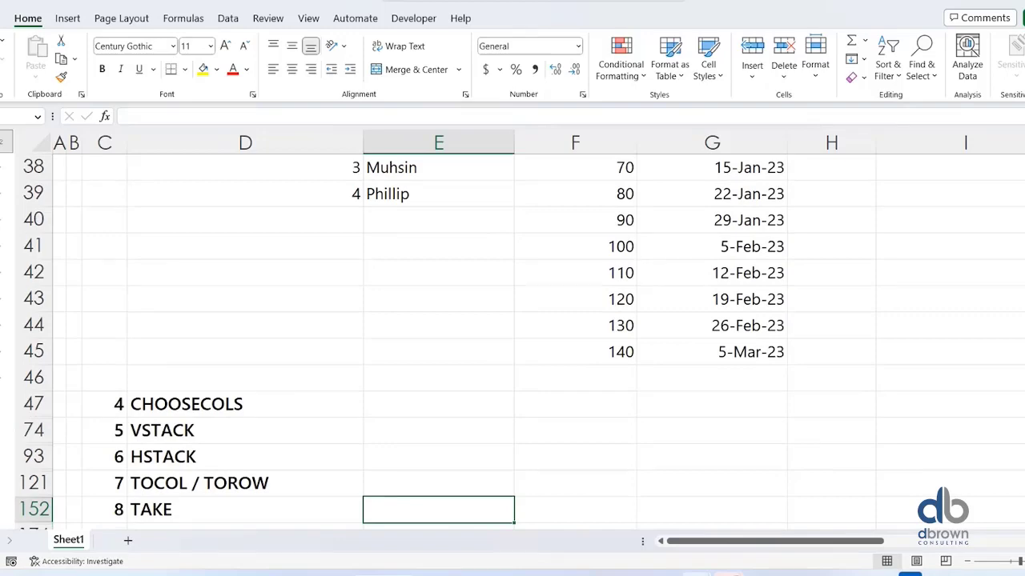
click(8, 430)
scroll(254, 421, up, 3)
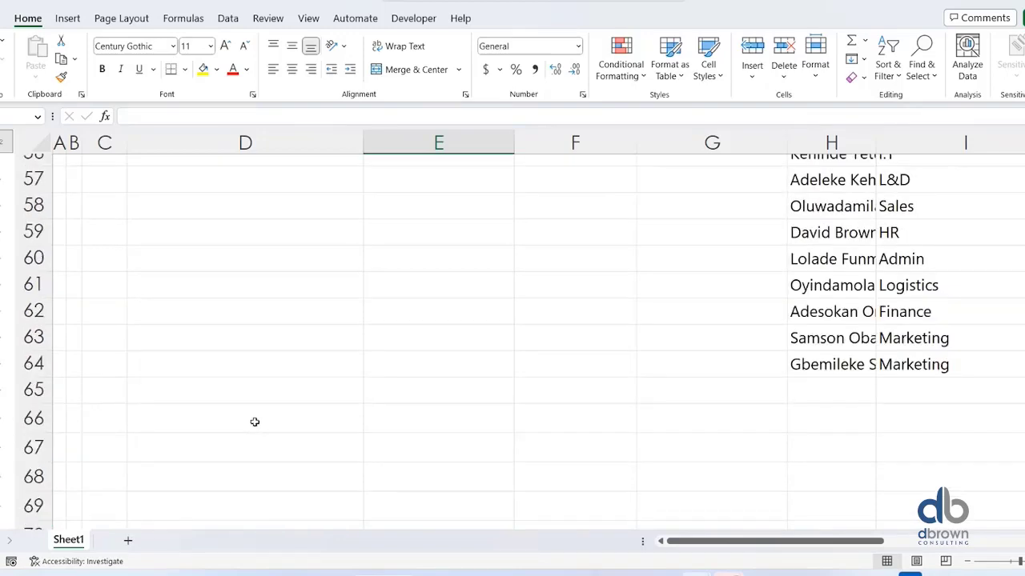
scroll(256, 423, up, 4)
scroll(263, 467, down, 1)
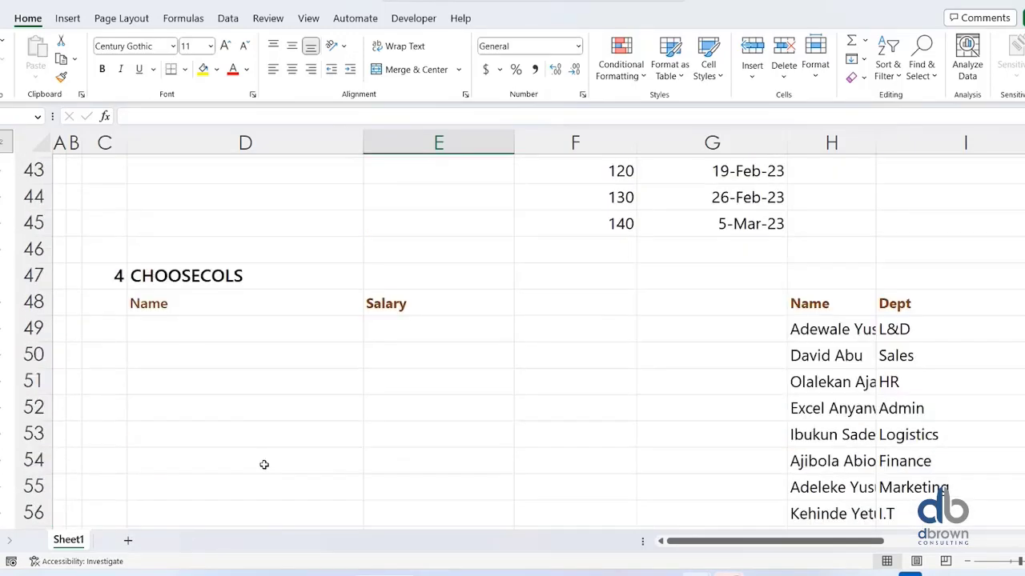
Examine the Name, Dept and Gross Salary columns of the CHOOSECOLS source table in columns H to J.
click(176, 331)
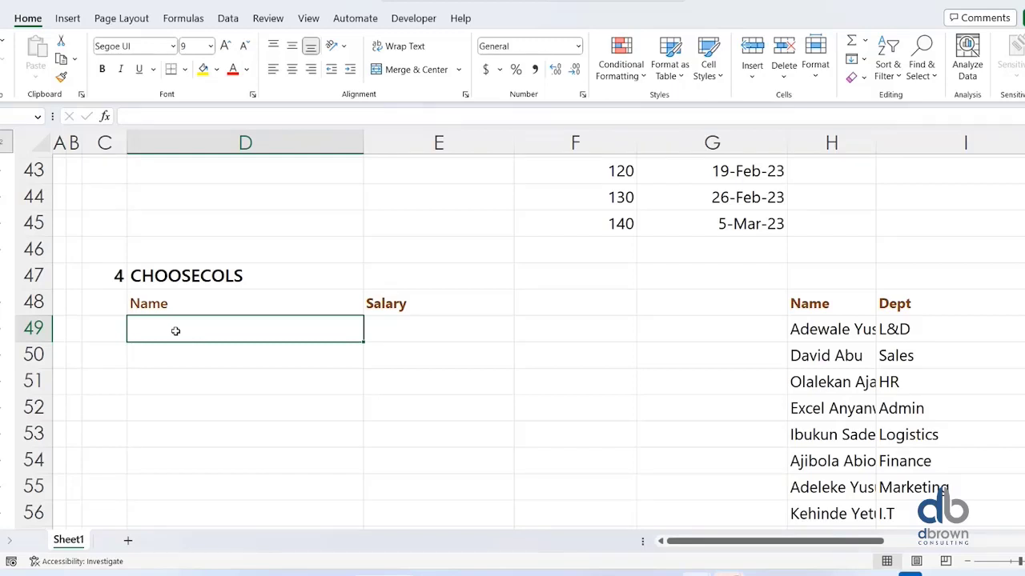
key(Right)
key(Right)
key(Right)
key(Right)
key(Right)
key(Right)
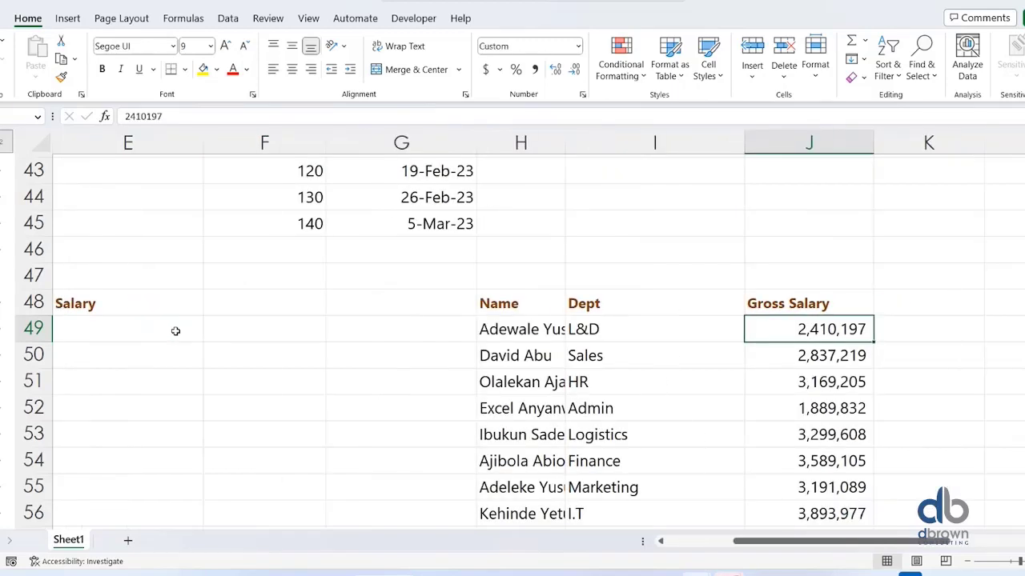
key(Left)
key(Left)
key(Up)
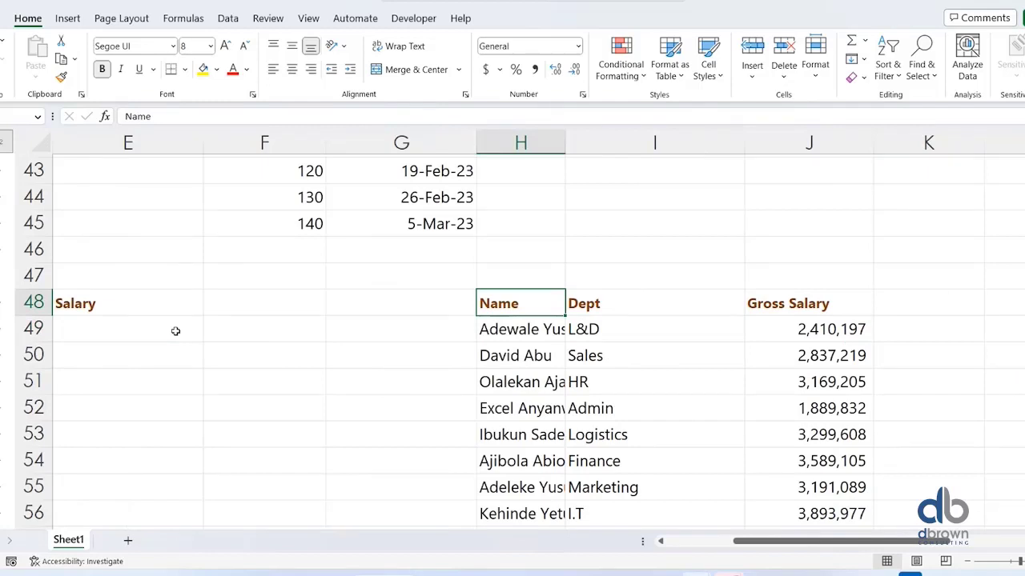
key(Right)
key(Right)
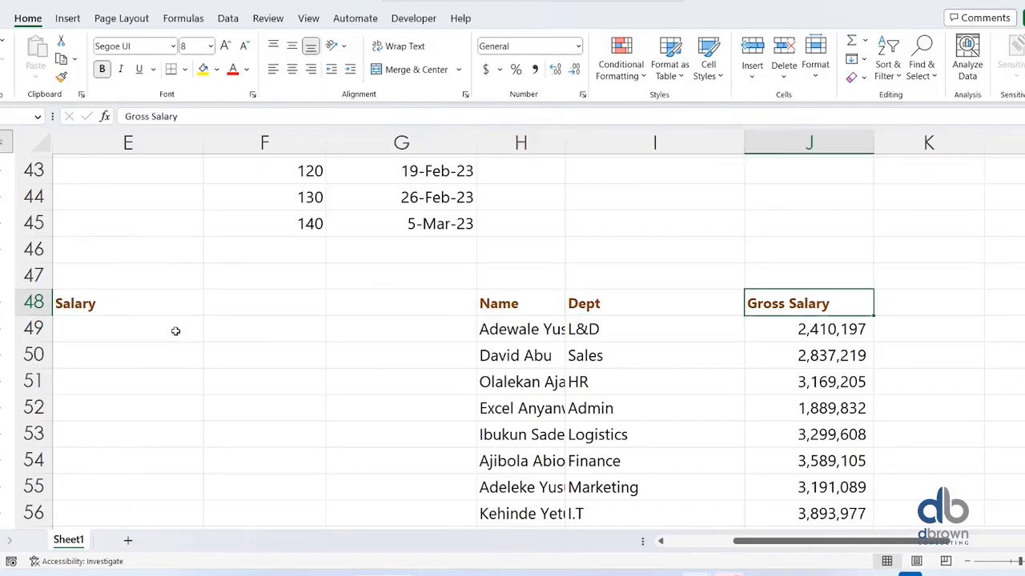
key(Left)
key(Left)
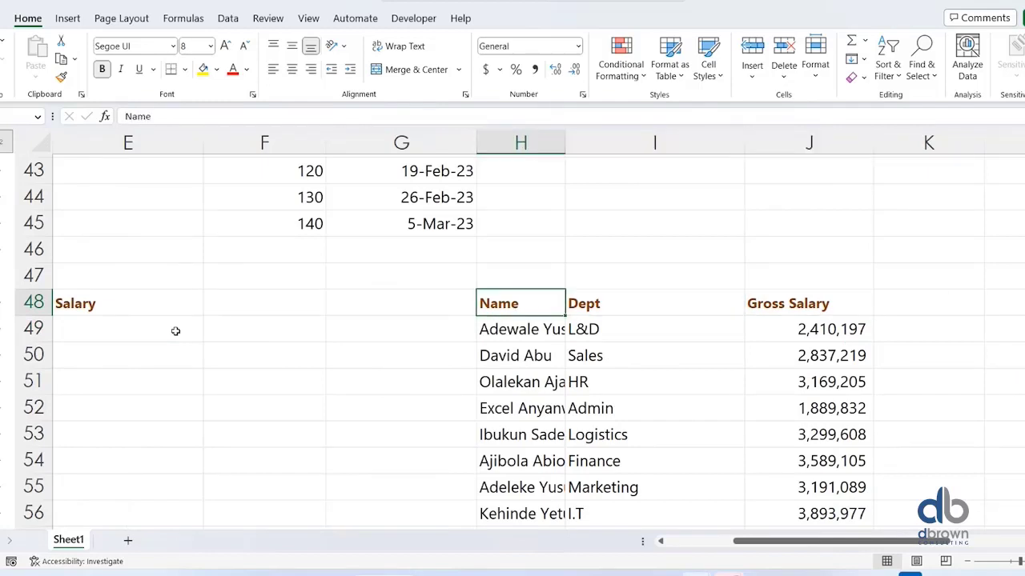
key(Down)
key(Down)
key(Down)
key(Up)
key(Up)
key(Up)
key(Right)
key(Right)
key(Right)
key(Left)
key(Left)
key(Left)
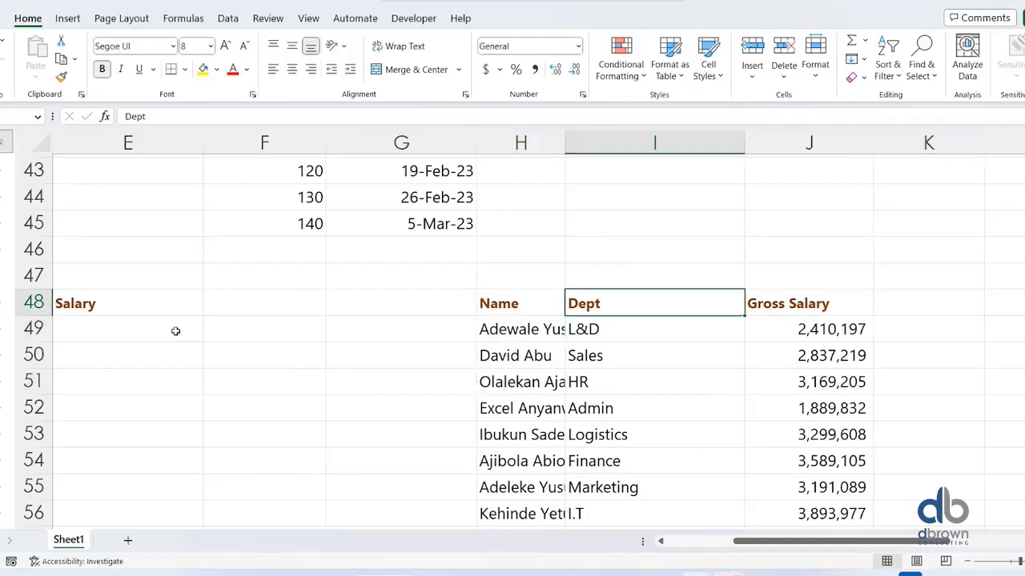
key(Right)
key(Left)
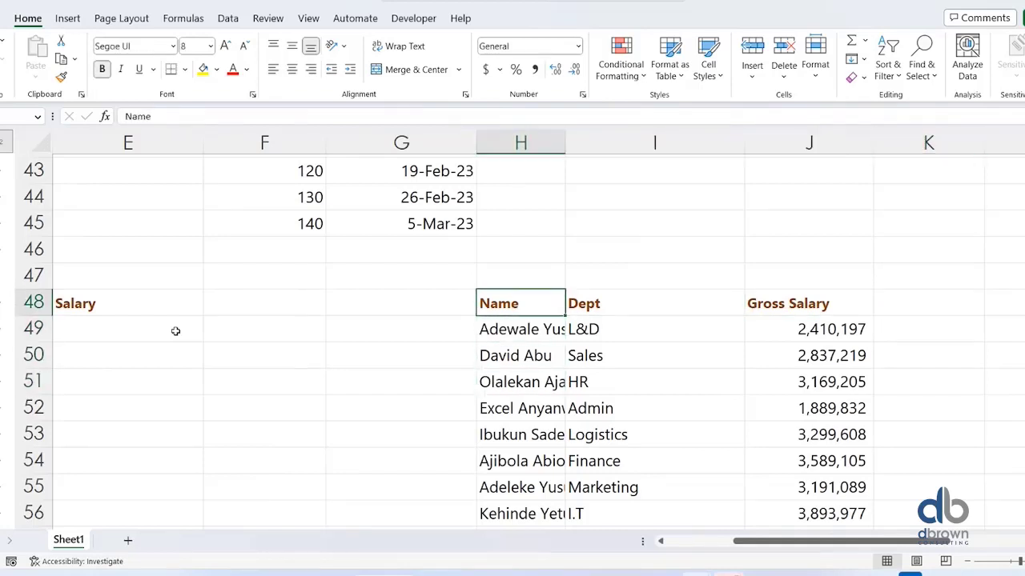
key(Down)
key(Up)
key(Right)
key(Right)
key(Left)
key(Left)
Start a CHOOSECOLS formula in D49 with the source table H49:J64 as its array.
key(Left)
key(Left)
key(Left)
key(Left)
key(Left)
key(Down)
key(Right)
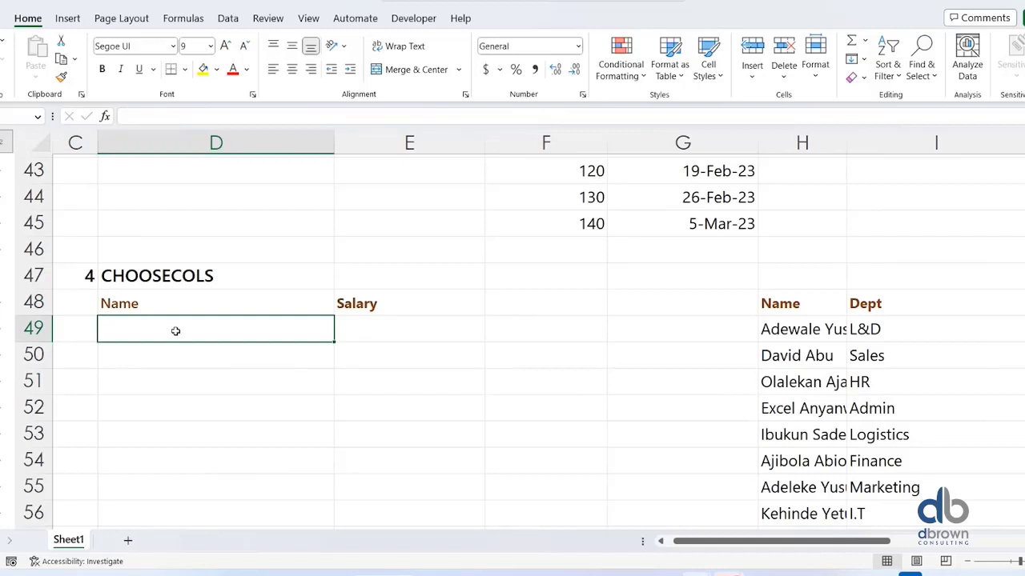
text(=choo)
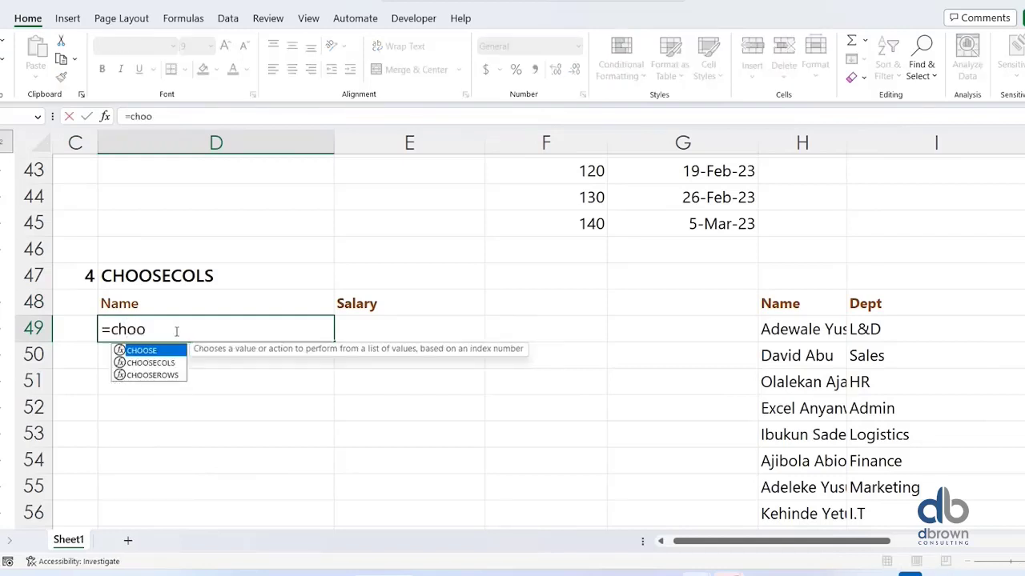
key(Down)
key(Tab)
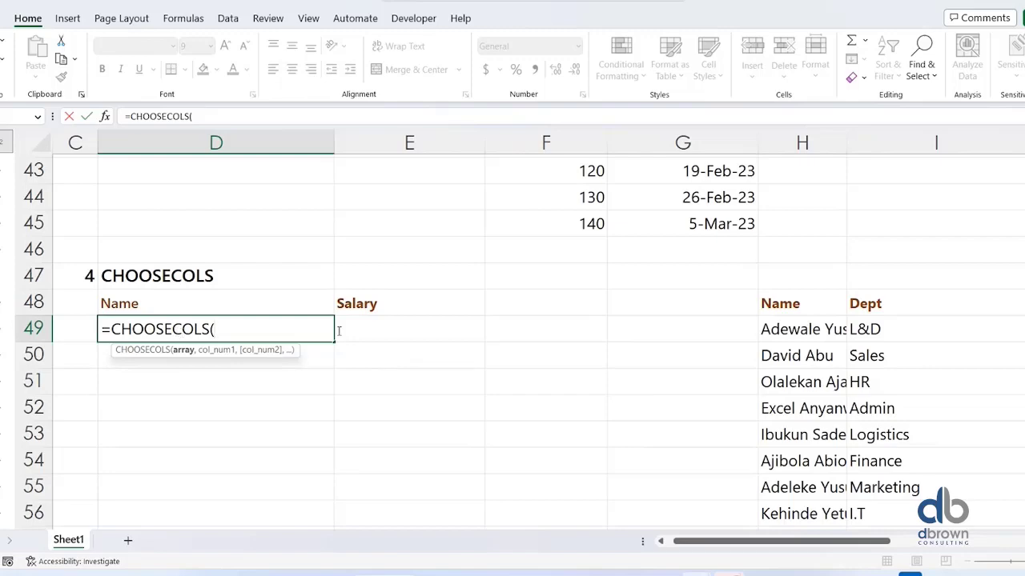
drag(781, 329, 833, 446)
text(,)
Complete the D49 formula as =CHOOSECOLS(H49:J64,1,3) to return the Name and Gross Salary columns.
scroll(203, 382, up, 2)
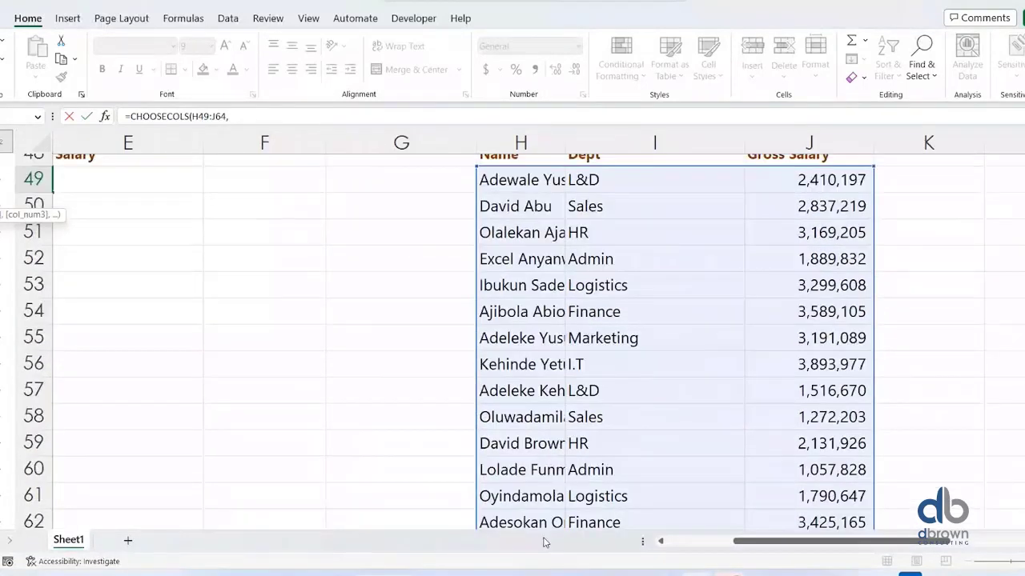
scroll(544, 543, up, 3)
drag(828, 552, 778, 551)
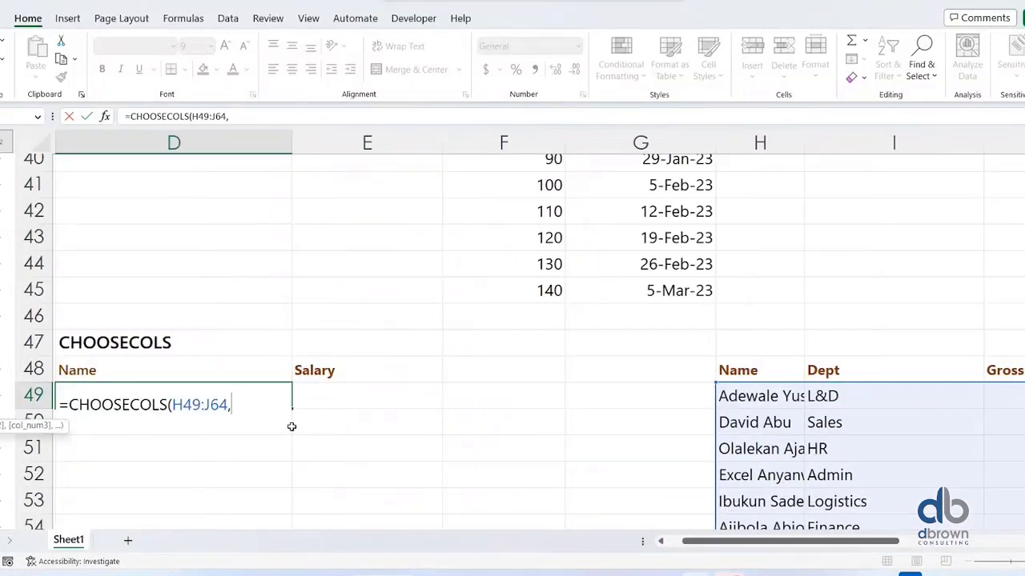
text(1)
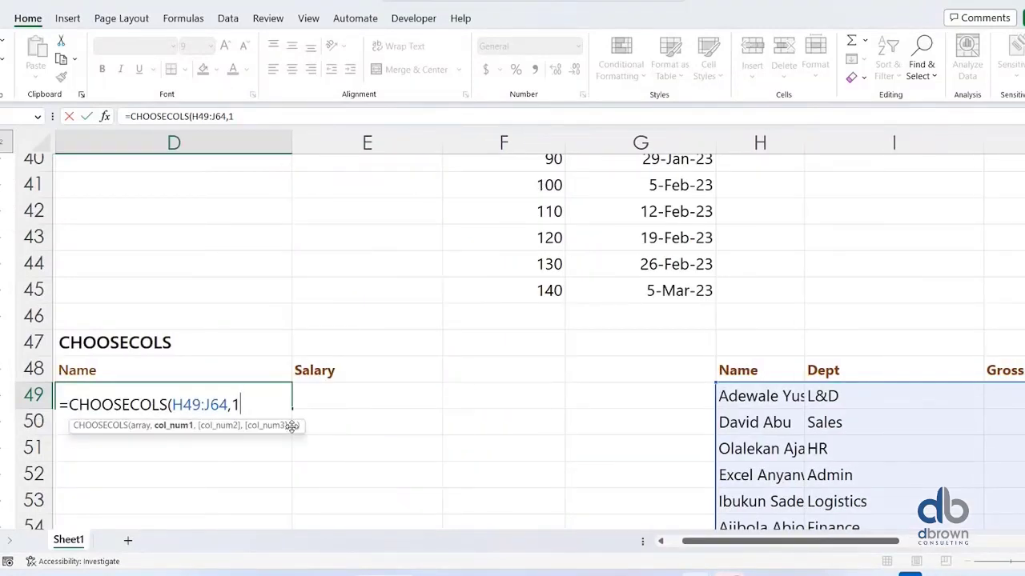
text(,)
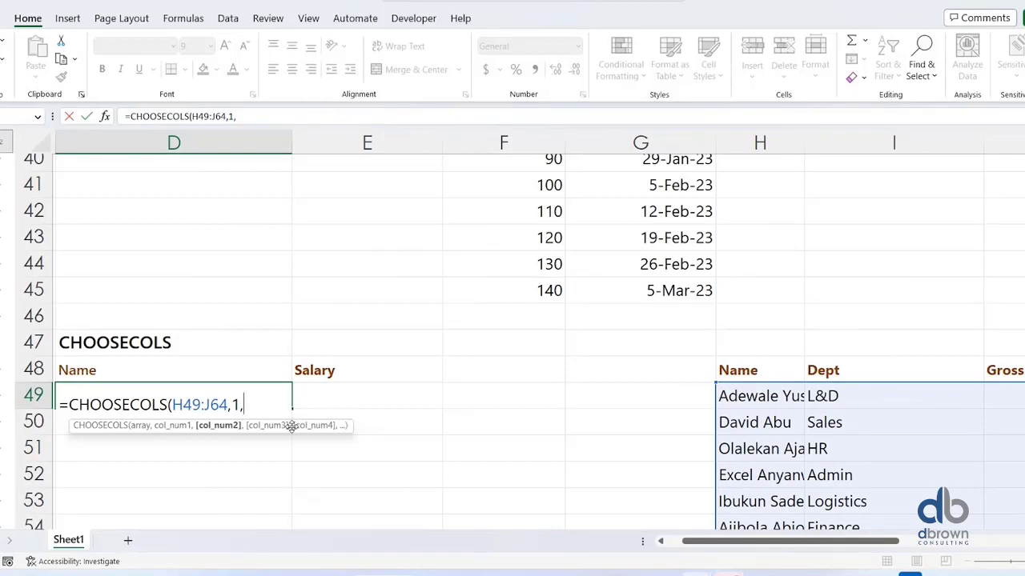
text(3))
key(Return)
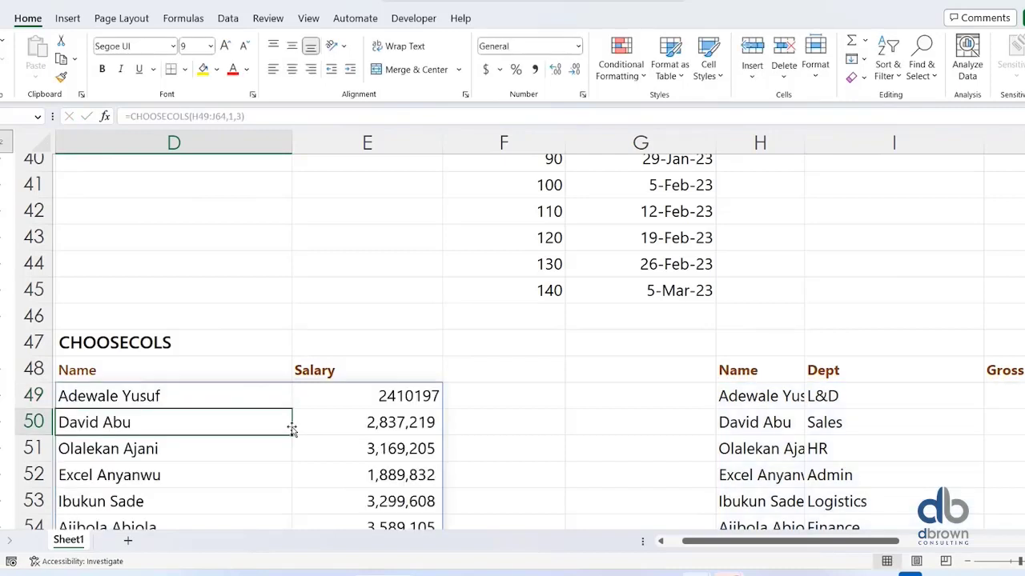
Check the CHOOSECOLS formula in D49 and its spilled names and salaries down to row 64.
key(Up)
key(Up)
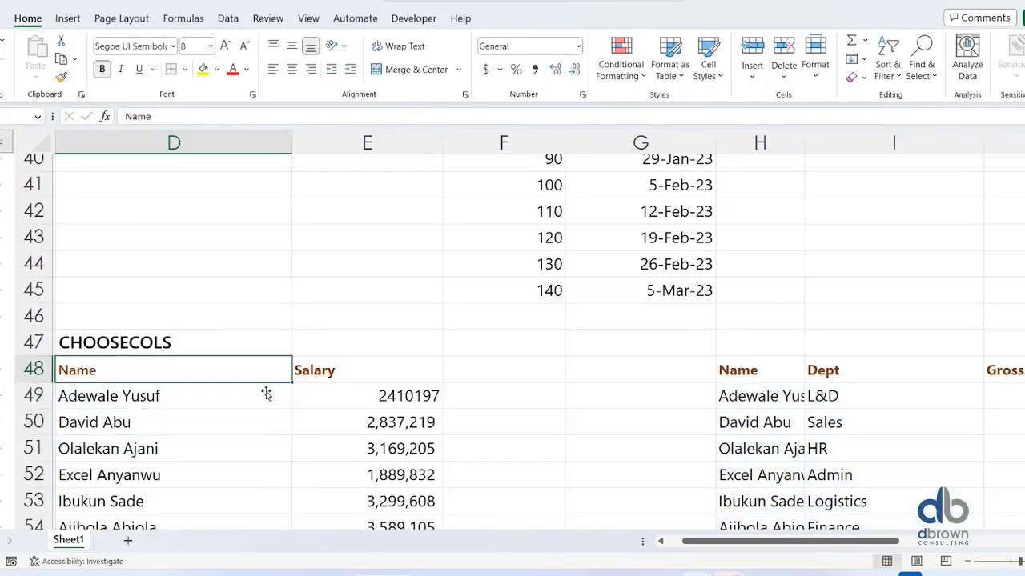
click(266, 394)
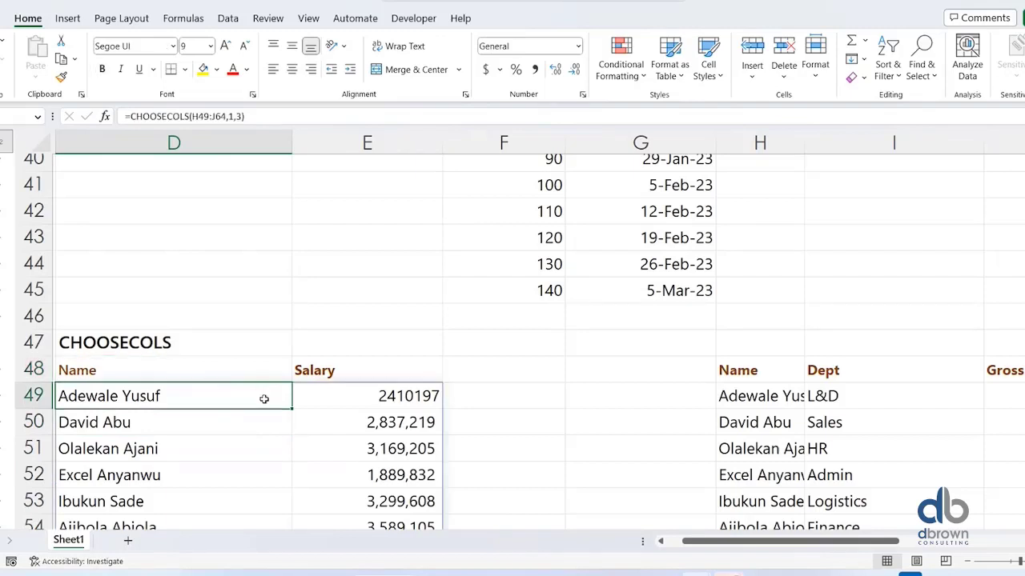
click(423, 398)
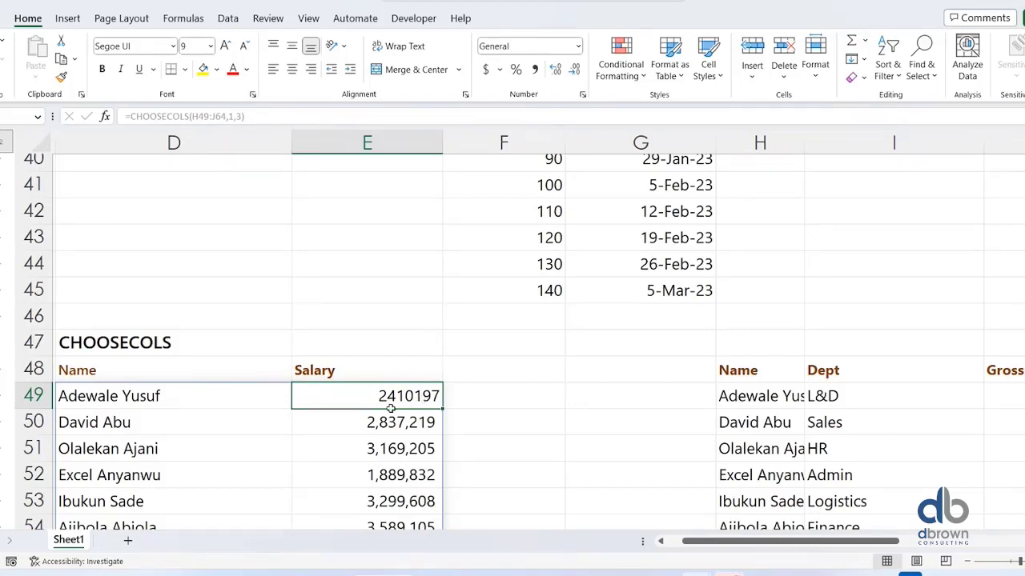
scroll(391, 409, down, 7)
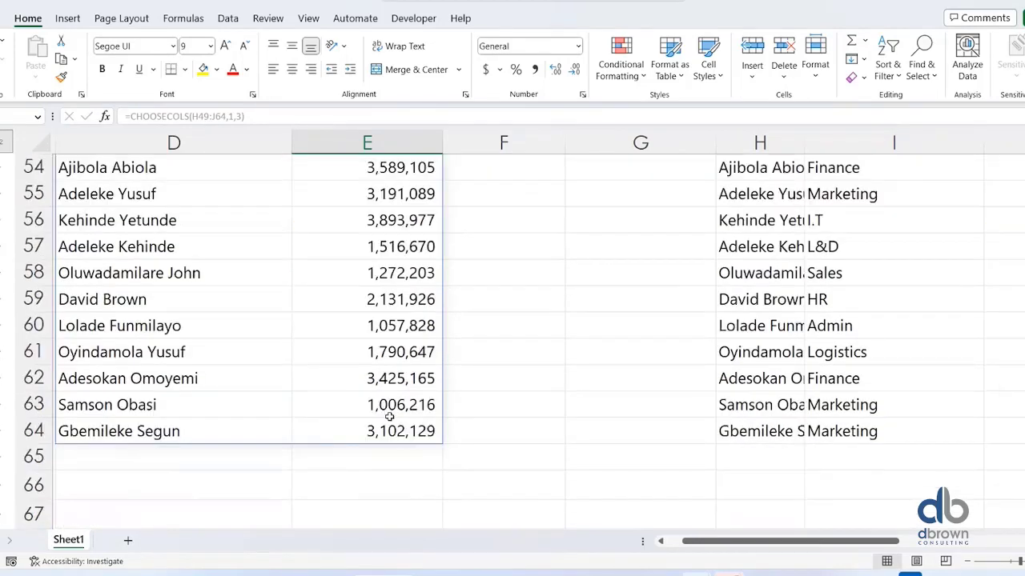
scroll(417, 388, down, 1)
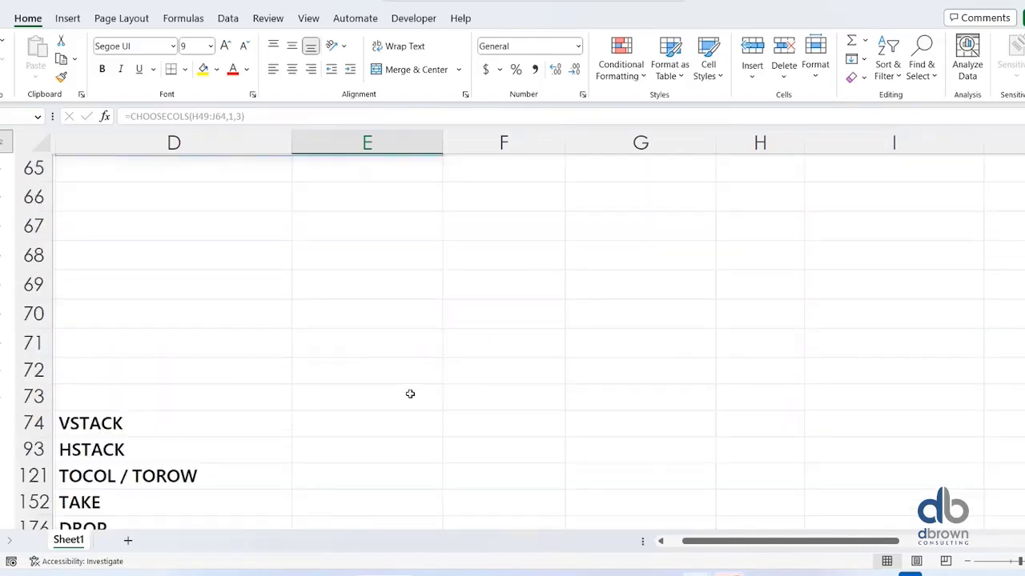
scroll(408, 401, up, 8)
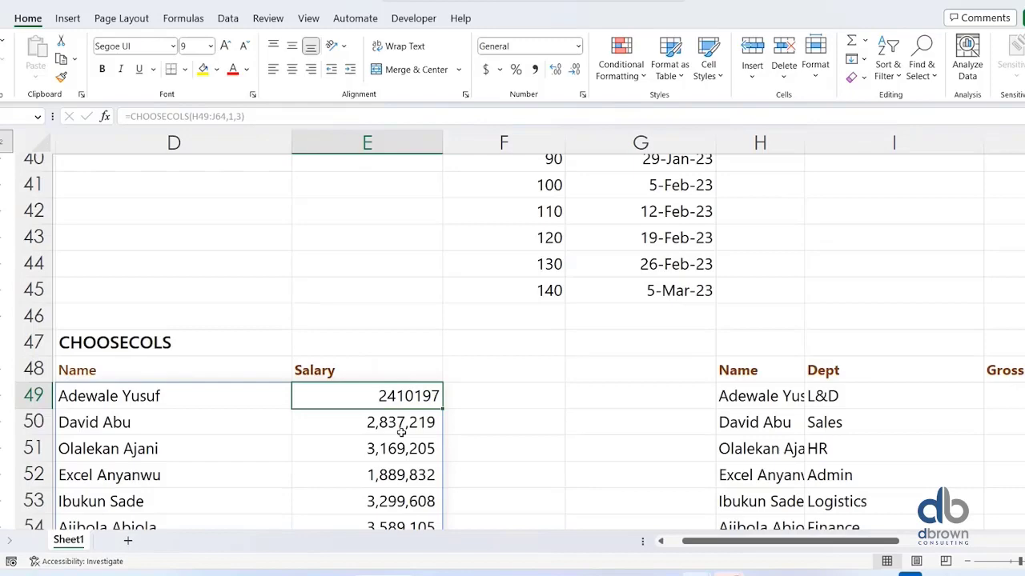
scroll(417, 390, down, 2)
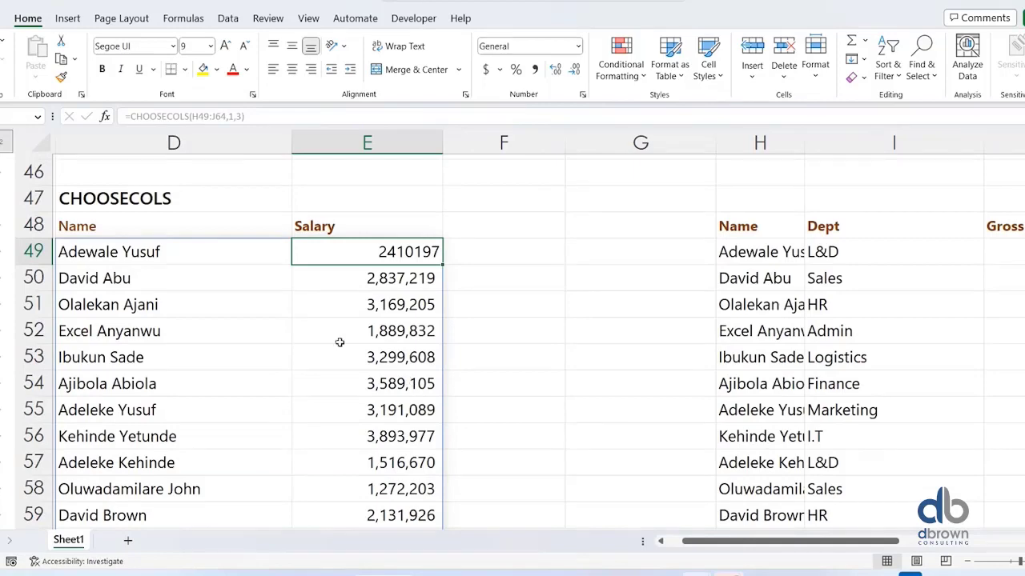
Expand the collapsed rows of the VSTACK section to show its Name, Department and Gross Salary headers.
scroll(338, 342, down, 4)
scroll(313, 360, down, 4)
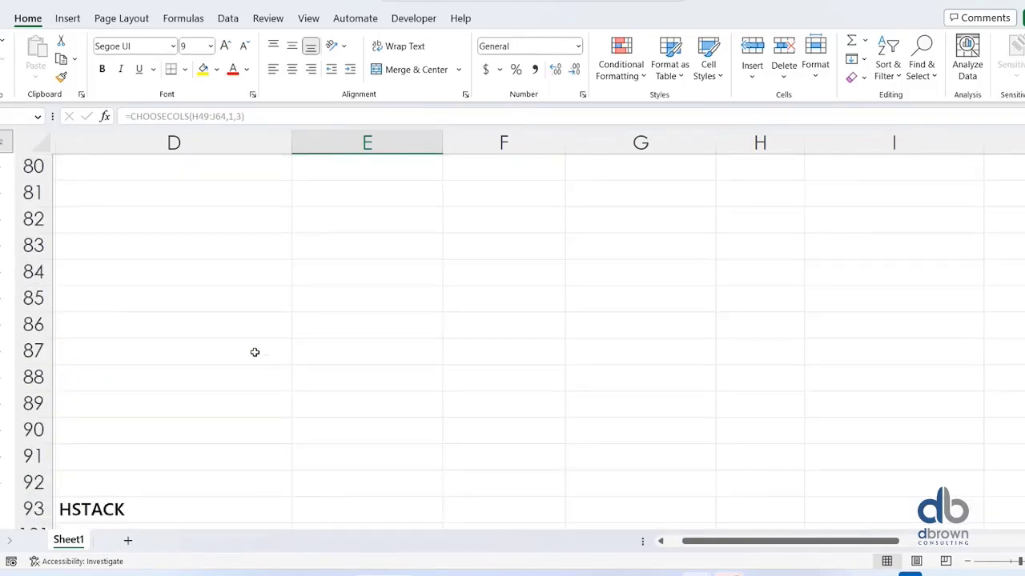
scroll(248, 344, up, 4)
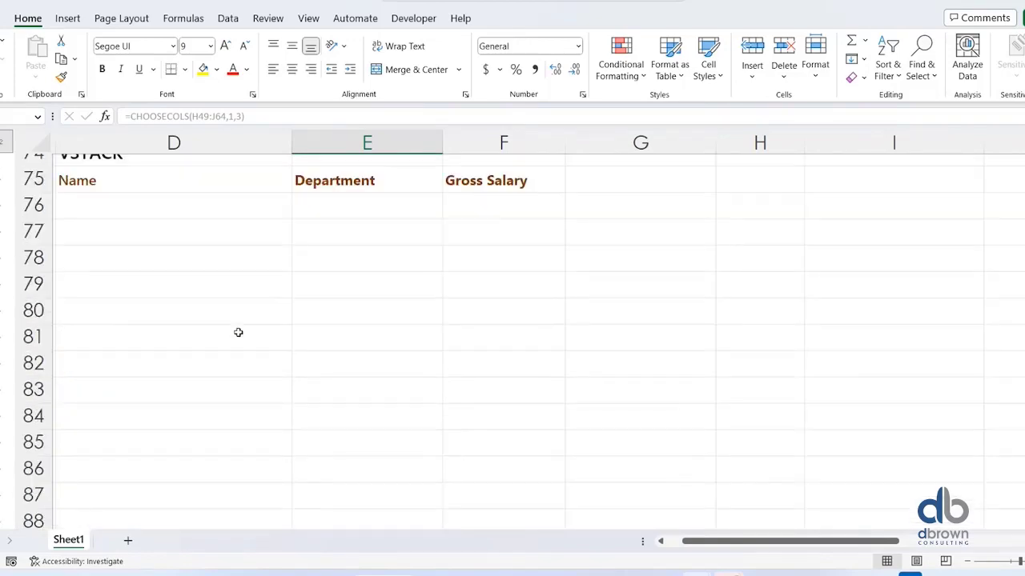
scroll(248, 336, up, 5)
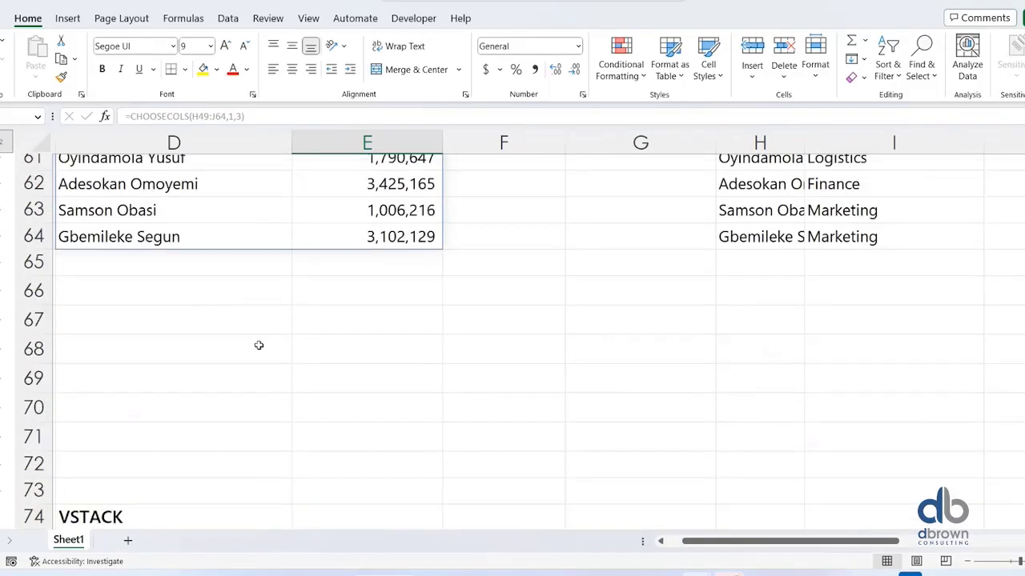
scroll(260, 346, up, 1)
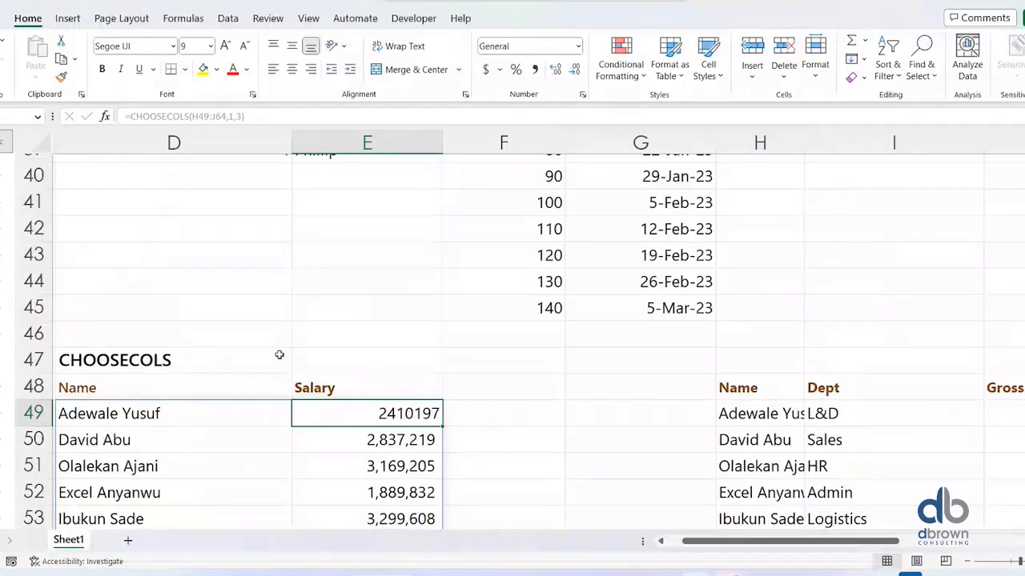
Go to D76 under the VSTACK section's Name header and view the data import and query commands.
scroll(288, 384, down, 3)
click(524, 407)
scroll(520, 413, up, 1)
scroll(515, 478, down, 2)
scroll(509, 466, up, 1)
key(Left)
key(Down)
key(Down)
key(Down)
key(Down)
key(Down)
key(Down)
key(Down)
key(Down)
key(Down)
key(Down)
key(Down)
key(Down)
key(Down)
key(Down)
key(Down)
key(Down)
key(Down)
key(Down)
key(Down)
key(Down)
key(Down)
key(Up)
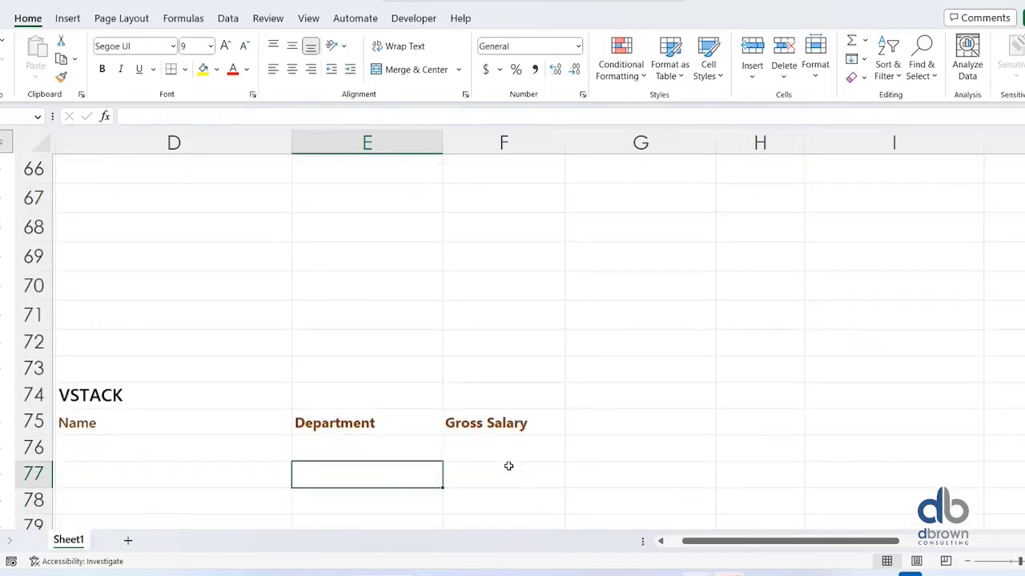
key(Left)
key(Left)
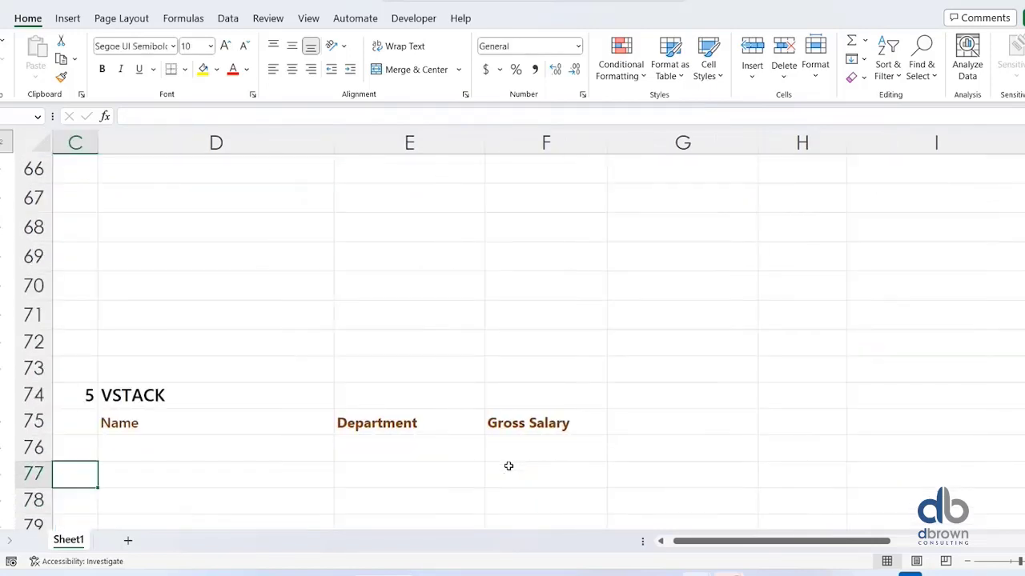
key(Left)
key(Up)
key(Right)
key(Right)
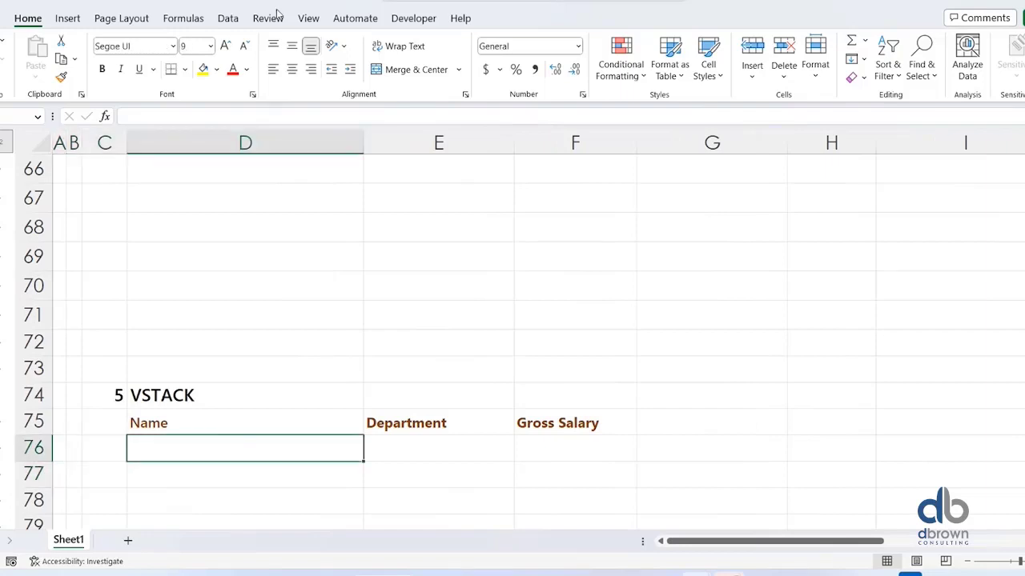
click(228, 17)
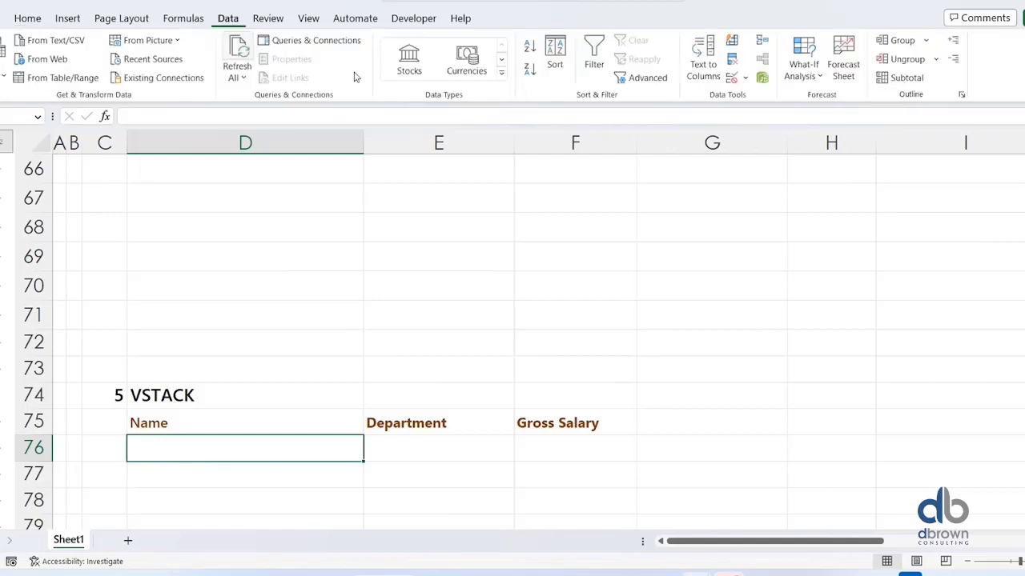
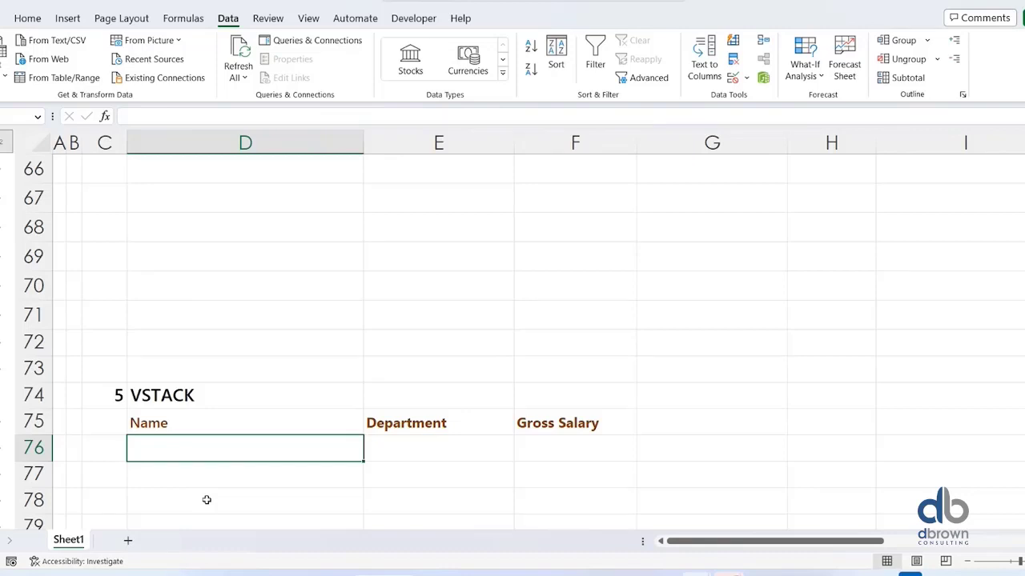
Examine the Name, Department and Gross Salary records of the first VSTACK source table in columns K to M.
key(Right)
key(Right)
key(Right)
key(Right)
key(Right)
key(Right)
key(Right)
key(Right)
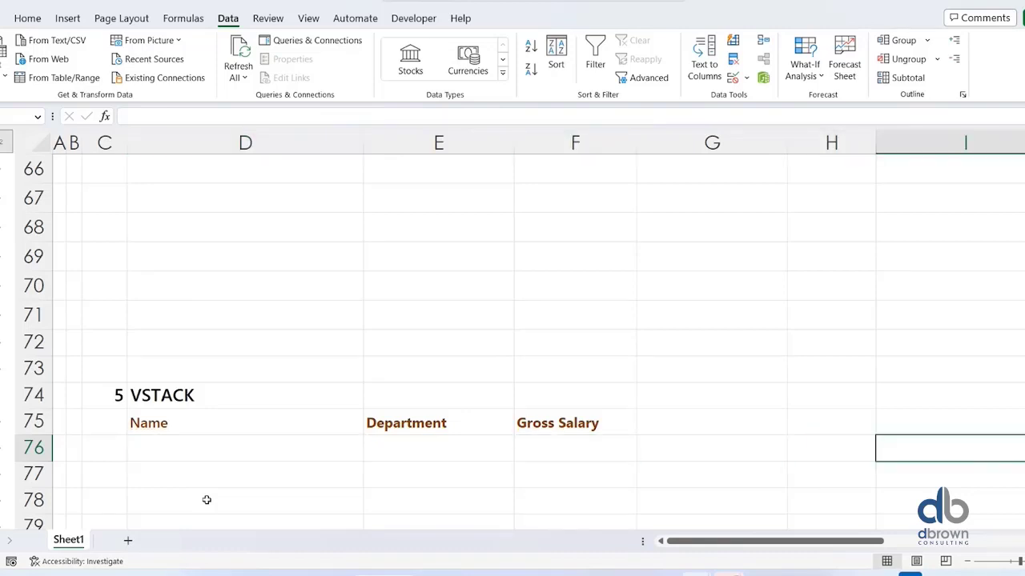
key(Right)
key(Right)
key(Right)
key(Right)
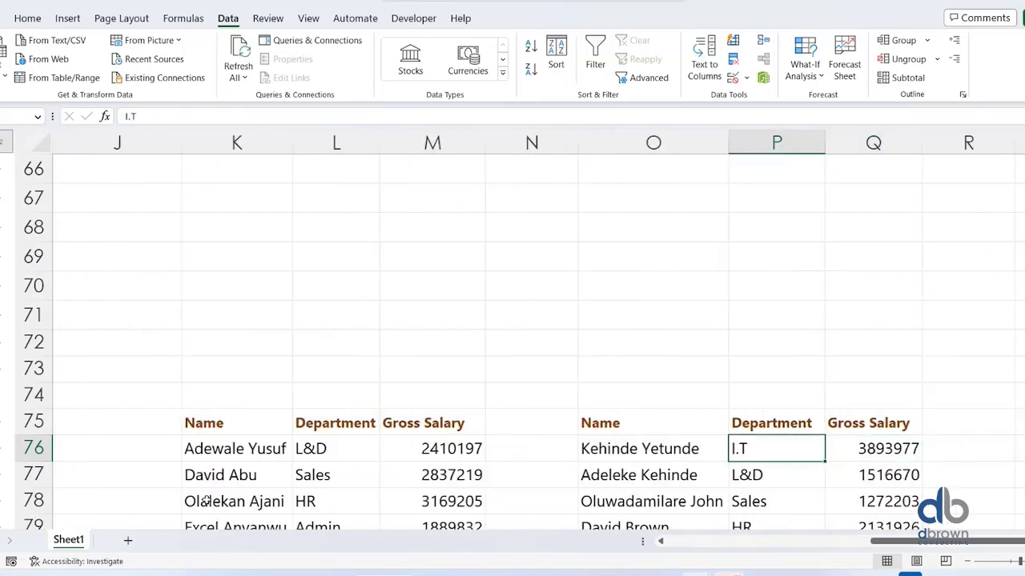
key(Left)
key(Left)
key(Left)
key(Left)
key(Left)
key(Down)
key(Down)
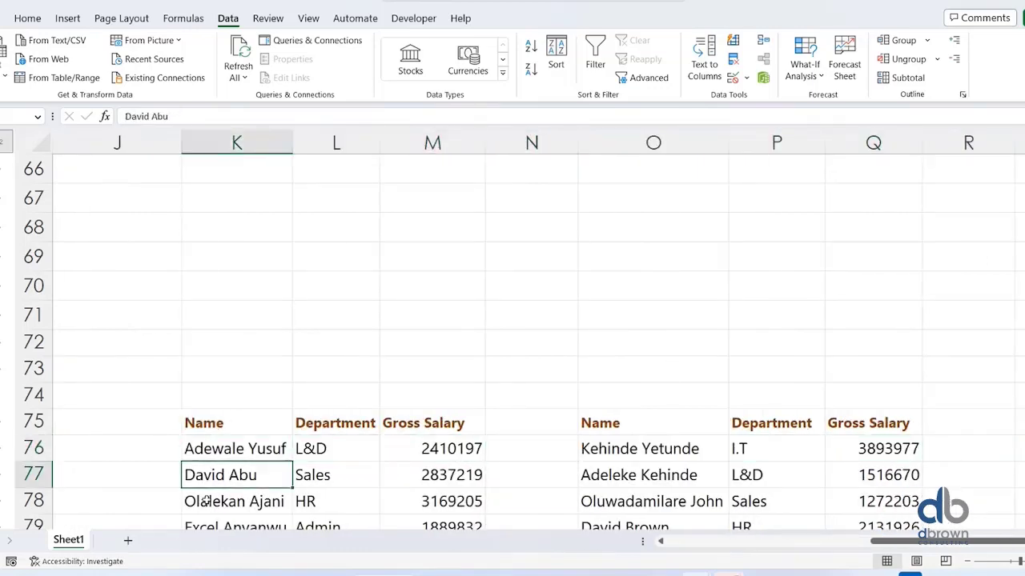
key(Down)
key(Down)
key(Down)
key(Down)
key(Down)
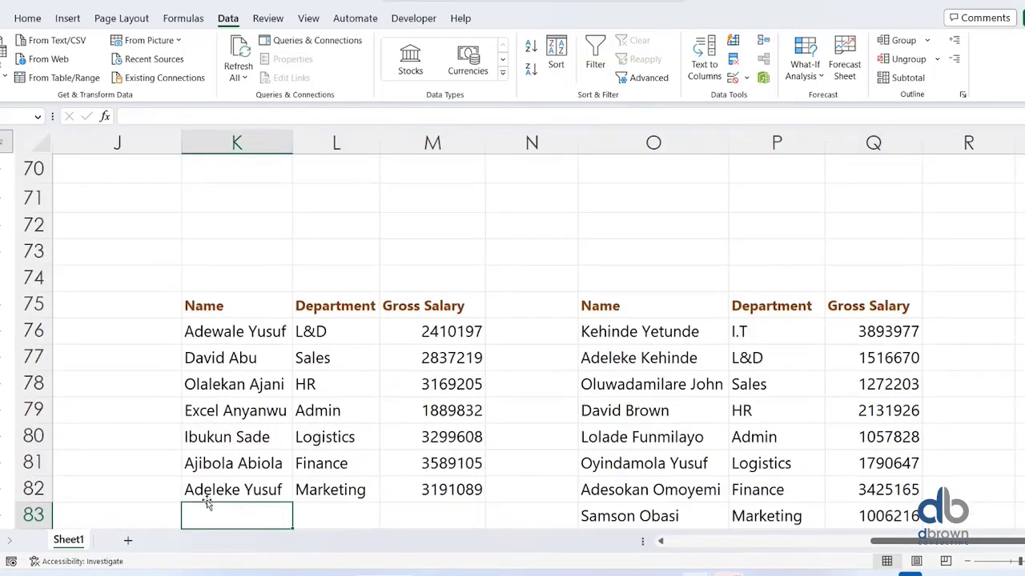
key(ctrl+Up)
key(ctrl+Up)
key(Right)
key(Right)
key(Down)
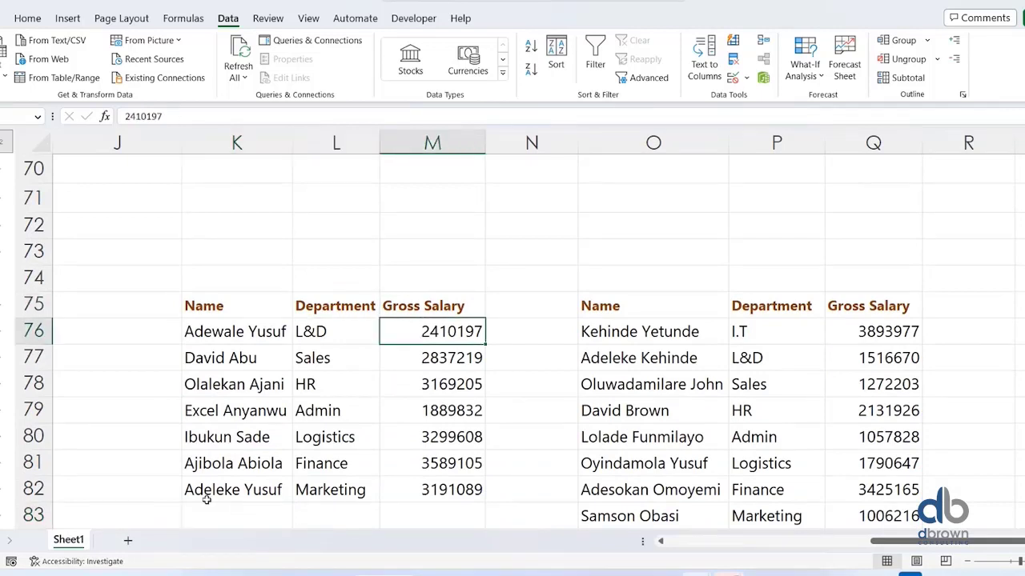
key(Down)
key(Left)
key(Left)
key(Left)
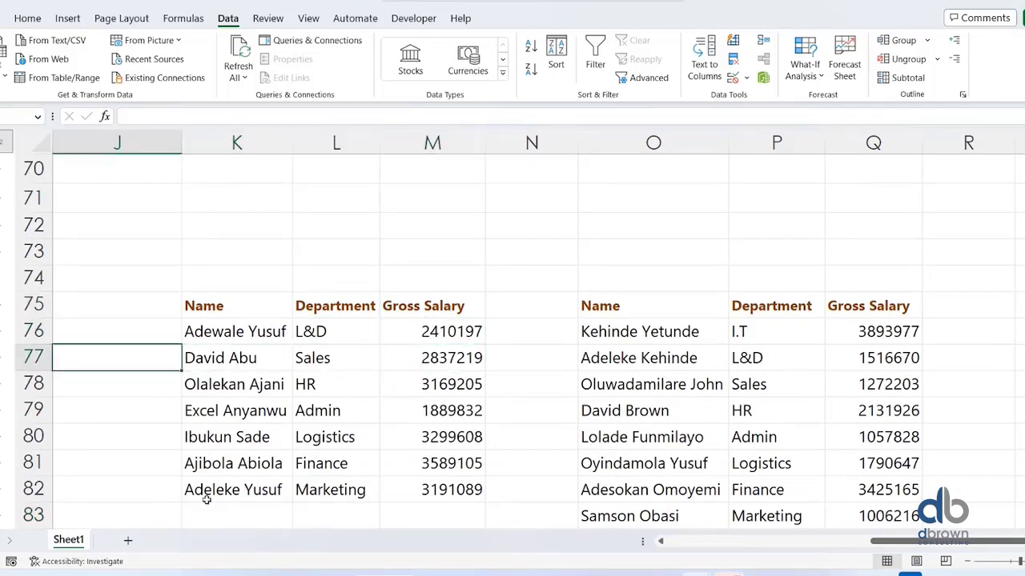
Examine the records of the second VSTACK source table in columns O to Q, down to row 83.
key(Right)
key(Right)
key(Right)
key(Right)
key(Right)
key(Right)
key(Right)
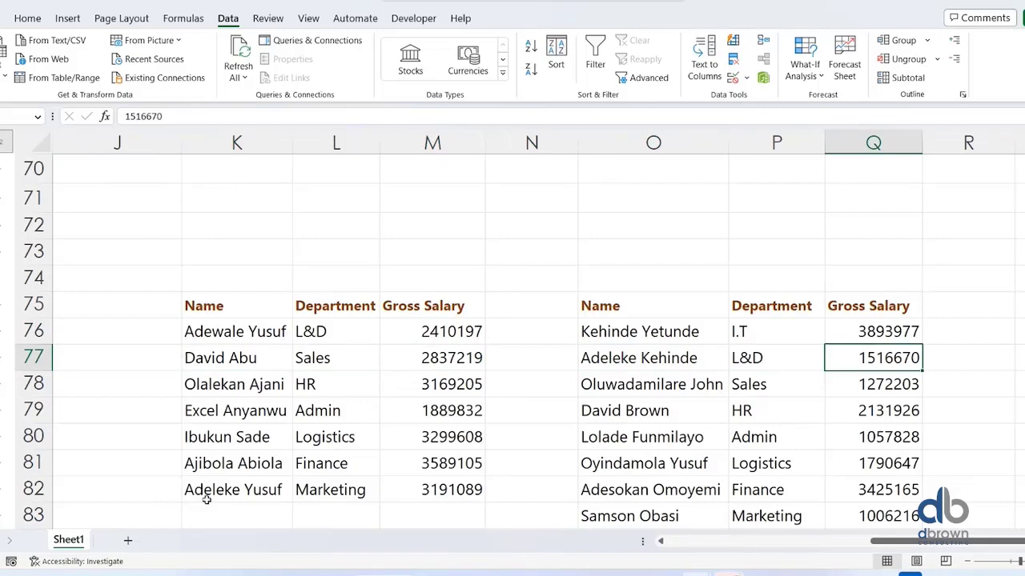
key(Left)
key(Left)
key(Down)
key(Down)
key(Down)
key(Down)
key(Down)
key(Down)
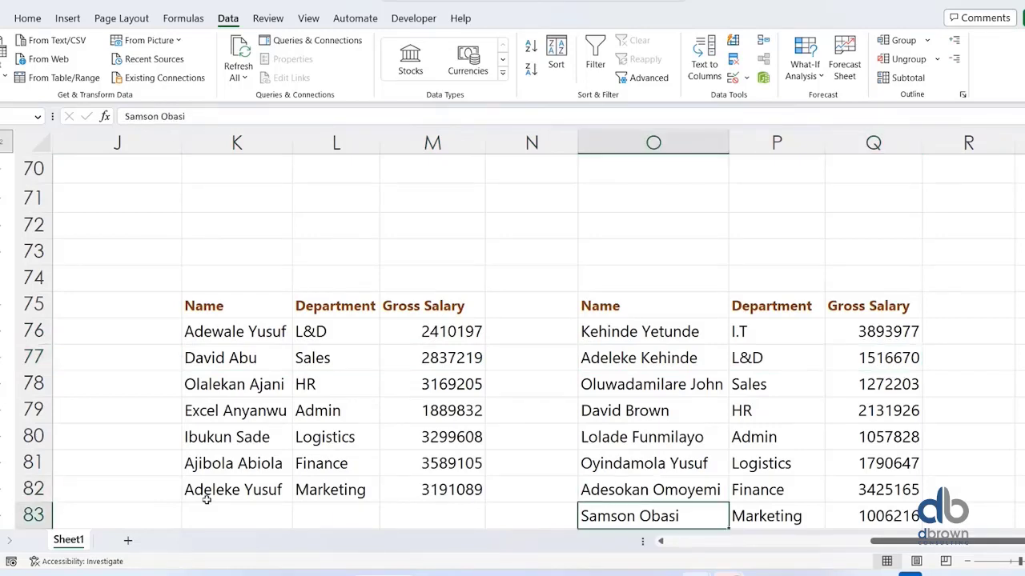
key(Right)
key(Right)
key(Right)
Compare the two VSTACK source tables and highlight the second table's records in O76:Q83.
key(Left)
key(Left)
key(Left)
key(Left)
key(Left)
key(Up)
key(Up)
key(Right)
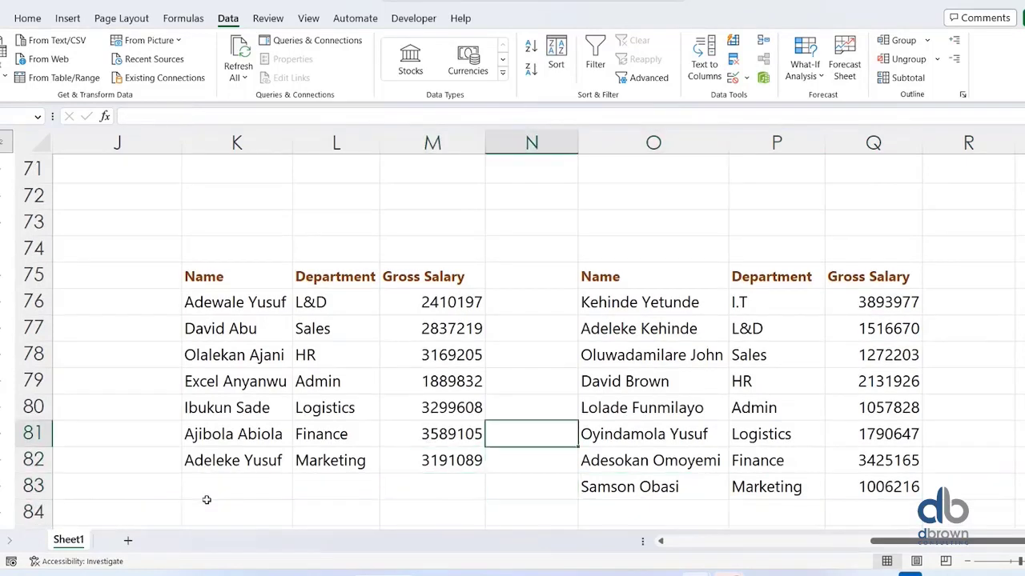
key(Right)
key(Left)
key(Left)
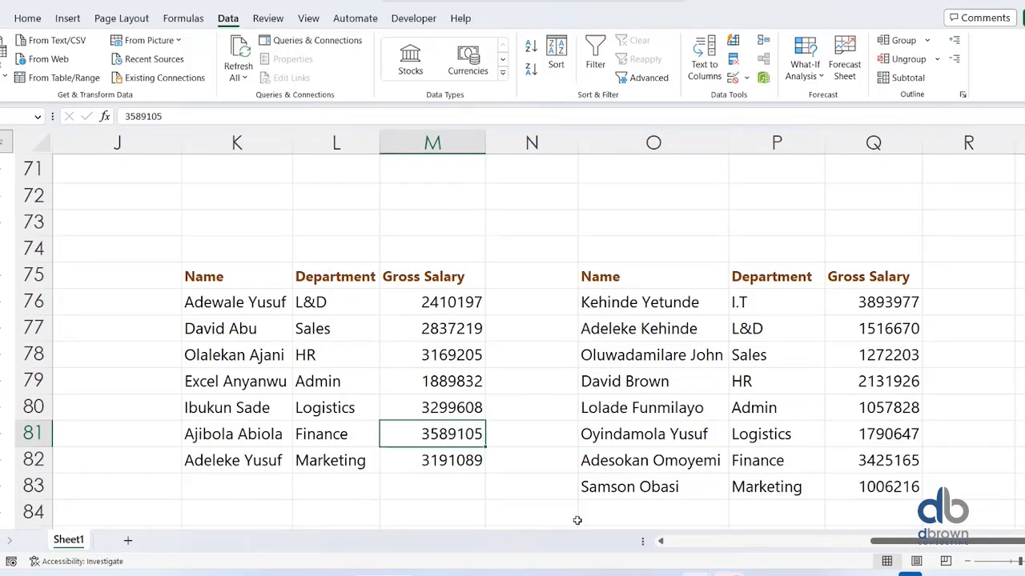
drag(613, 301, 895, 494)
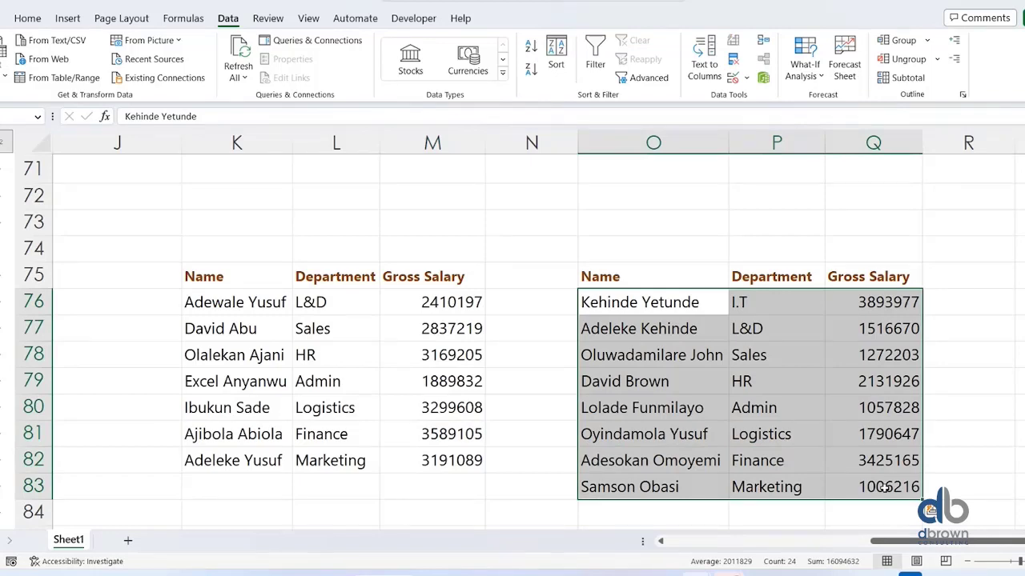
Start a VSTACK formula in D76 under the VSTACK section's Name header.
click(619, 328)
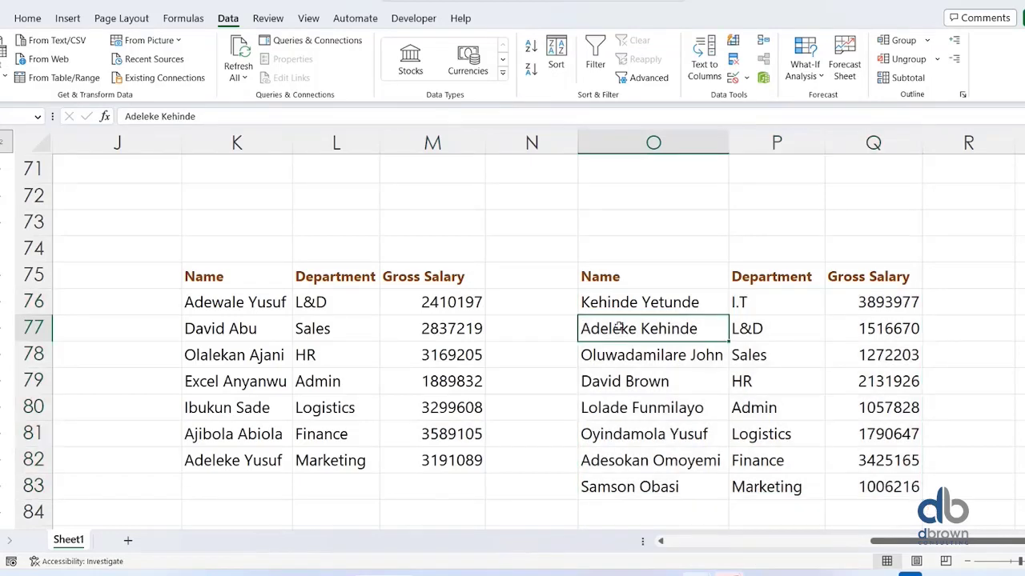
key(Left)
key(Left)
key(Left)
key(Left)
key(Left)
key(Left)
key(Left)
key(Left)
key(Left)
key(Left)
key(Left)
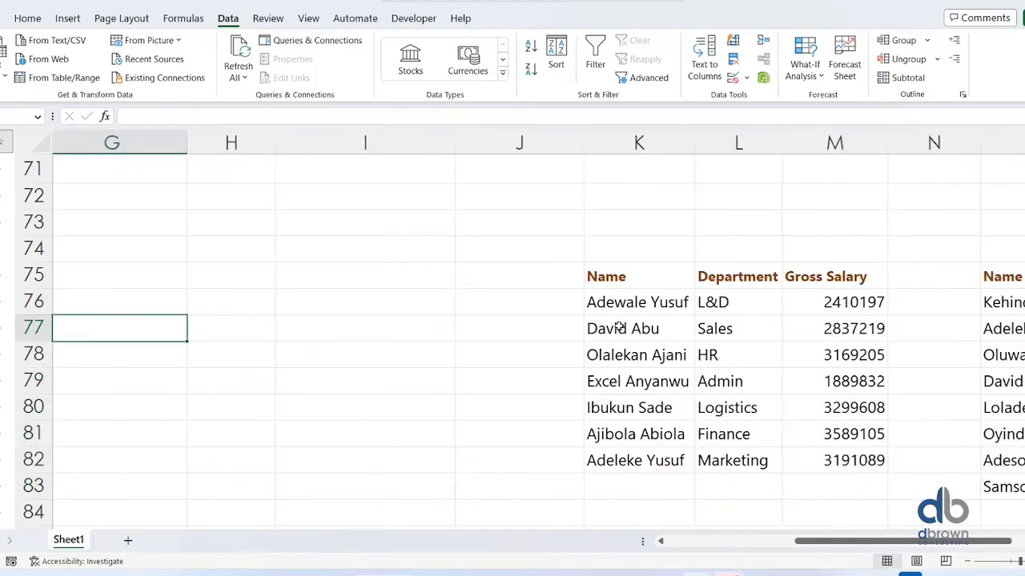
key(Up)
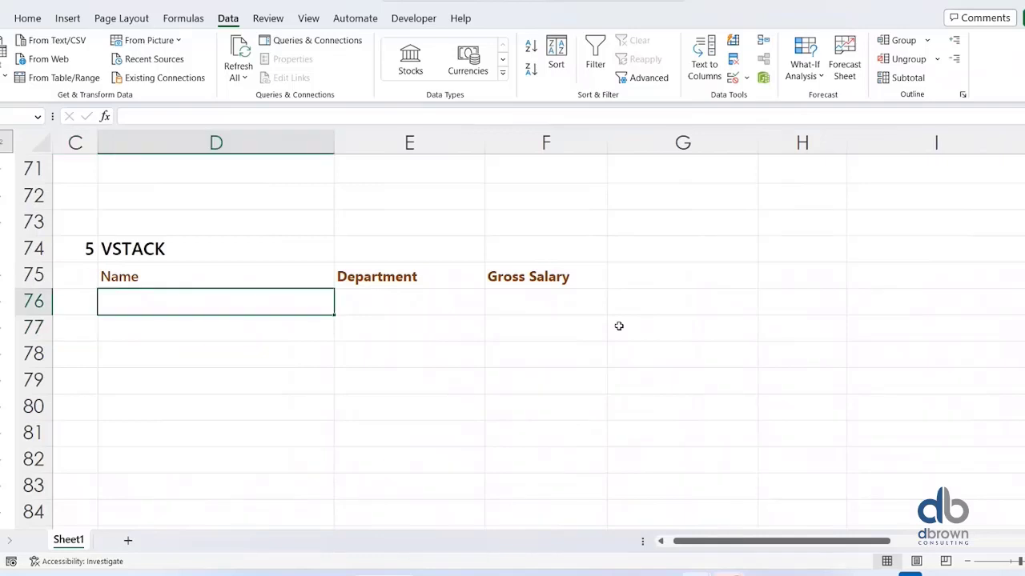
text(=v)
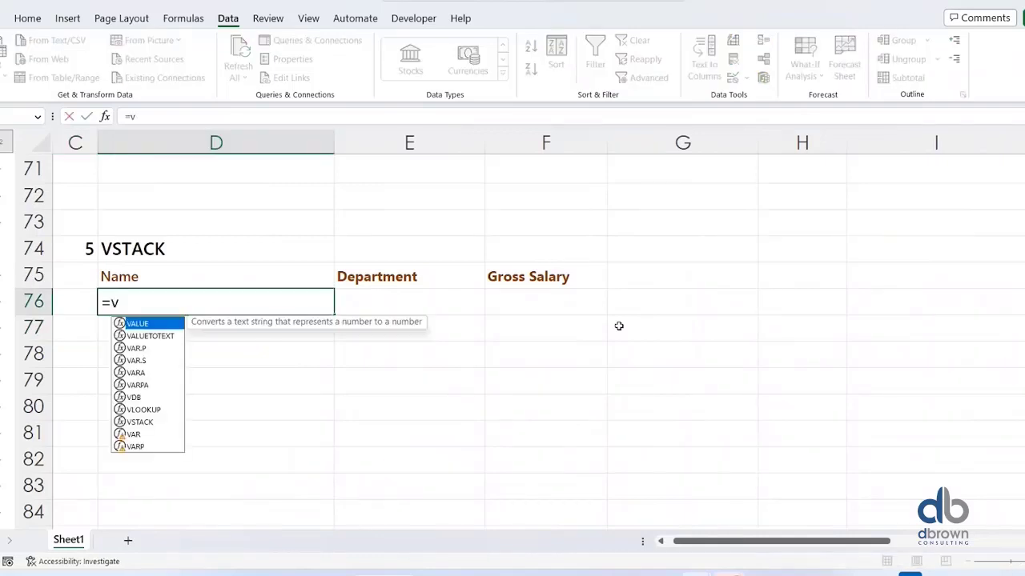
text(s)
key(Tab)
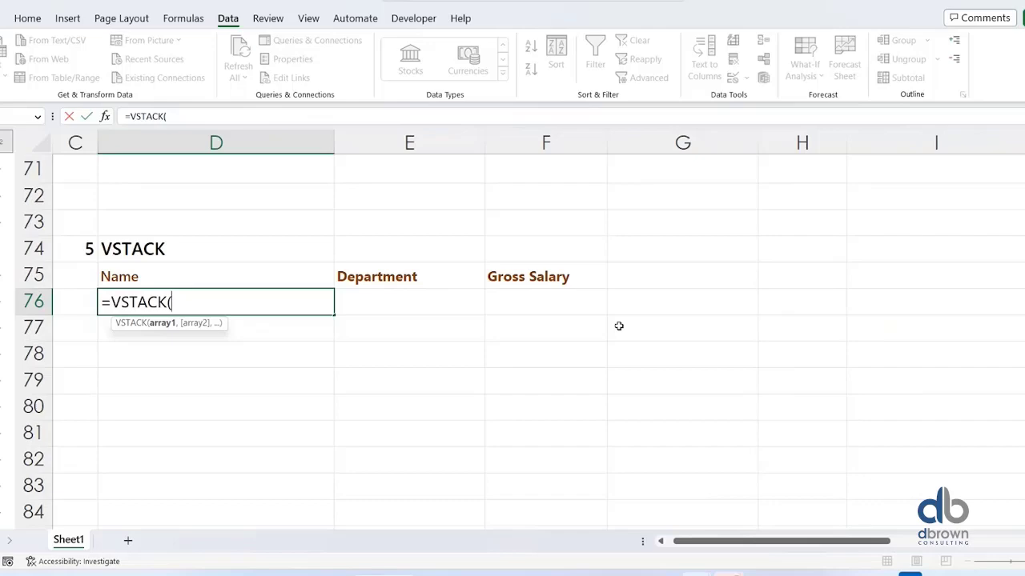
Set the VSTACK formula's first array to the first source table's records, K76:M82.
click(629, 317)
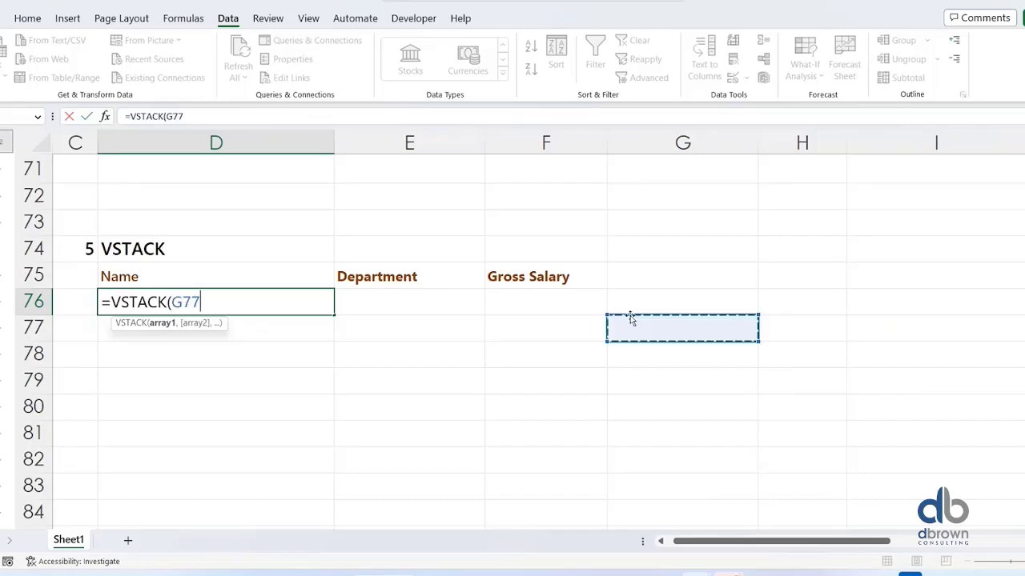
key(Right)
key(Right)
key(Right)
key(Right)
key(Right)
key(Right)
key(Right)
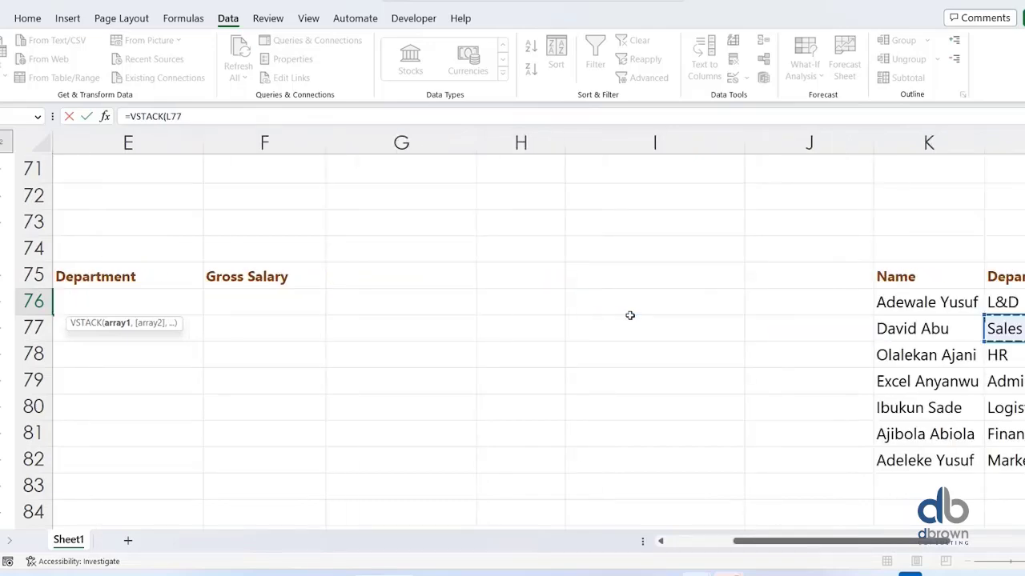
key(Right)
key(Left)
key(Left)
key(Left)
key(Left)
key(Up)
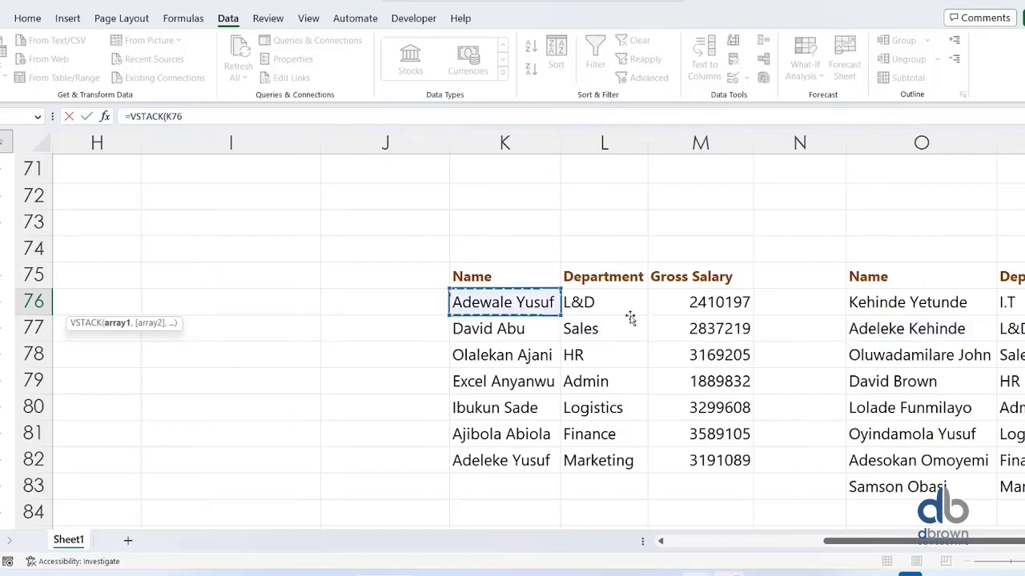
key(shift+Right)
key(shift+Right)
key(shift+Down)
key(shift+Down)
key(shift+Down)
key(shift+Down)
key(shift+Down)
key(shift+Down)
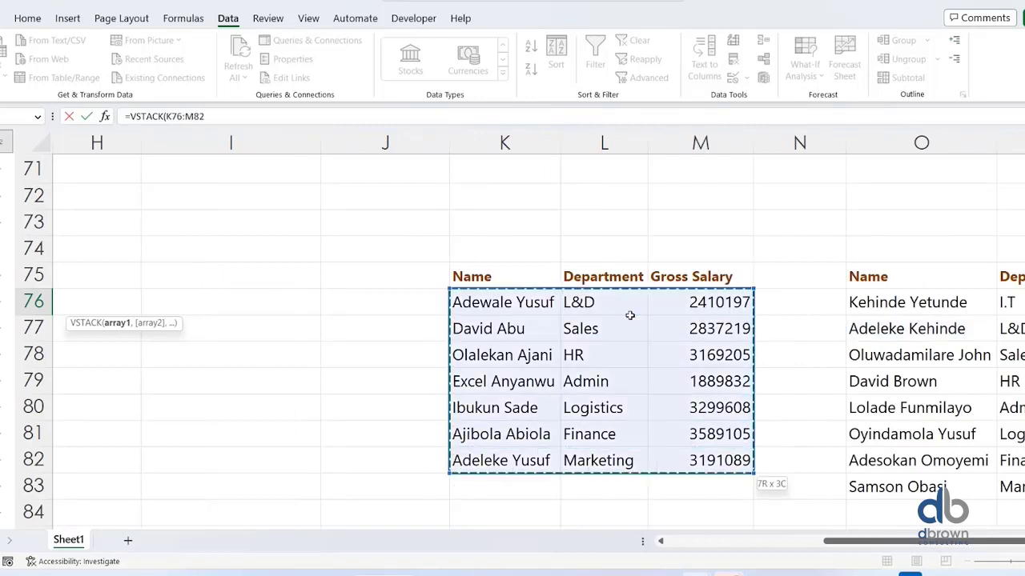
text(,)
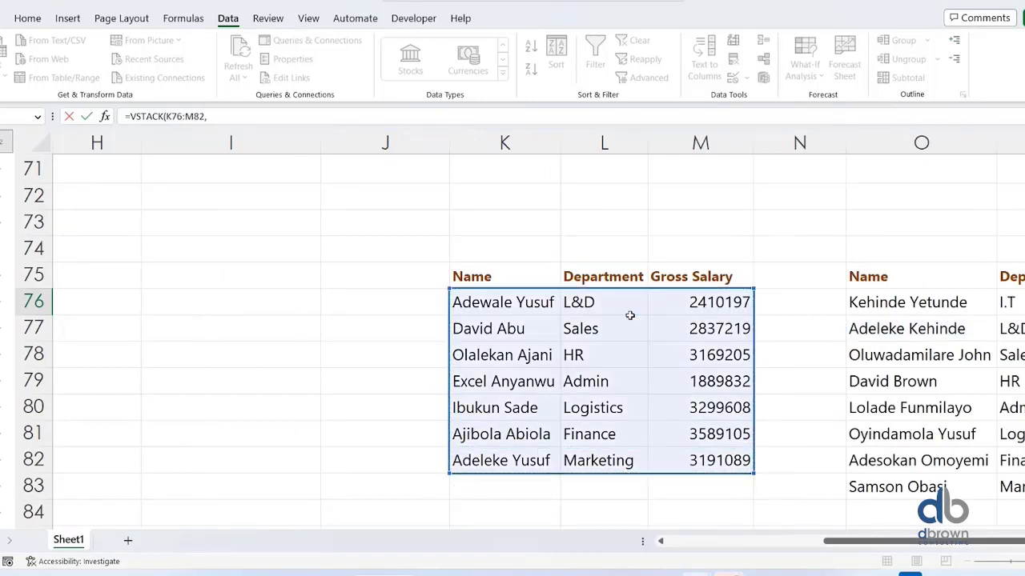
Add the second source table's records, O76:Q83, as the second array and complete the VSTACK formula.
click(911, 302)
key(shift+Right)
key(shift+Right)
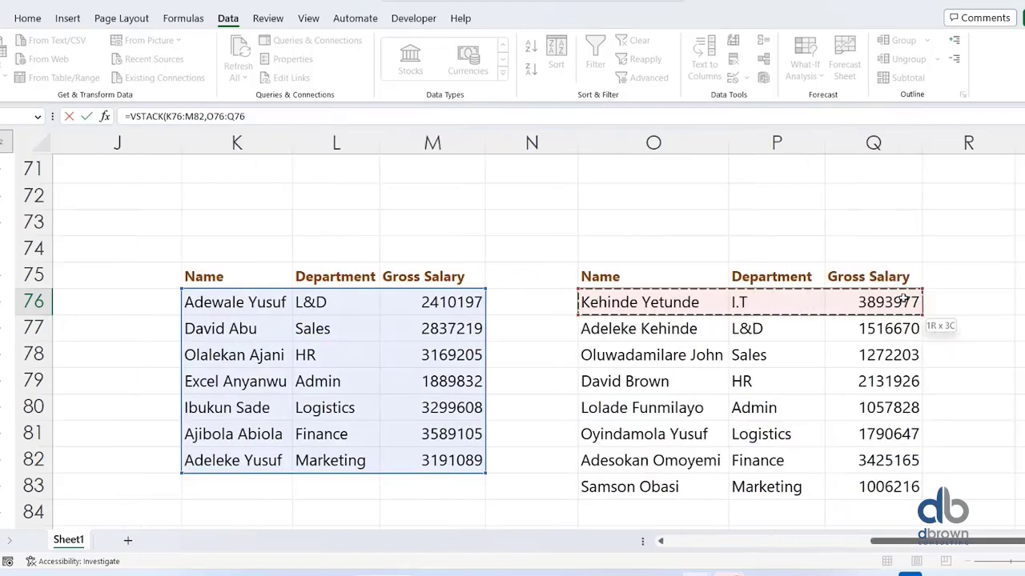
key(shift+Down)
key(shift+Down)
key(shift+Down)
key(shift+Down)
key(shift+Down)
key(shift+Down)
key(shift+Down)
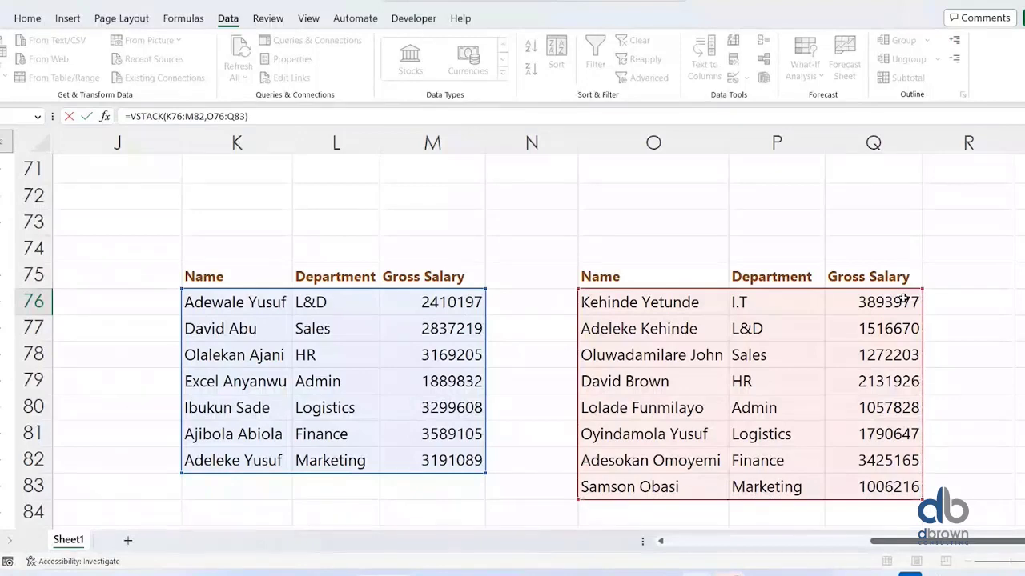
key(Return)
Examine the combined Name, Department and Gross Salary records from row 76 down to the end of the list.
key(Left)
key(Right)
key(Right)
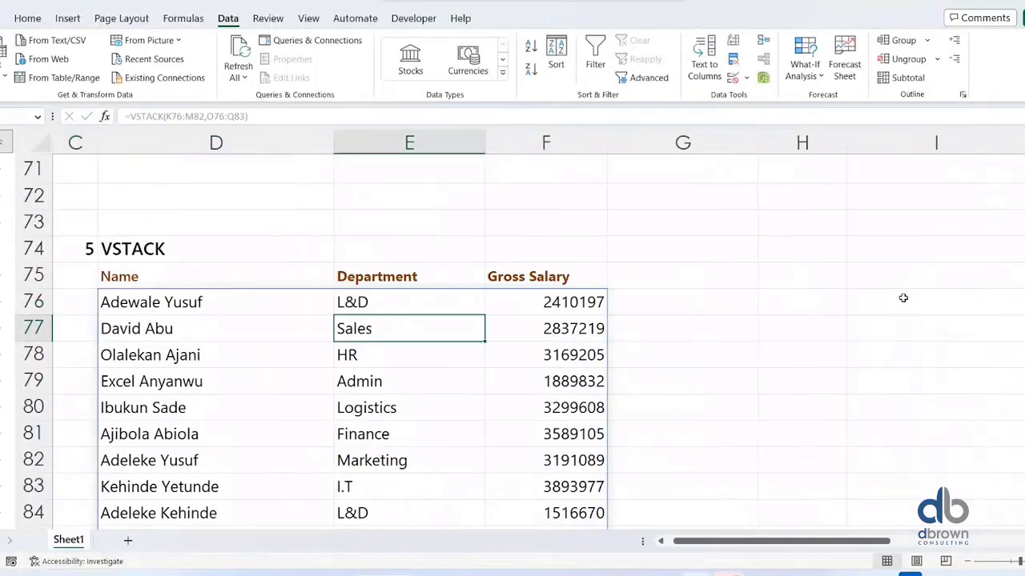
key(Down)
key(Left)
key(Down)
key(Down)
key(Down)
key(Down)
key(Down)
key(Down)
key(Down)
key(Down)
key(Down)
key(Down)
key(Down)
key(Down)
key(Down)
key(Down)
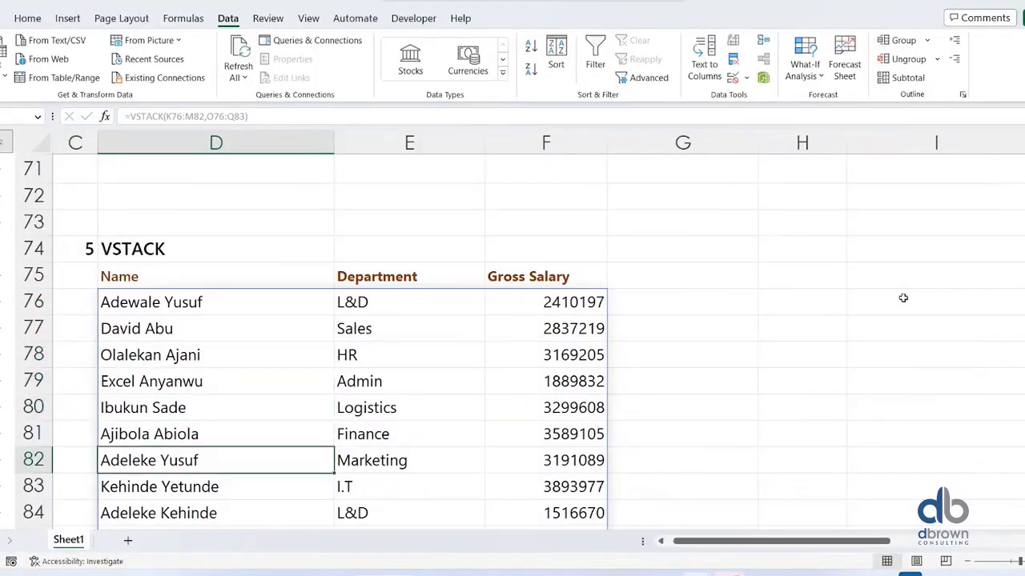
Review the combined VSTACK list back up to its Name header in D75.
key(Up)
key(Up)
key(Up)
key(Up)
key(Up)
key(Up)
key(Up)
key(Up)
key(Up)
key(Up)
key(Up)
key(Up)
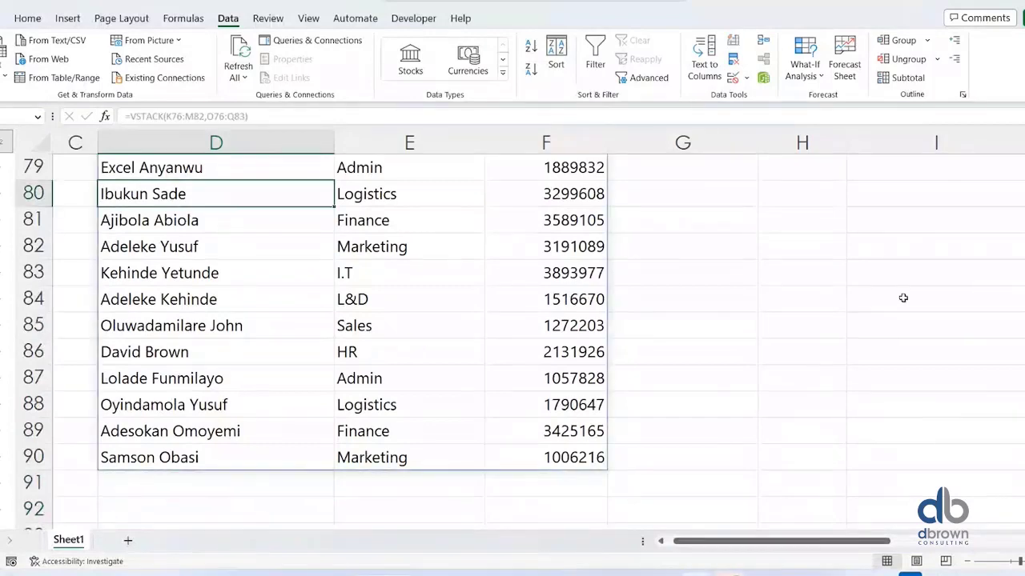
key(Up)
key(Up)
key(Up)
key(Up)
key(Up)
key(Up)
key(Up)
key(Up)
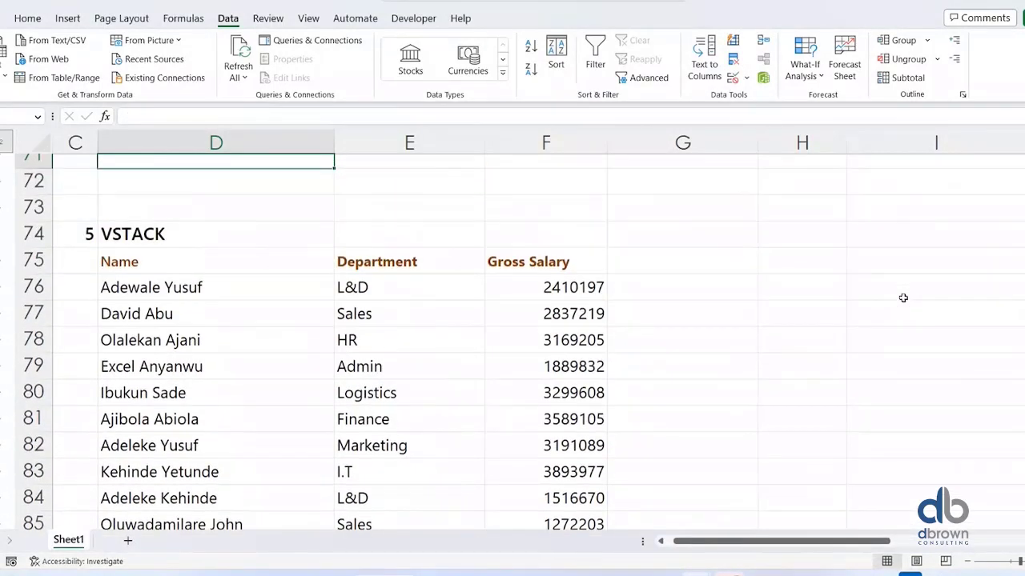
key(Down)
key(Down)
key(Down)
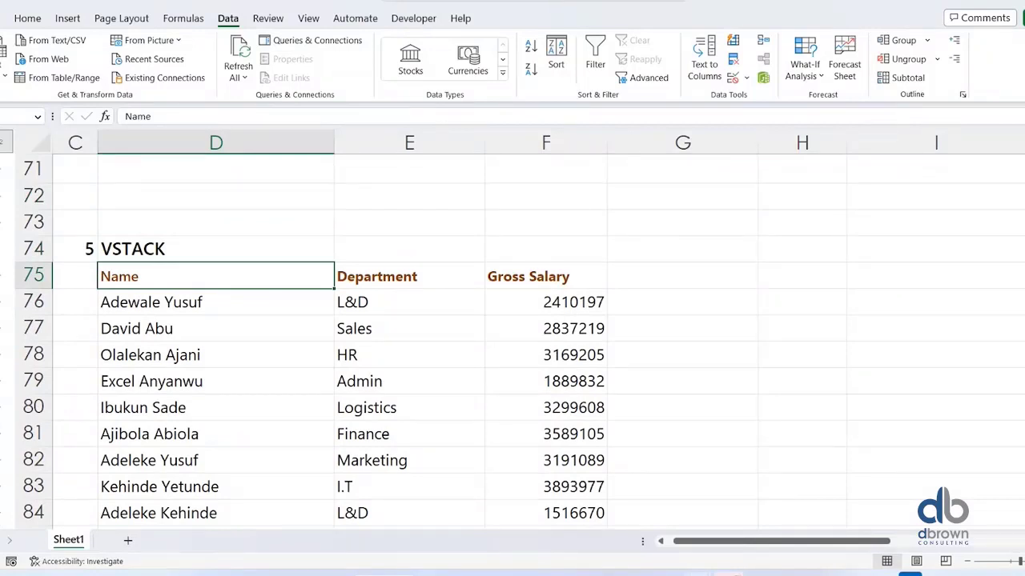
Switch to the Consolidating Multiple Sheets of Data workbook and examine the monthly salary sheets from Jan to Apr.
mouse_move(695, 575)
click(655, 501)
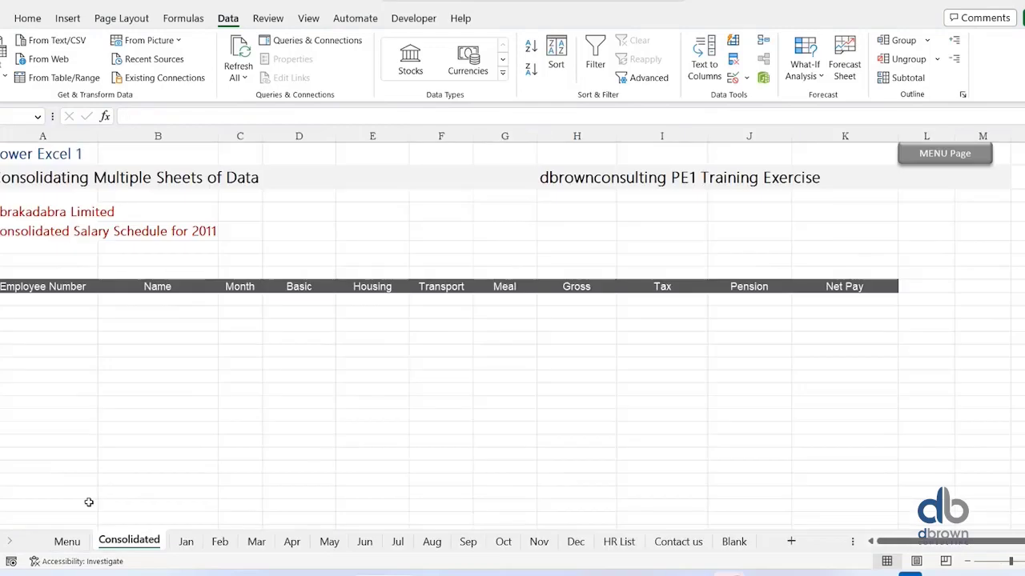
click(185, 542)
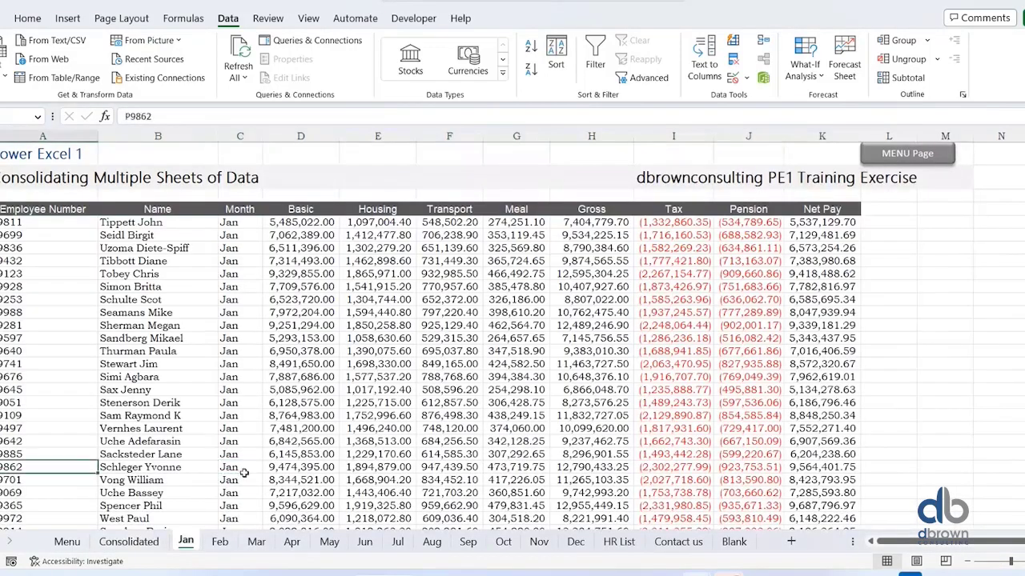
click(219, 542)
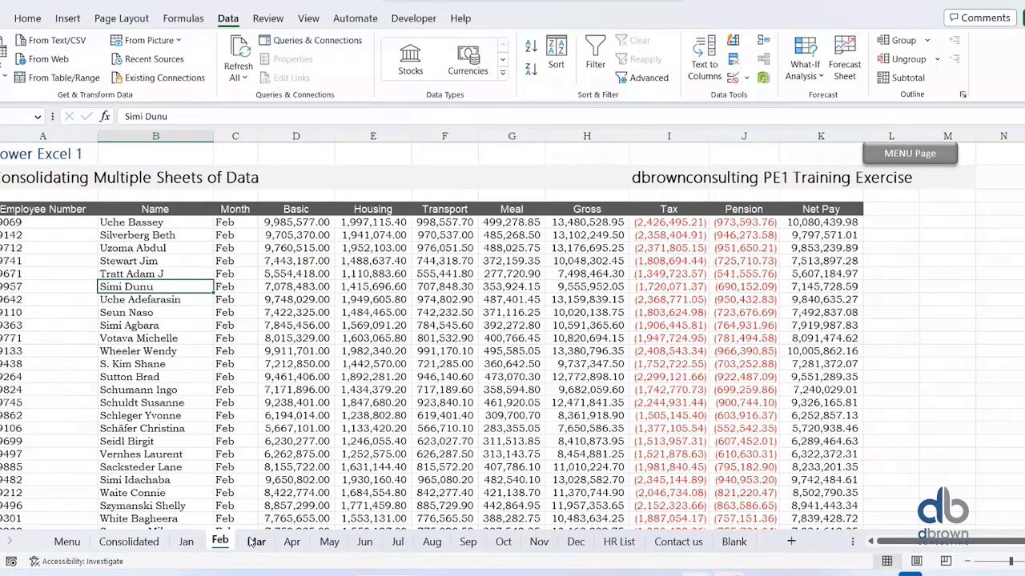
click(255, 542)
click(291, 542)
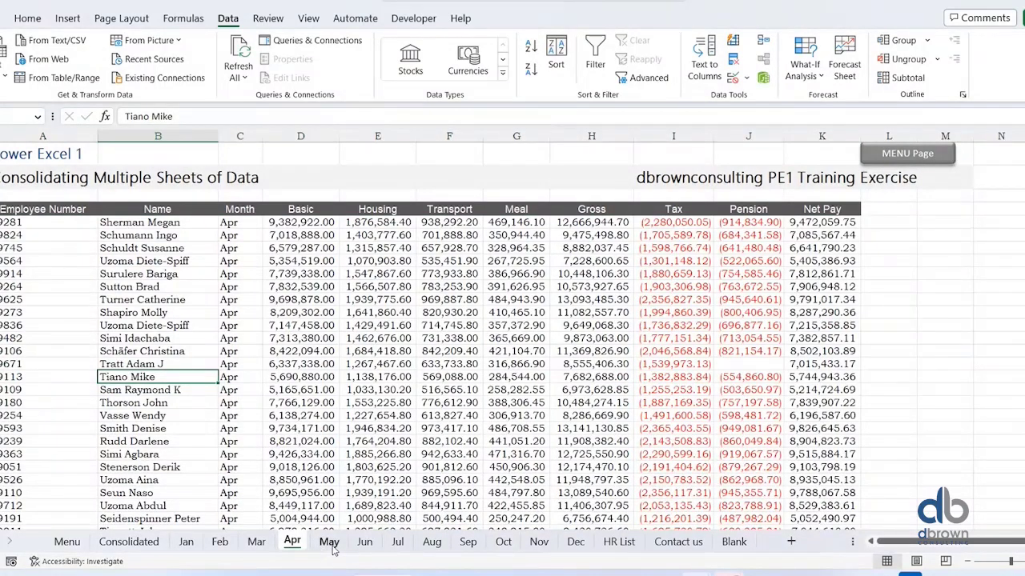
Examine the Jun, Aug, Sep, Oct and Nov salary sheets and return to the Consolidated sheet.
click(364, 542)
click(431, 541)
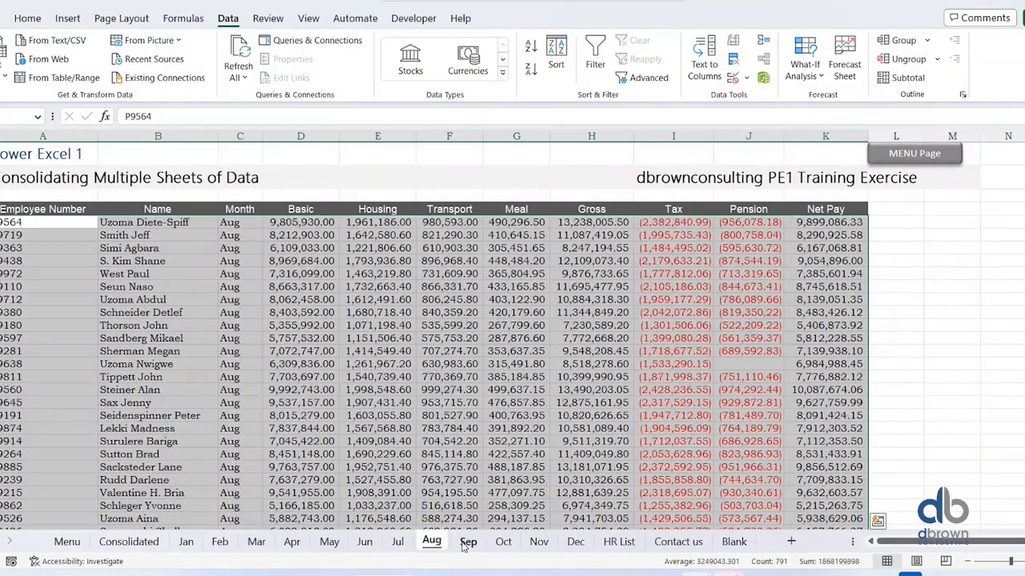
click(467, 542)
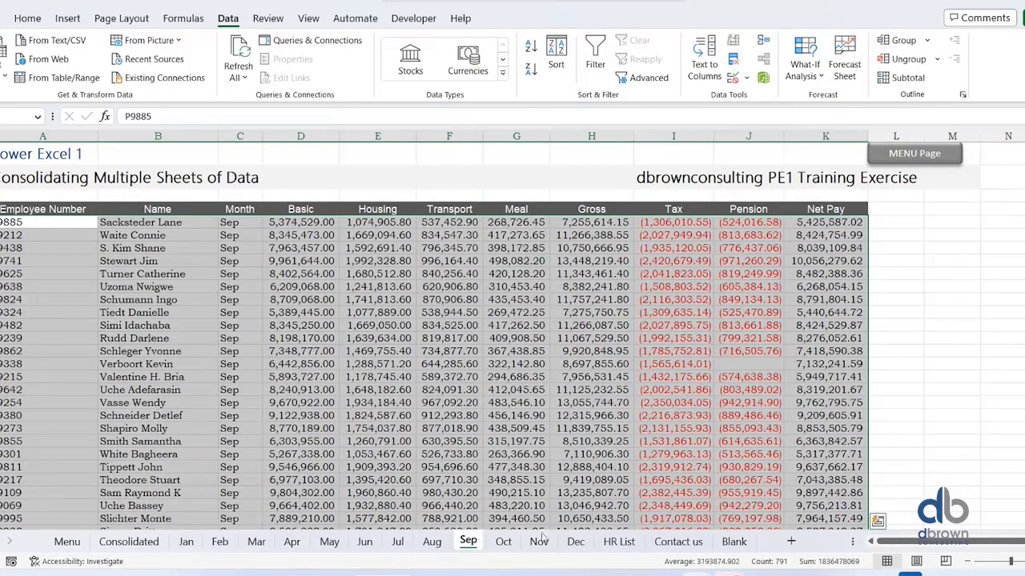
click(504, 544)
click(539, 542)
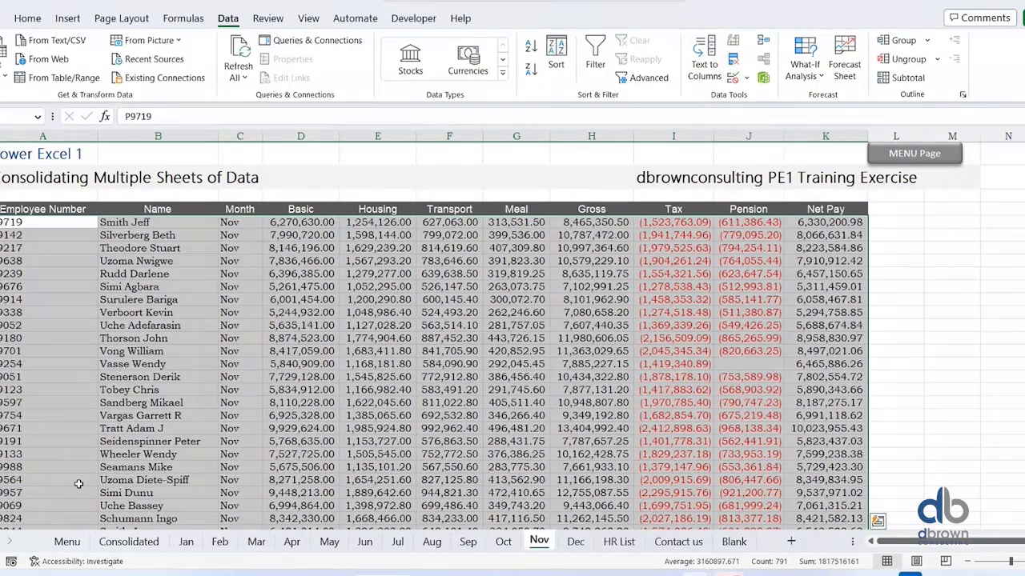
click(124, 541)
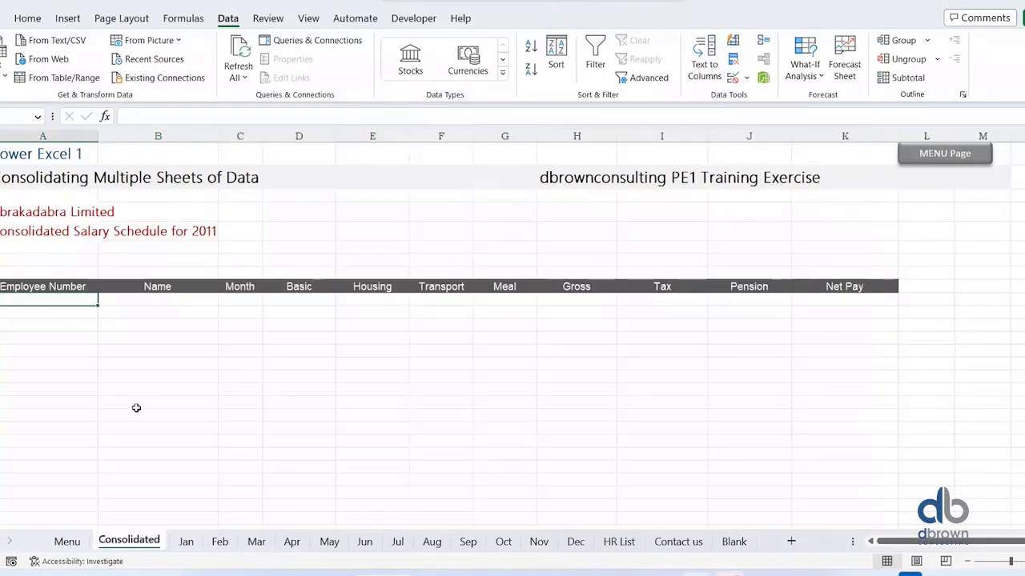
Highlight all January salary records on the Jan sheet, from the first employee row down, across Employee Number to Net Pay.
click(185, 542)
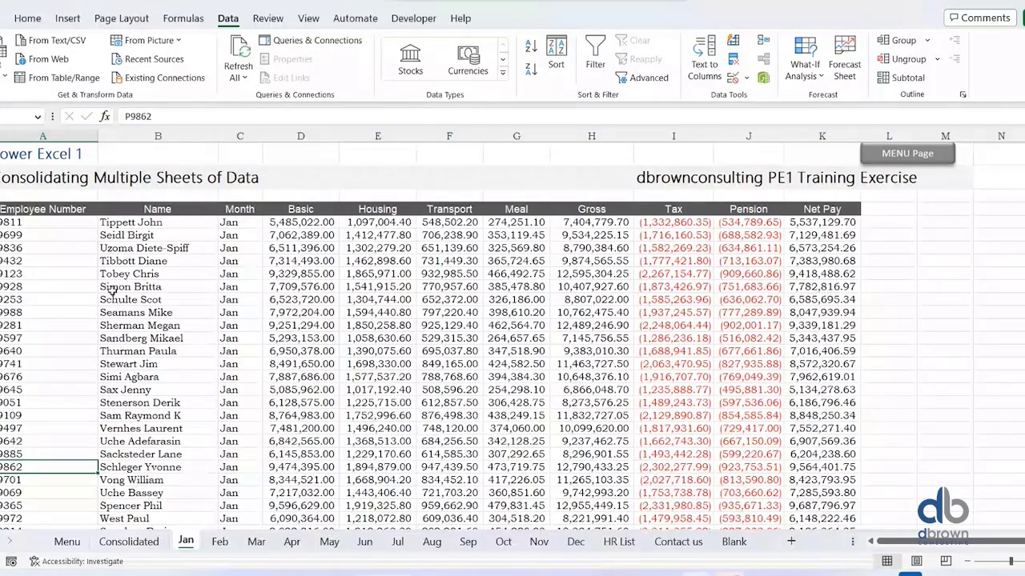
click(44, 222)
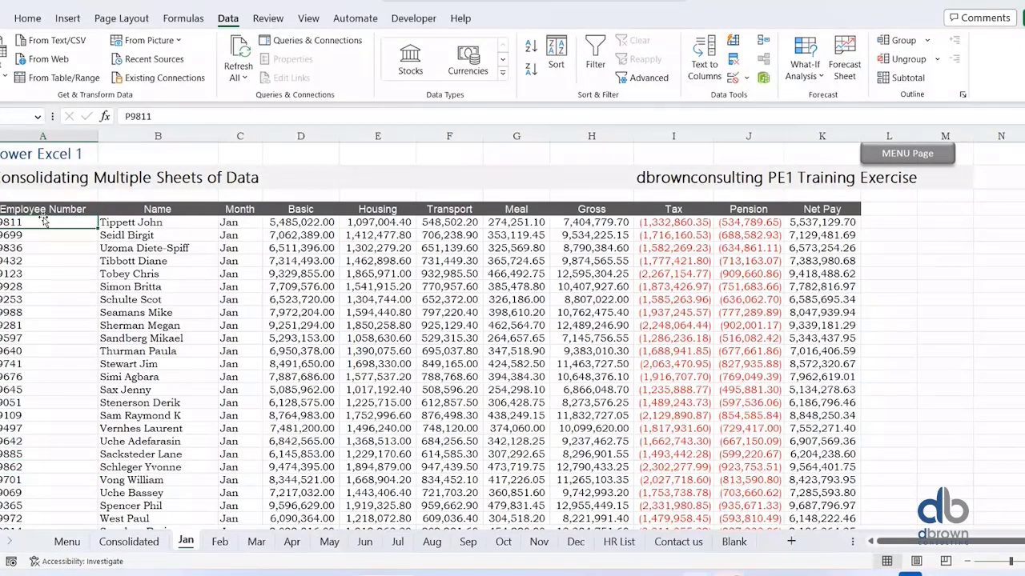
key(ctrl+a)
scroll(36, 220, down, 10)
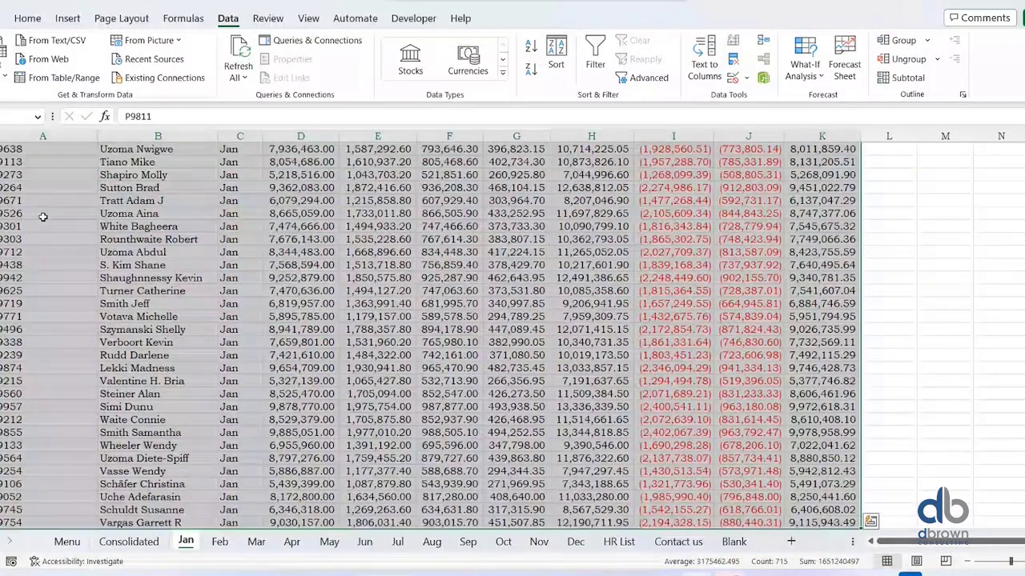
scroll(16, 229, up, 10)
click(16, 224)
click(16, 224)
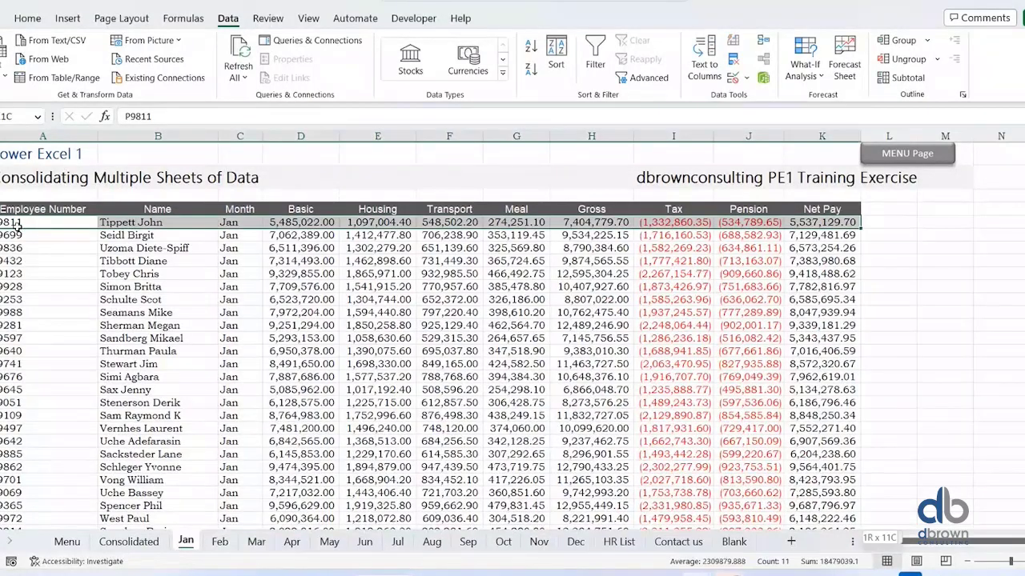
key(ctrl+shift+Down)
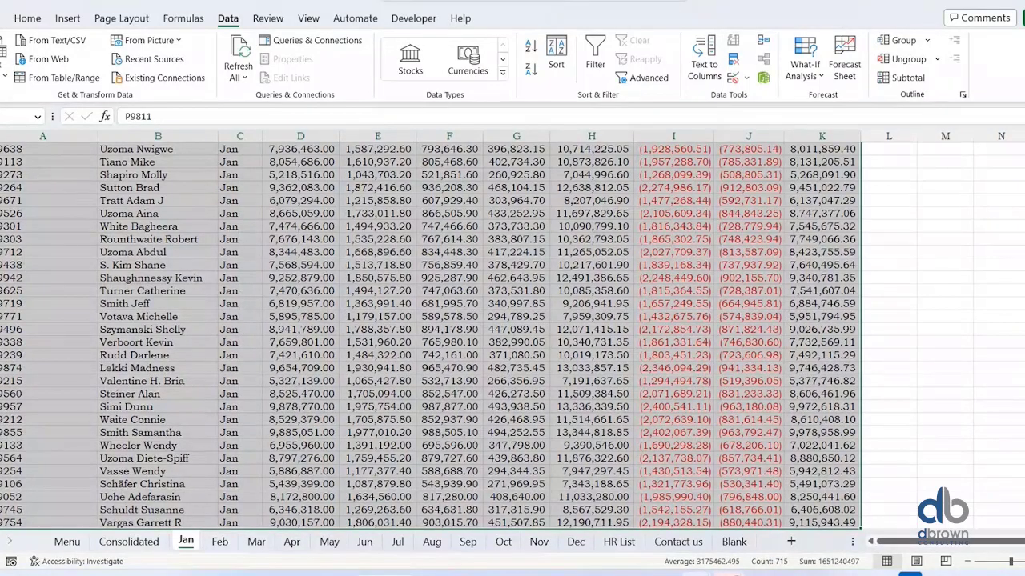
On the Consolidated sheet, start a VSTACK formula below the Employee Number header with the arrays Jan, Feb, Mar and Apr.
click(129, 542)
text(=)
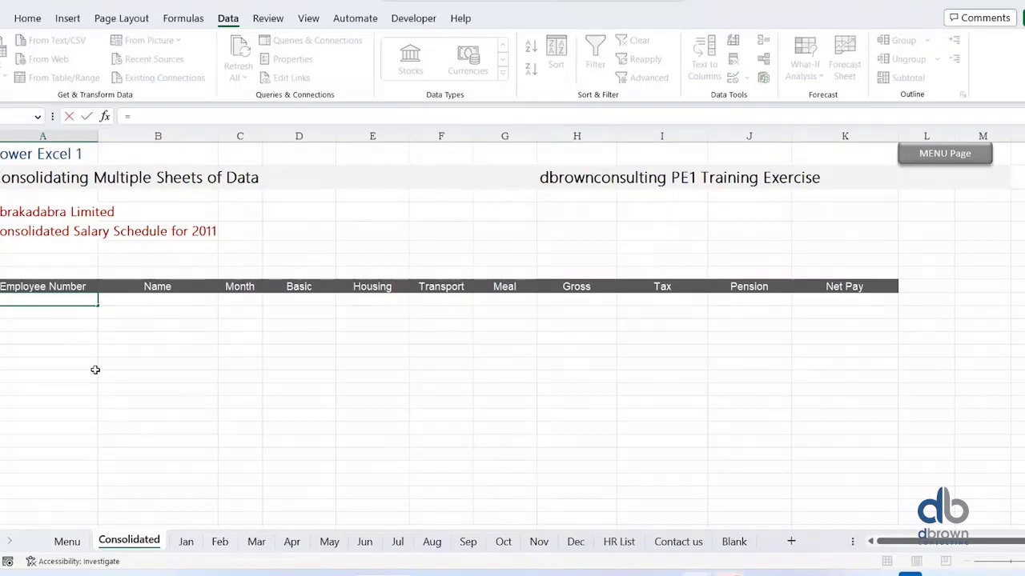
text(vst)
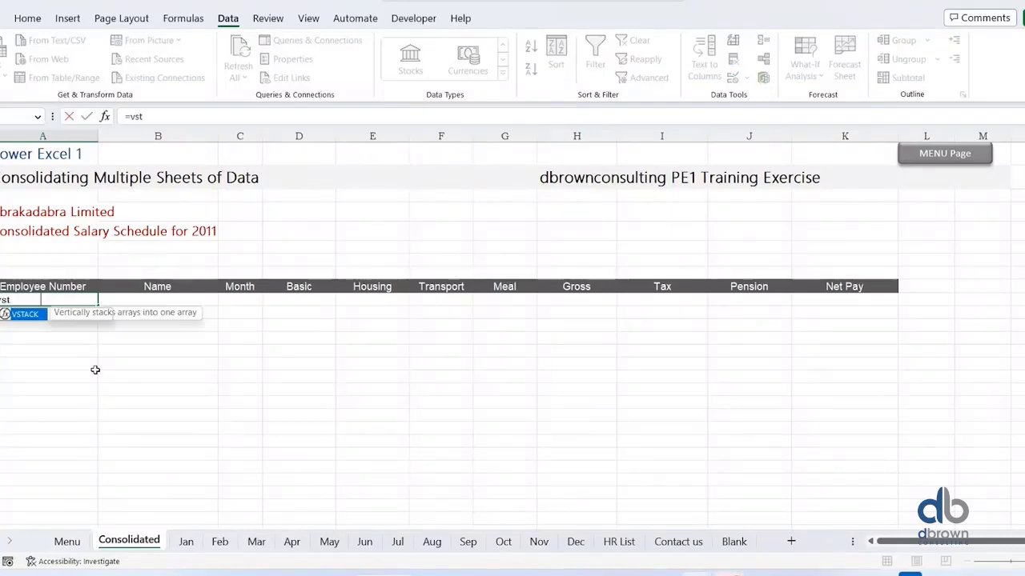
key(Tab)
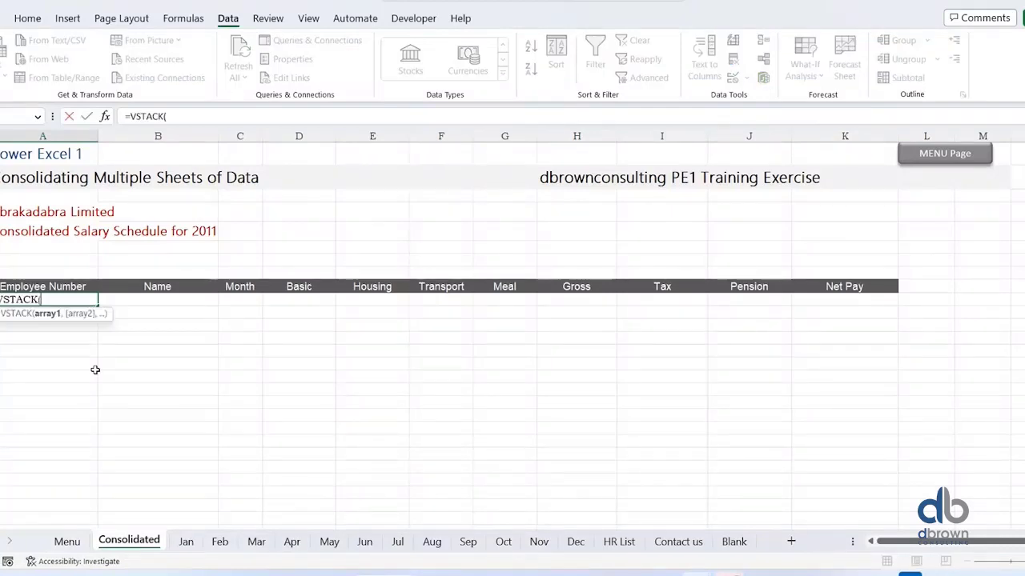
text(Jan,feb,)
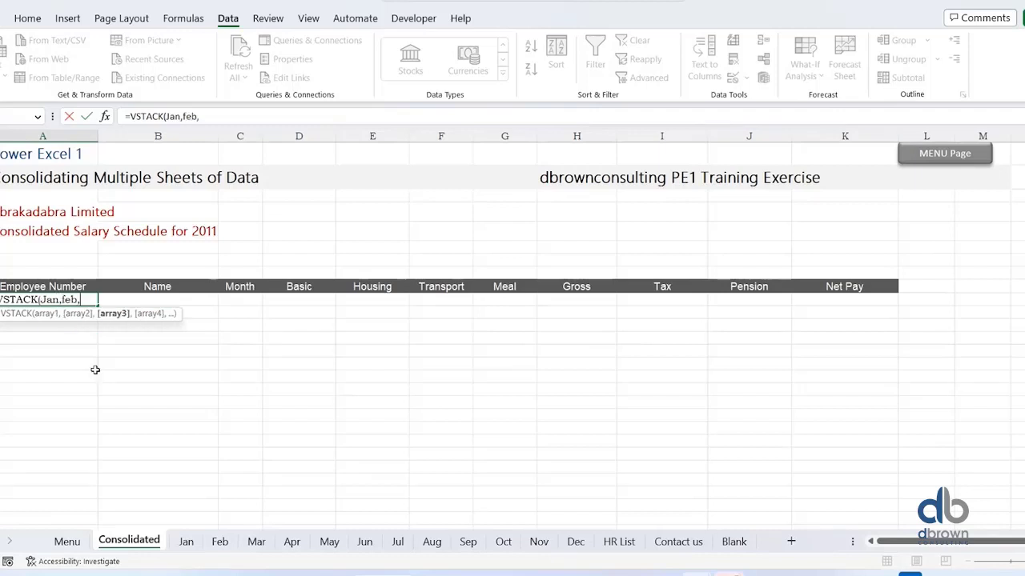
text(mar)
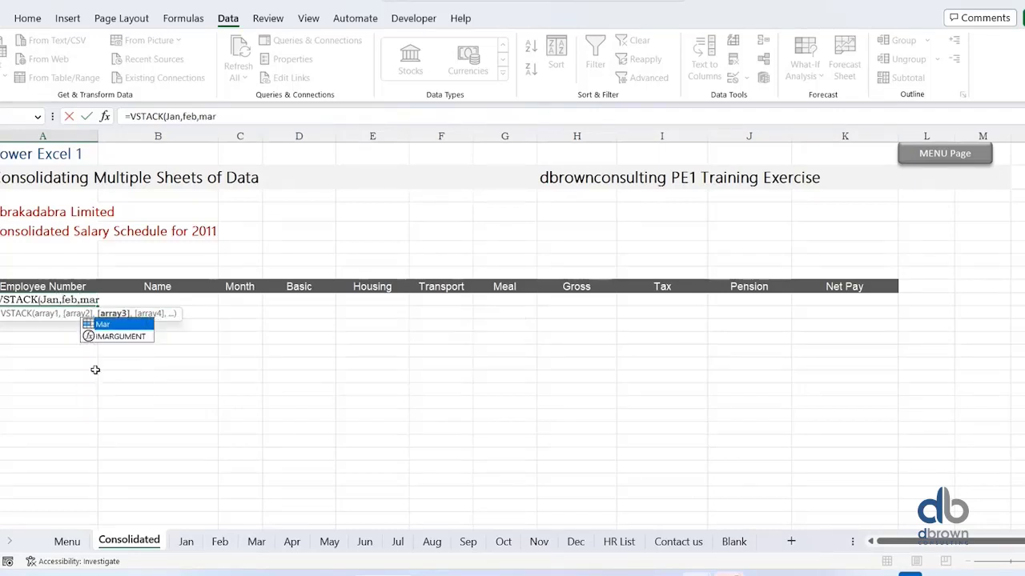
key(Tab)
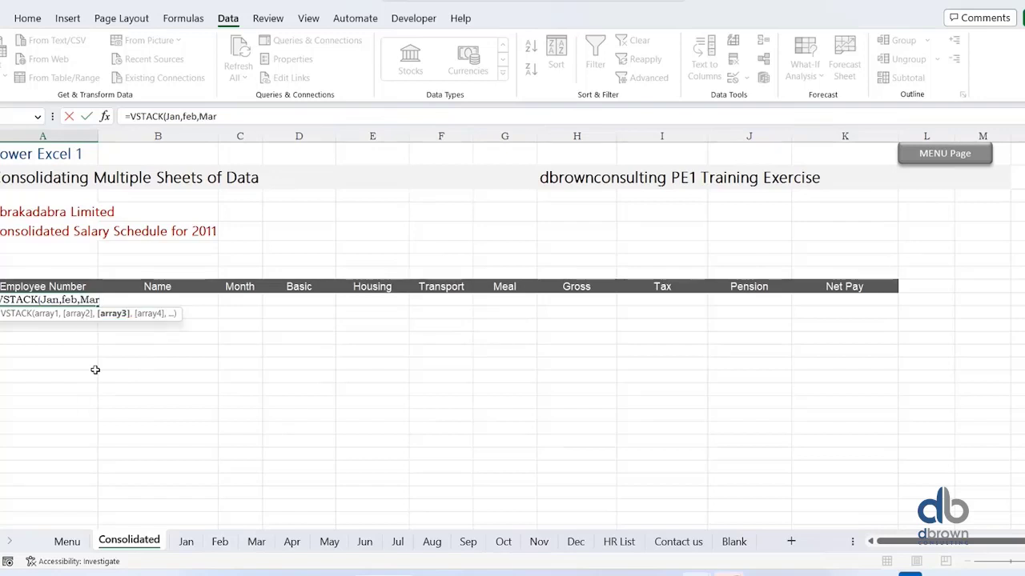
text(,Mar,Apr)
key(Tab)
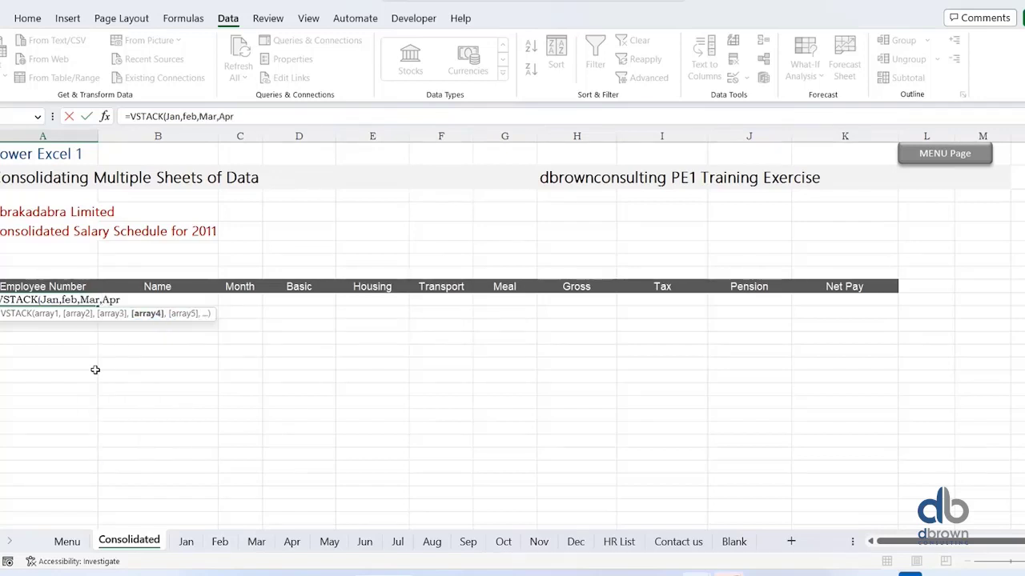
Extend the VSTACK formula with the May, Jun, July and Aug tables.
text(,may)
key(Tab)
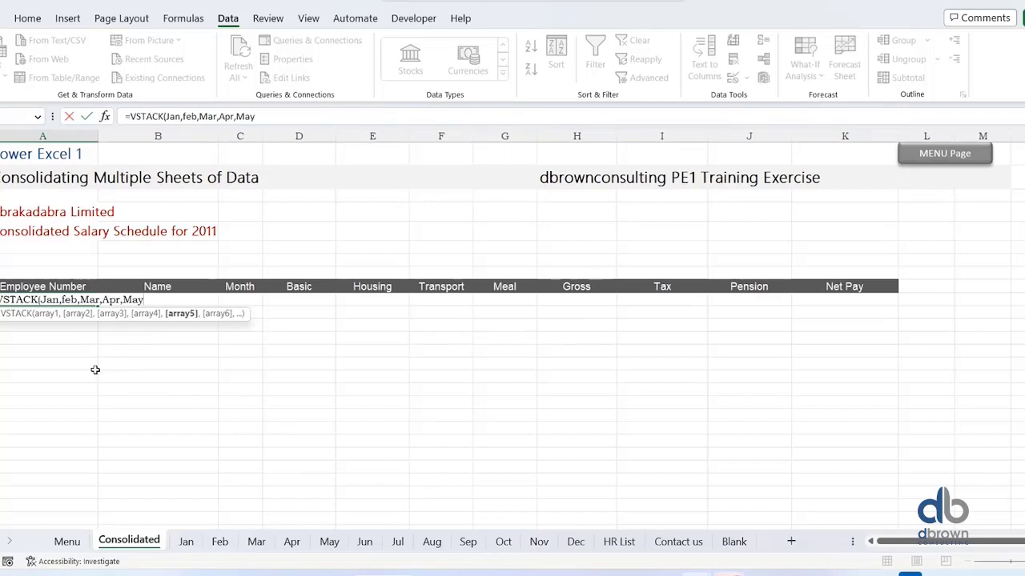
text(,jun)
key(Tab)
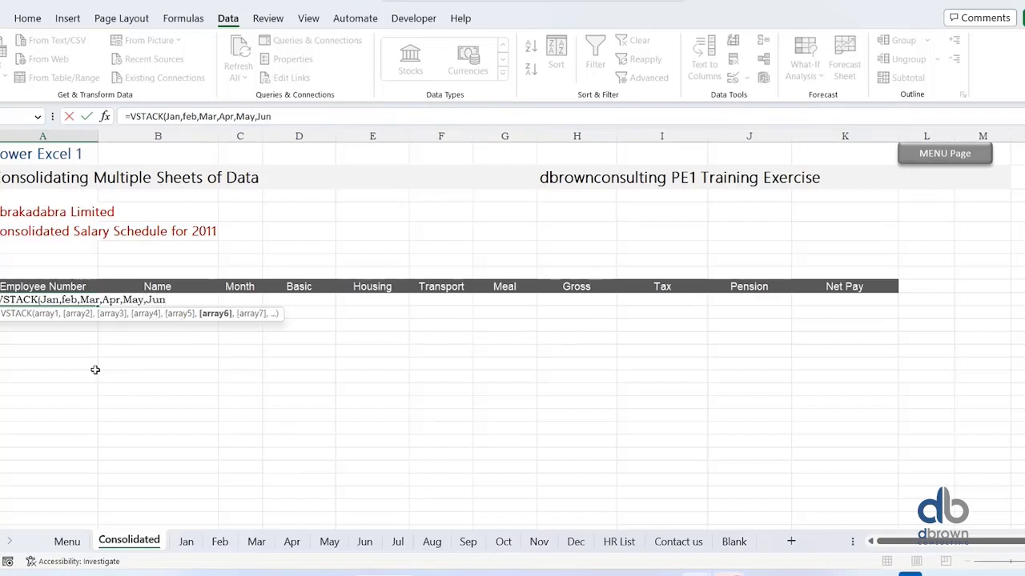
text(,july)
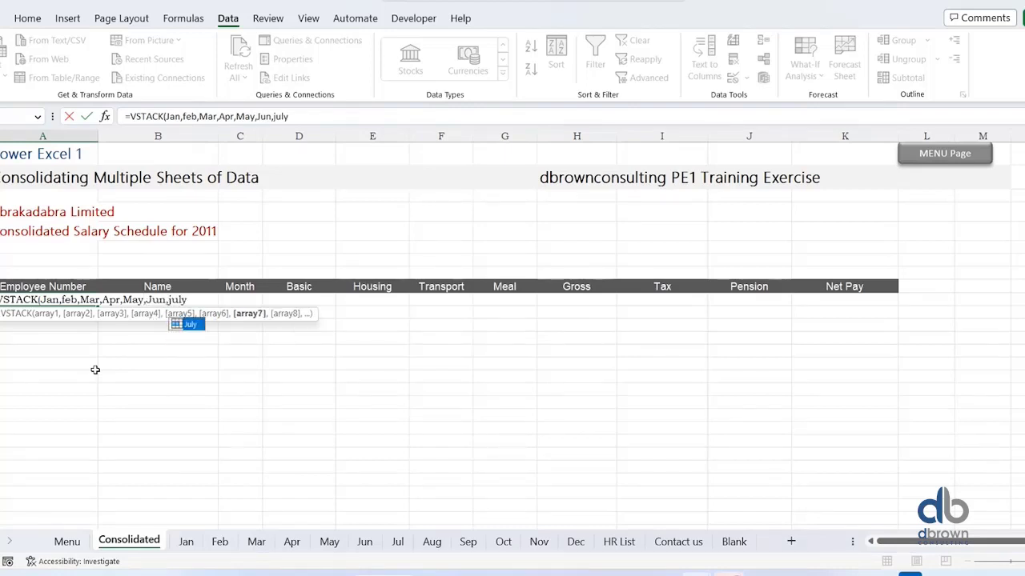
text(,)
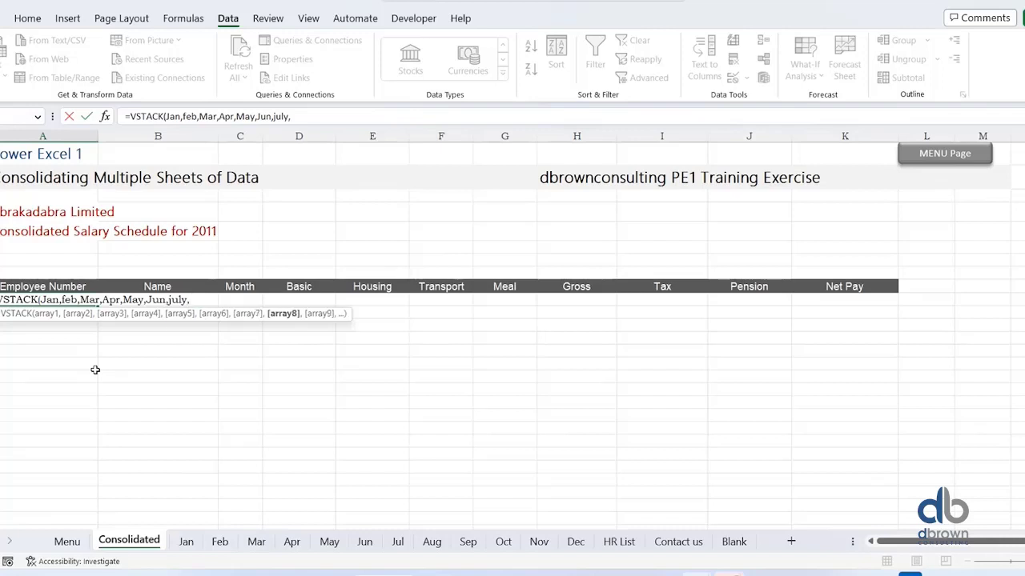
key(BackSpace)
key(Tab)
text(,au)
key(Tab)
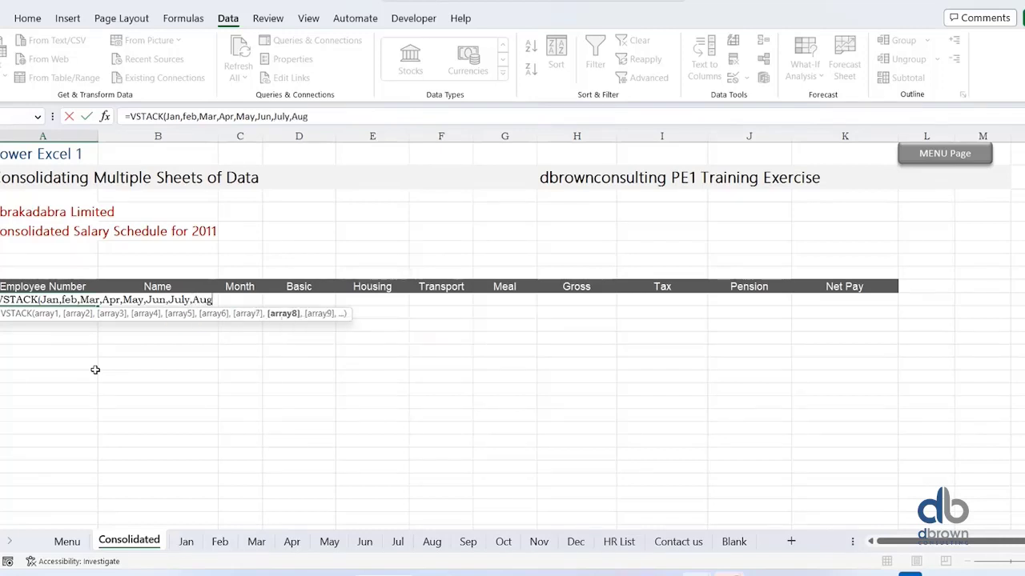
Add the Sep, Oct and Dec tables as the last arrays and complete the VSTACK formula.
text(,)
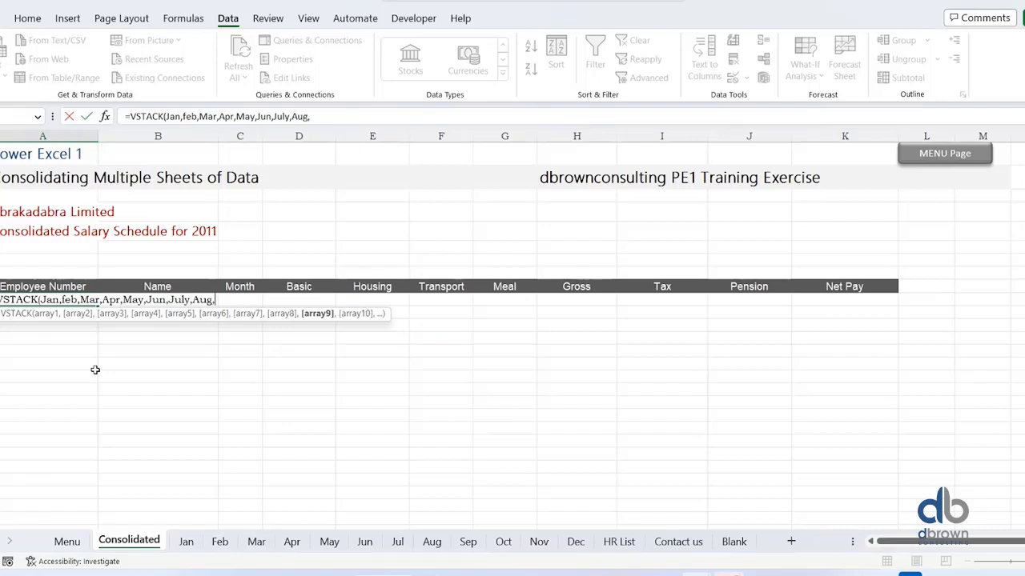
text(sep)
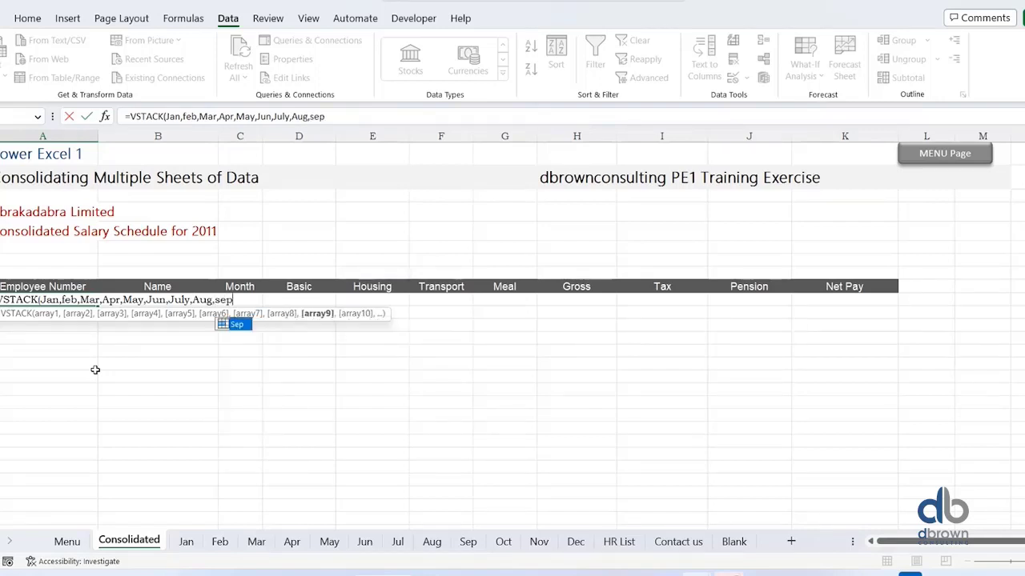
key(Tab)
text(,)
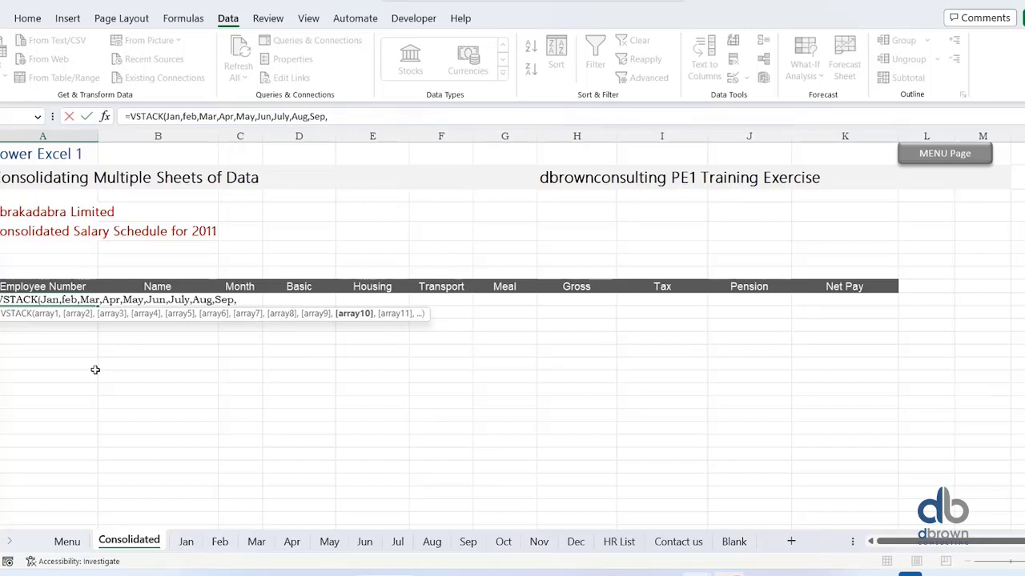
text(oct)
key(Tab)
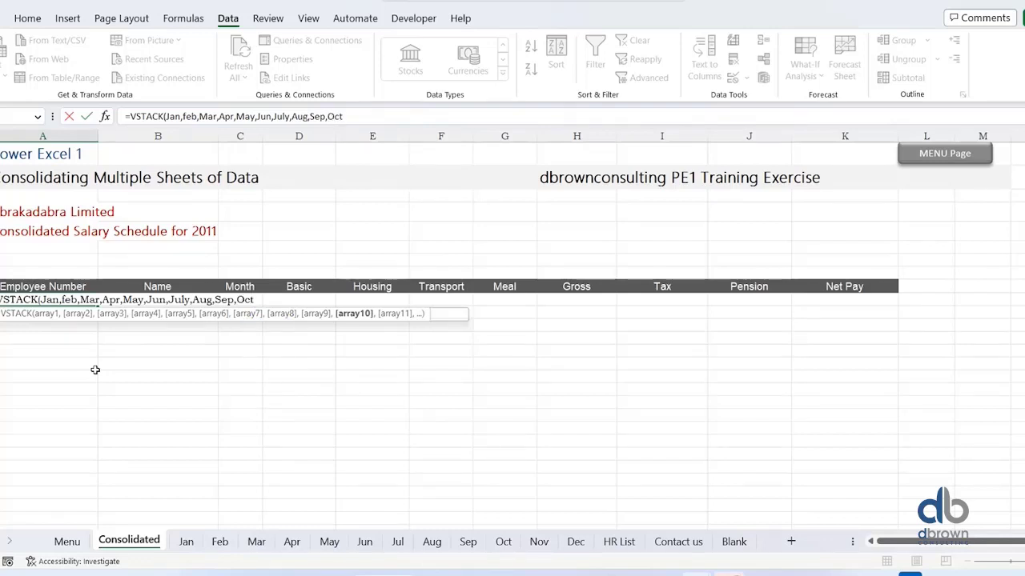
text(,de)
key(Tab)
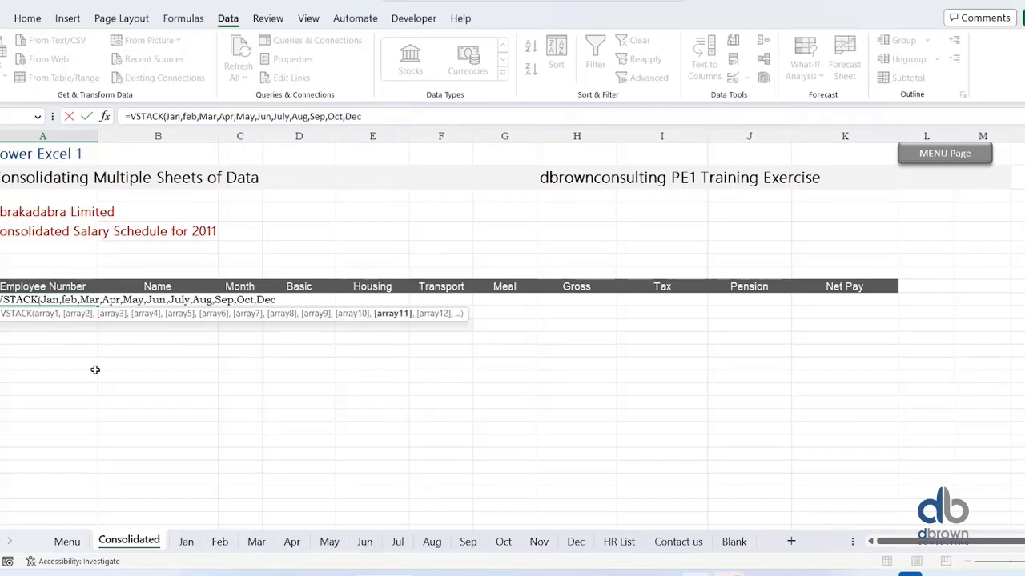
text())
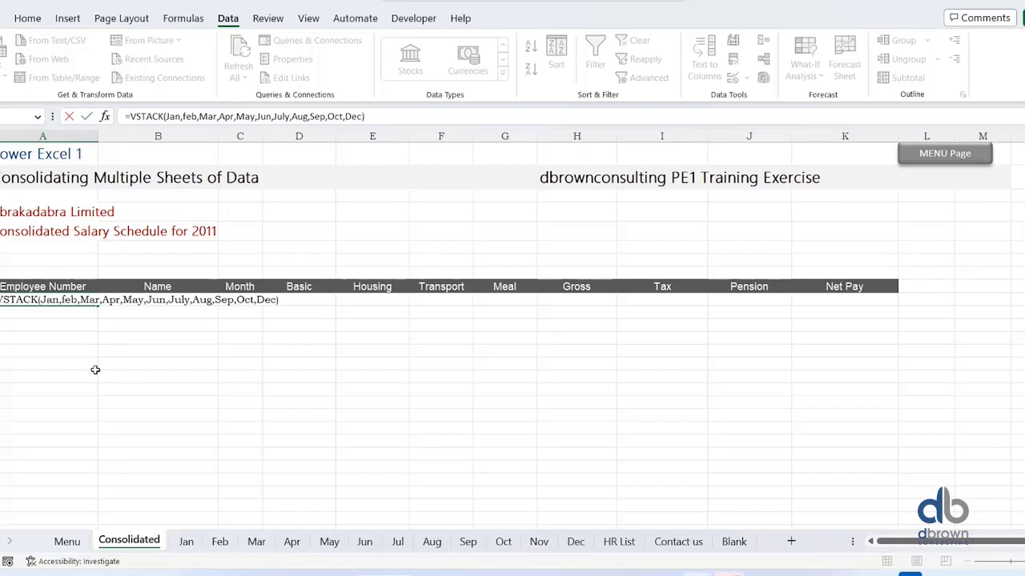
key(Return)
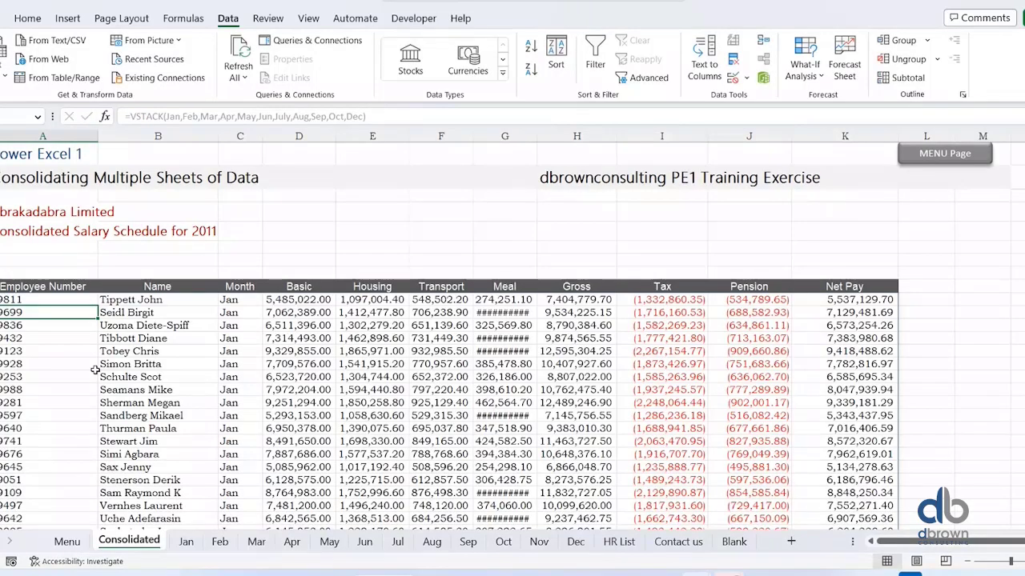
Review the stacked monthly salary records on the Consolidated sheet.
scroll(188, 402, down, 3)
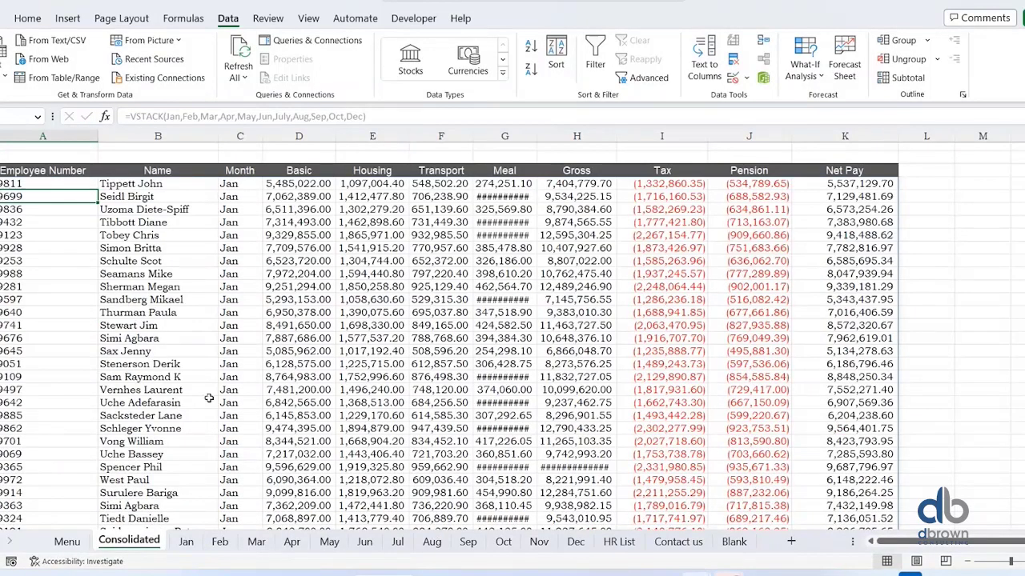
scroll(208, 398, down, 5)
scroll(208, 398, down, 20)
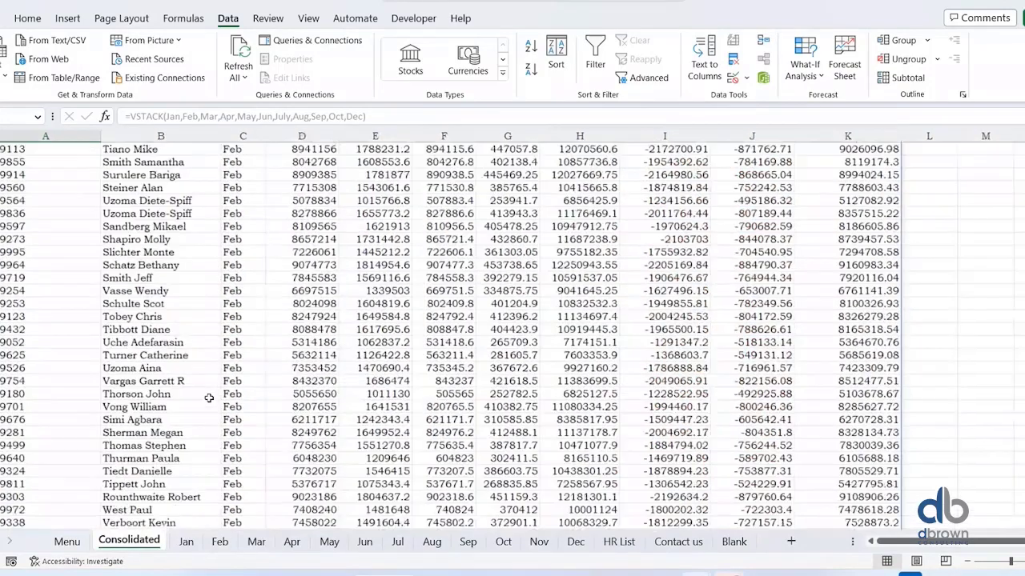
scroll(208, 398, down, 20)
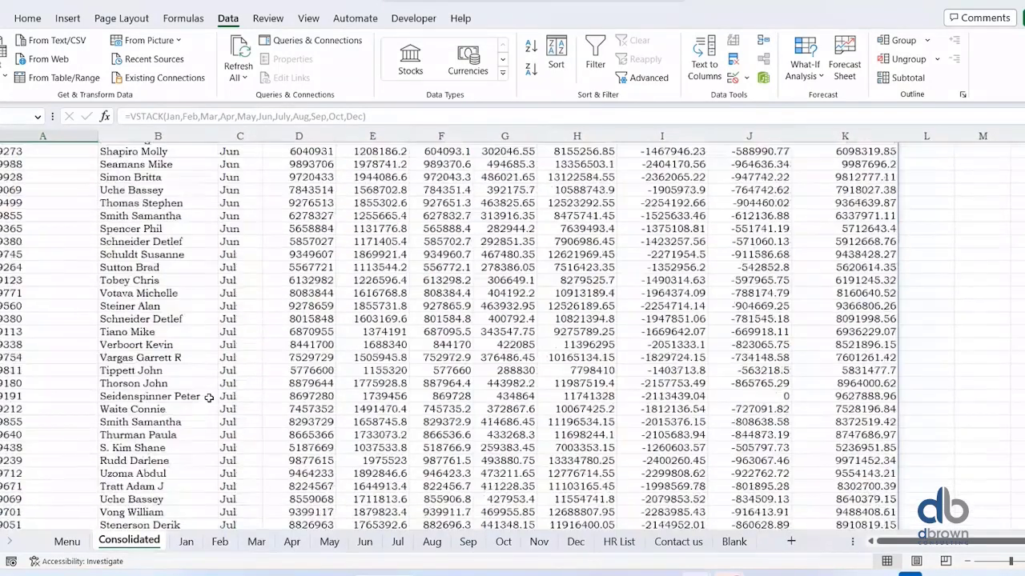
scroll(208, 398, up, 10)
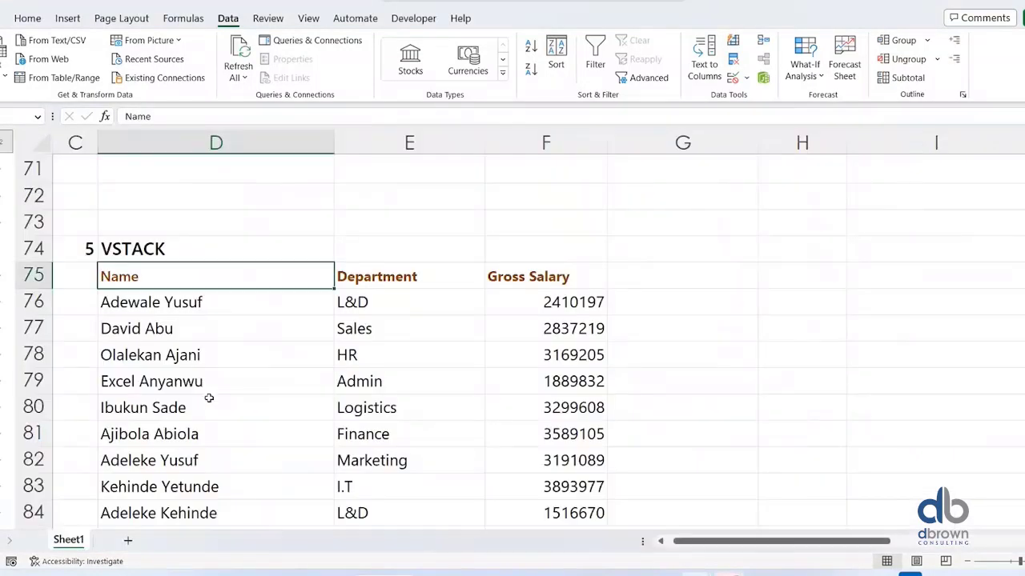
Return to Sheet1 of the formula practice workbook and select cell E93 beside the HSTACK heading.
scroll(190, 406, down, 2)
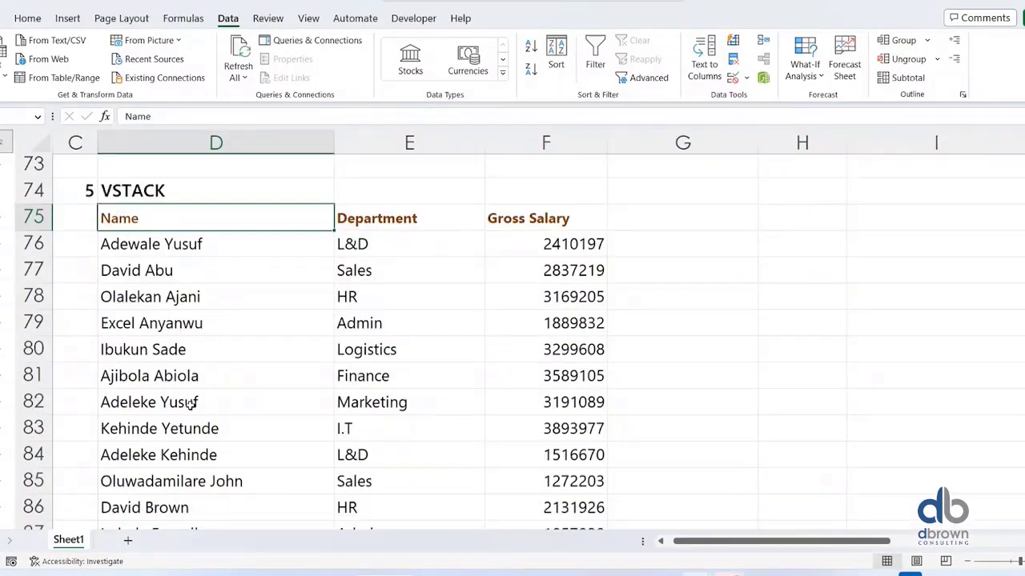
scroll(189, 406, down, 5)
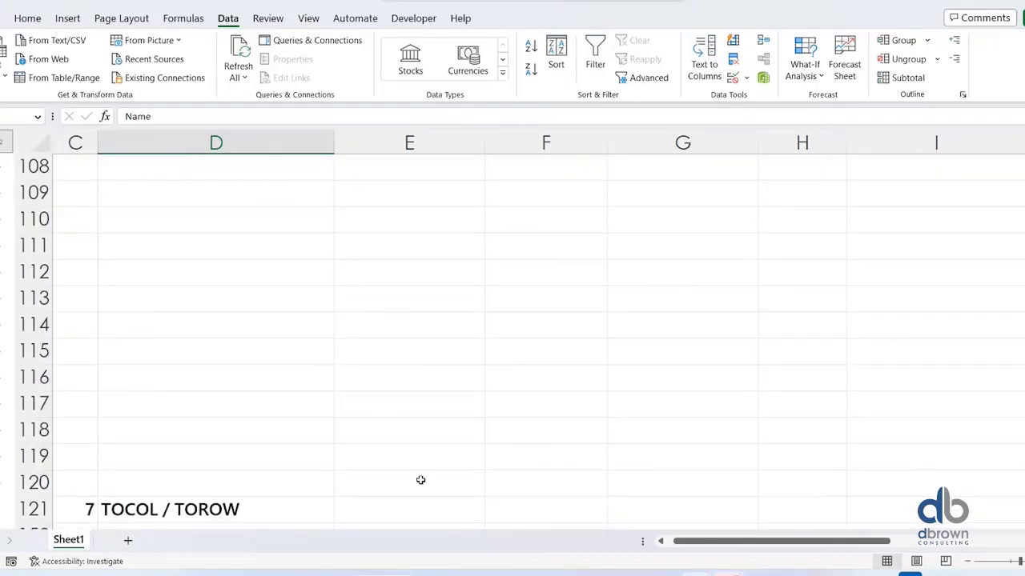
scroll(418, 480, up, 6)
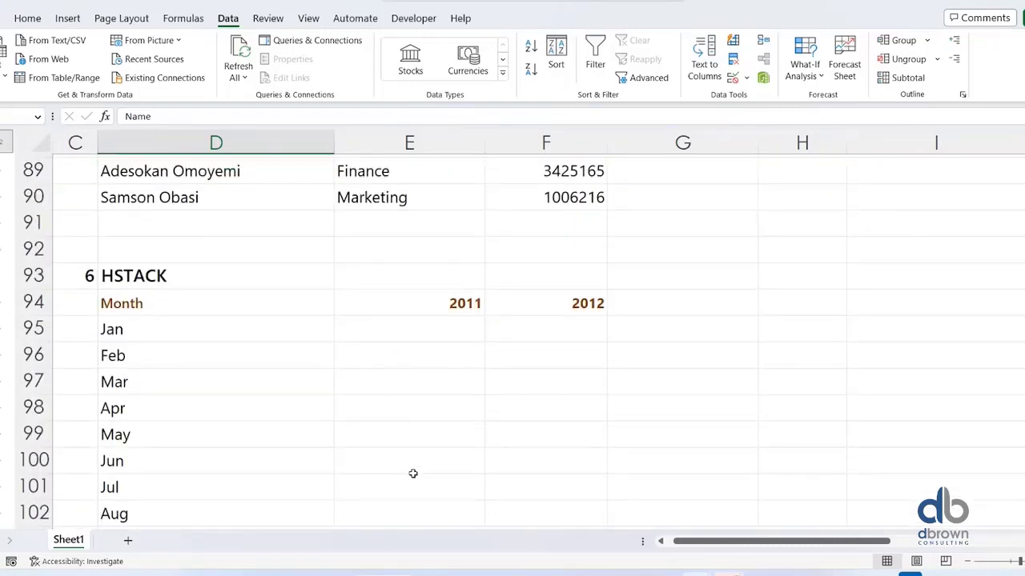
scroll(410, 471, down, 2)
scroll(411, 472, up, 1)
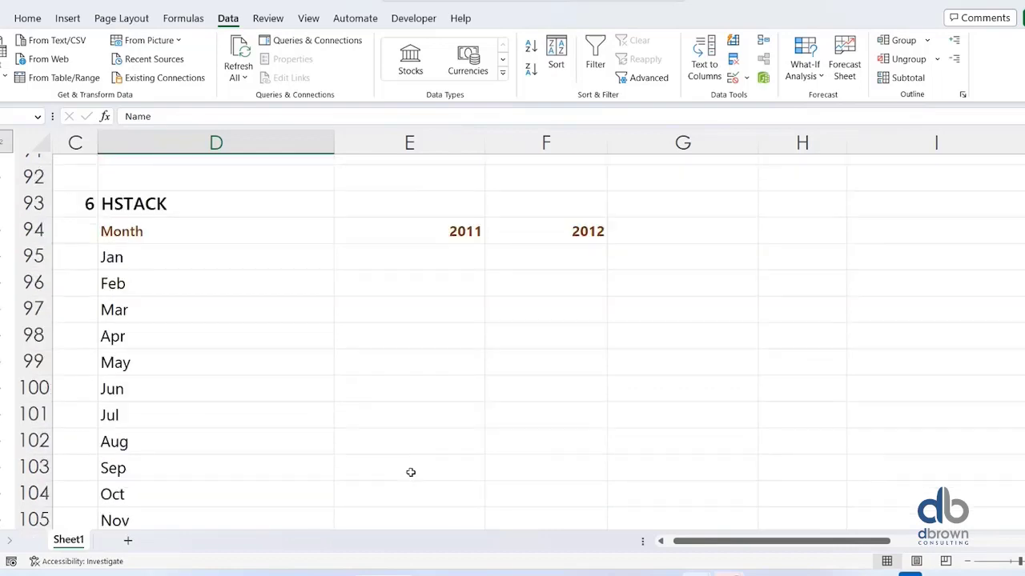
key(Right)
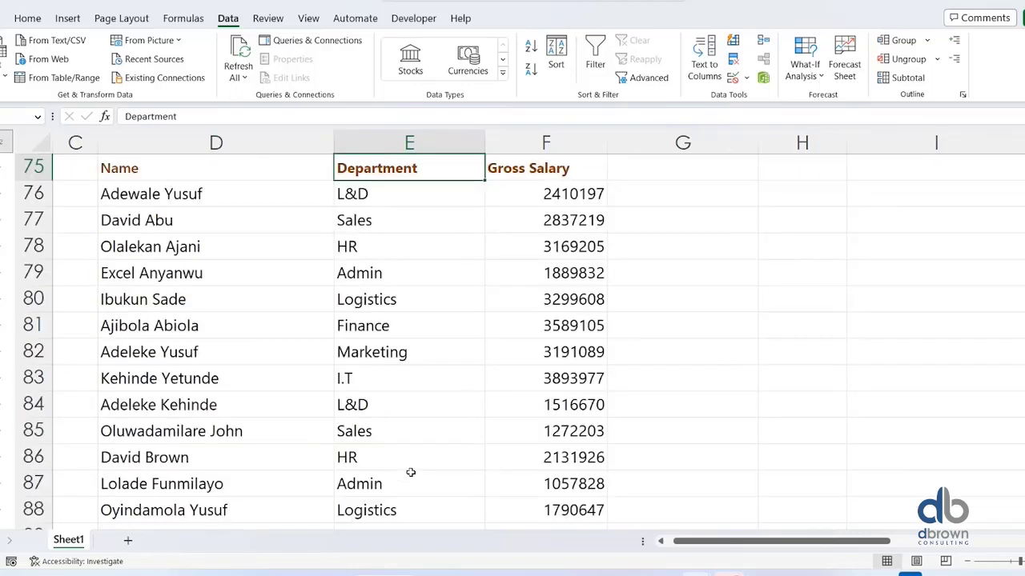
key(ctrl+Down)
key(Down)
key(Down)
key(Down)
key(Down)
key(Down)
key(Down)
key(Down)
key(Down)
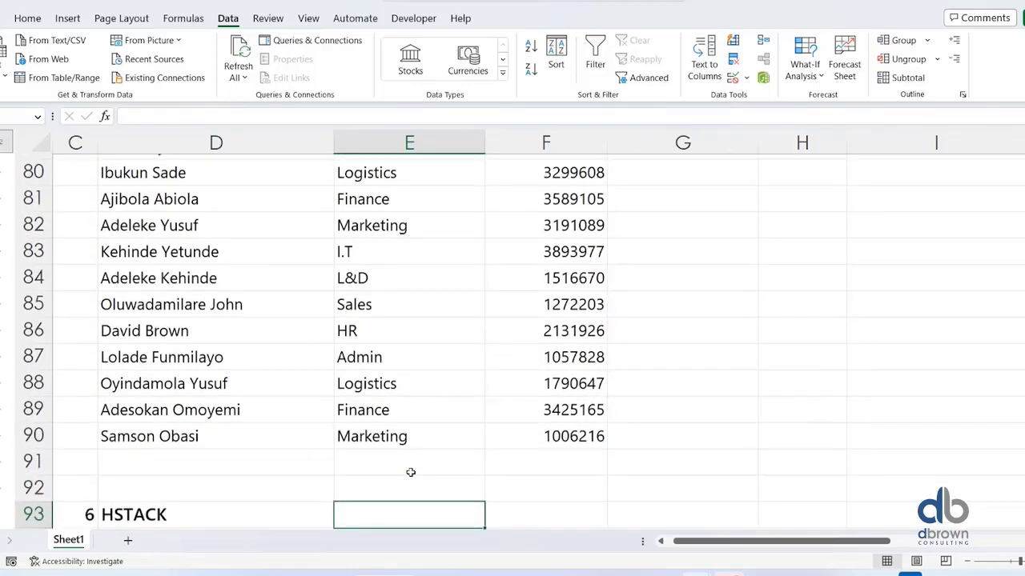
Examine the month list from Jan to Dec in the HSTACK section.
key(Down)
key(Down)
key(Down)
key(Down)
key(Down)
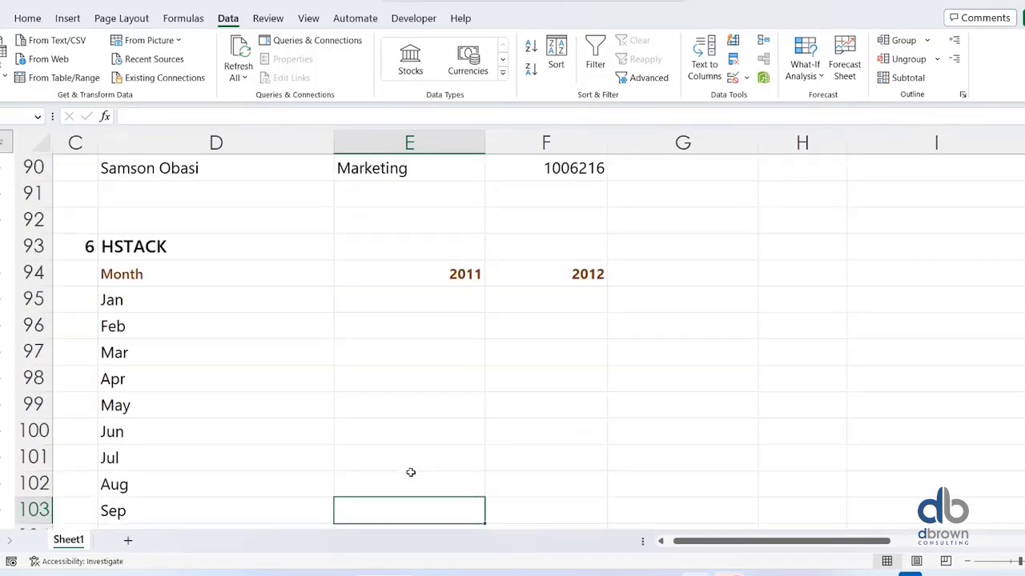
key(Left)
key(Left)
key(Right)
key(Down)
key(Down)
key(Down)
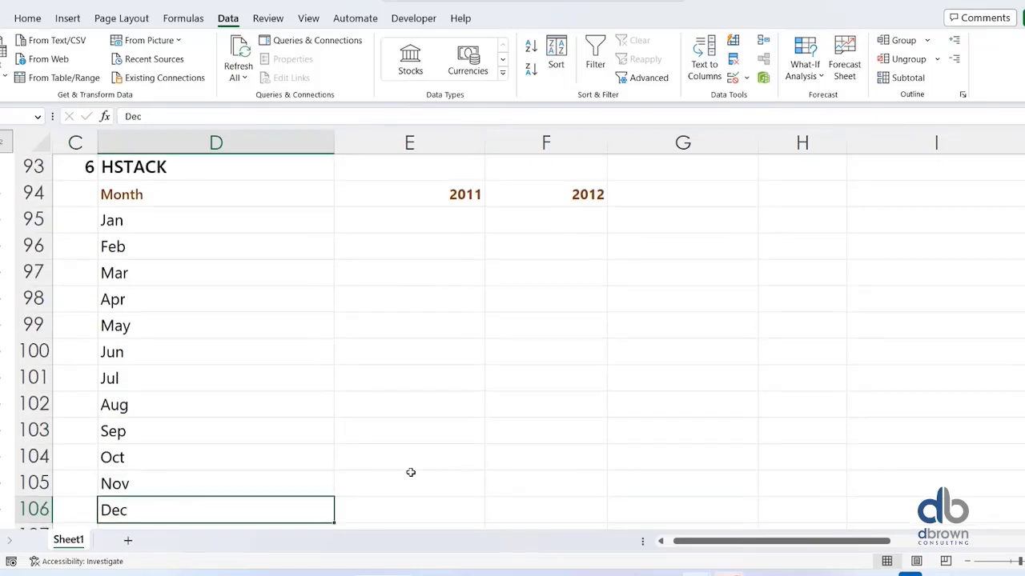
Look over the empty 2011 and 2012 columns beside the months, from December back up to January.
key(Right)
key(Right)
key(Up)
key(Up)
key(Left)
key(Up)
key(Up)
key(Right)
key(Right)
key(Left)
key(Up)
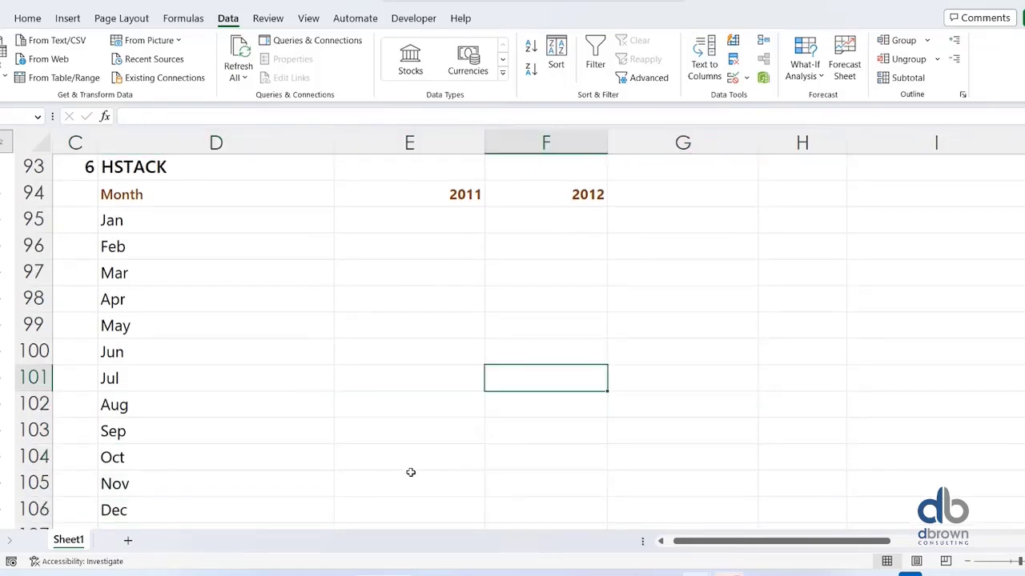
key(Left)
key(Up)
key(Up)
key(Up)
key(Up)
key(Up)
key(Up)
key(Right)
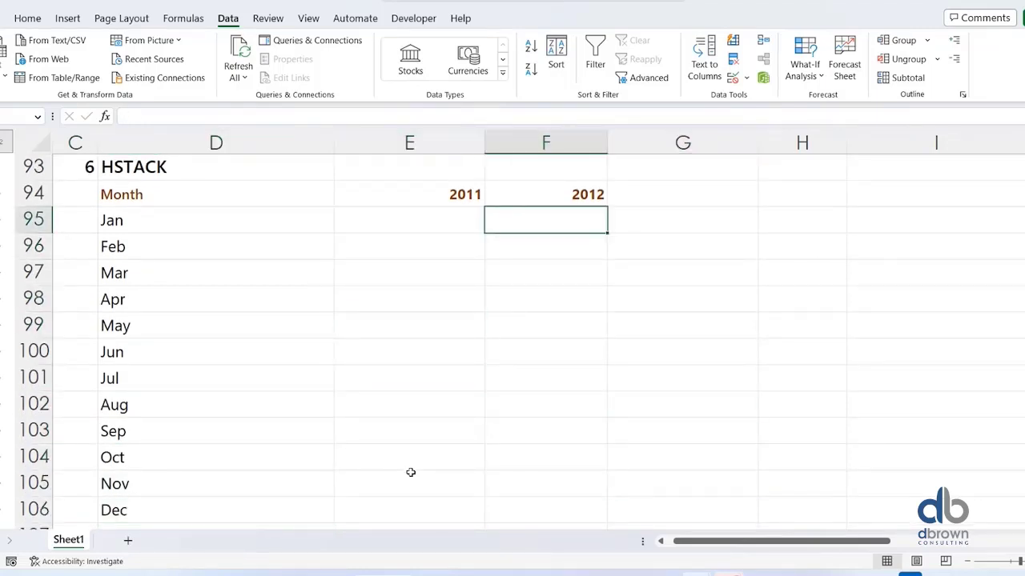
Inspect the source data in the Year and Amount columns, including the formula behind the first amount.
key(Right)
key(Right)
key(Right)
key(Right)
key(Right)
key(Left)
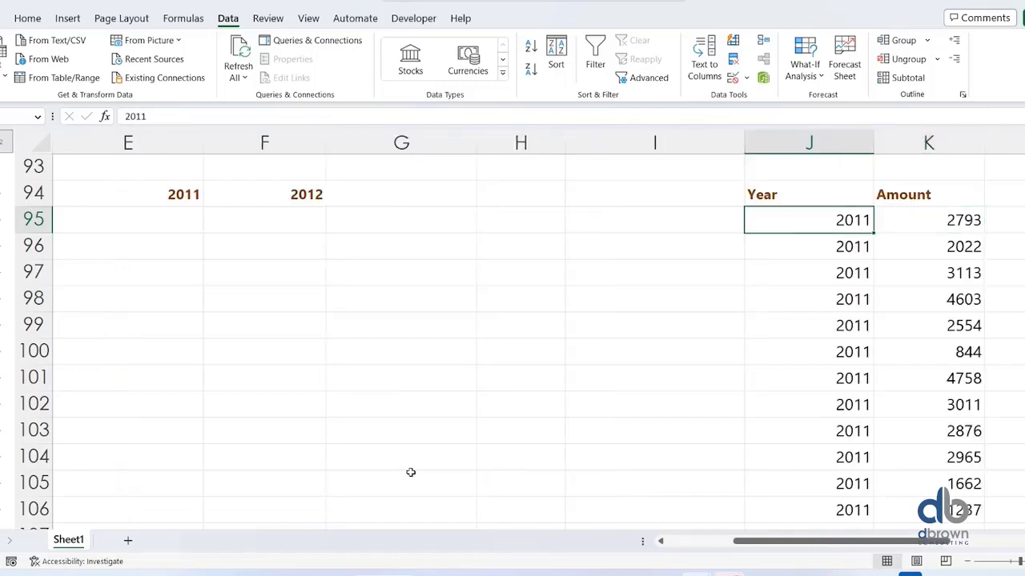
key(Down)
key(Right)
key(Up)
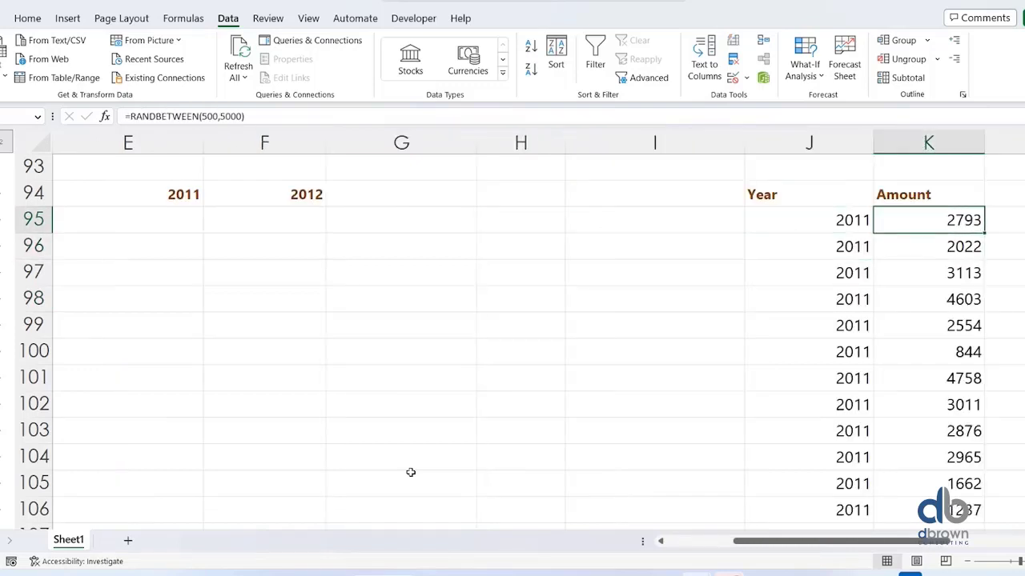
Start an HSTACK formula in E95 with the 2011 amounts K95:K106 as the first array.
key(Left)
key(Left)
key(Left)
key(Left)
key(Left)
key(Left)
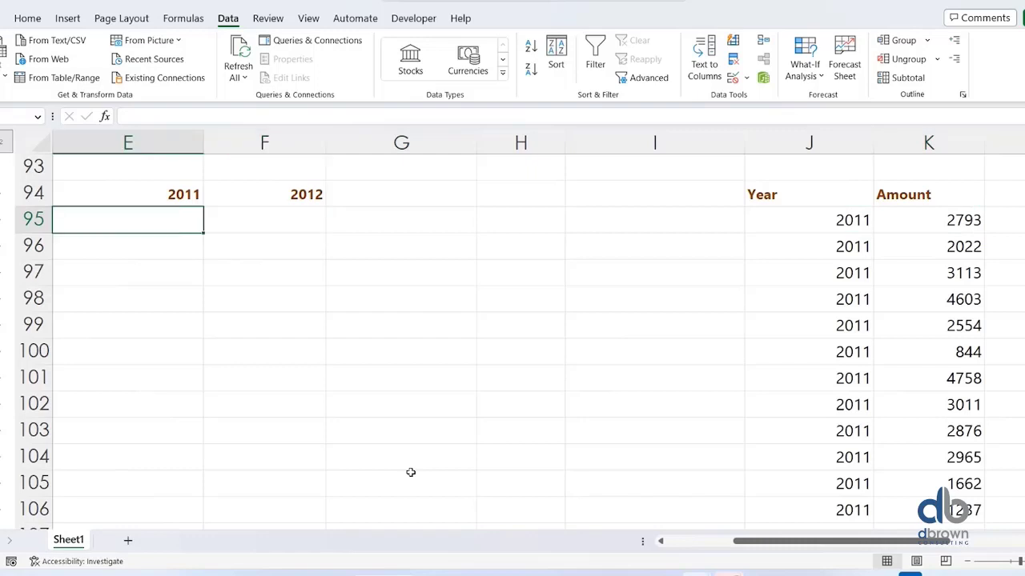
scroll(410, 472, left, 3)
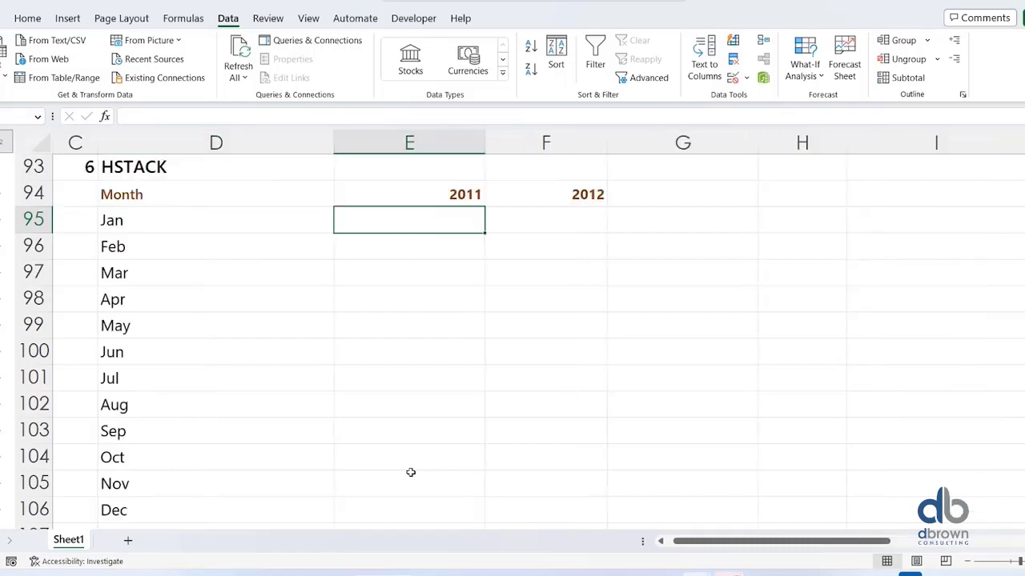
text(=hs)
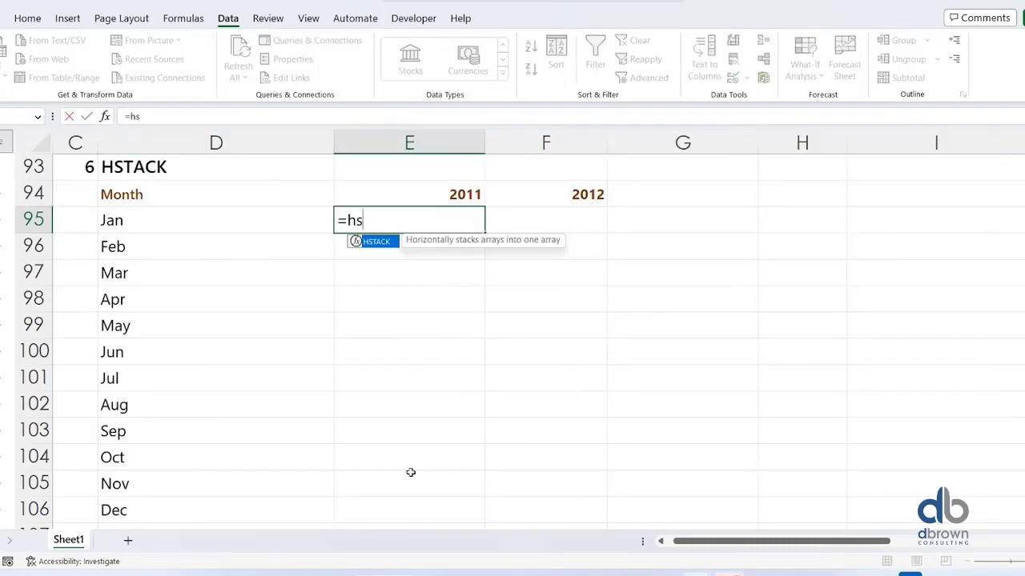
key(Tab)
key(Right)
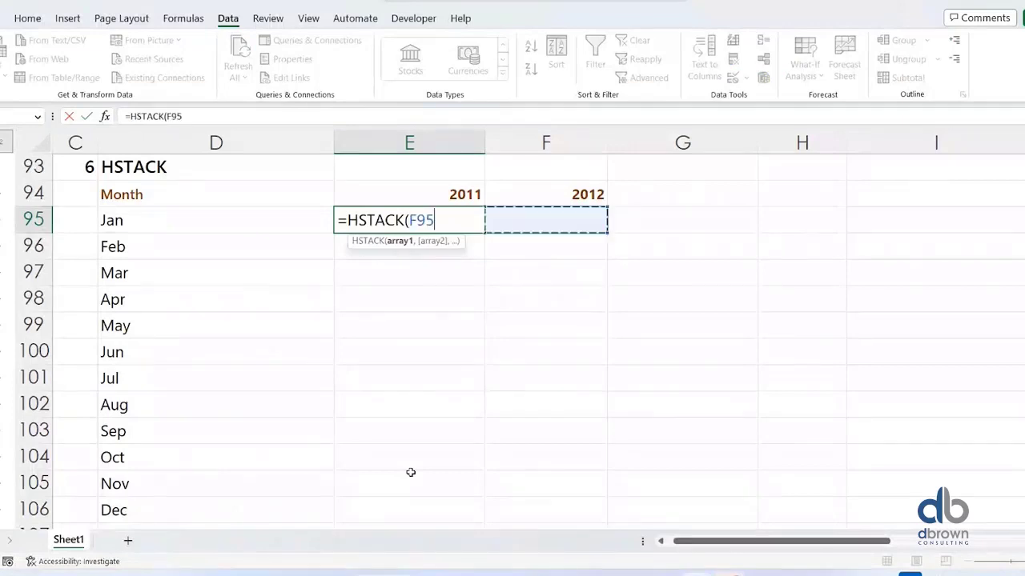
key(Right)
key(Right)
key(Right)
key(Right)
key(Right)
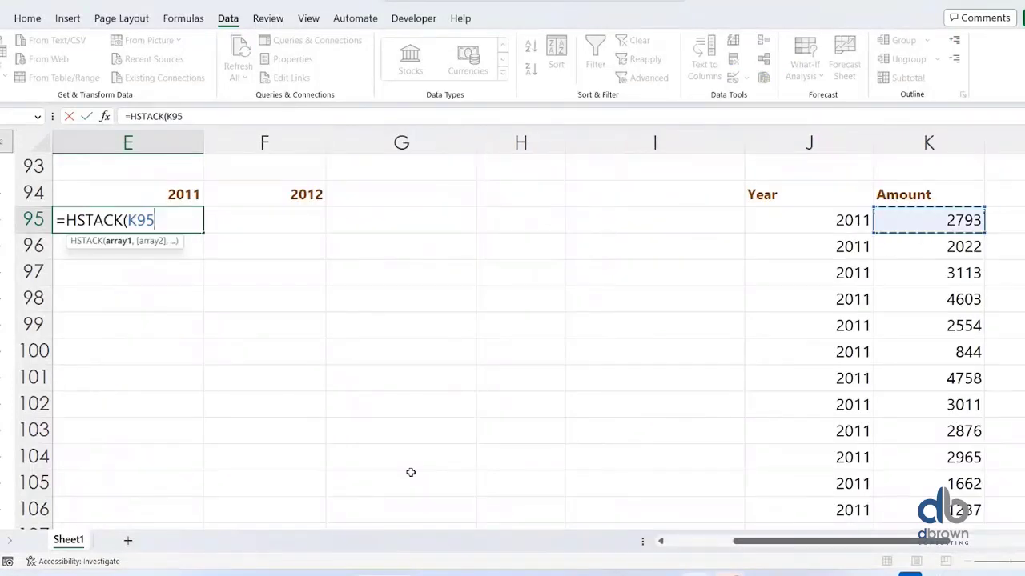
key(shift+Down)
key(shift+Down)
key(shift+Down)
key(shift+Down)
key(shift+Down)
key(shift+Down)
key(shift+Down)
key(shift+Down)
key(shift+Down)
key(shift+Down)
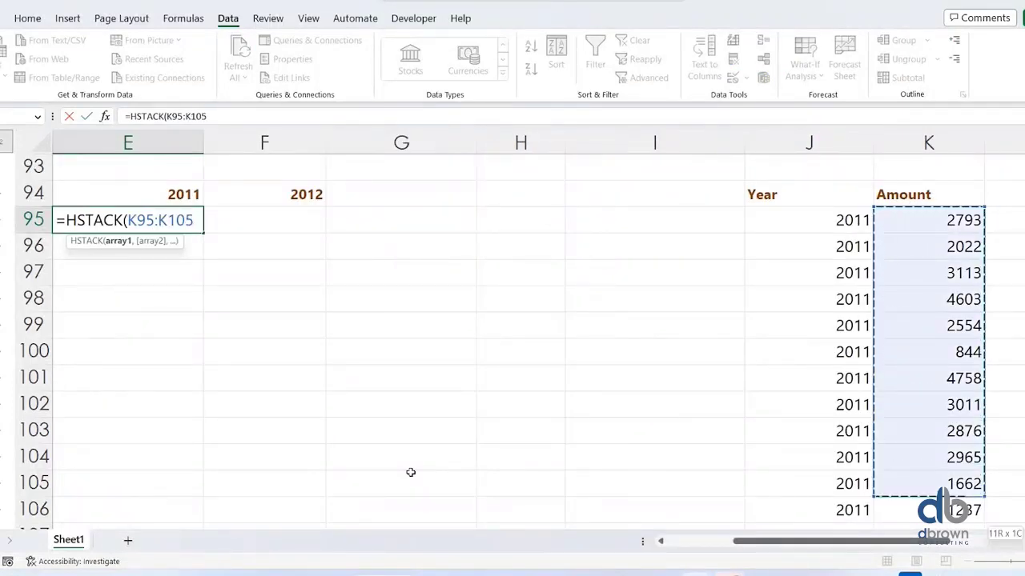
key(shift+Down)
key(shift+Down)
key(shift+Down)
key(shift+Up)
key(shift+Up)
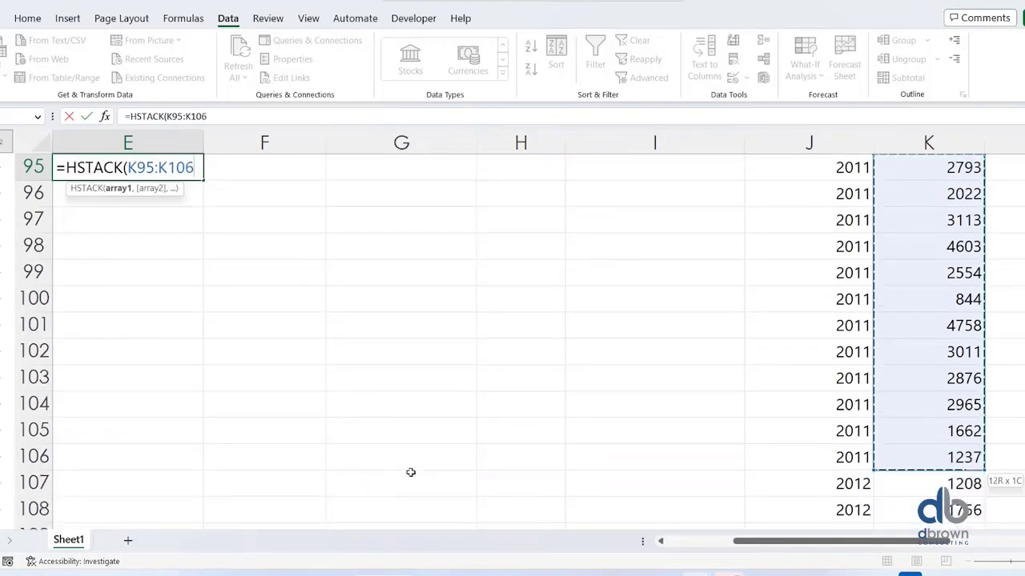
Add the 2012 amounts K107:K118 as the second array and complete the formula as =HSTACK(K95:K106,K107:K118).
text(,)
key(Down)
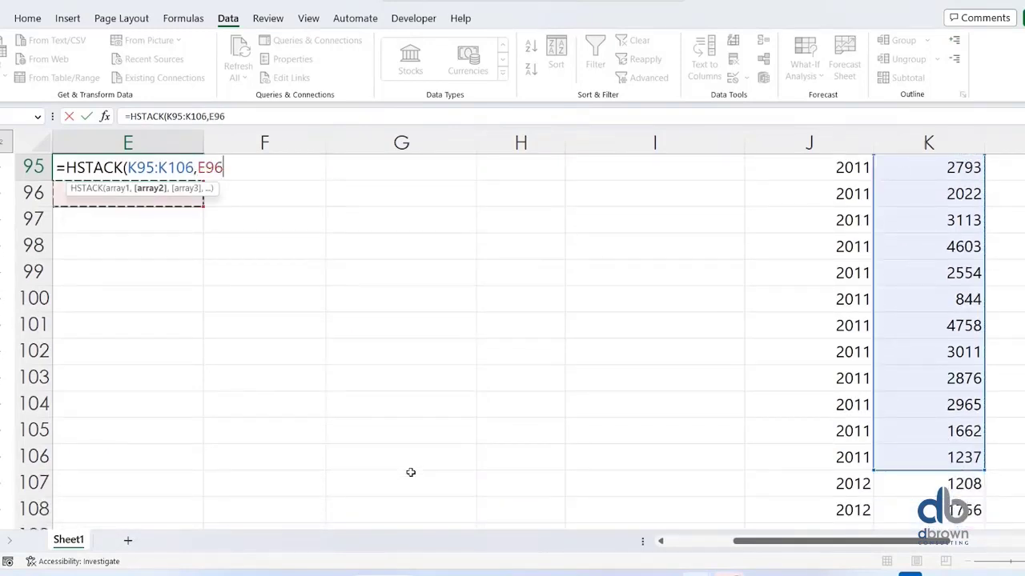
key(Right)
key(Right)
key(Right)
key(Right)
key(Right)
key(Right)
key(Down)
key(Down)
key(Down)
key(Down)
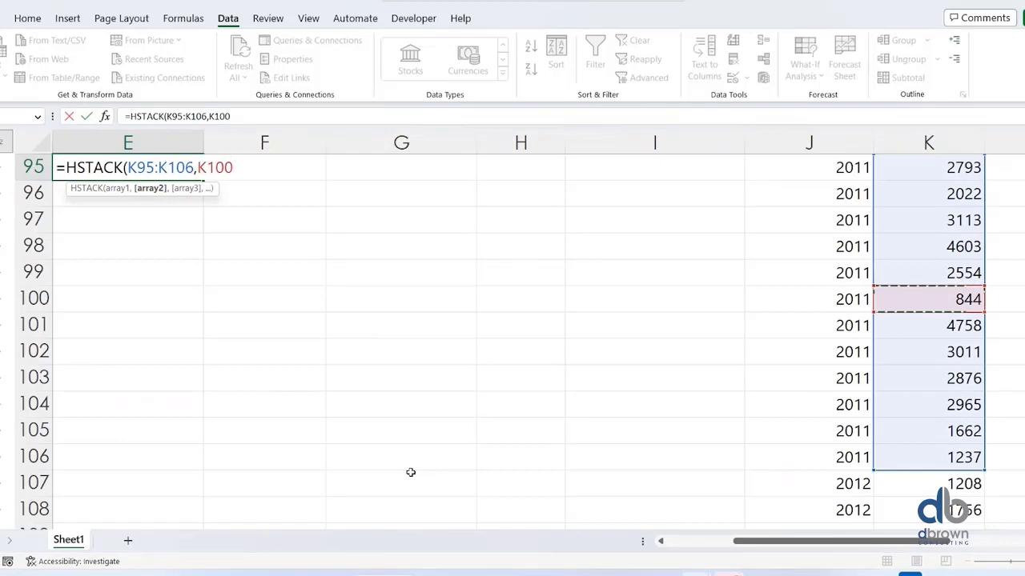
key(Down)
key(Down)
key(Down)
key(Down)
key(Down)
key(Down)
key(Down)
key(Down)
key(Down)
key(Down)
key(Up)
key(Up)
key(Up)
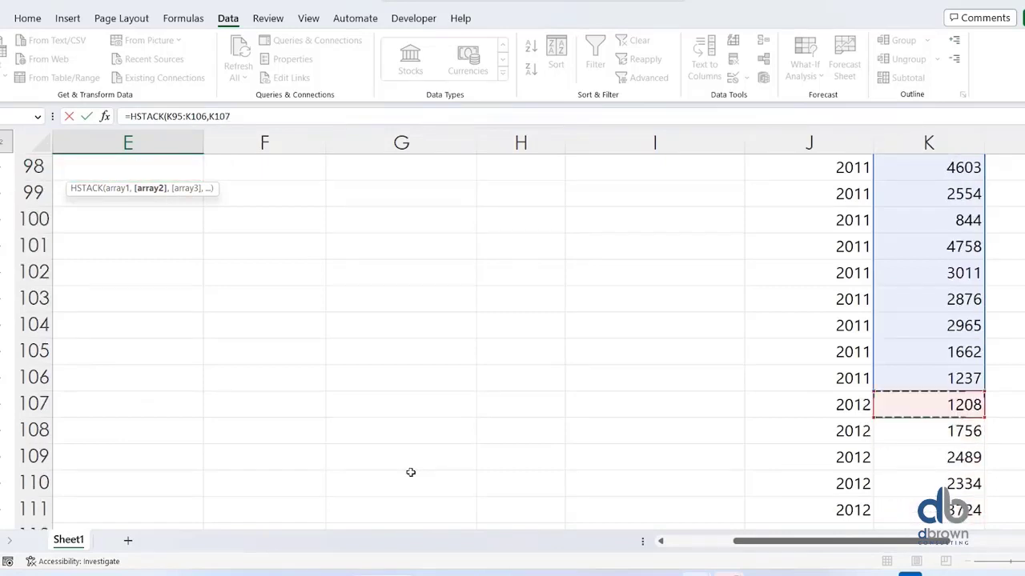
key(shift+Down)
key(shift+Down)
key(shift+Down)
key(shift+Down)
key(shift+Down)
key(shift+Down)
key(shift+Down)
key(shift+Down)
key(shift+Down)
key(shift+Down)
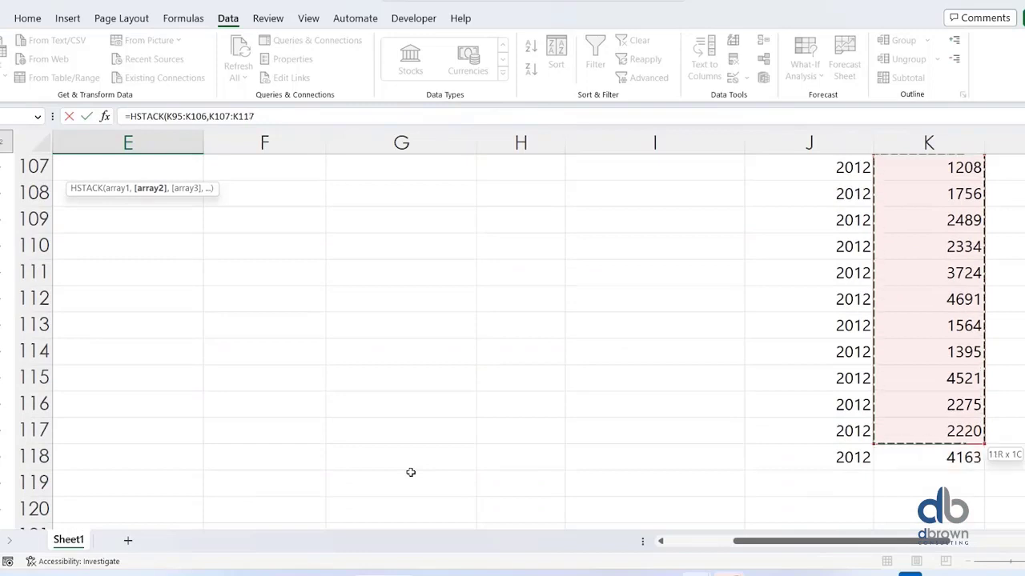
key(shift+Down)
text())
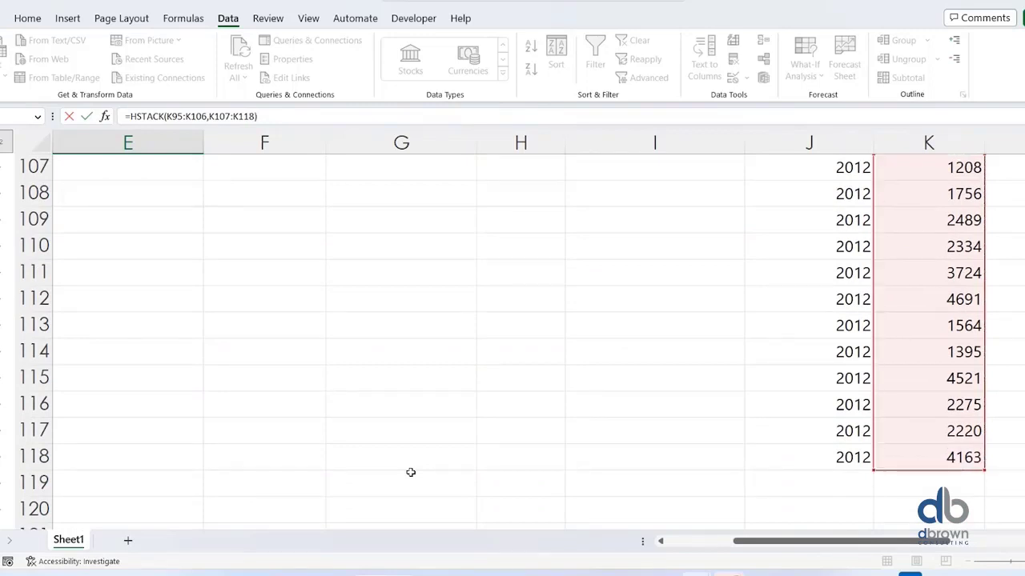
key(Return)
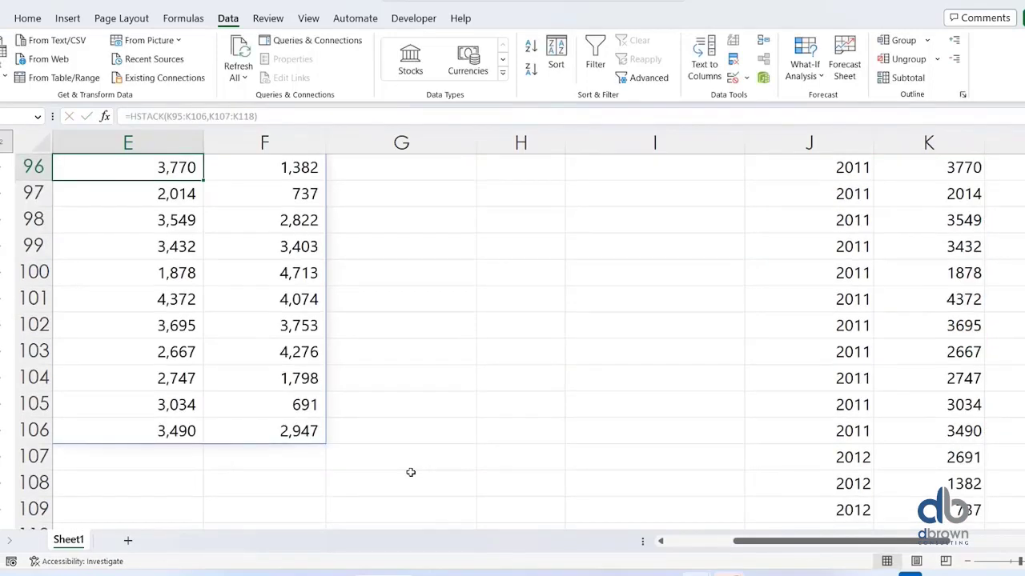
Check the stacked amounts in the 2011 and 2012 columns and the formula in E95.
key(Left)
key(Left)
key(Right)
key(Right)
key(Right)
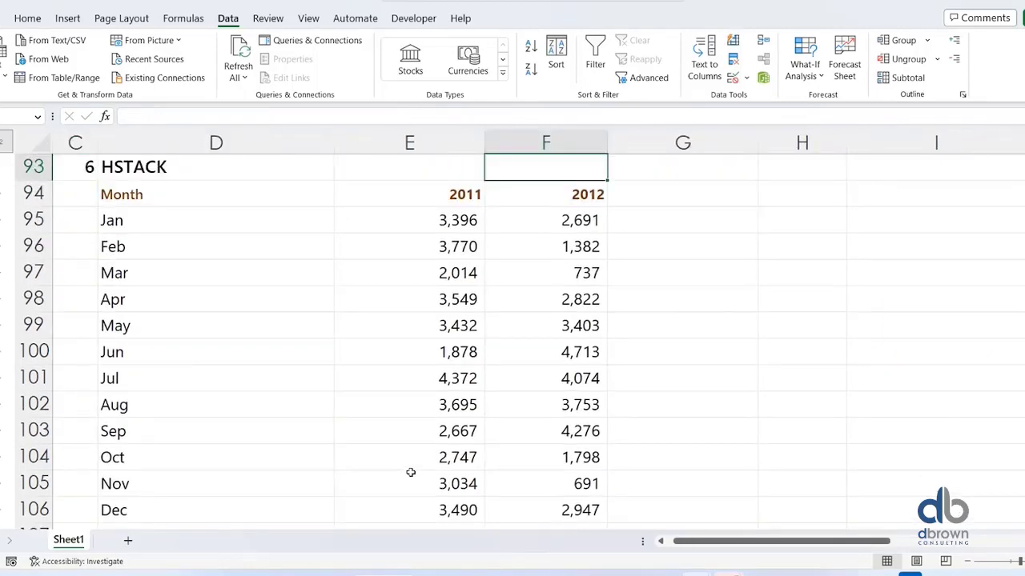
key(Down)
key(Down)
key(Left)
key(Right)
key(Left)
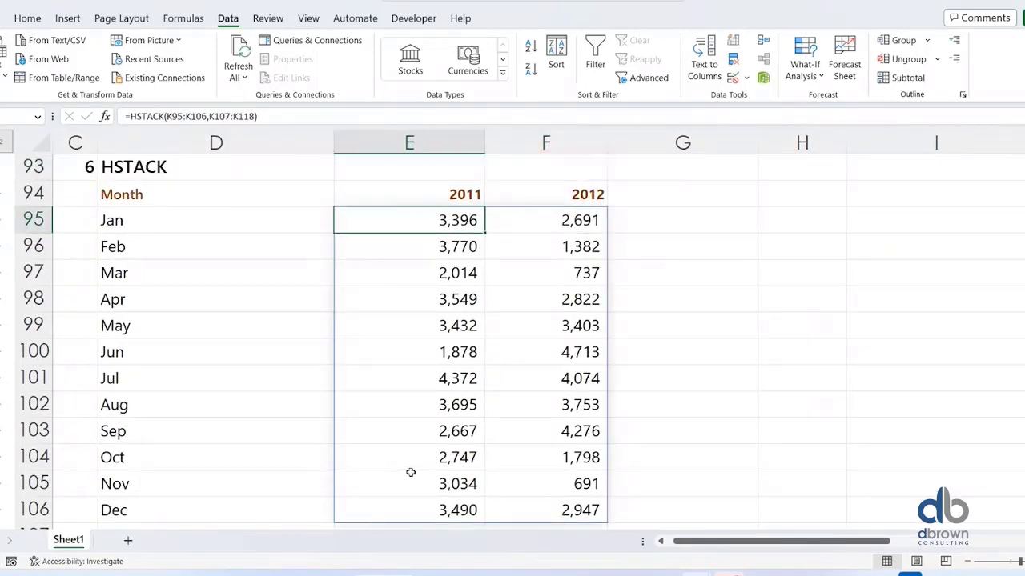
key(Right)
key(Left)
Go to the TOCOL / TOROW section and examine the Operation, Sales and Marketing staff lists.
scroll(256, 412, down, 6)
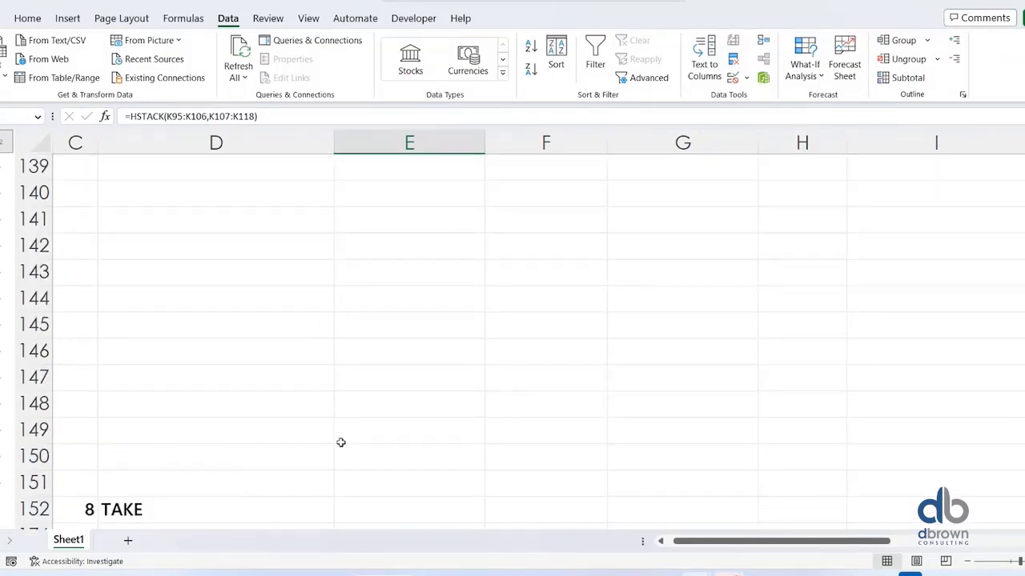
scroll(339, 441, up, 6)
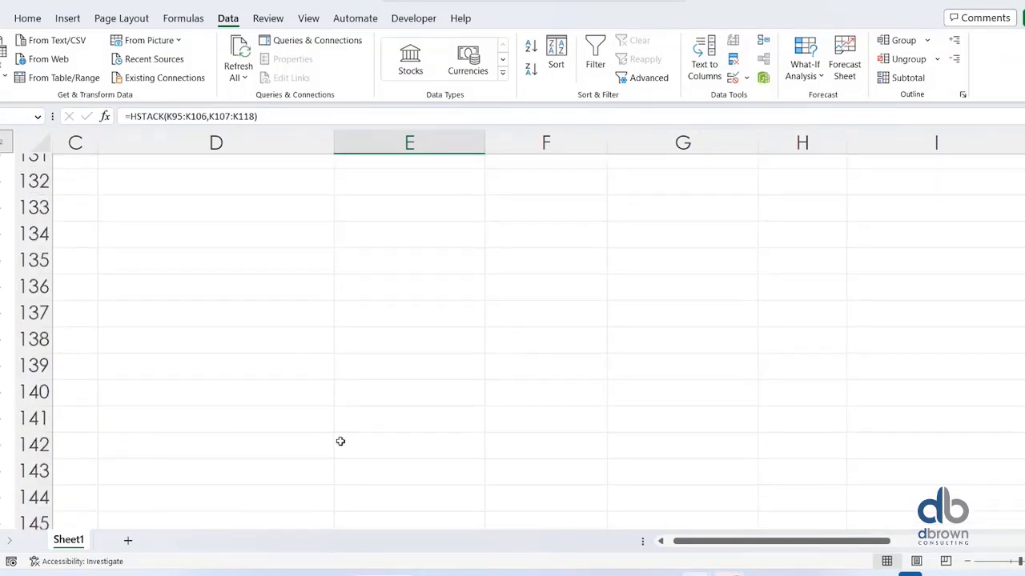
click(212, 253)
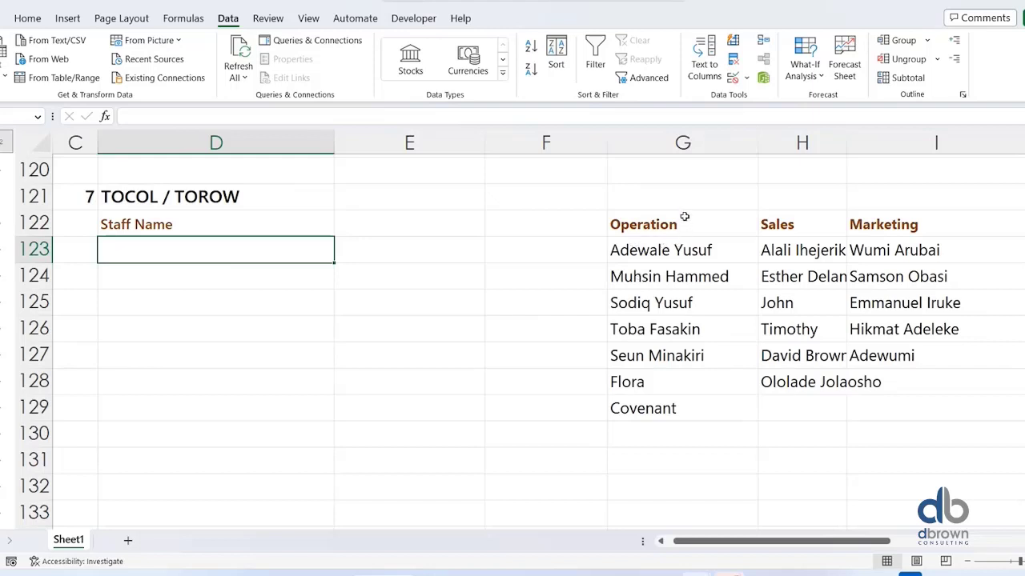
drag(685, 216, 691, 395)
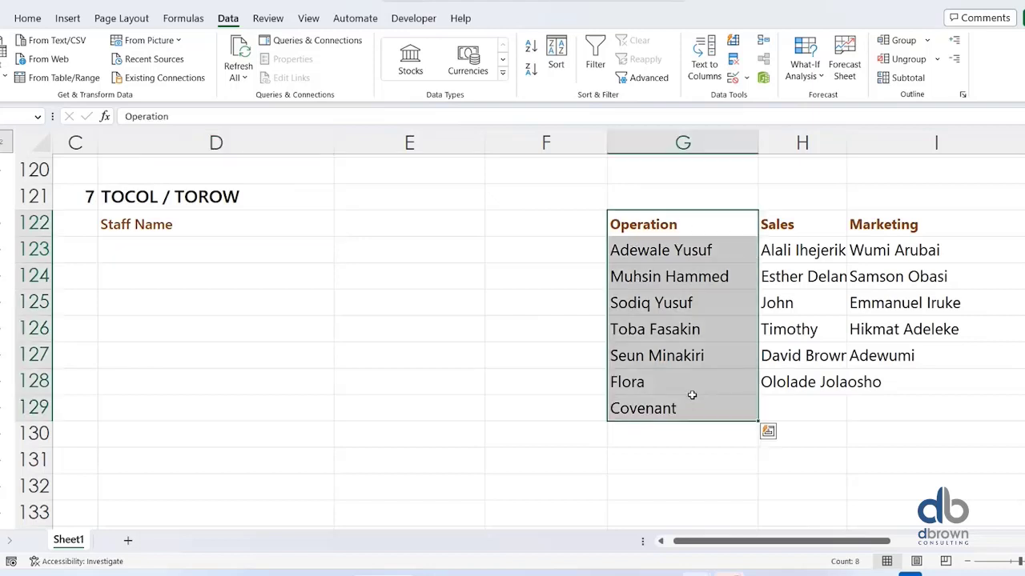
drag(816, 207, 840, 407)
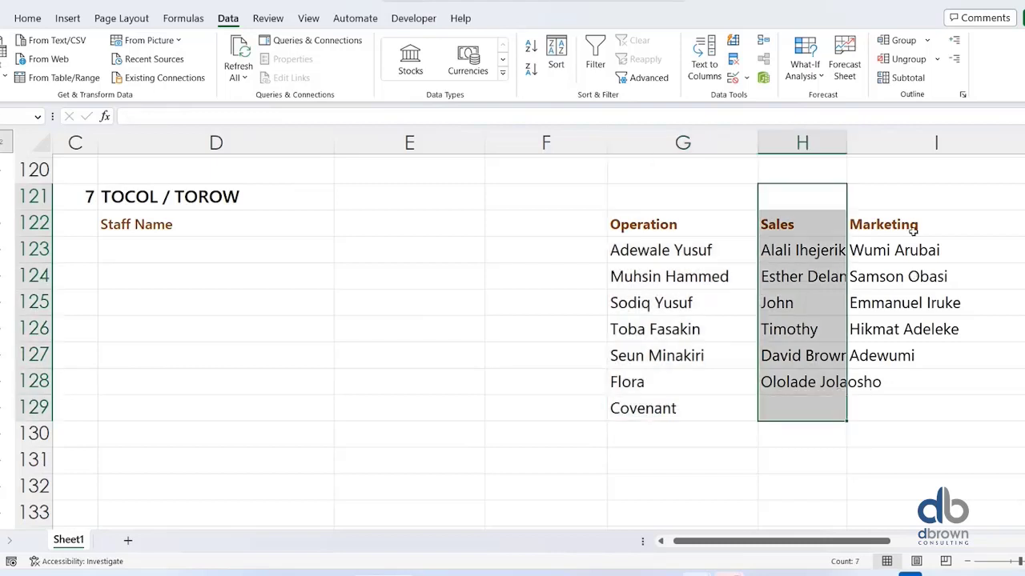
drag(913, 230, 953, 385)
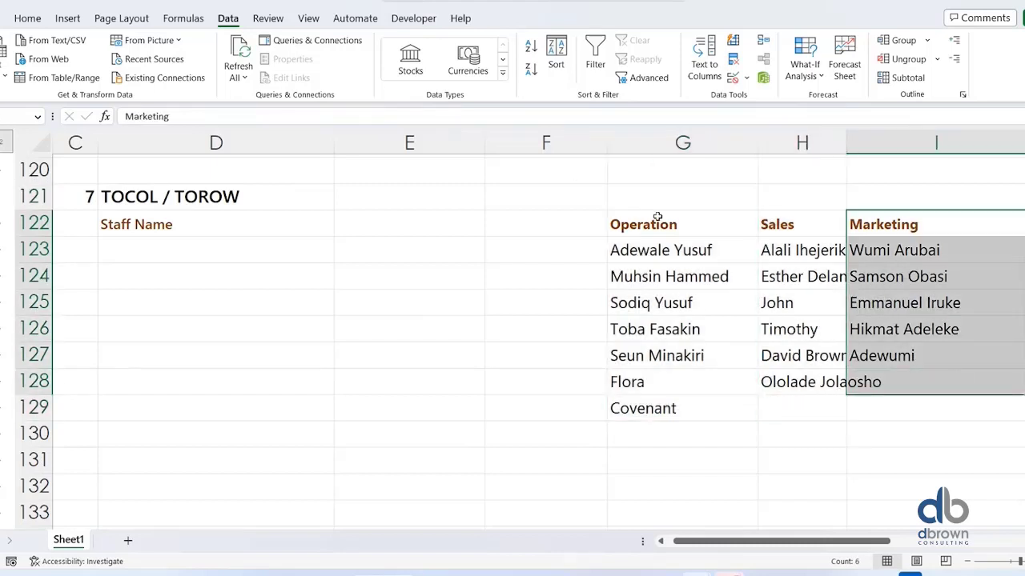
drag(656, 216, 913, 411)
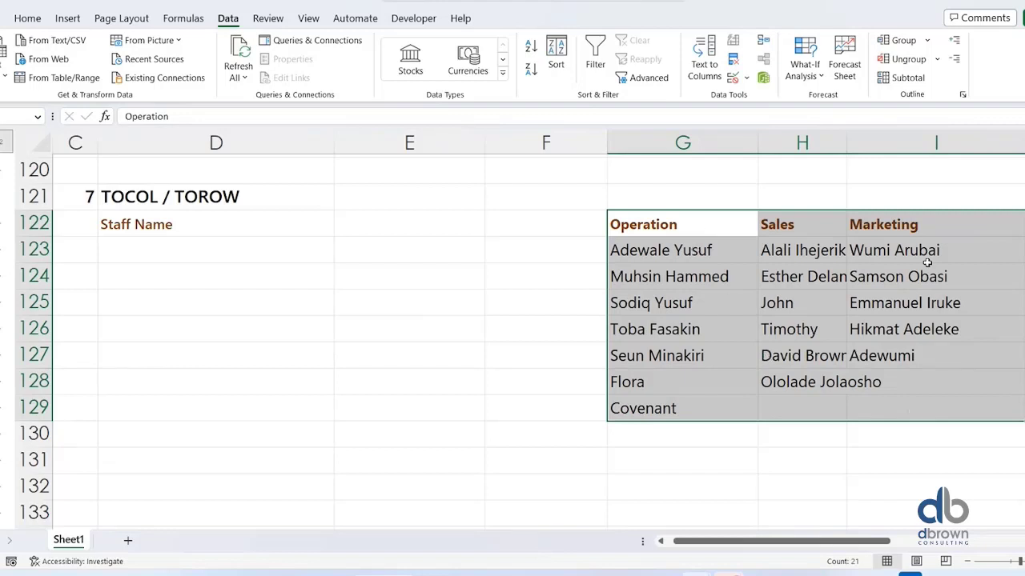
drag(812, 241, 822, 383)
click(704, 436)
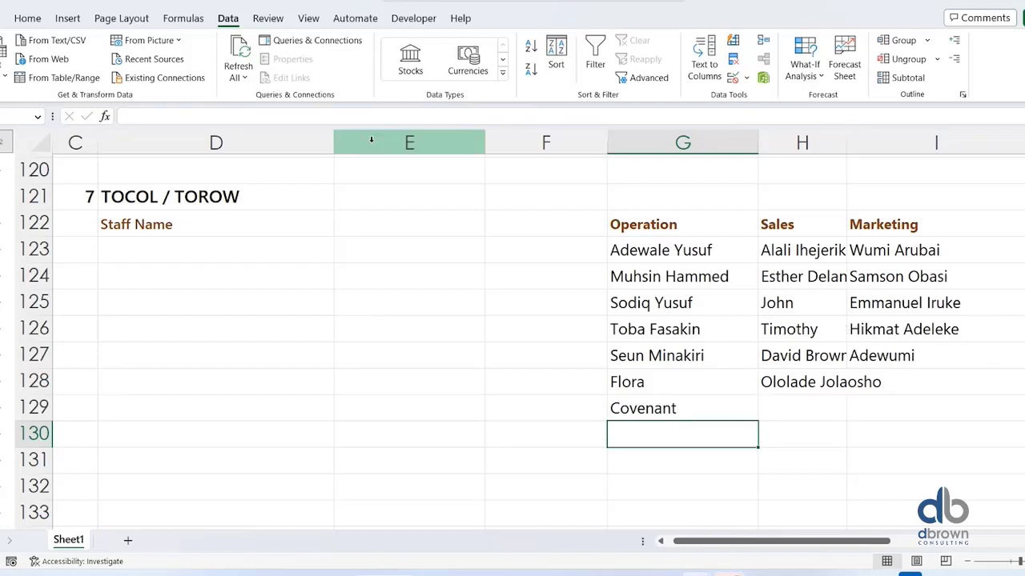
Enter =TOCOL(G123:I129) in D123 to combine the three department lists under Staff Name, and review the resulting list.
click(208, 259)
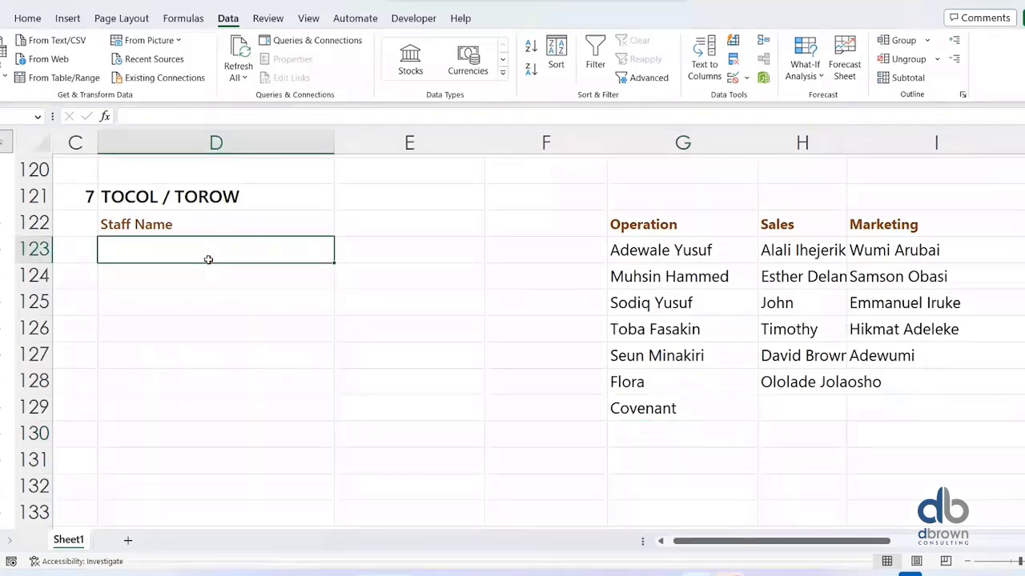
text(=toc)
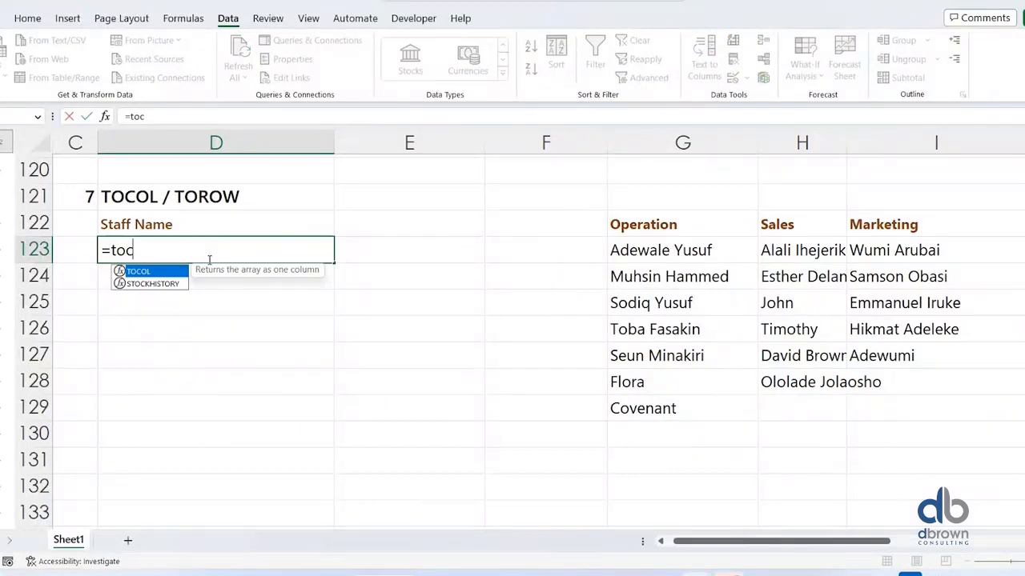
key(Tab)
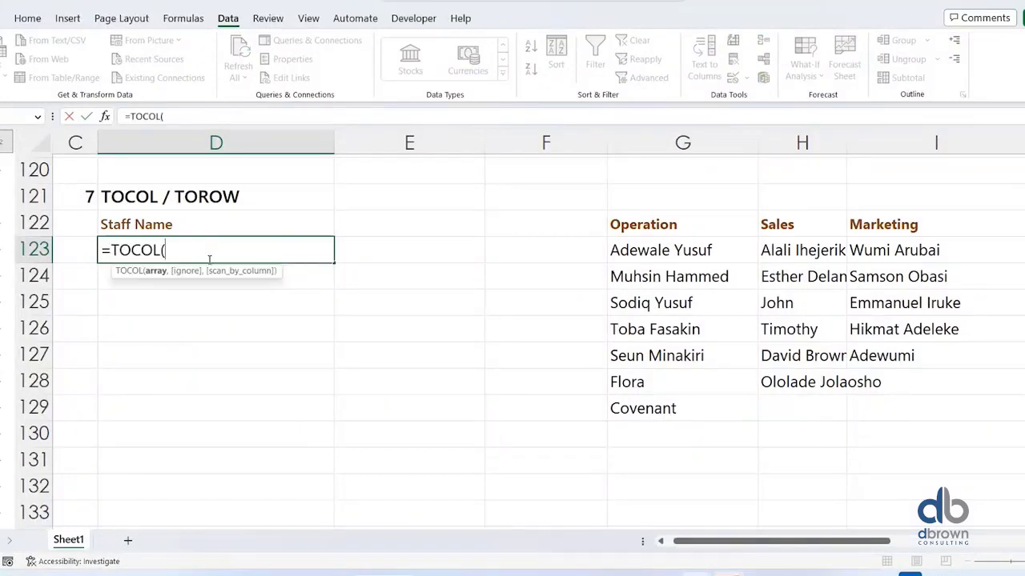
drag(635, 251, 868, 410)
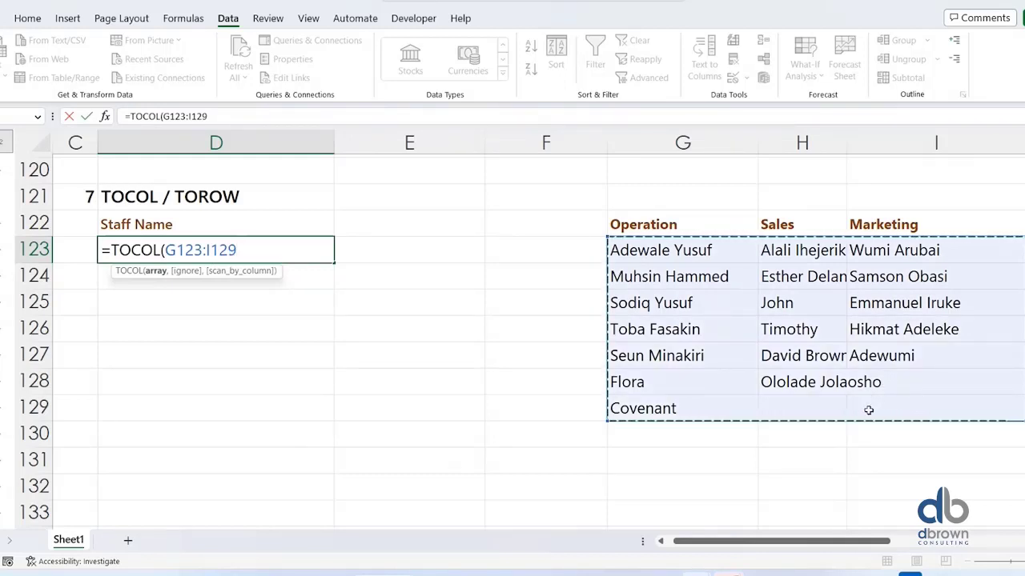
key(Return)
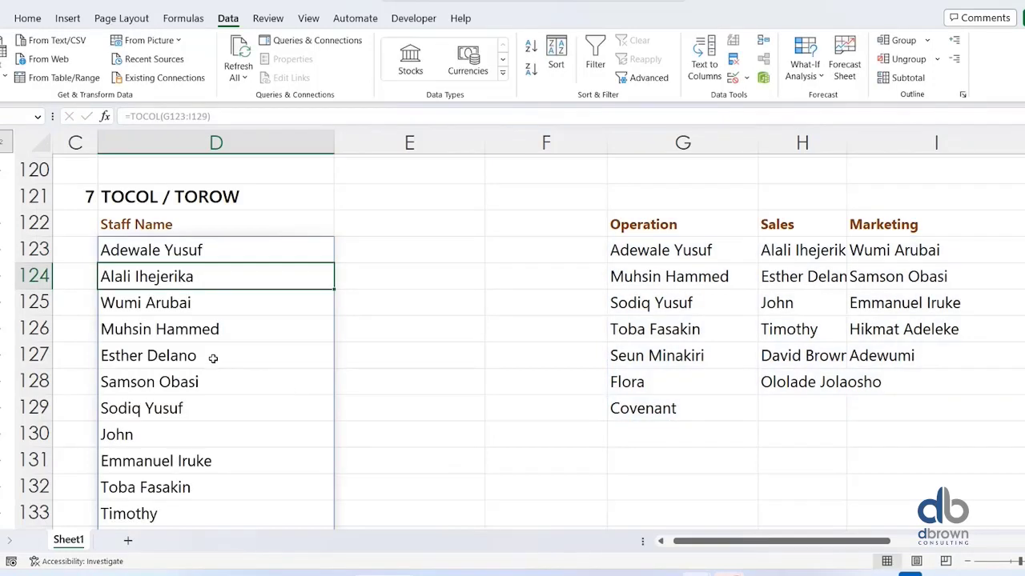
scroll(213, 358, down, 3)
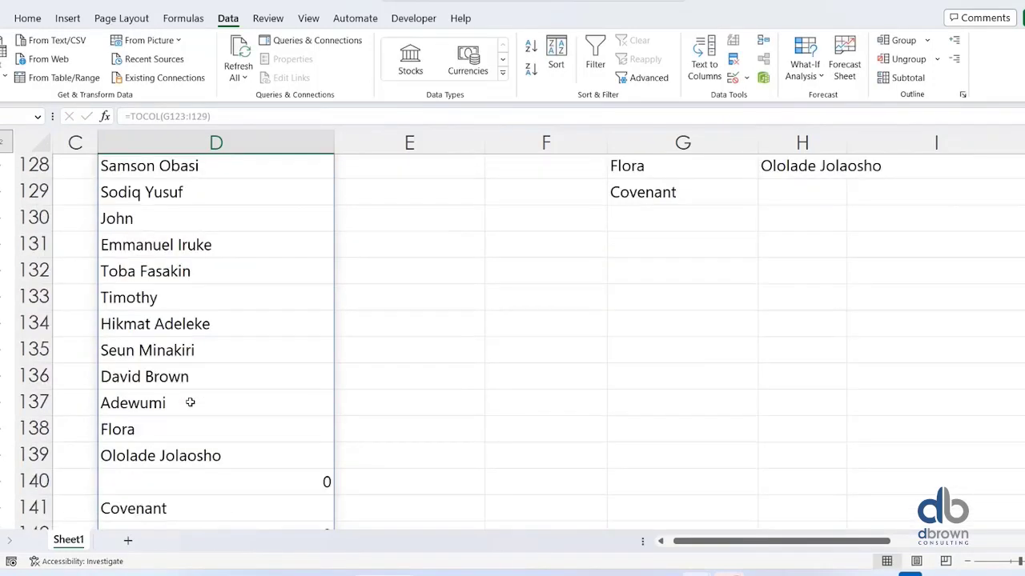
Set the ignore argument to 3 (blanks and errors) in D123, giving =TOCOL(G123:I129,3), and check the end of the combined staff list.
scroll(190, 401, down, 2)
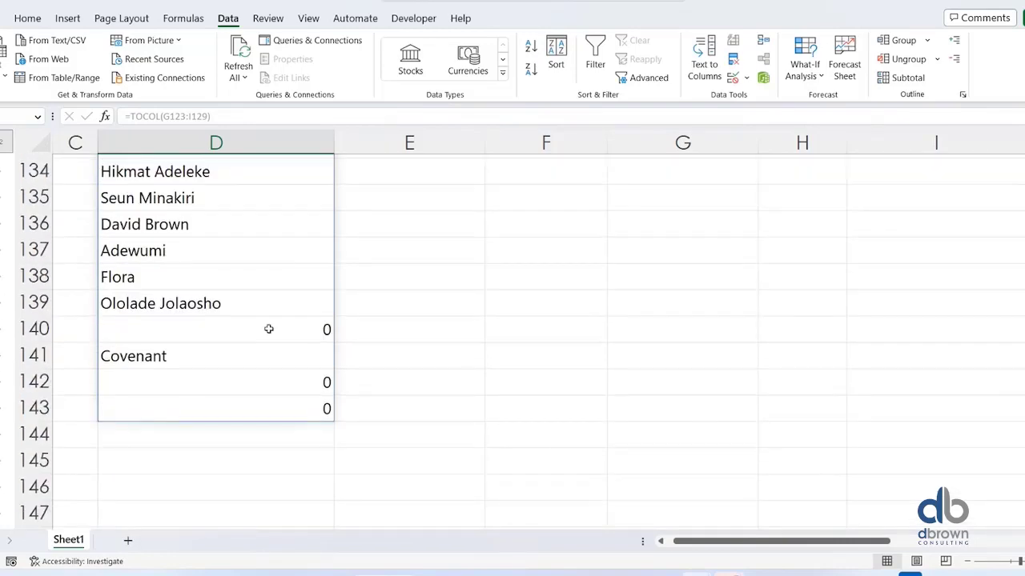
scroll(285, 324, up, 5)
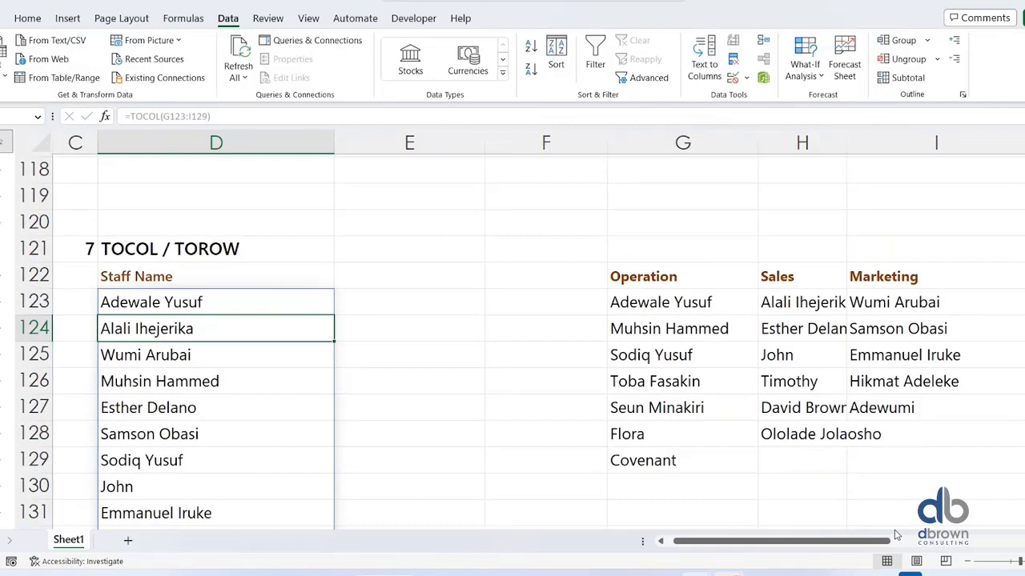
click(237, 296)
double_click(236, 297)
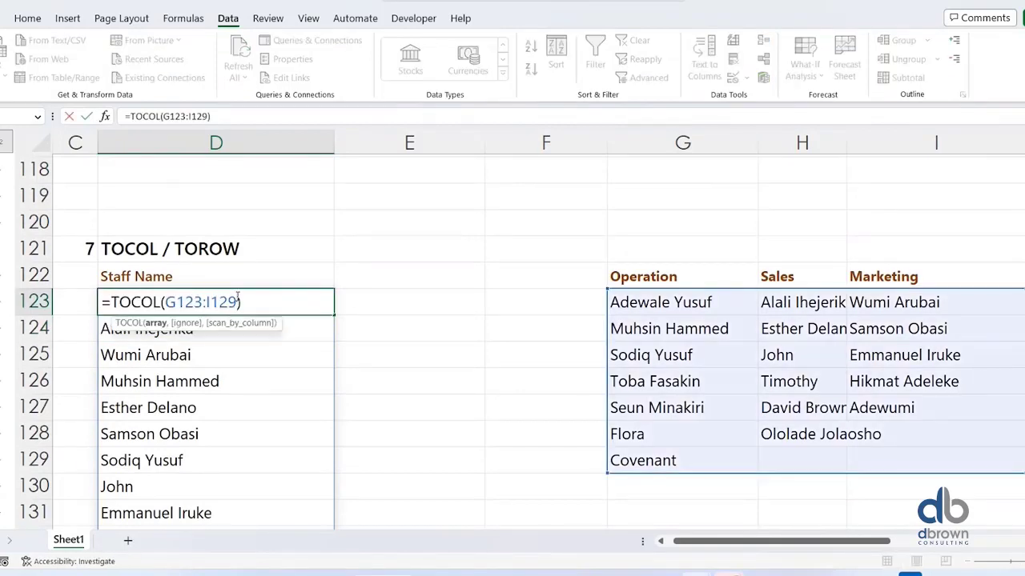
key(BackSpace)
text(,)
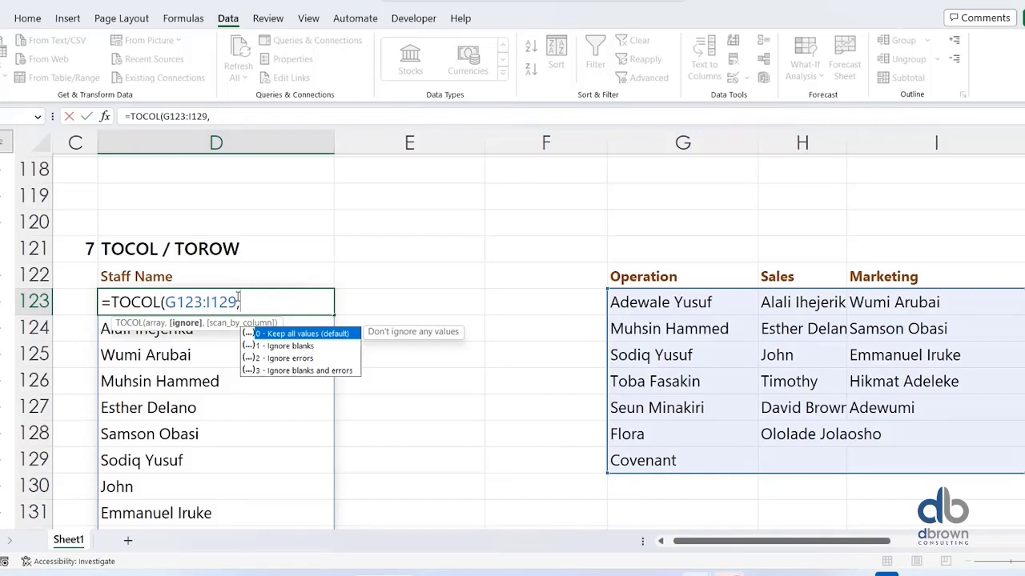
key(Down)
key(Down)
key(Down)
key(Tab)
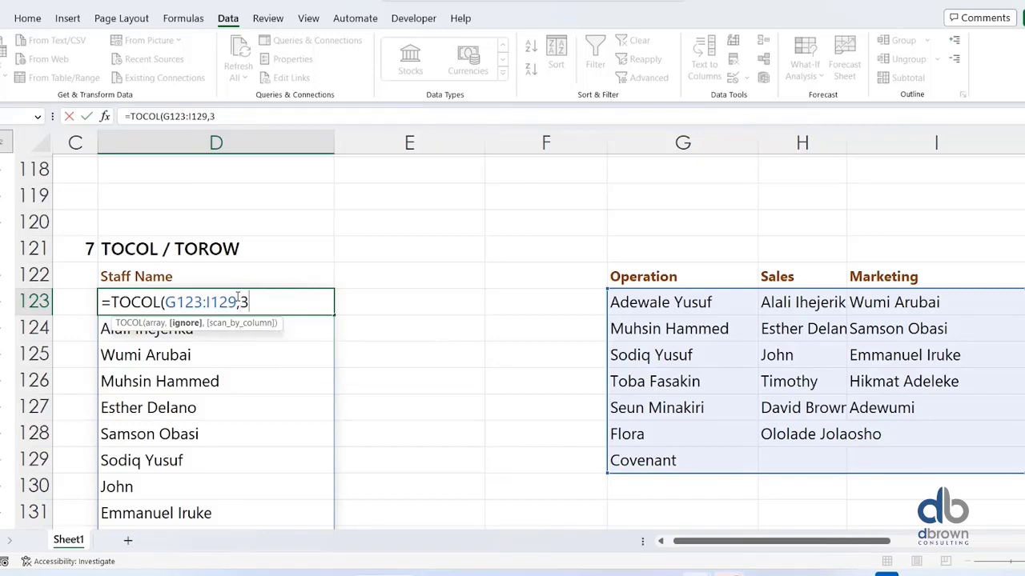
text())
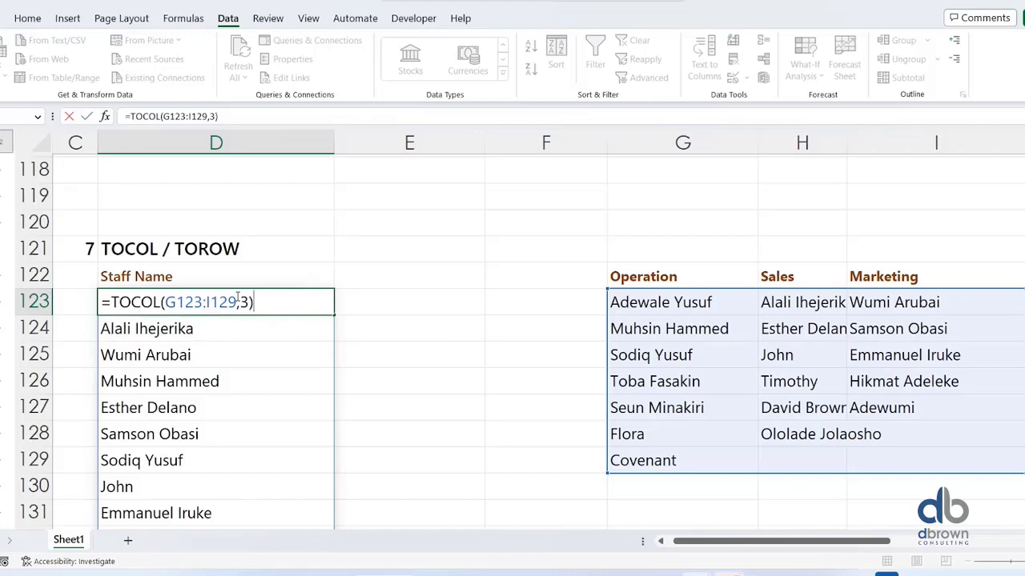
key(Return)
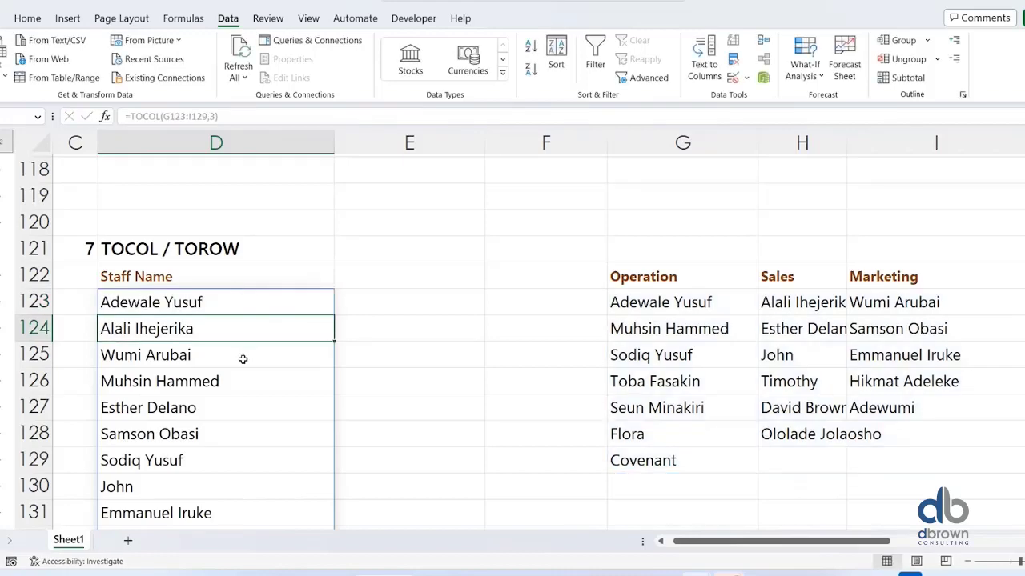
scroll(243, 360, down, 5)
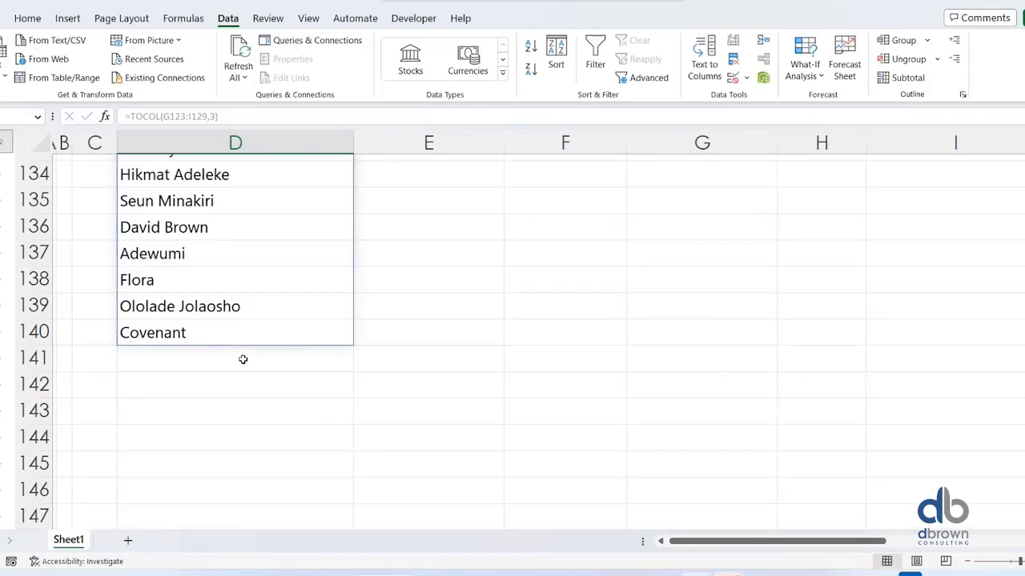
scroll(243, 359, up, 5)
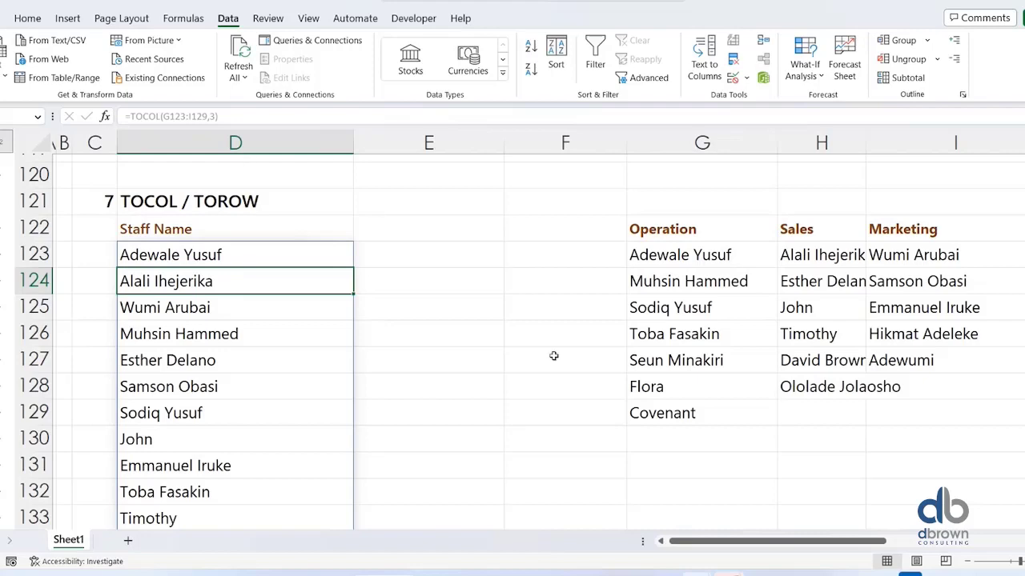
Examine the Departments list in J123:J128 beside the three staff lists.
click(693, 298)
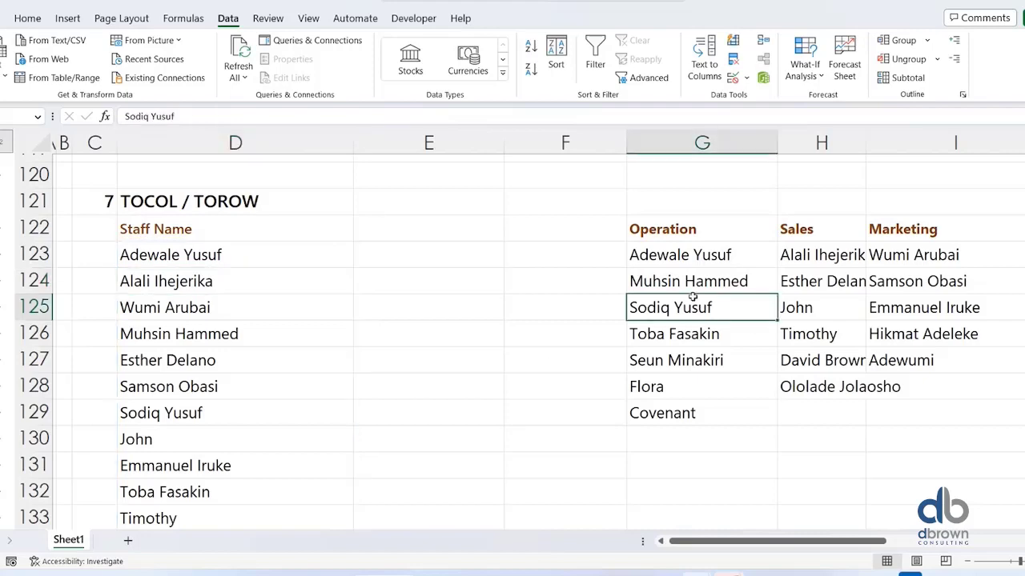
key(Right)
key(Right)
key(Right)
key(Right)
key(Left)
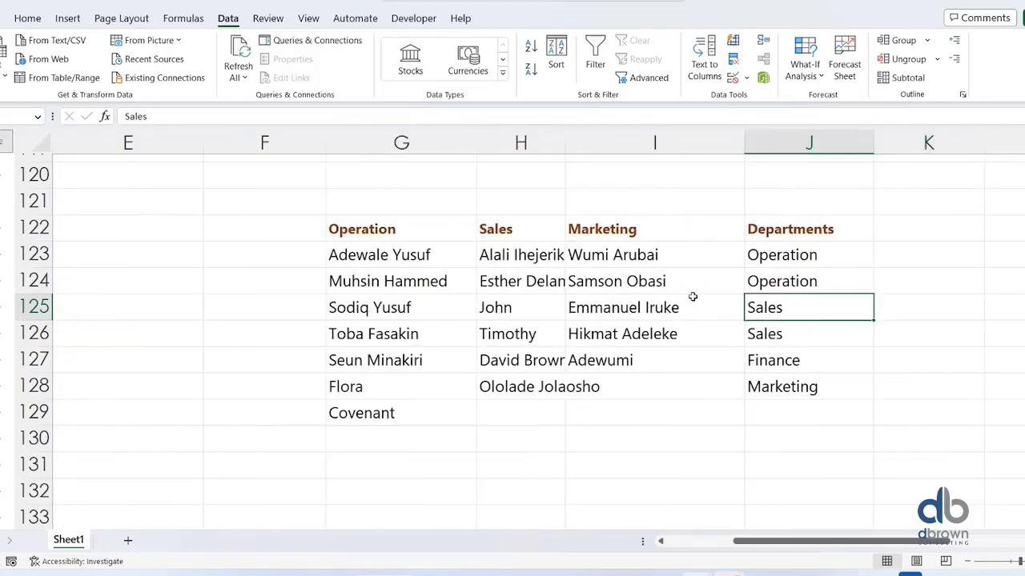
key(Up)
key(Up)
key(Up)
key(Down)
key(Down)
key(Down)
key(Down)
key(Down)
key(Down)
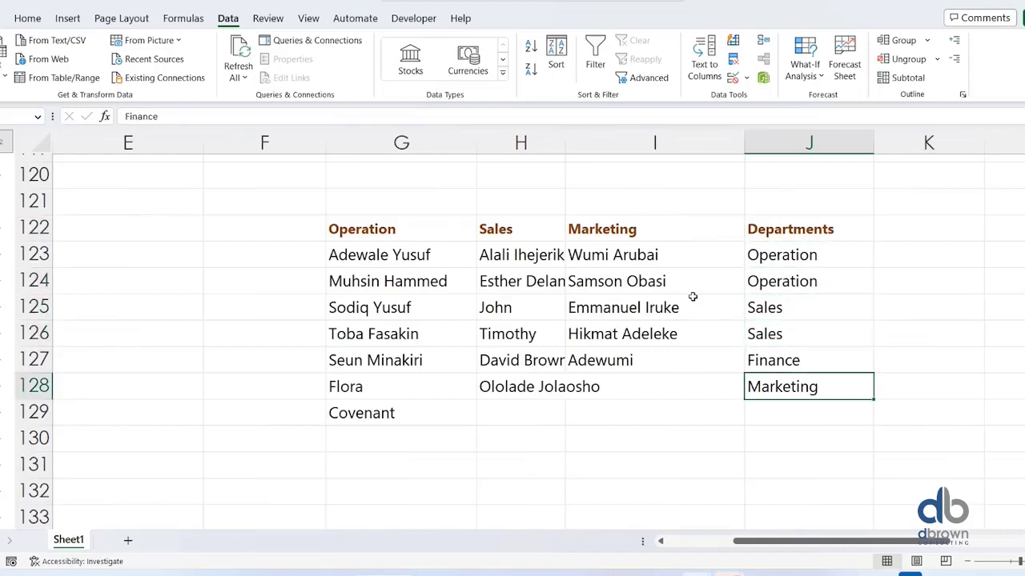
key(Up)
key(Up)
key(Up)
key(Up)
key(Up)
key(Up)
key(Up)
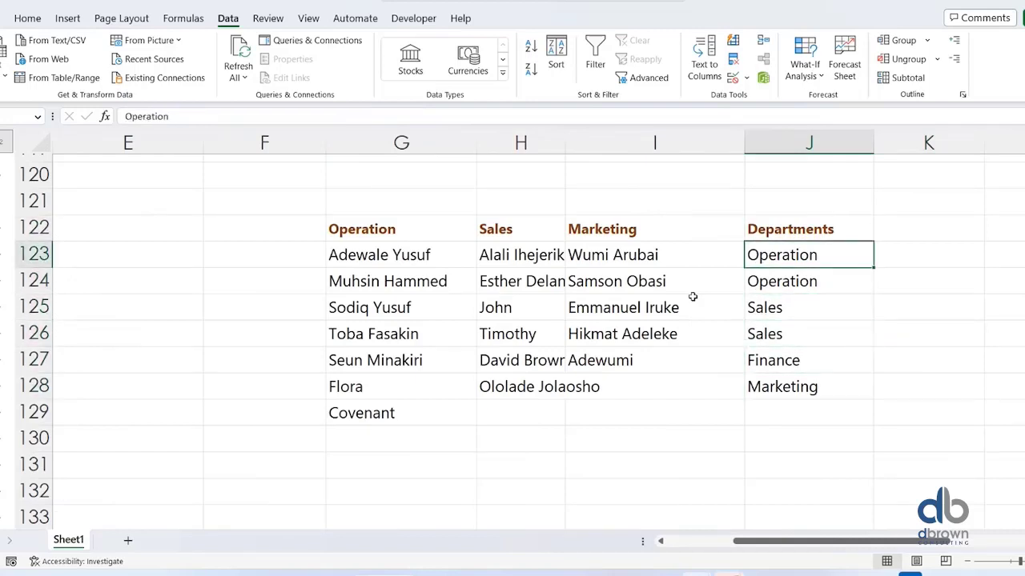
key(Down)
key(Down)
key(Down)
key(Down)
key(Down)
key(Down)
key(Down)
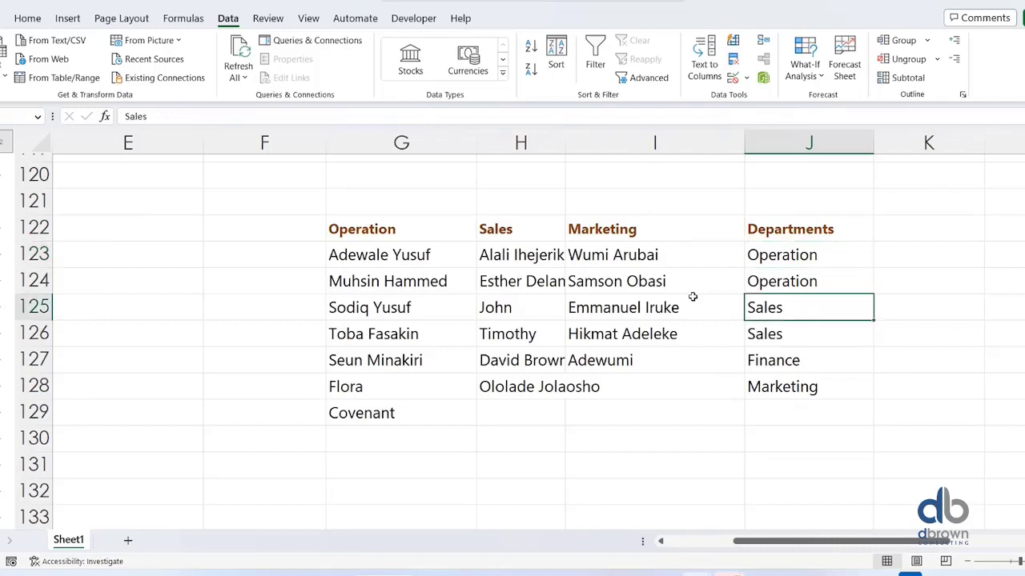
Enter =TOROW(J123:J128) in G131 to lay the Departments list out in a single row.
key(Down)
key(Down)
key(Down)
key(Left)
key(Left)
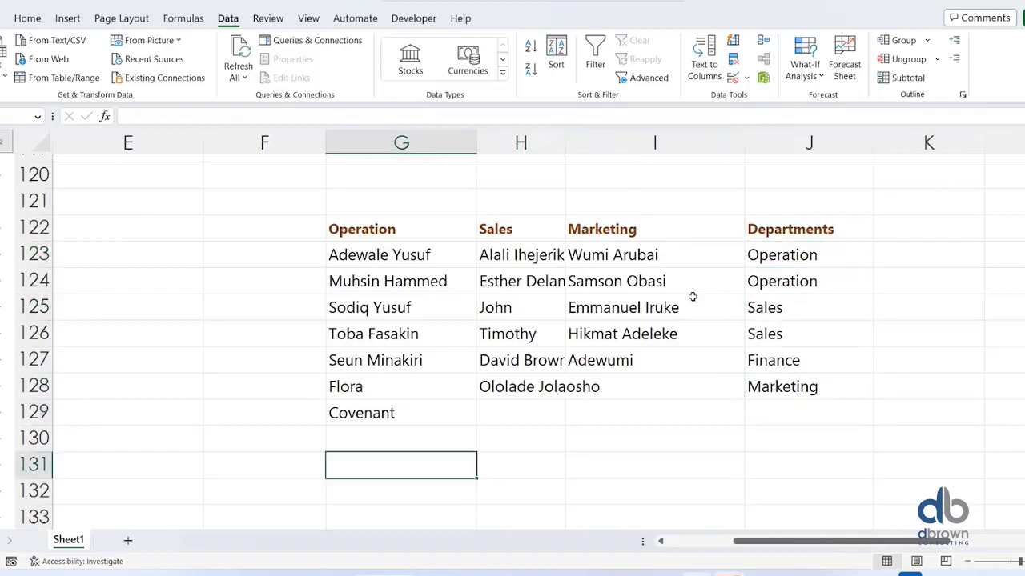
text(=tor)
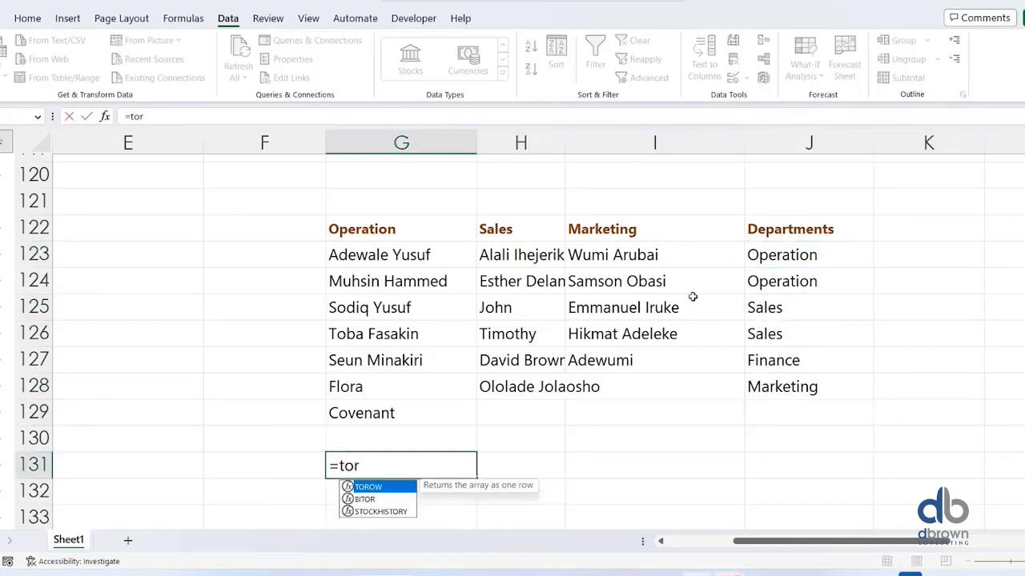
key(Tab)
key(Right)
key(Right)
key(Right)
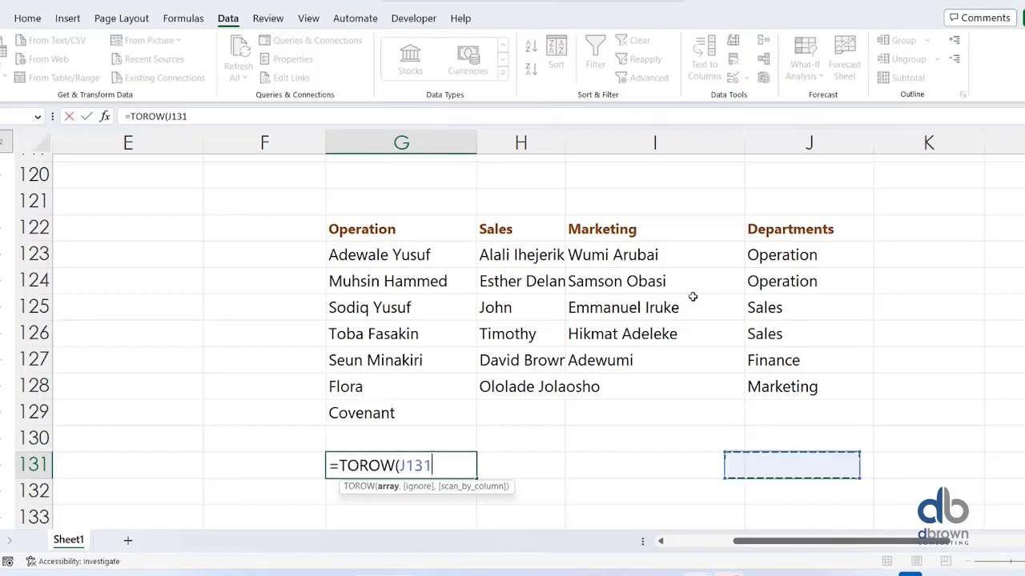
key(Up)
key(Up)
key(Up)
key(Up)
key(Up)
key(Up)
key(Up)
key(Up)
key(shift+Down)
key(shift+Down)
key(shift+Down)
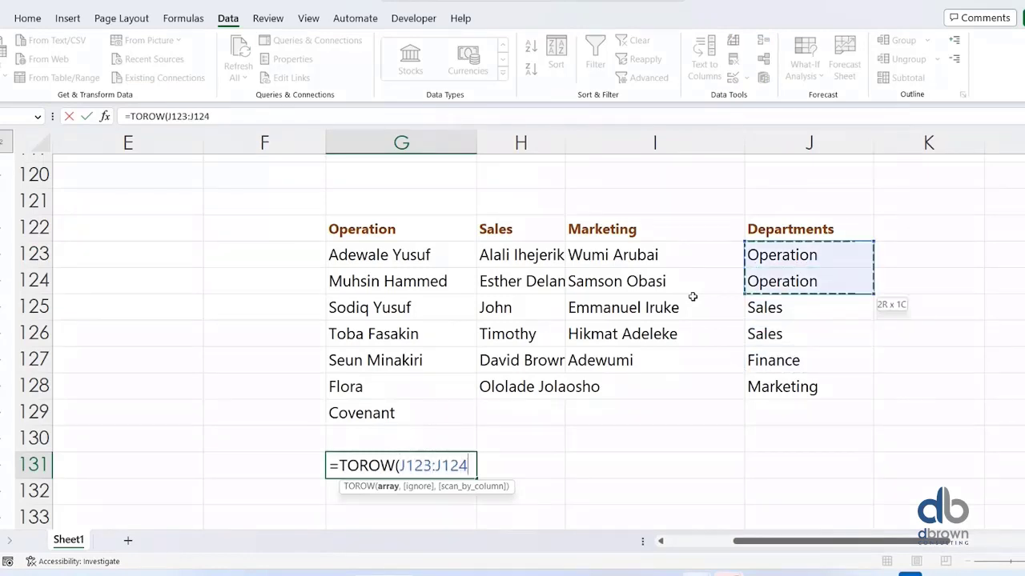
key(shift+Down)
key(shift+Down)
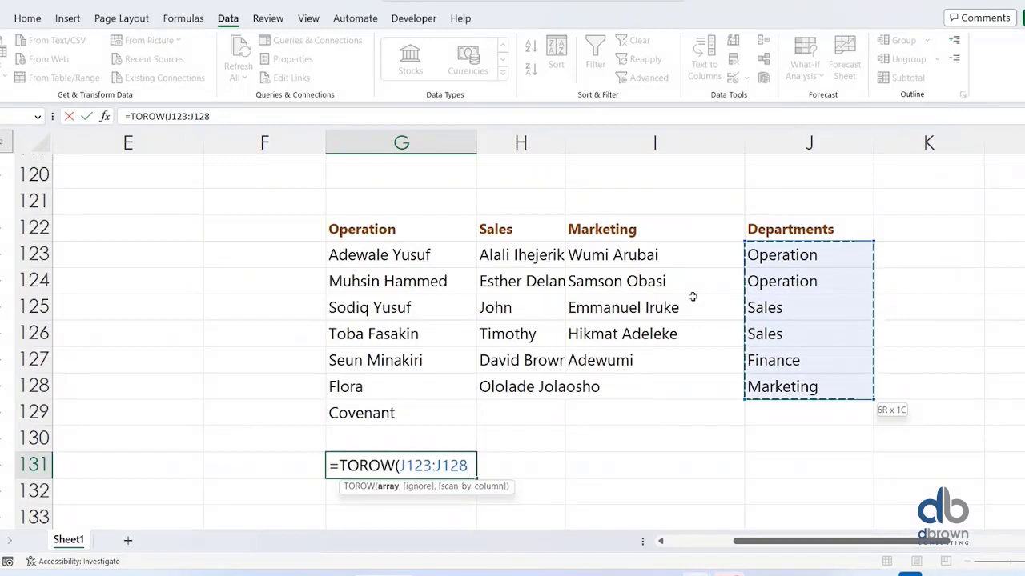
text())
key(Return)
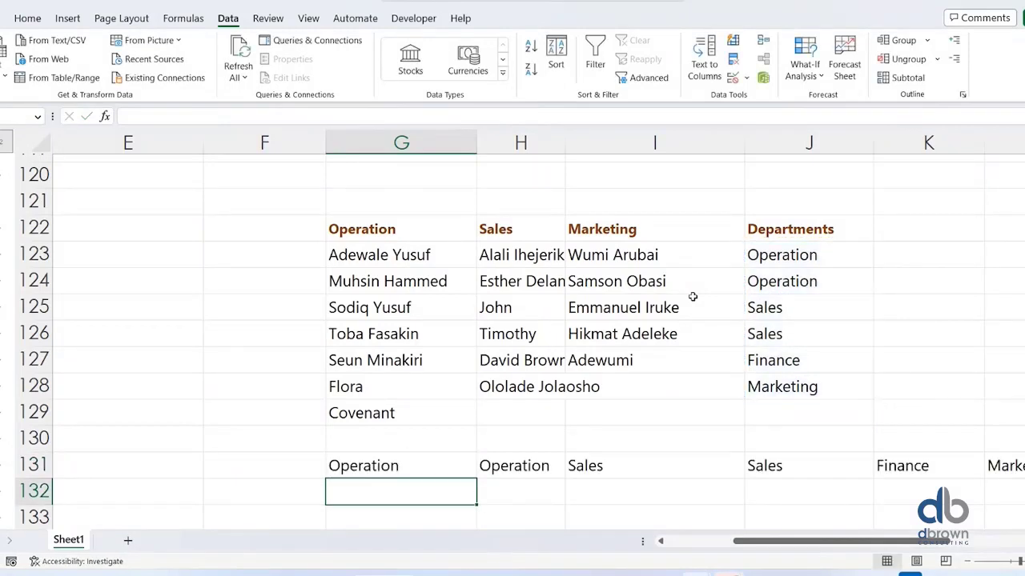
Review the department values spread across row 131 from G131 to L131.
key(Up)
key(Up)
key(Right)
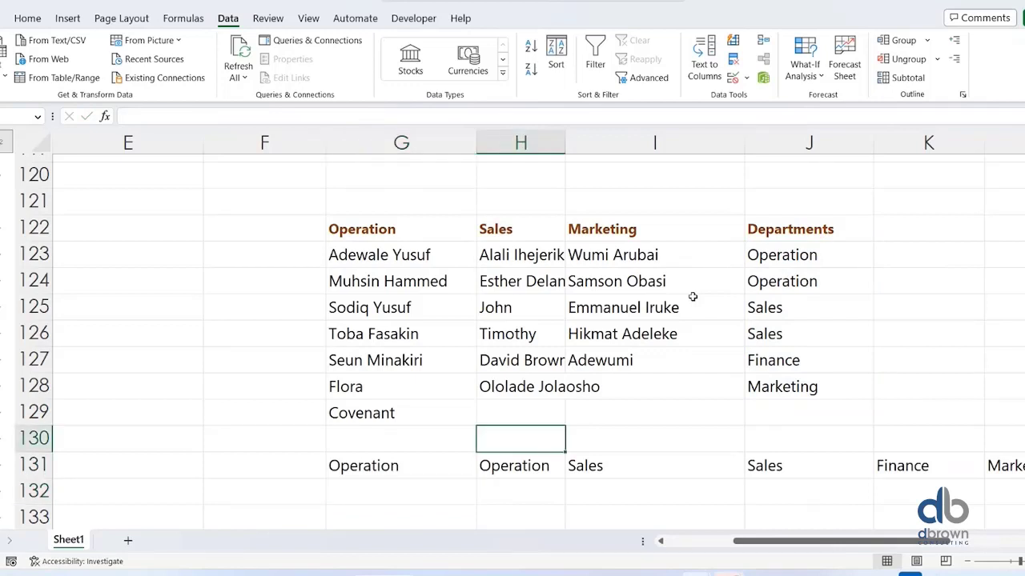
key(Down)
key(Left)
key(Right)
key(Right)
key(Right)
key(Right)
key(Right)
key(Right)
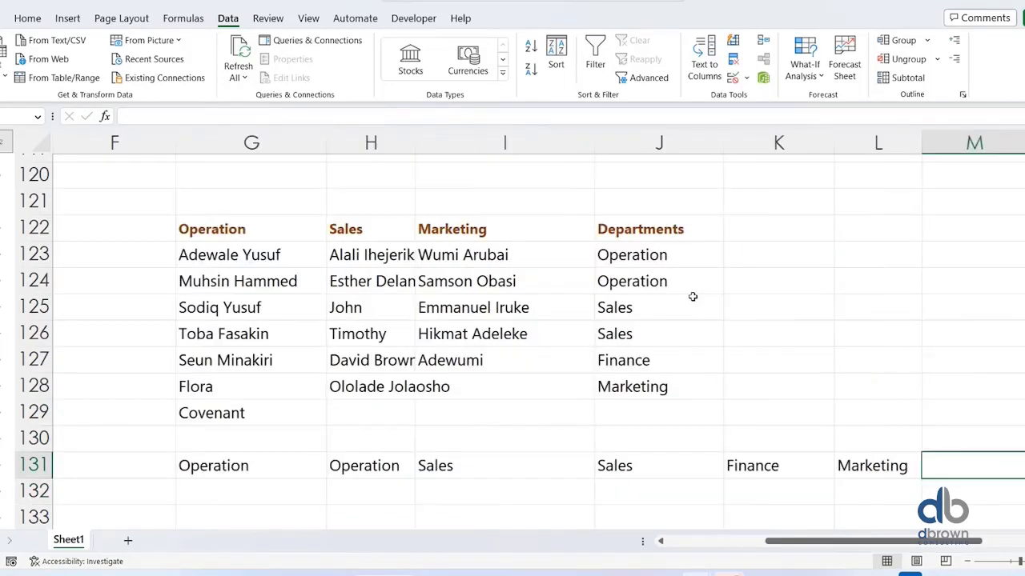
key(Left)
key(Left)
key(Left)
key(Left)
key(Left)
key(Left)
key(Left)
key(Left)
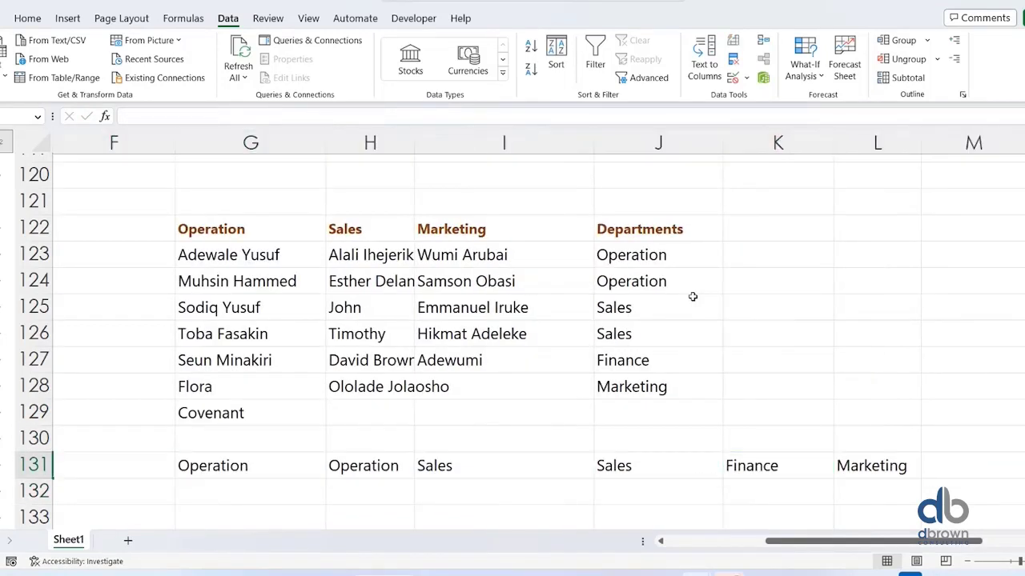
Go to section 8, TAKE, expand its grouped rows and select D155 under the Top 5 Name heading.
key(Left)
key(Left)
key(Left)
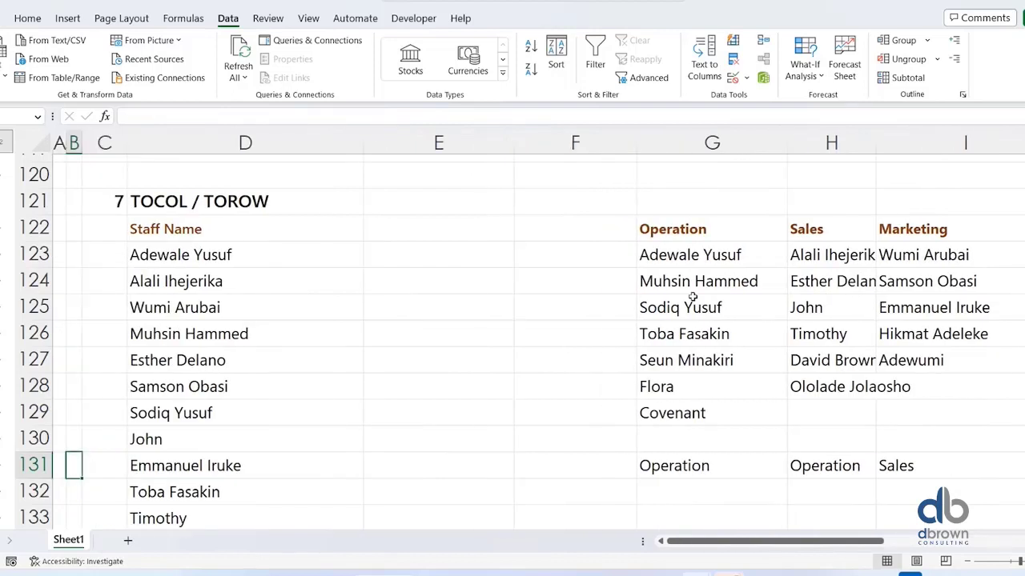
key(Right)
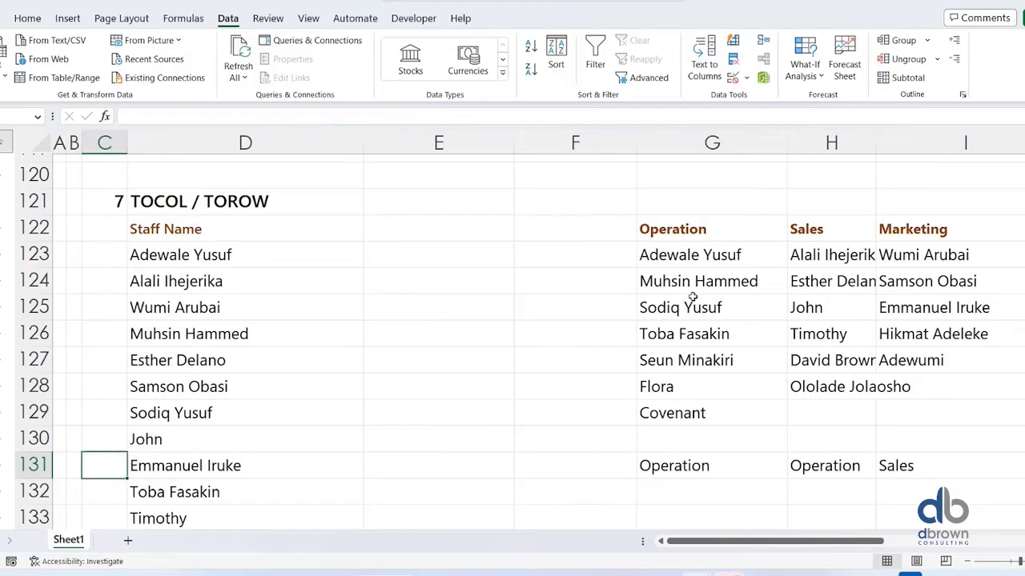
key(Right)
key(Down)
key(Down)
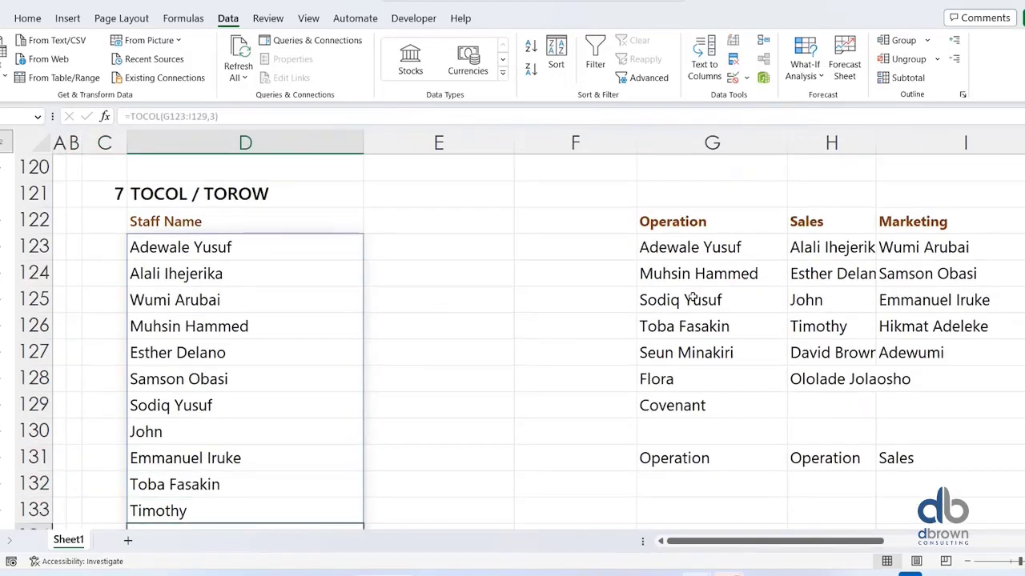
key(Down)
key(Down)
key(Down)
key(Down)
key(Down)
key(Down)
key(Down)
key(Down)
key(Down)
key(Down)
key(Down)
key(Down)
key(Down)
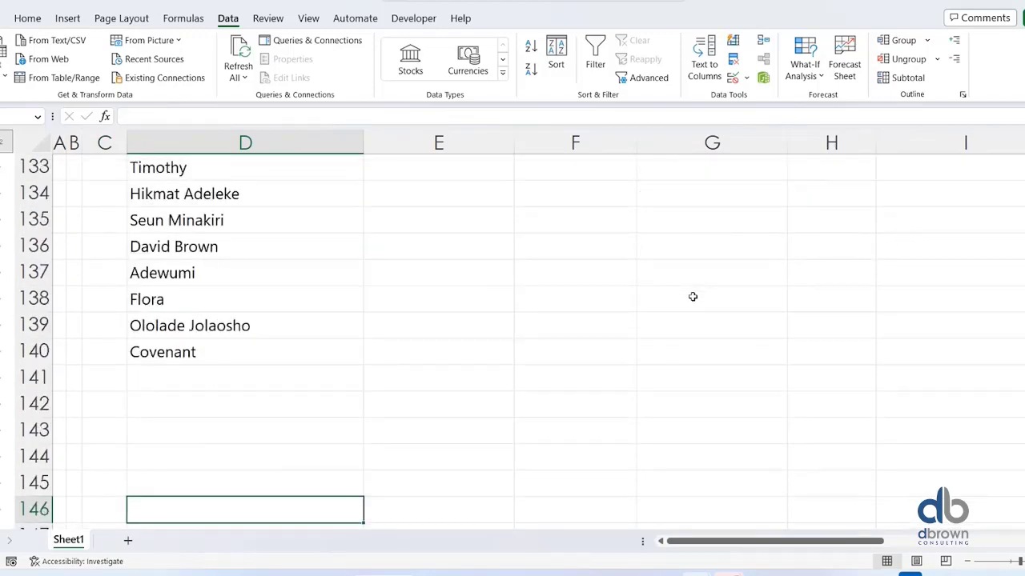
key(Down)
key(Down)
key(Down)
key(Down)
key(Down)
key(Down)
key(Down)
key(Down)
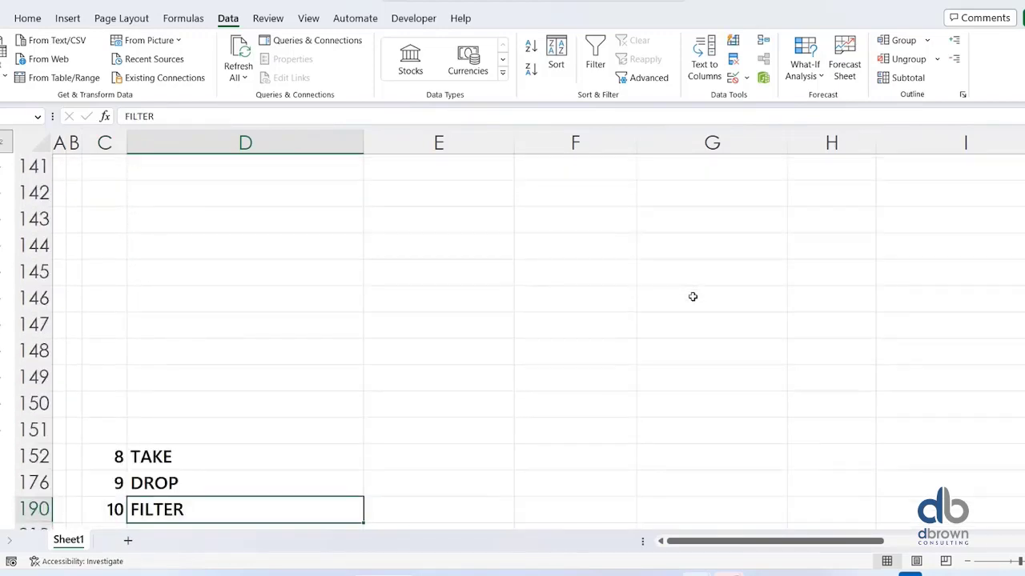
key(Down)
key(Down)
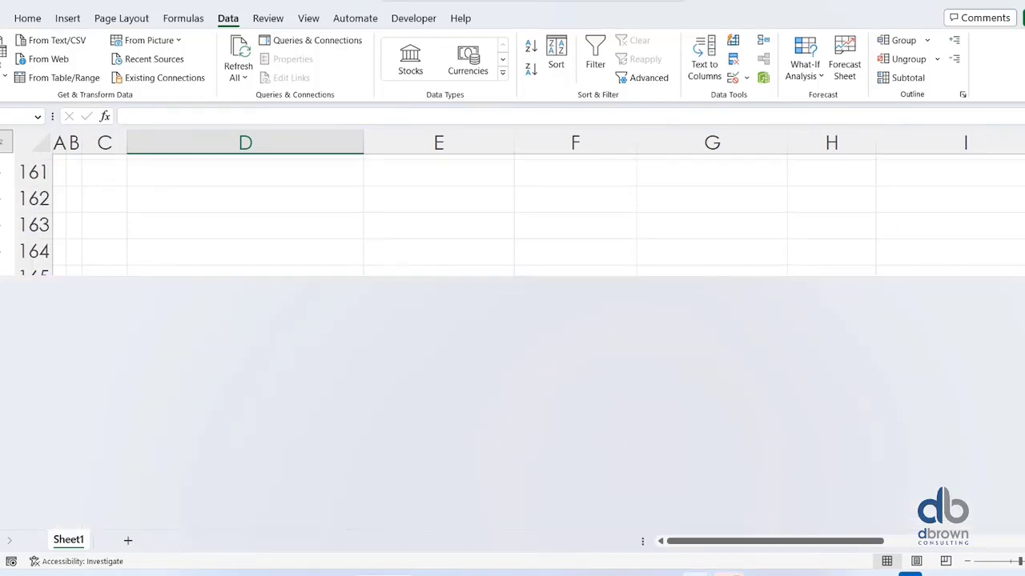
scroll(296, 434, up, 6)
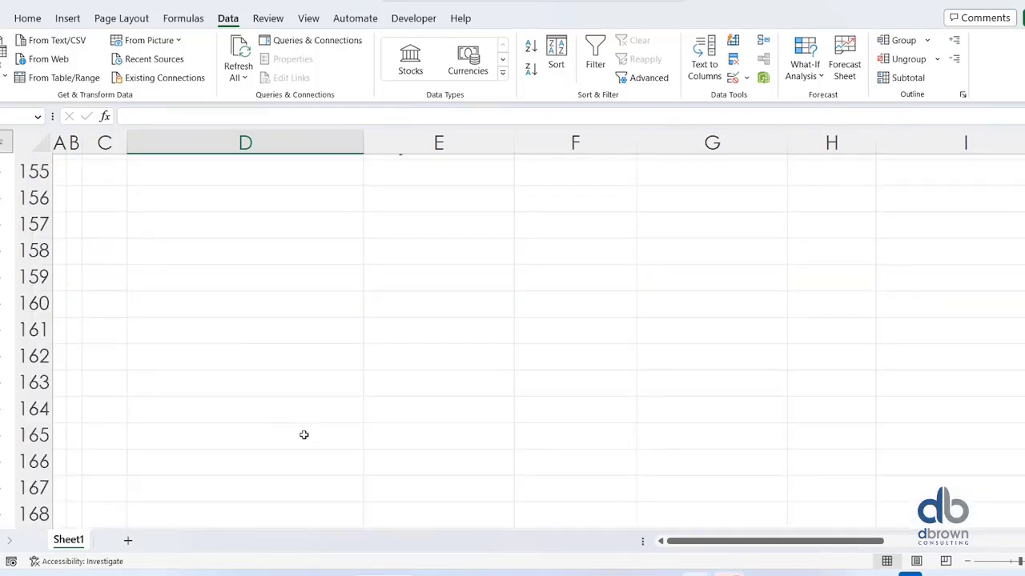
click(285, 390)
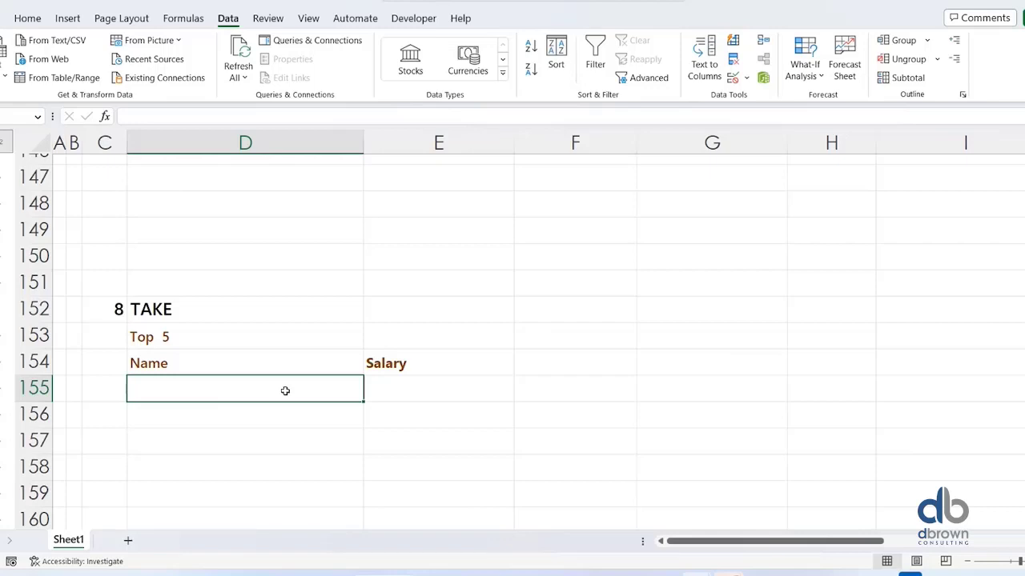
Examine the source table for the TAKE example, with Name and Department columns starting at J154.
key(Right)
key(Right)
key(Right)
key(Right)
key(Right)
key(Right)
key(Right)
key(Right)
key(Left)
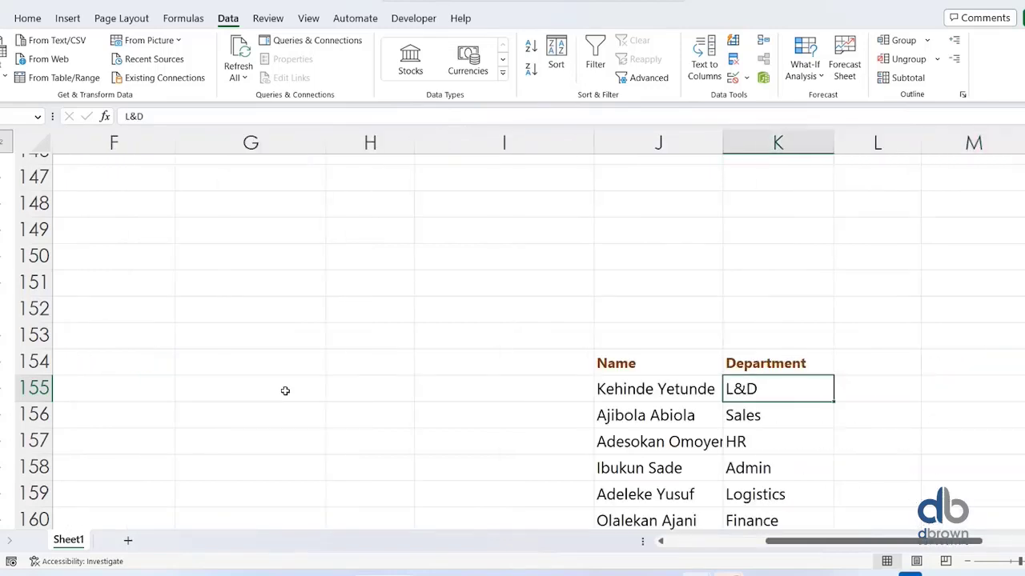
key(Left)
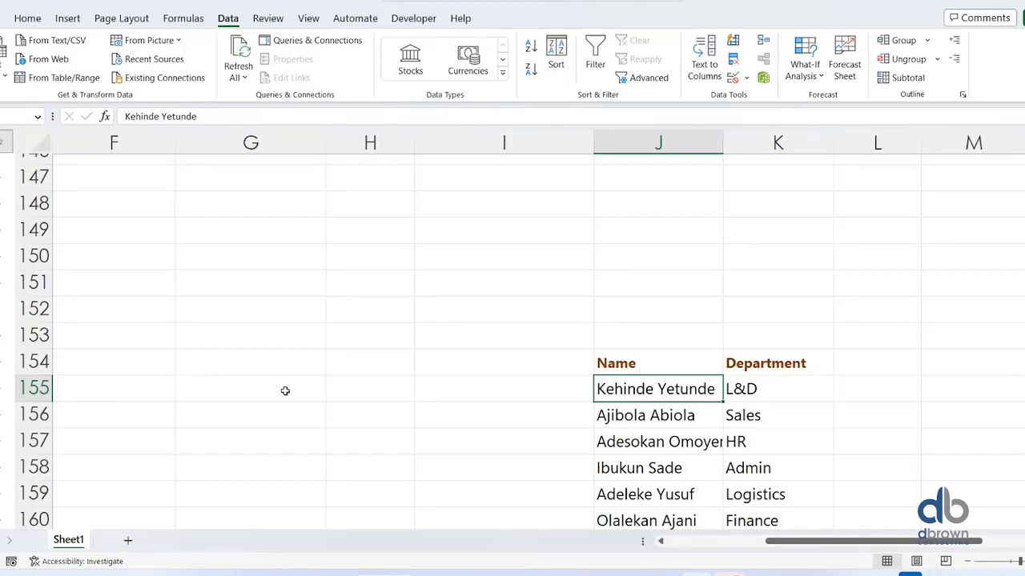
Enter =TAKE(J155:K169,5) in D155 to return the first five rows of the Name and Department table.
key(Left)
key(Left)
key(Left)
key(Left)
key(Left)
key(Left)
key(Left)
key(Left)
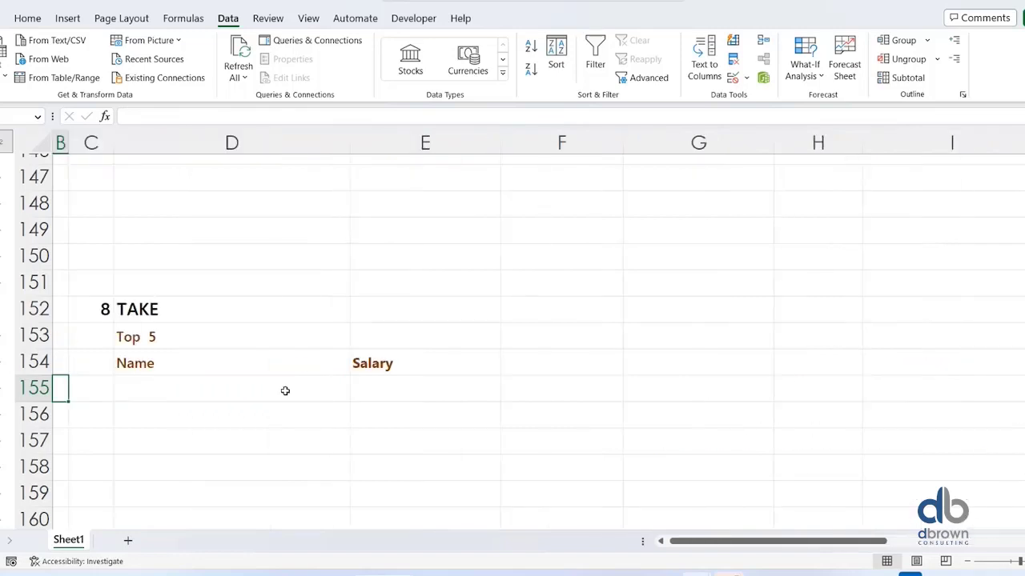
key(Right)
key(Right)
text(=take)
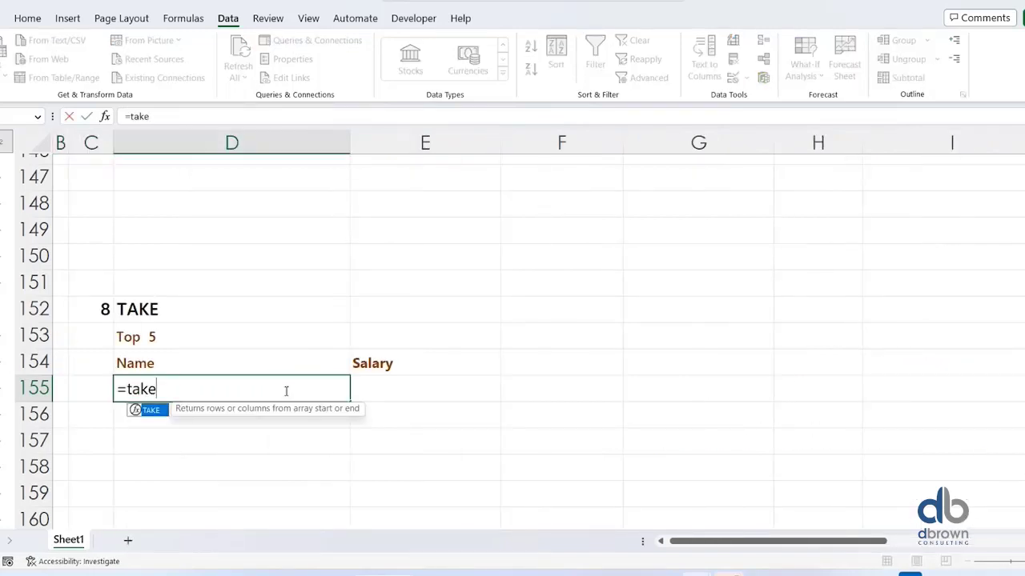
key(Tab)
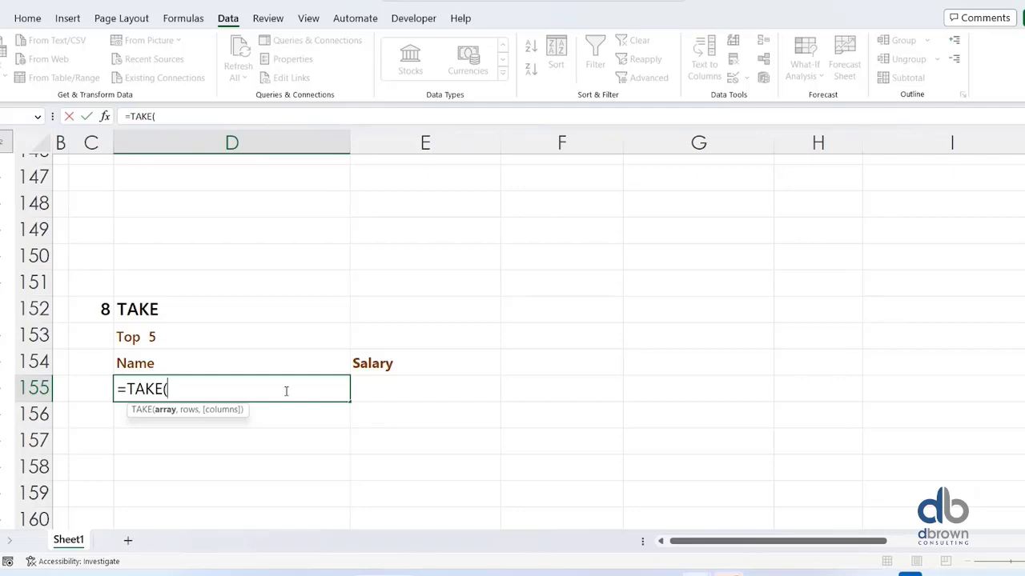
key(Right)
key(Right)
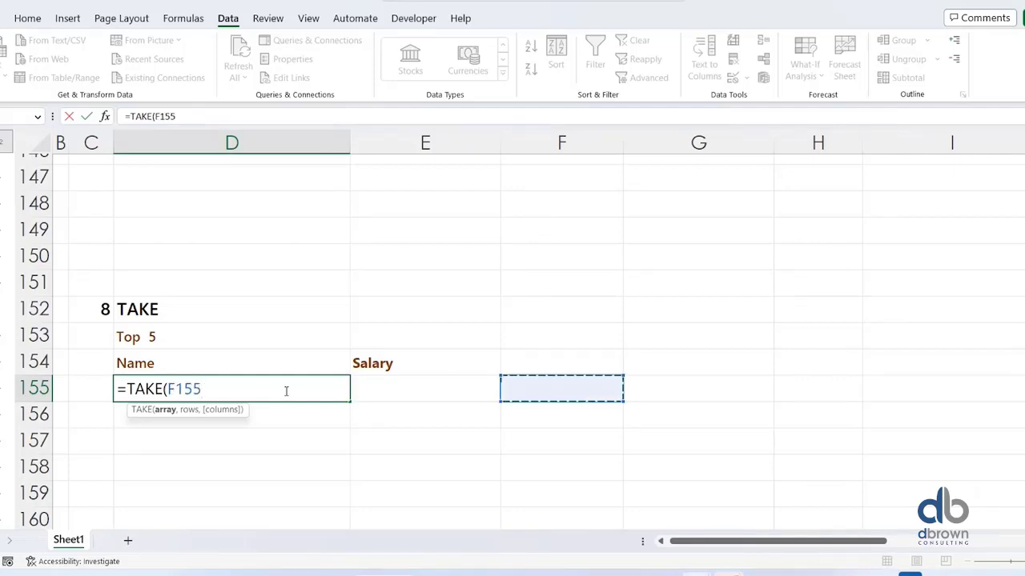
key(Right)
key(Right)
key(Right)
key(Right)
key(Right)
key(Left)
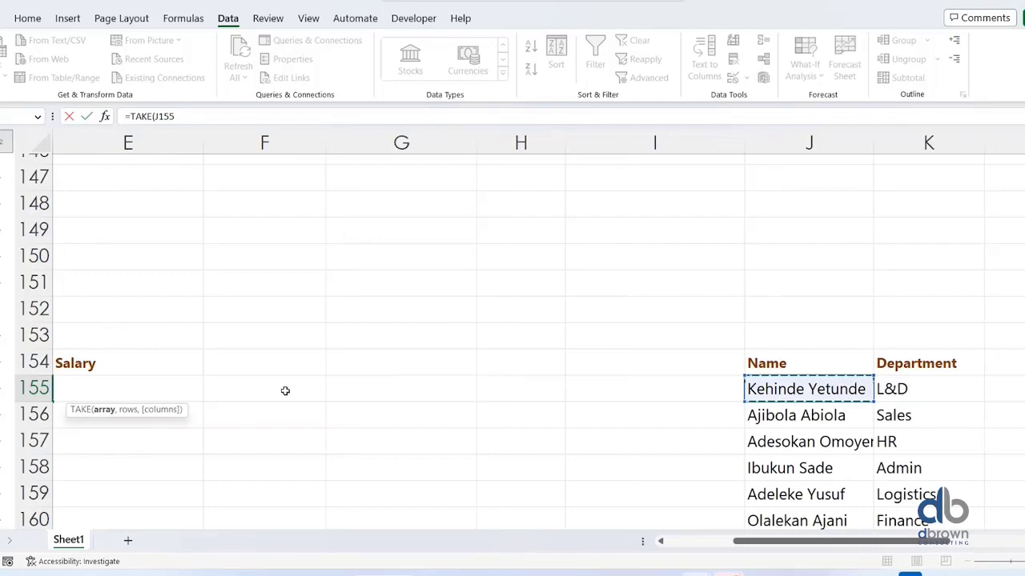
key(shift+Right)
key(ctrl+shift+Down)
text(,)
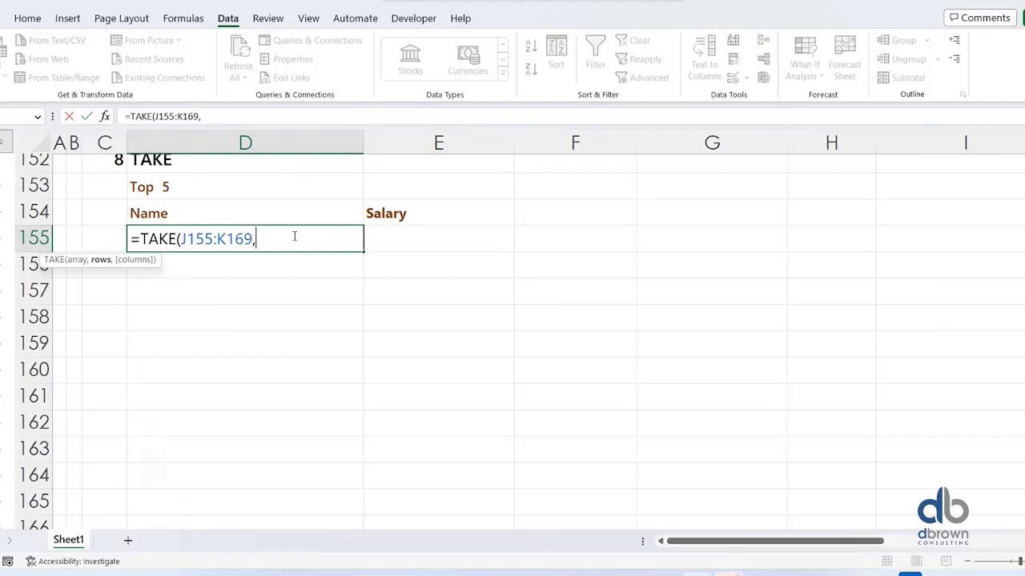
text(5))
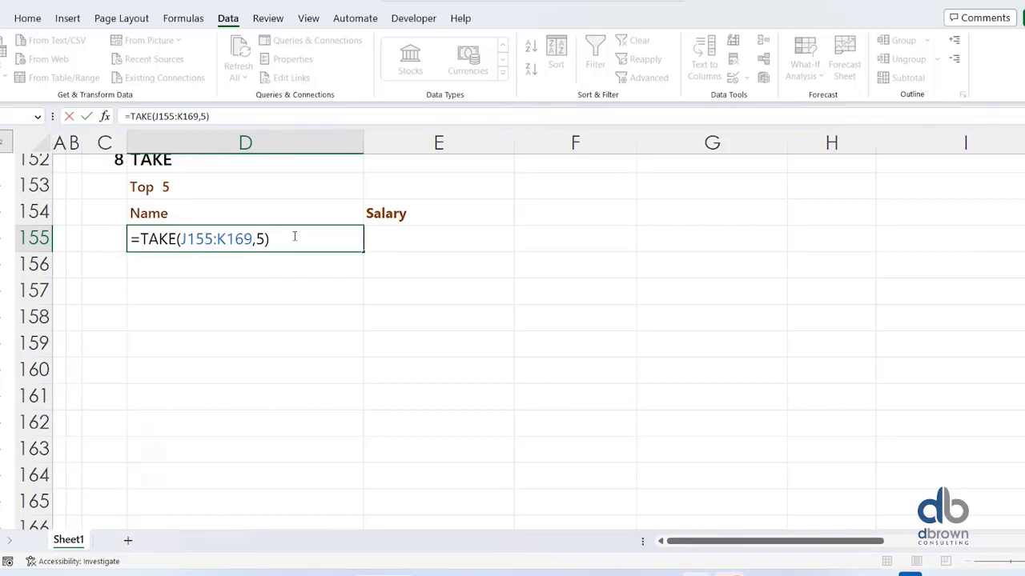
key(Return)
Review the TAKE output in D155:E159 and look over the section 9, DROP, headings below it.
drag(293, 236, 397, 346)
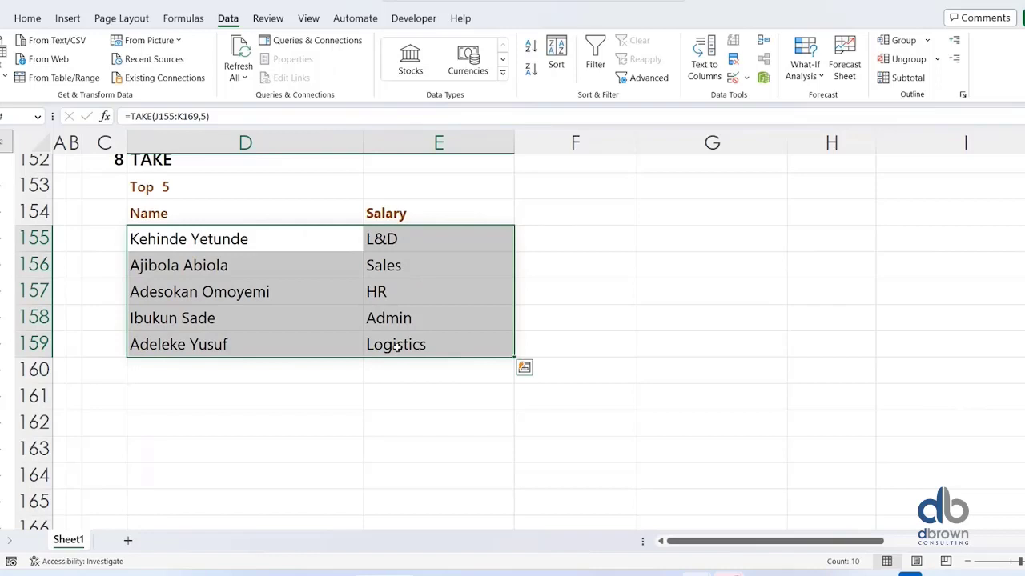
scroll(400, 345, up, 2)
scroll(352, 432, down, 1)
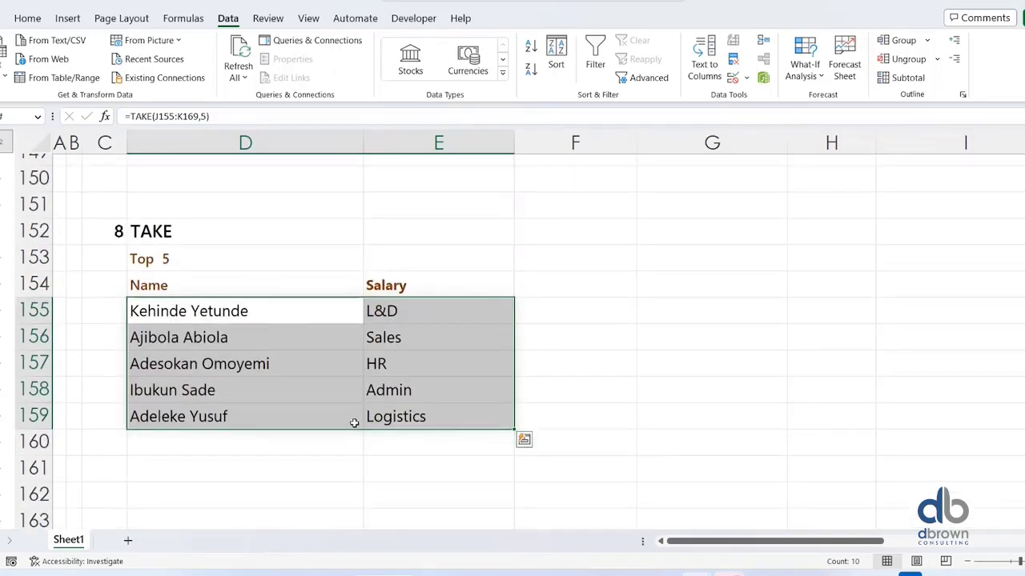
scroll(354, 423, down, 1)
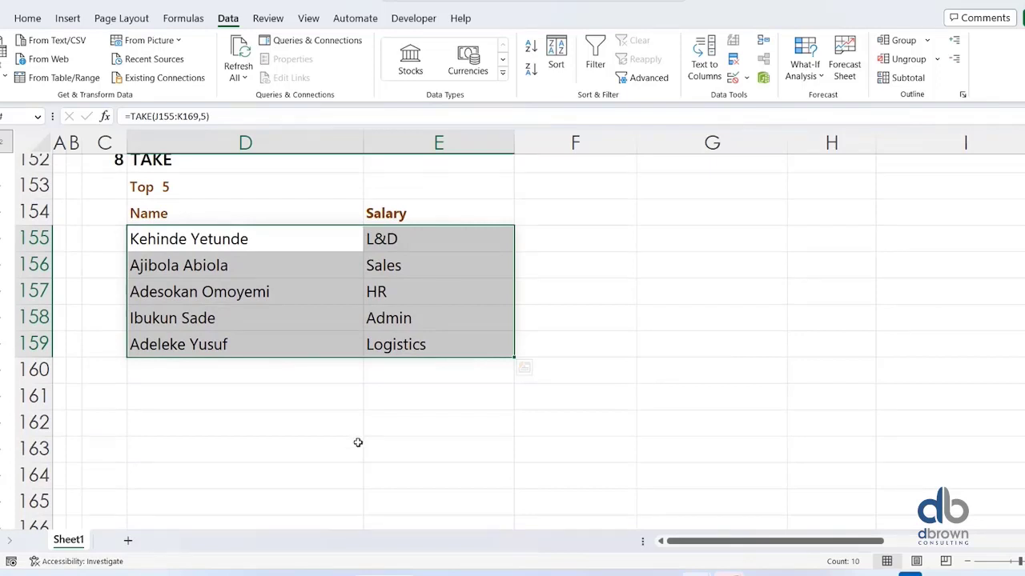
scroll(357, 442, up, 2)
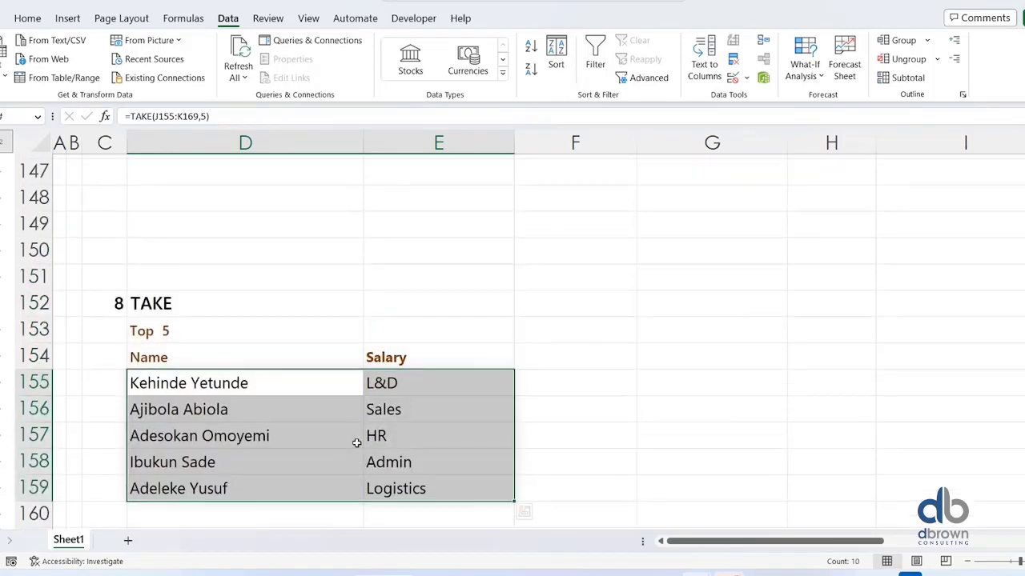
scroll(357, 442, down, 8)
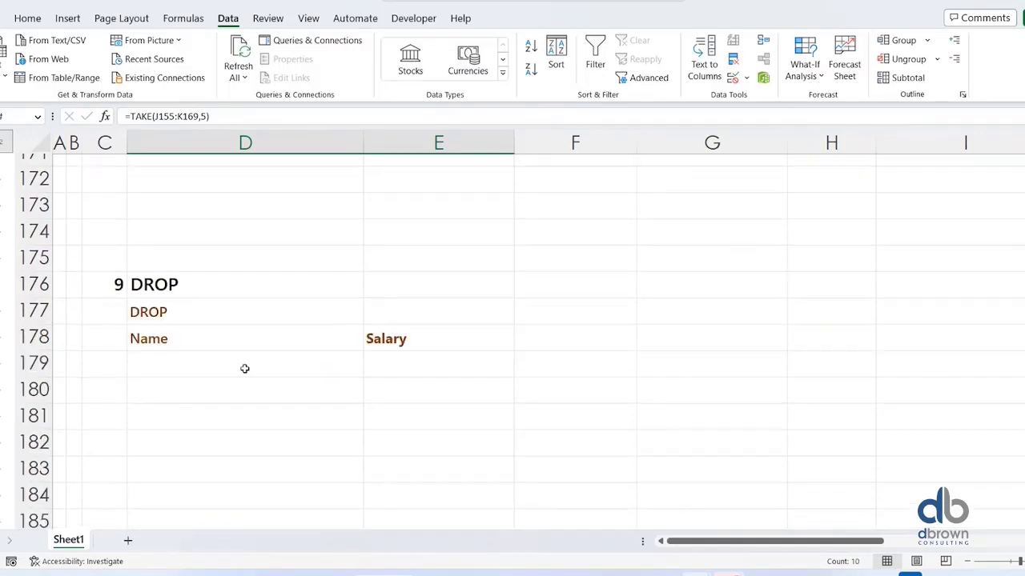
scroll(245, 368, up, 1)
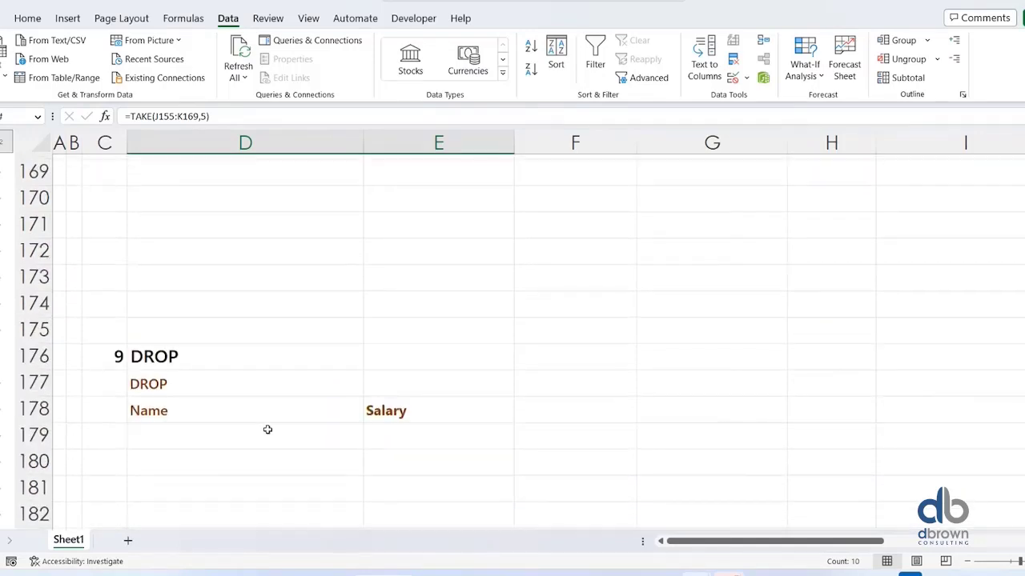
scroll(267, 430, up, 7)
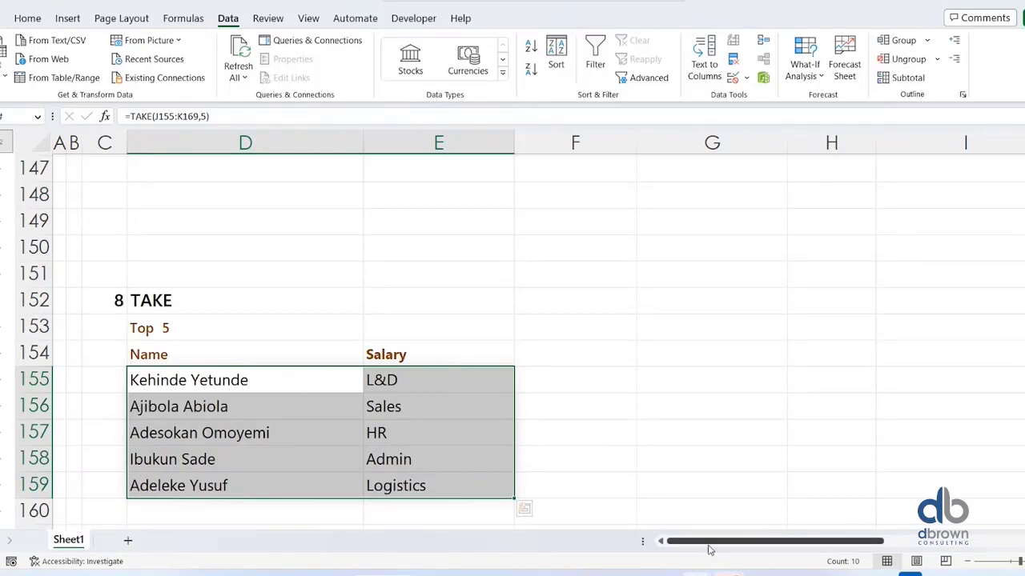
Examine the source Name and Department table in columns J and K from row 155 to 169, highlighting J155:K163.
drag(709, 550, 791, 540)
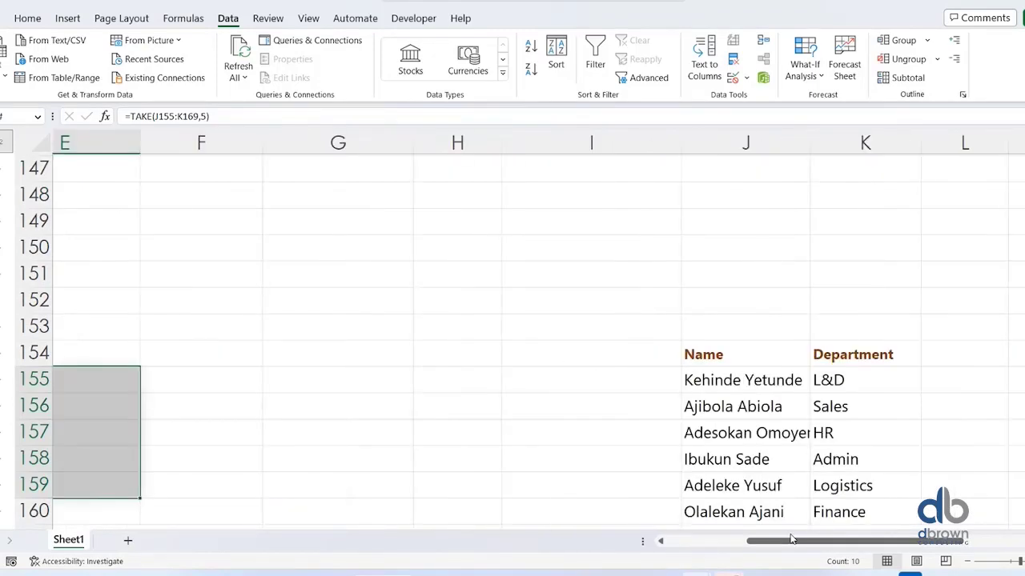
scroll(757, 400, down, 2)
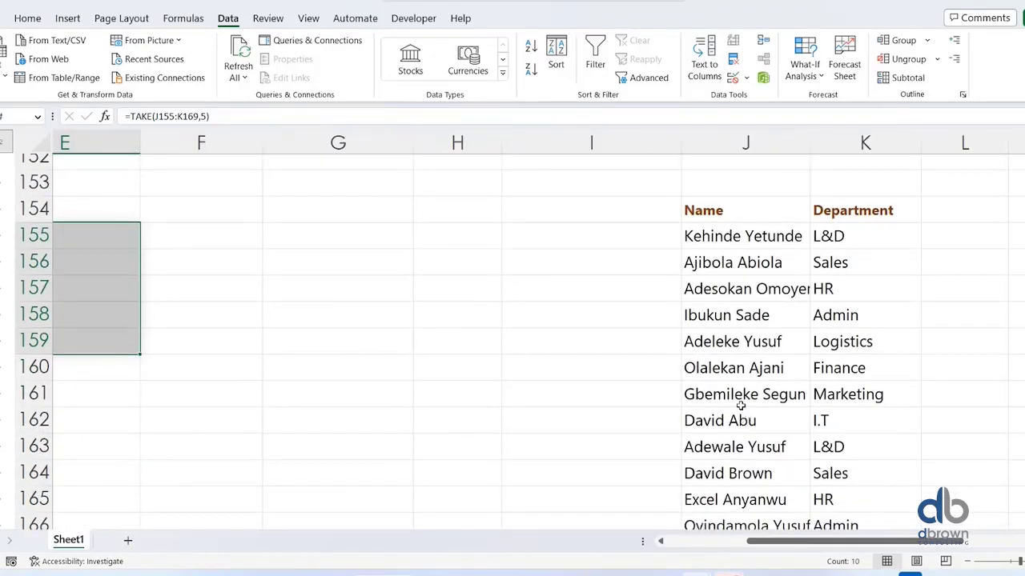
drag(740, 234, 862, 452)
scroll(680, 277, down, 2)
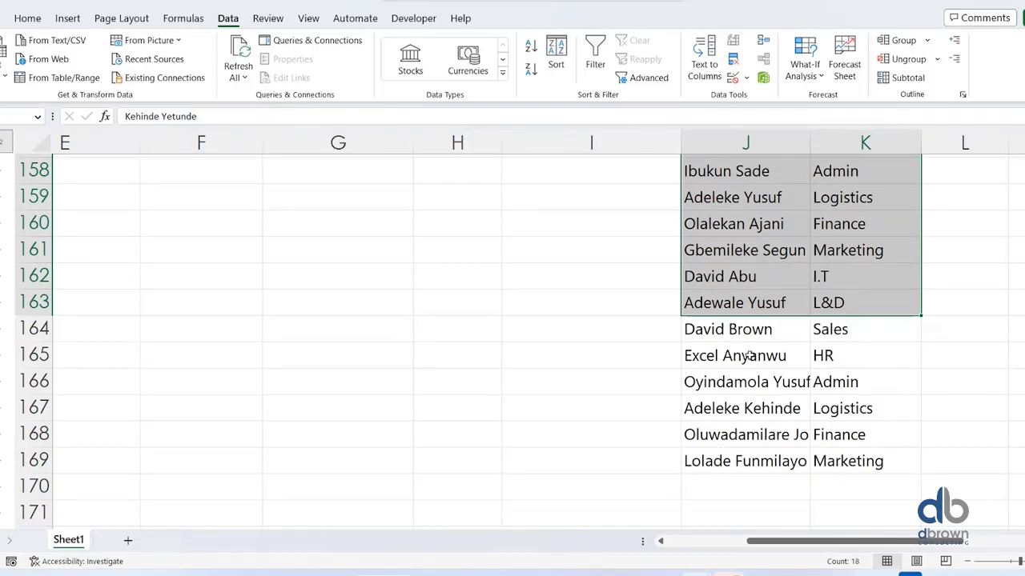
scroll(805, 229, up, 3)
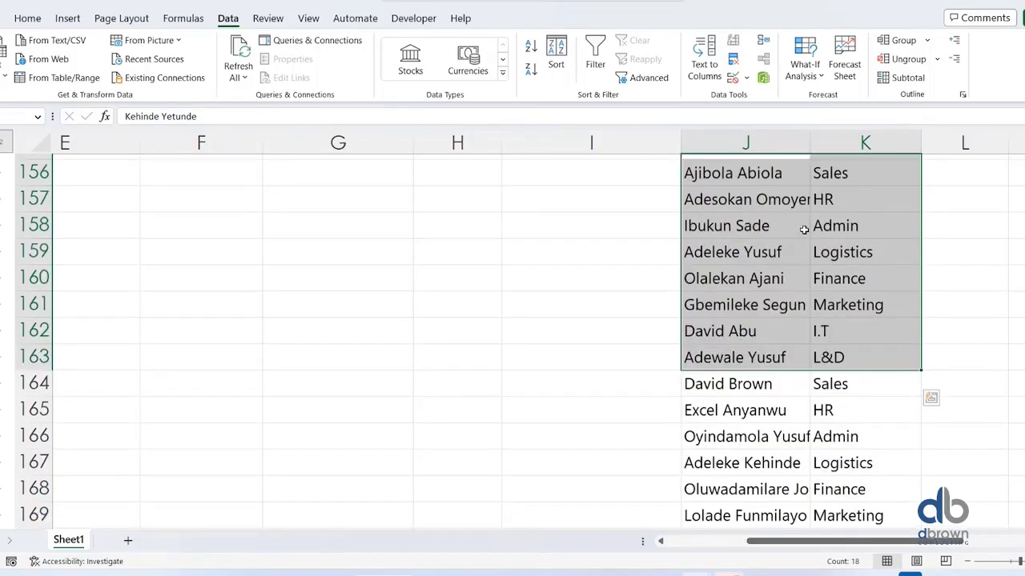
scroll(805, 243, down, 1)
scroll(774, 381, down, 1)
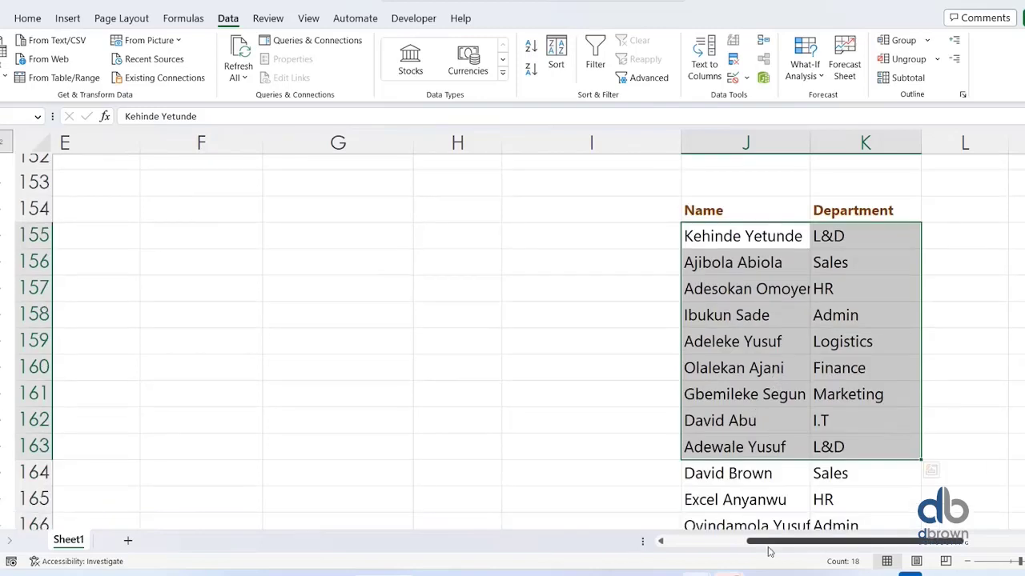
Enter =DROP(J155:K168,10) in D179 under the DROP section to leave out the first ten rows of the source range.
drag(766, 541, 685, 541)
scroll(321, 491, down, 7)
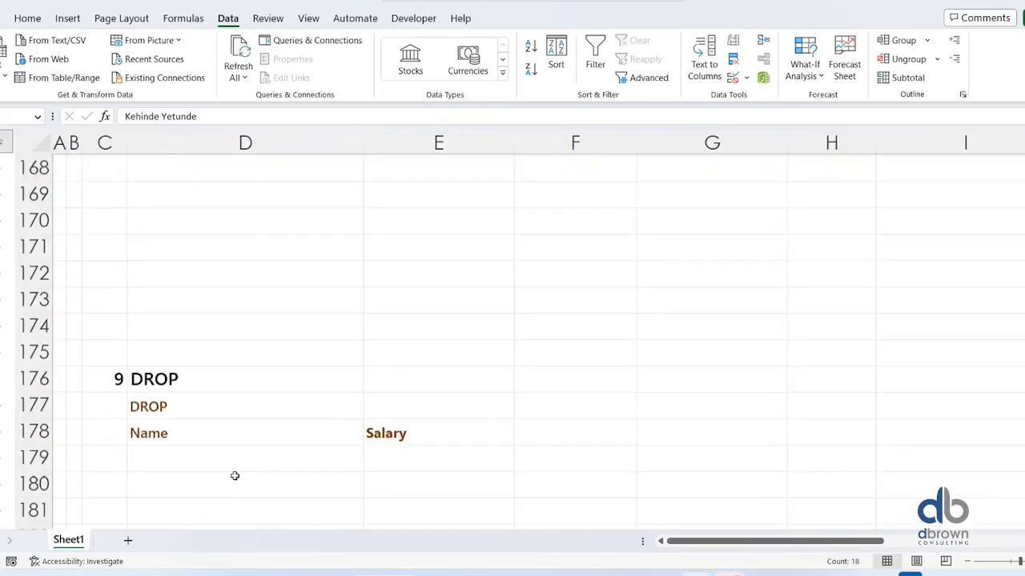
click(238, 293)
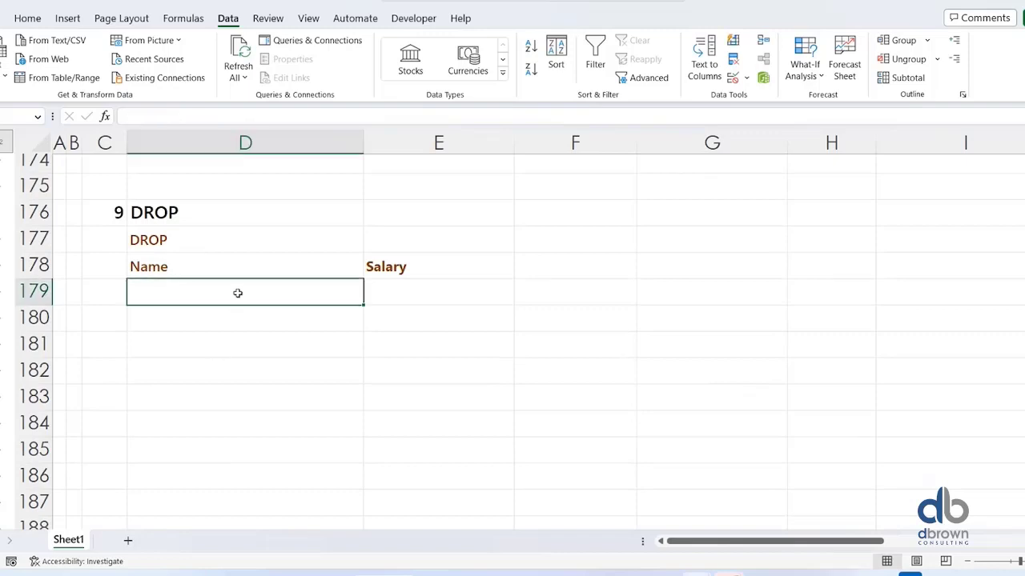
text(=dr)
key(Tab)
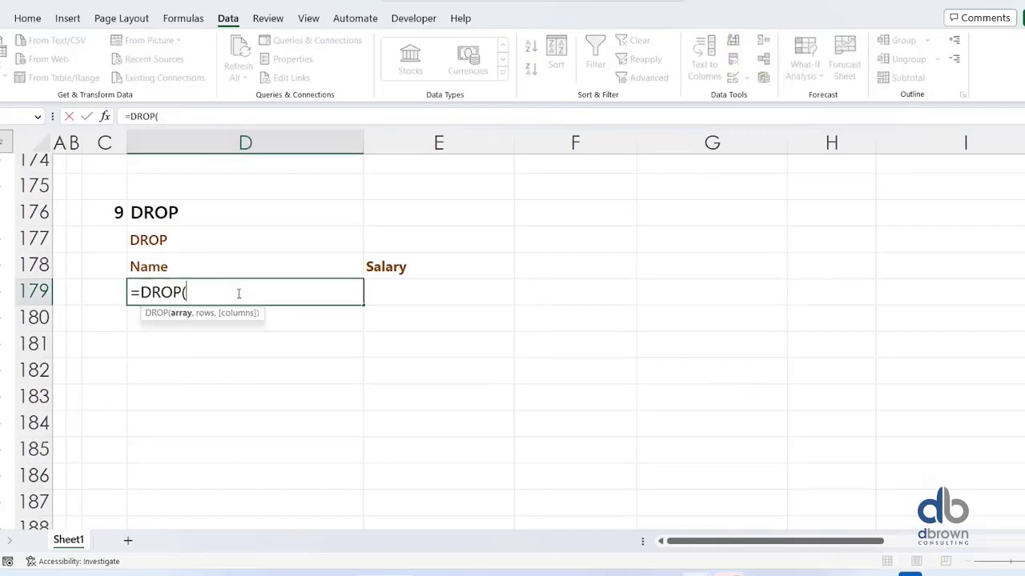
scroll(953, 476, up, 5)
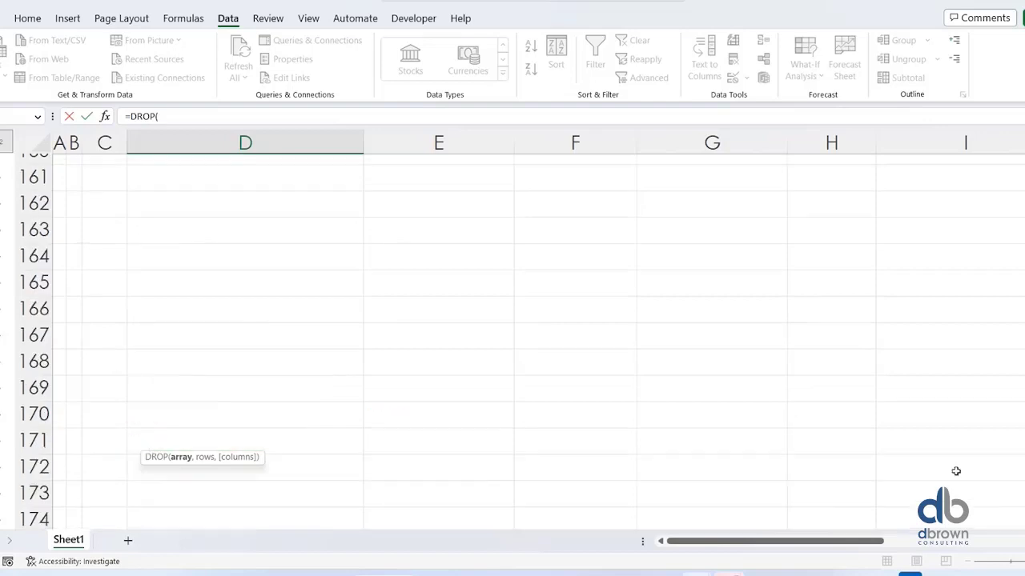
scroll(961, 456, up, 2)
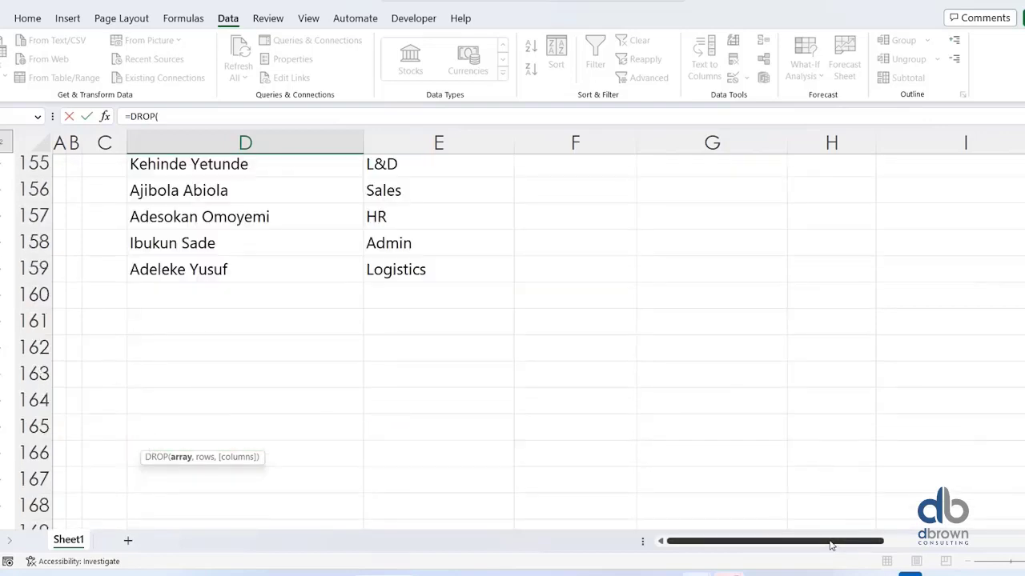
drag(831, 545, 887, 552)
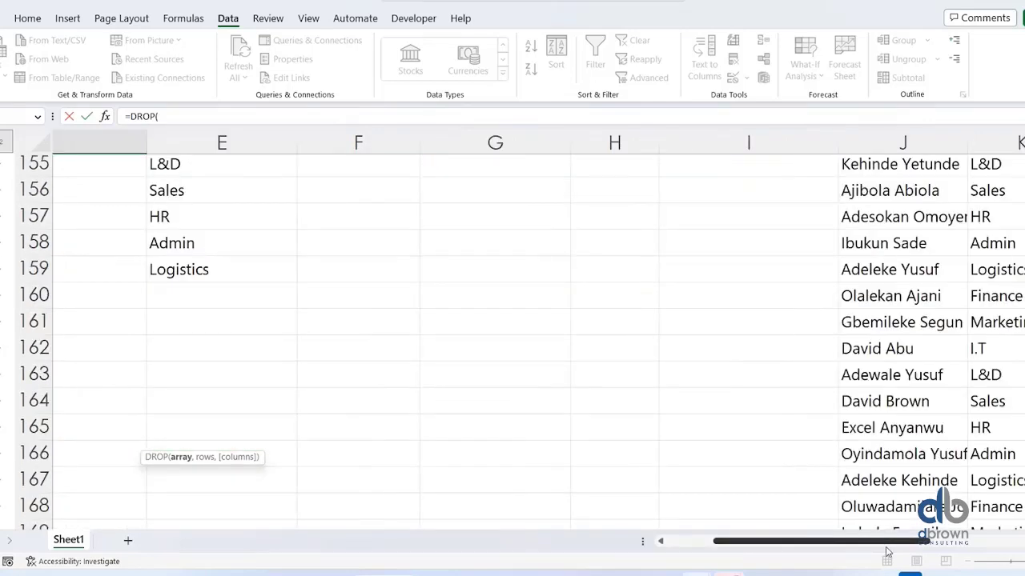
drag(903, 164, 703, 514)
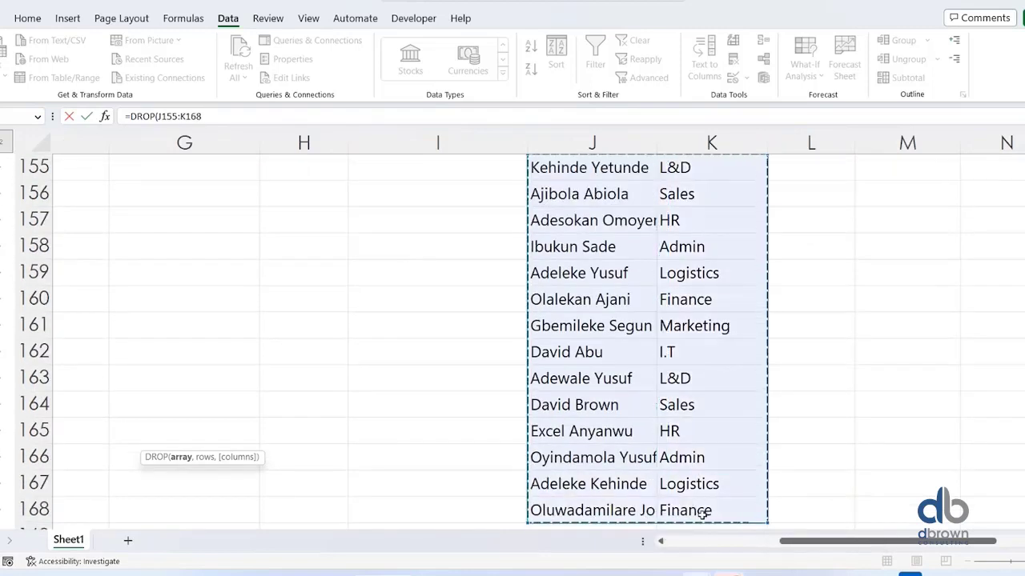
text(,1)
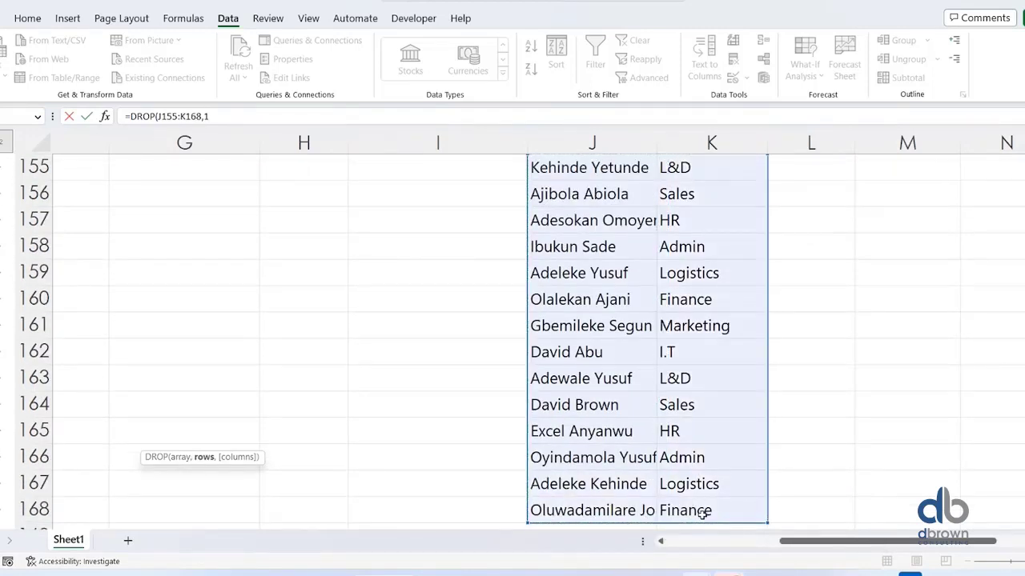
text(0))
key(Return)
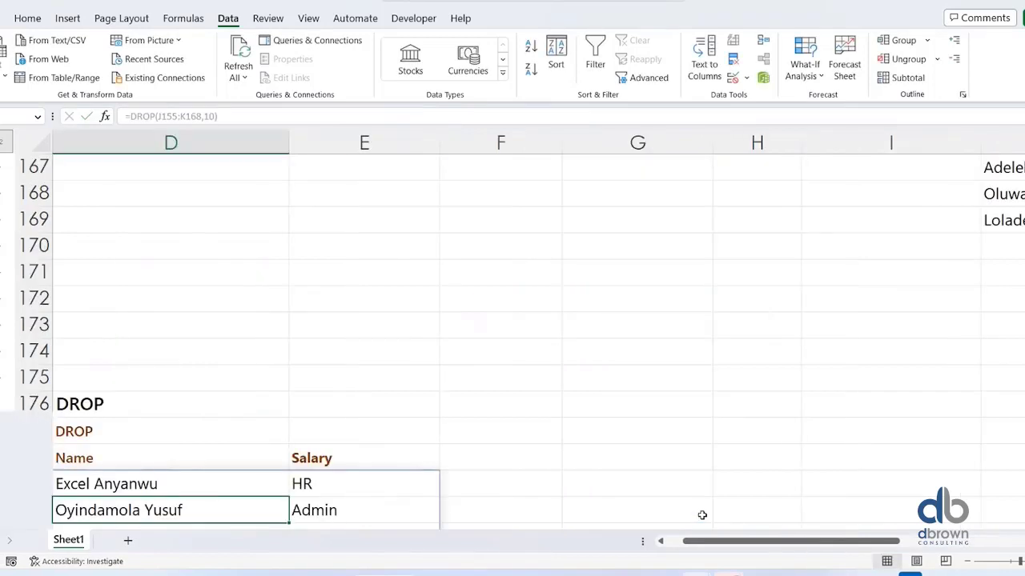
Review the names and departments returned by the DROP formula in D179:E182.
scroll(272, 500, down, 3)
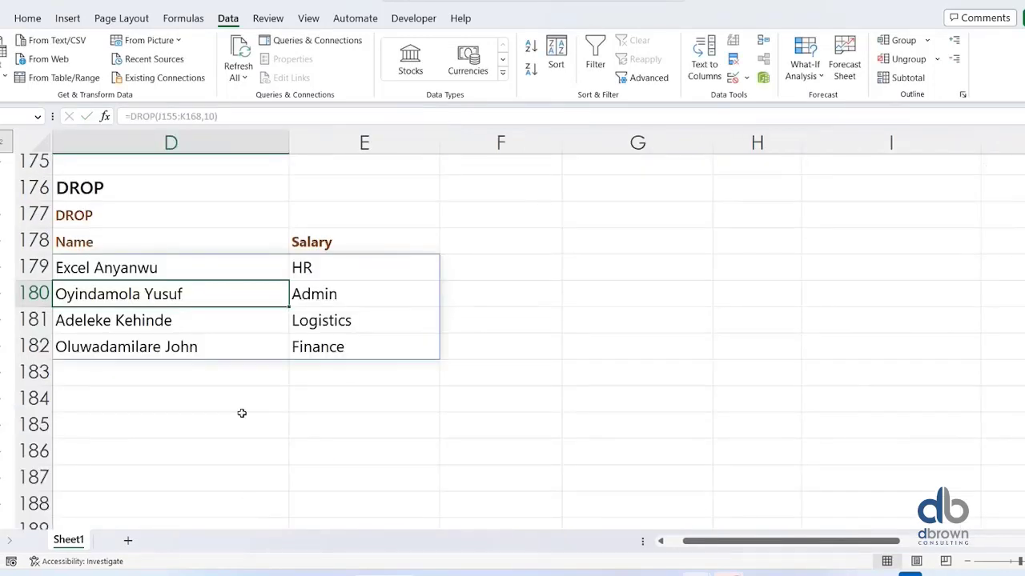
drag(190, 266, 364, 351)
click(337, 404)
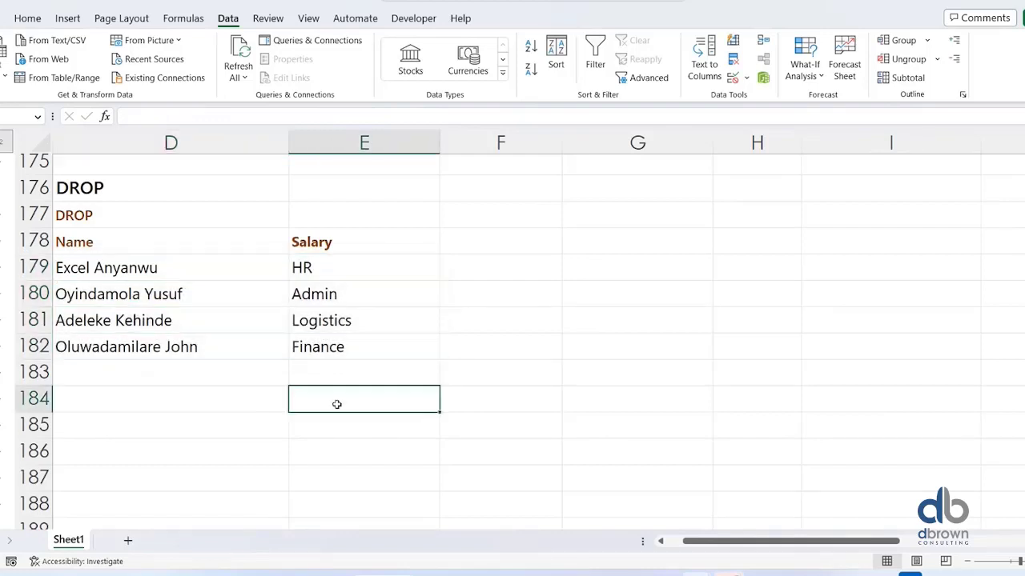
key(Left)
key(Left)
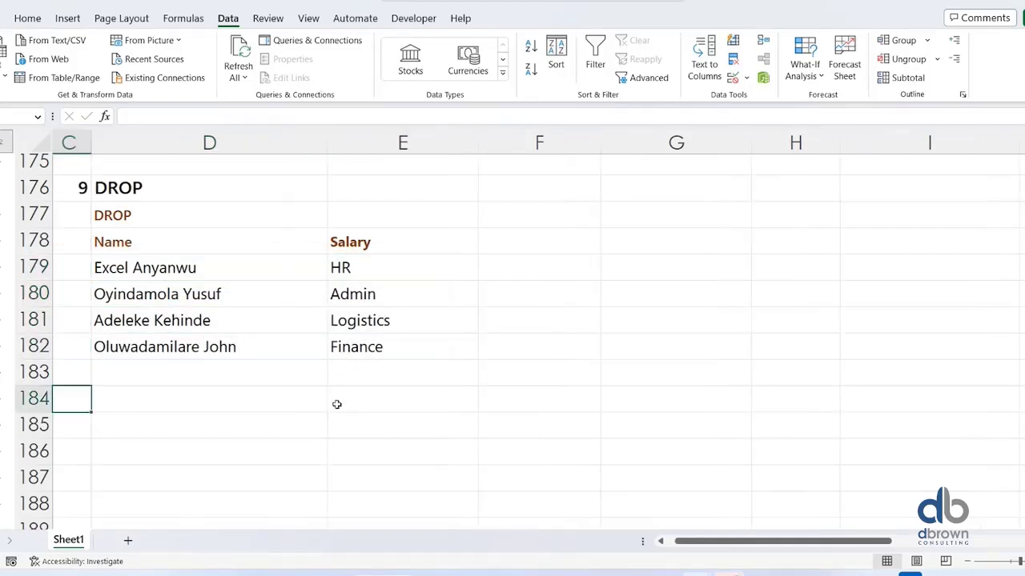
key(Up)
key(Up)
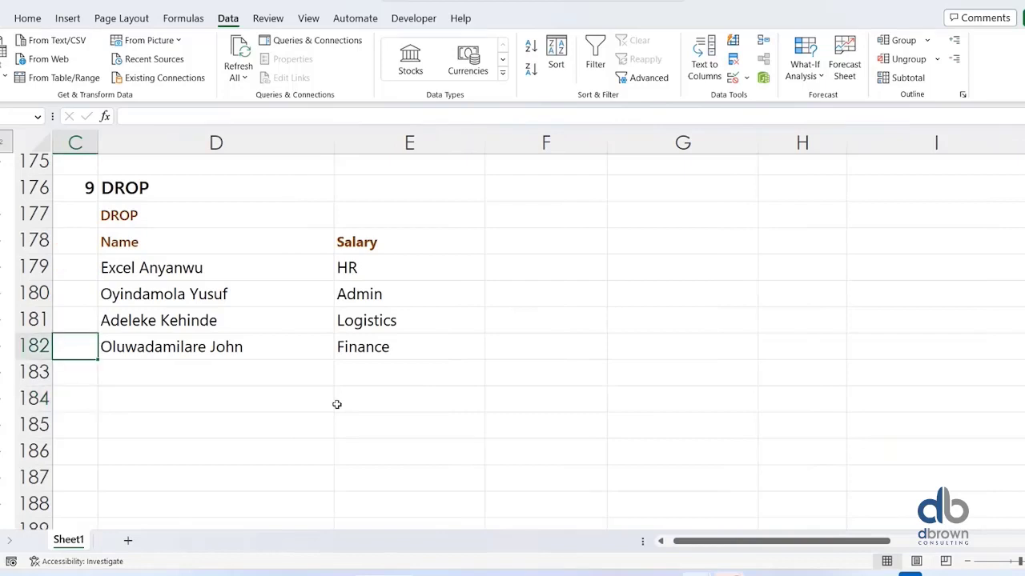
key(Right)
key(Down)
key(Down)
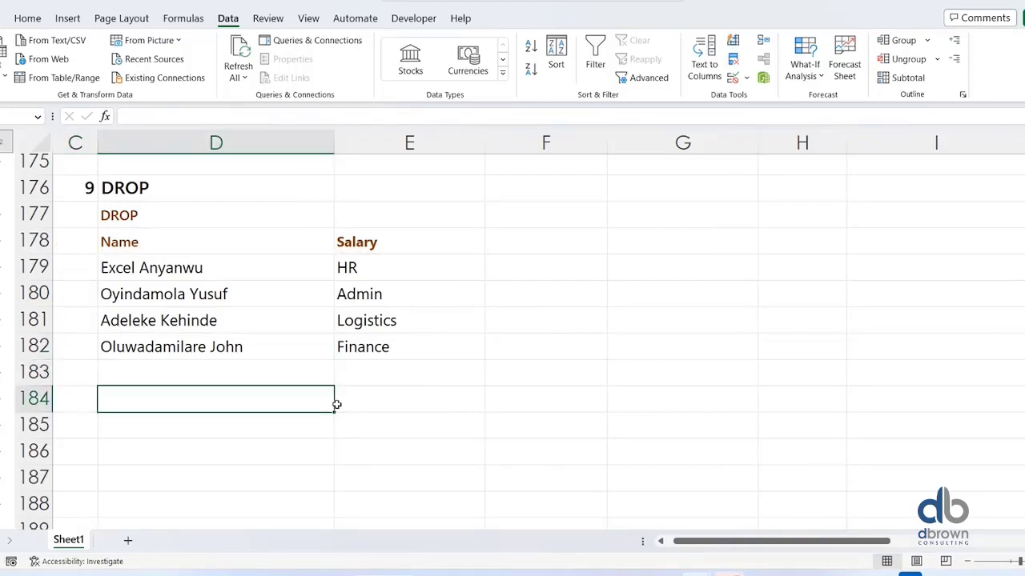
Go to section 10, FILTER, and look over its Dept and Salary Greater Than criteria and the output headings in row 194.
key(Down)
key(Down)
key(Down)
key(Down)
key(Down)
key(Down)
key(Down)
key(Down)
key(Down)
key(Down)
key(Down)
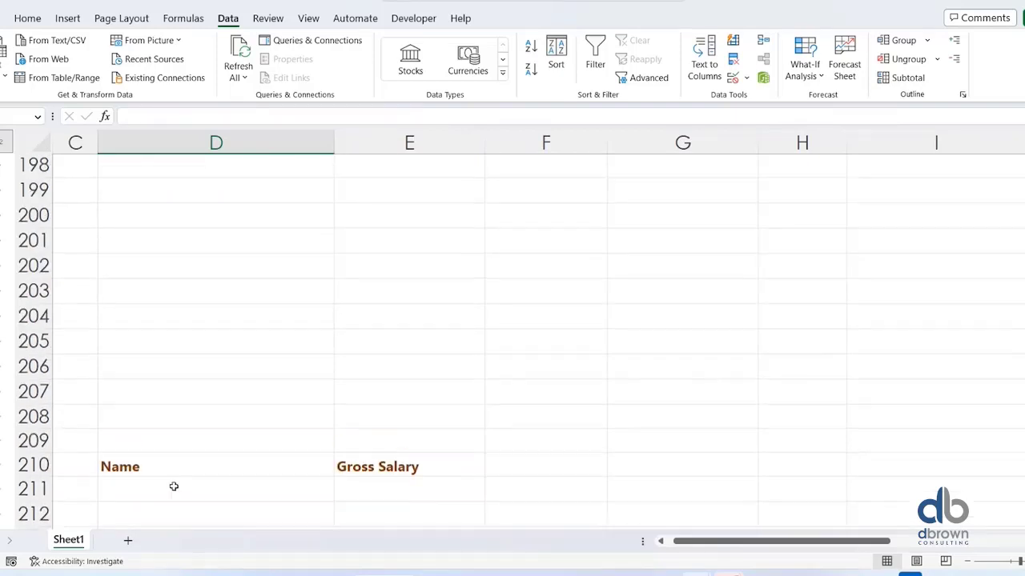
scroll(261, 395, down, 1)
scroll(261, 395, up, 5)
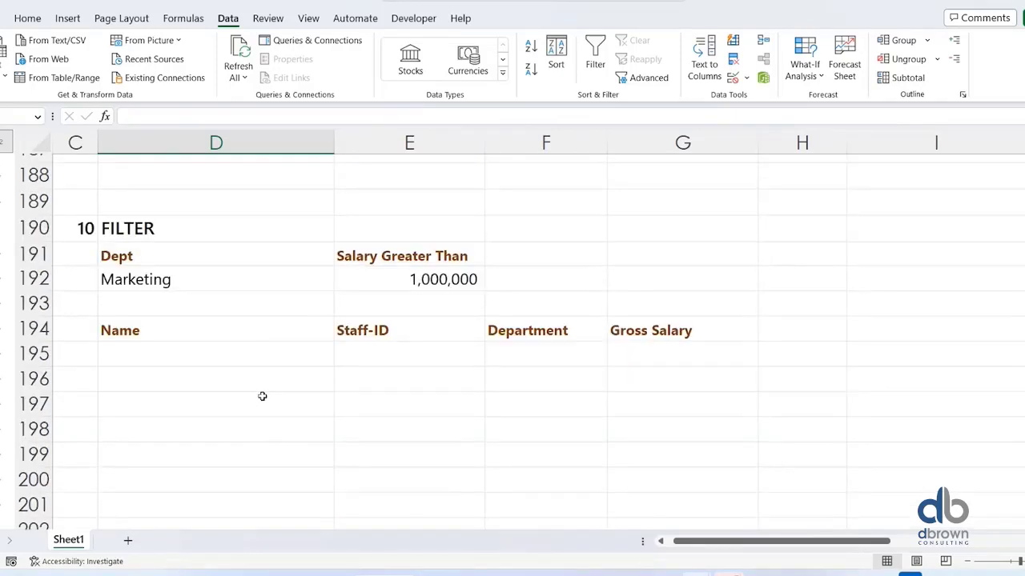
Look over the FILTER section's Dept and Salary Greater Than criteria in D191:E192 and the output headings in rows 194 and 210.
scroll(267, 412, down, 1)
key(Right)
key(Up)
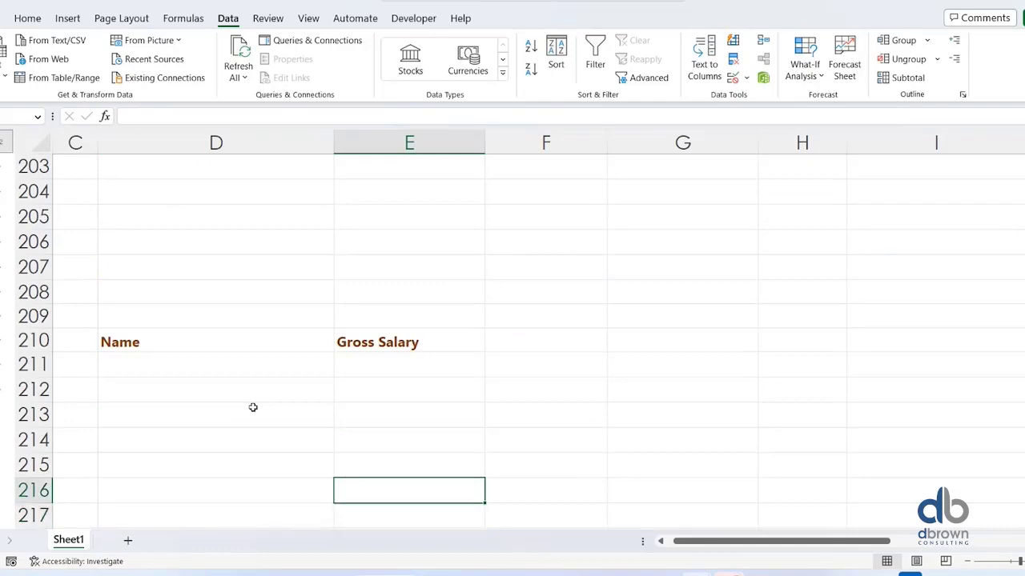
key(ctrl+Up)
key(ctrl+Up)
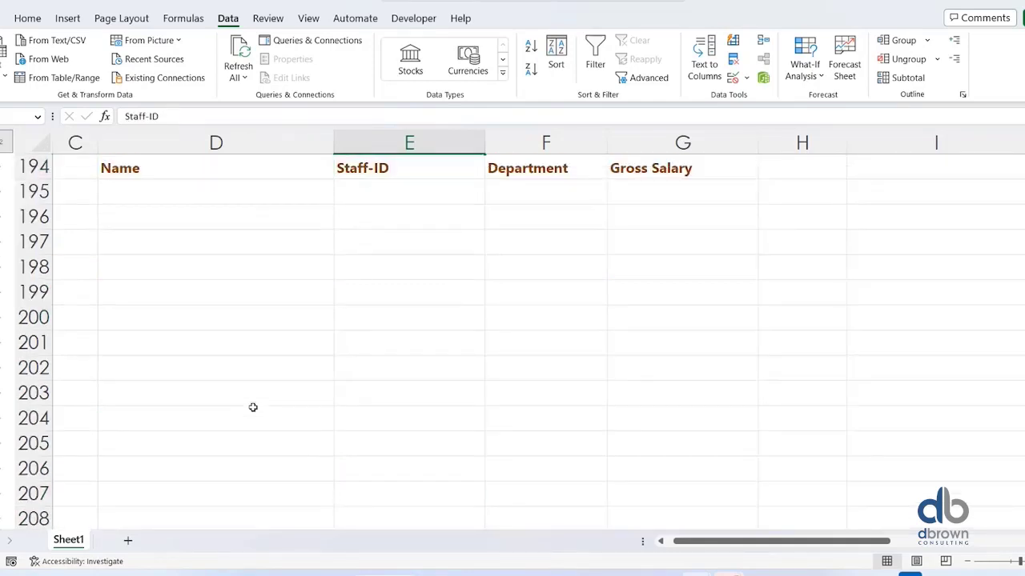
key(Up)
key(Up)
key(Up)
key(Up)
key(Up)
key(Down)
key(Down)
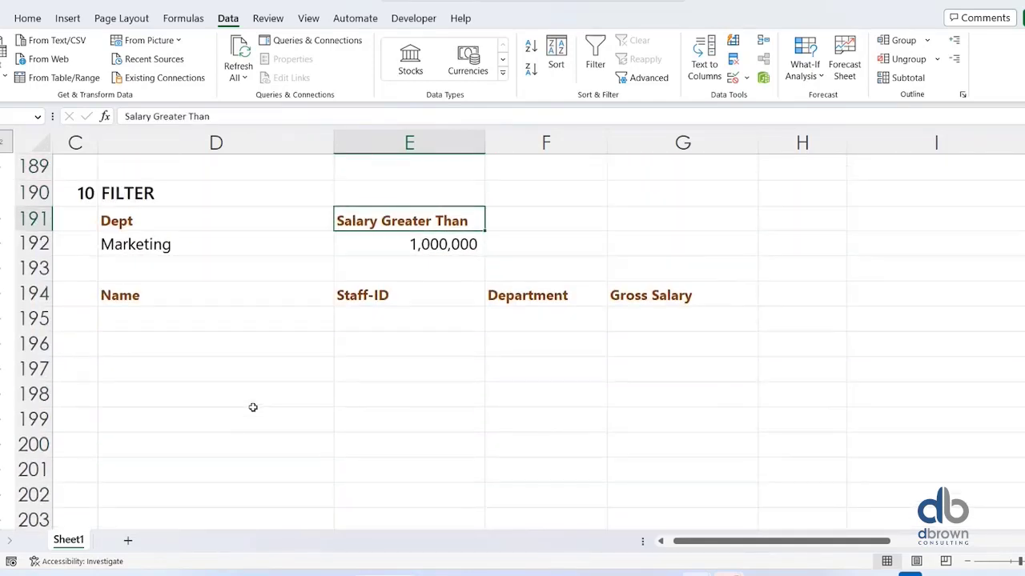
key(Down)
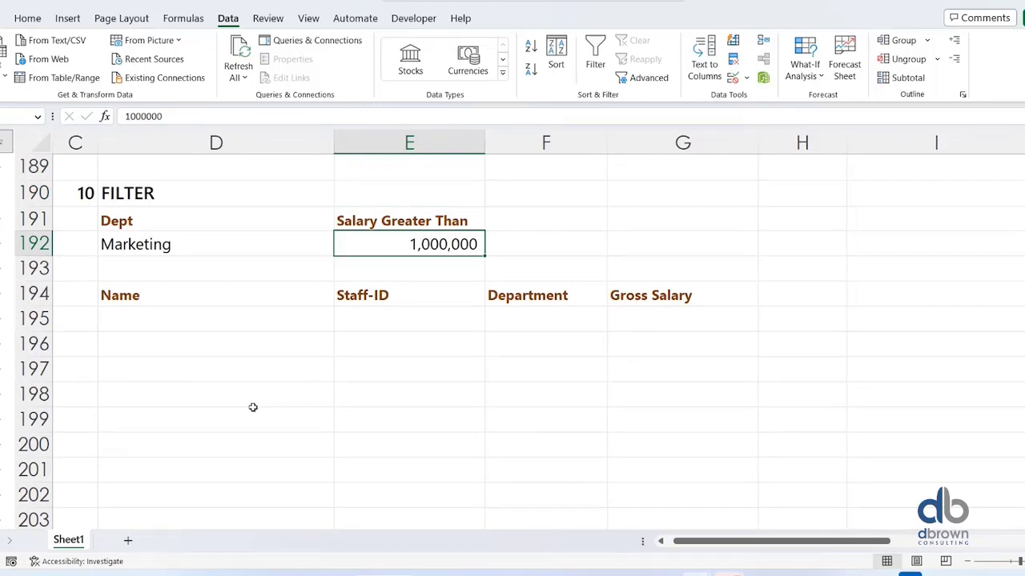
key(Down)
key(Down)
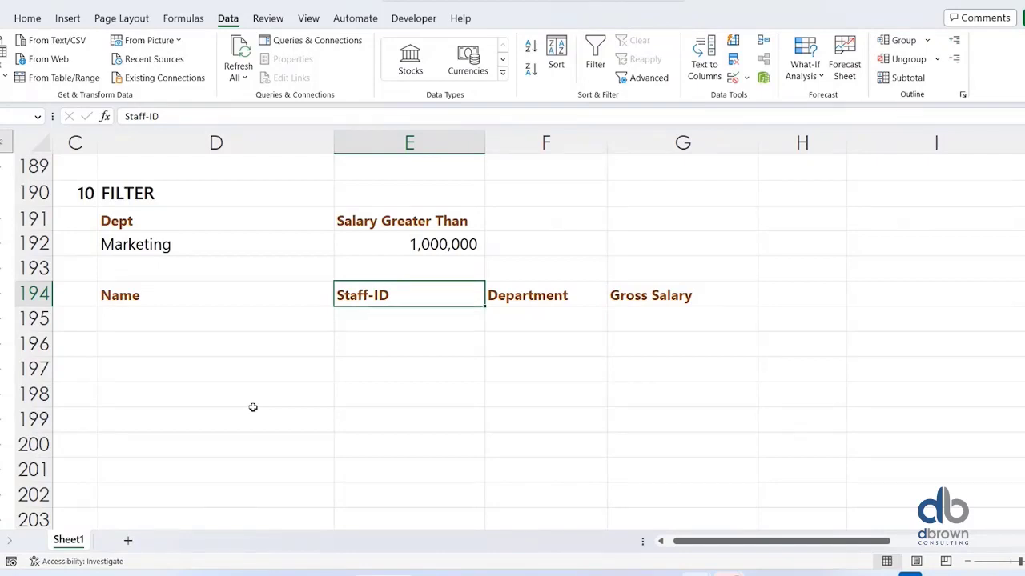
Examine the Name, Staff code, Department and Gross Salary columns of the source staff table in columns J to M.
key(Right)
key(Right)
key(Right)
key(Right)
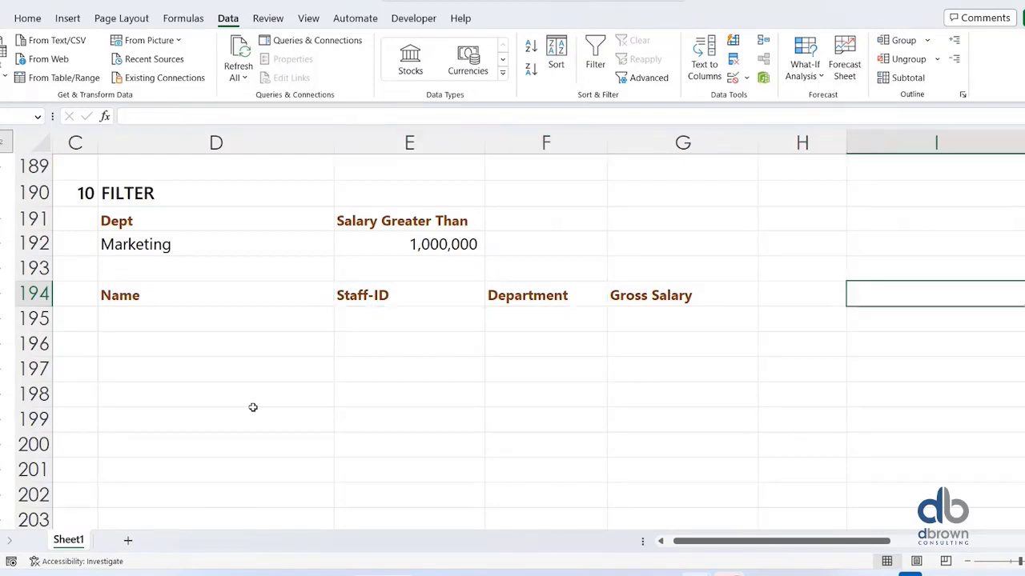
key(Right)
key(Right)
key(Right)
key(Left)
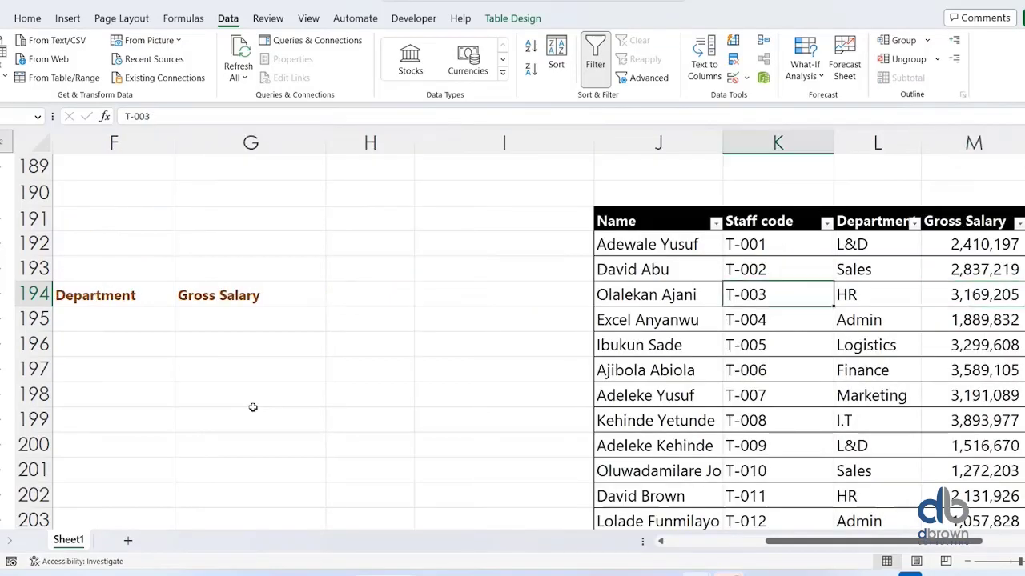
key(Left)
key(Right)
key(Right)
key(Right)
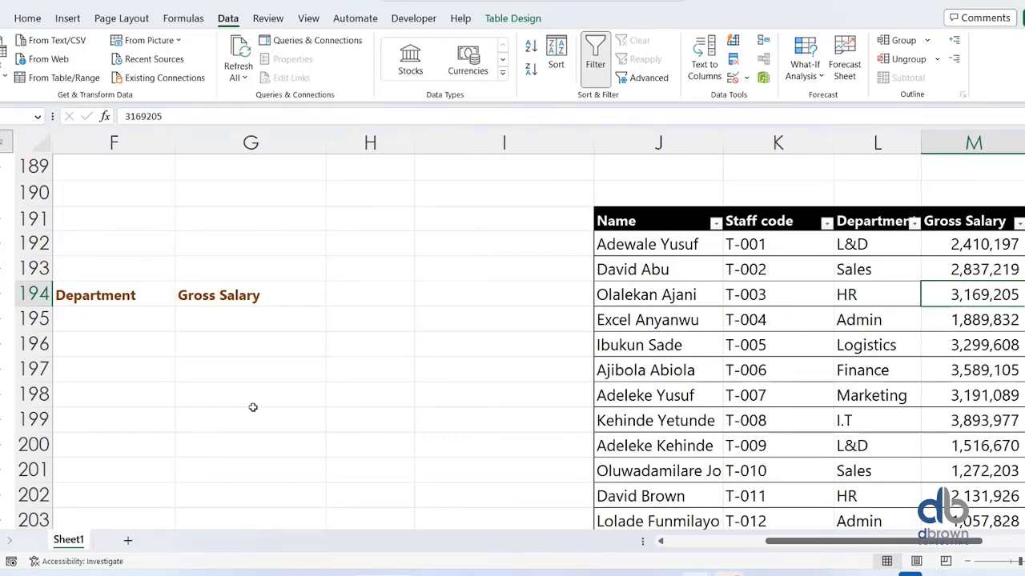
key(Left)
key(Left)
key(Right)
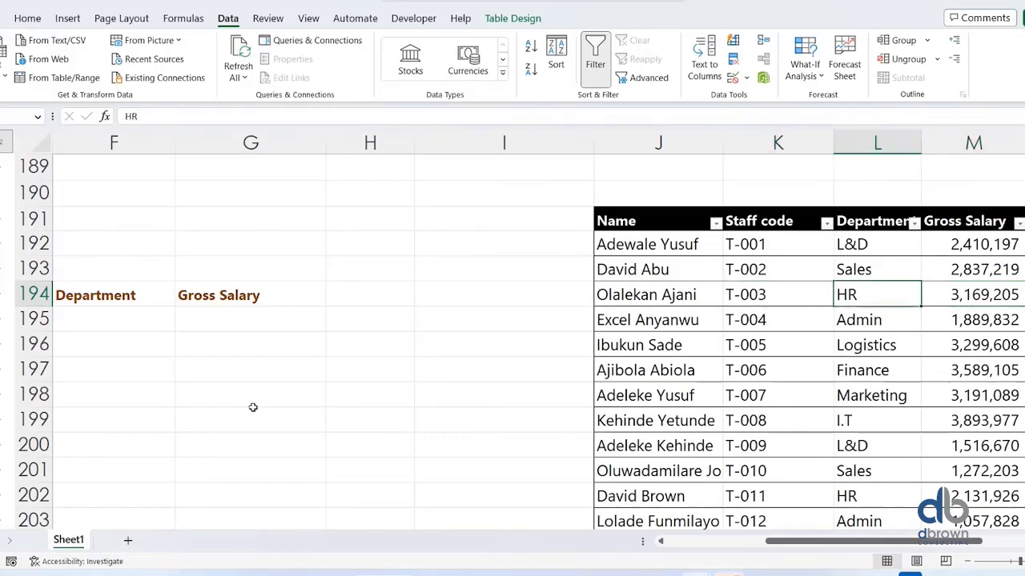
key(Left)
key(Right)
key(Right)
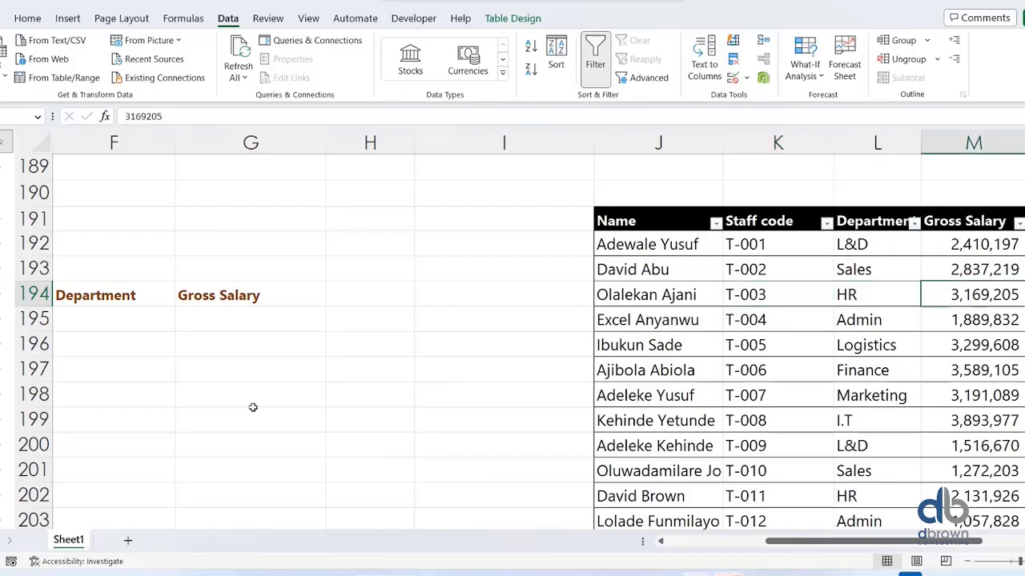
Begin a FILTER formula in D195 under the Name heading, with the whole staff table Table1 (J192:M207) as its array.
key(Left)
key(Left)
key(Left)
key(Left)
key(Left)
key(Left)
key(Left)
key(Left)
key(Left)
key(Left)
key(Left)
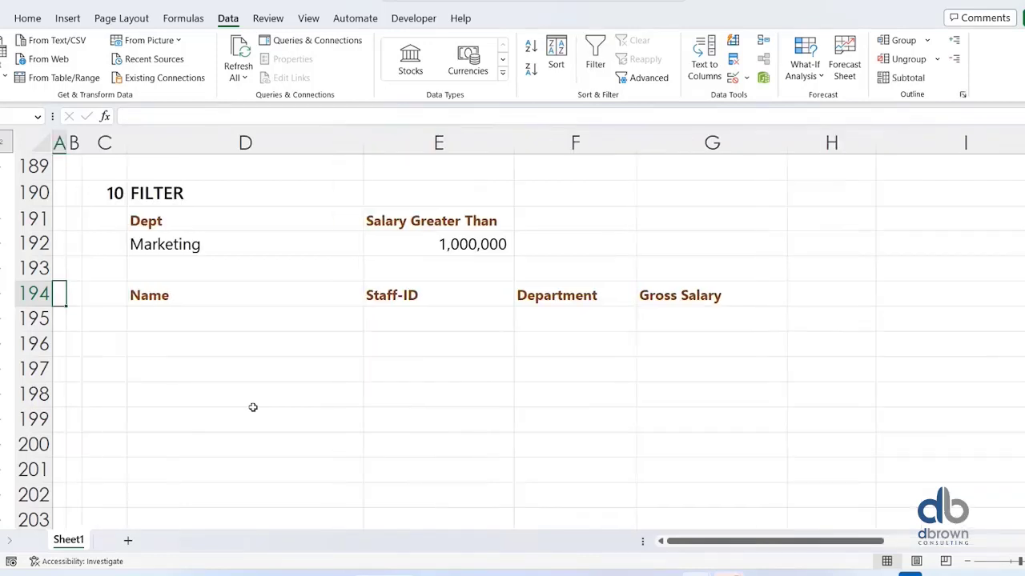
key(Down)
key(Right)
key(Right)
text(=fil)
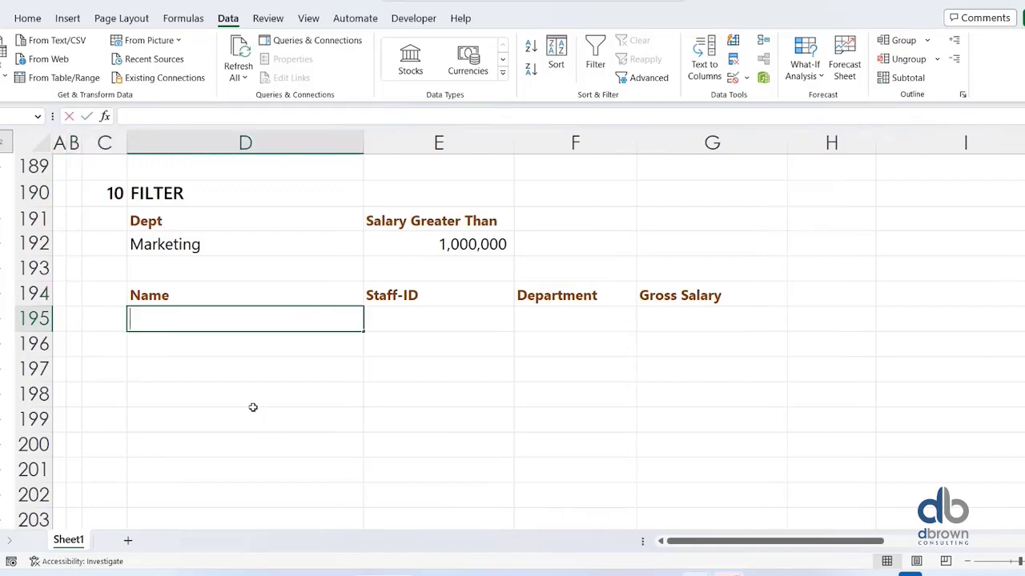
key(Tab)
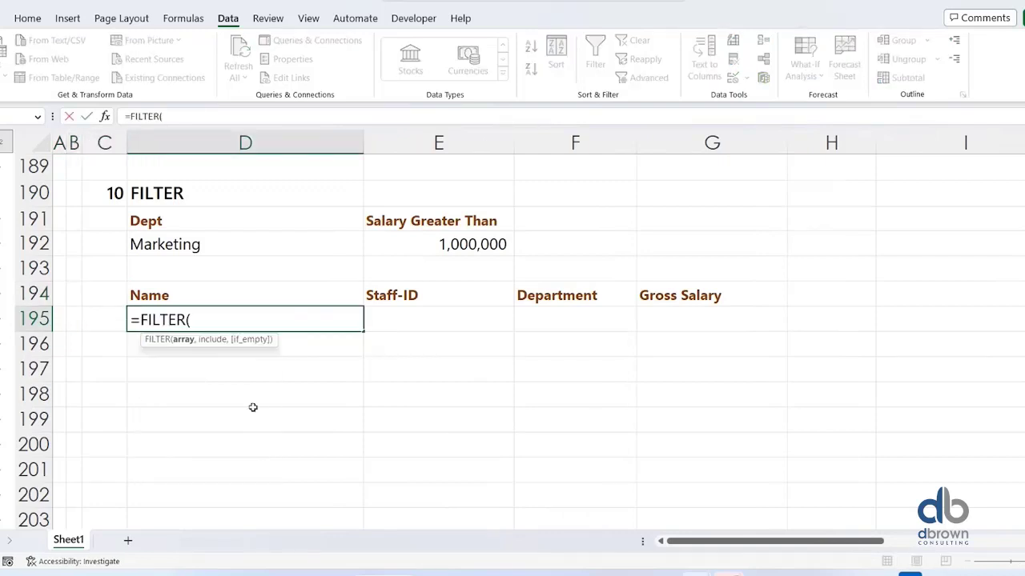
key(Right)
key(Right)
key(Right)
key(Right)
key(Right)
key(Right)
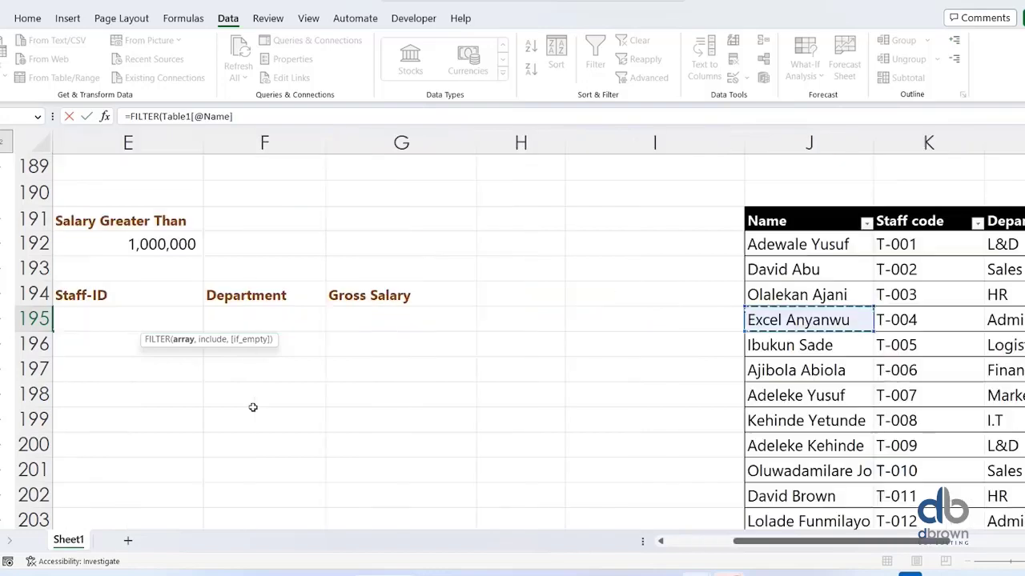
key(Up)
key(Up)
key(Up)
key(shift+Right)
key(shift+Right)
key(shift+Right)
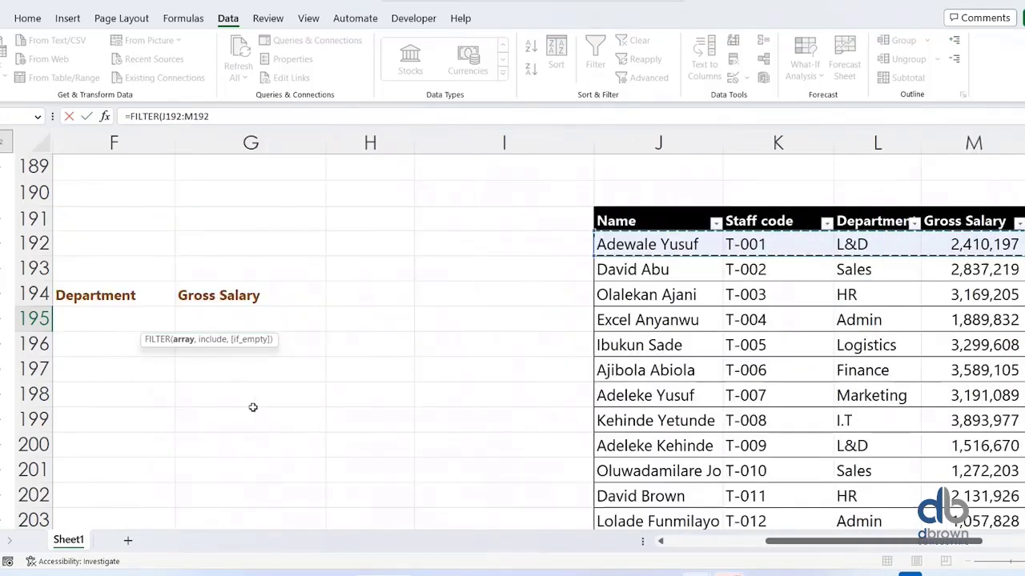
key(ctrl+shift+Down)
text(,)
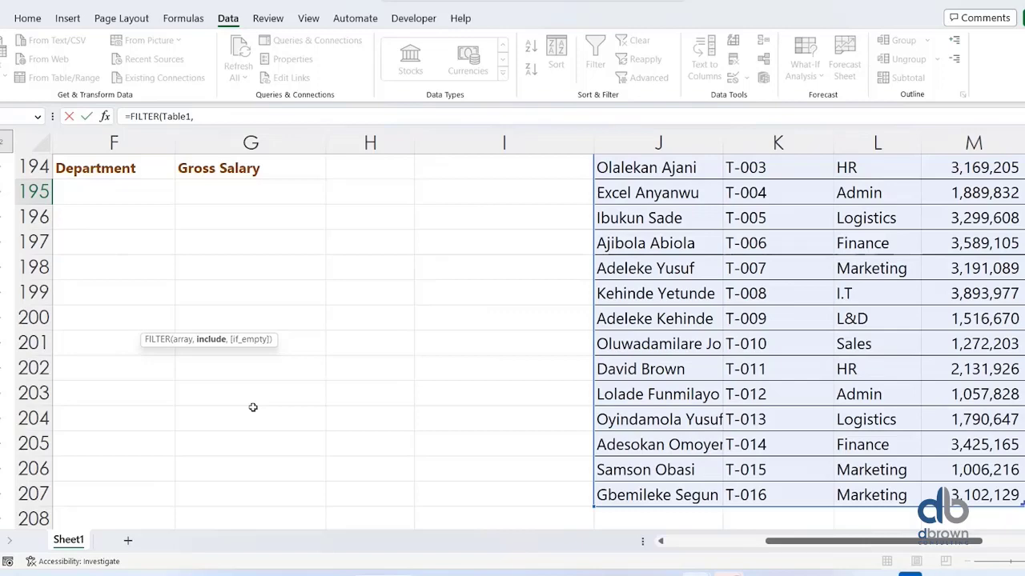
Set the formula's include condition to Table1[Department]=D192, matching the table's Department column against the Dept criterion.
scroll(744, 340, up, 3)
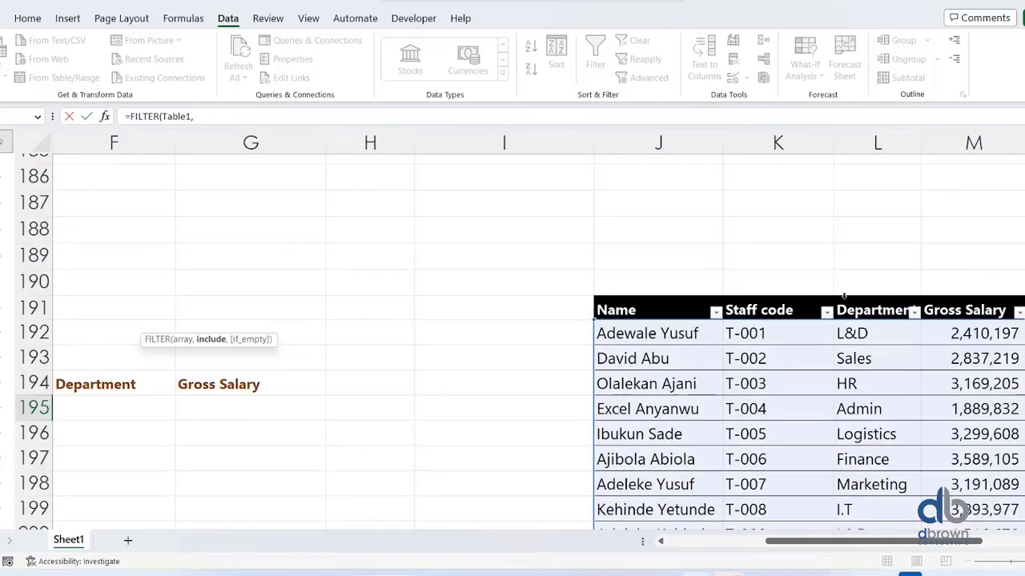
click(882, 297)
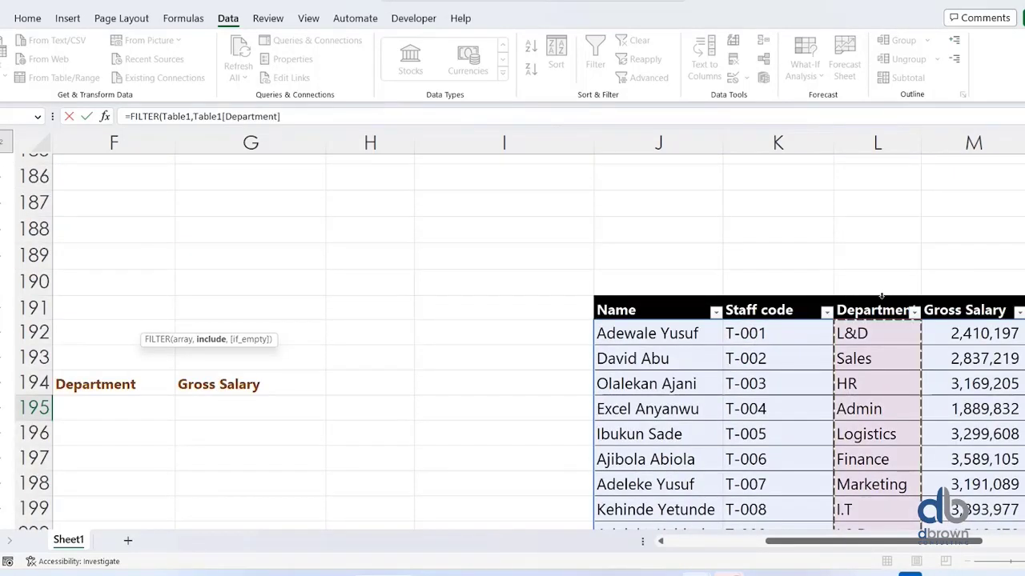
text(=)
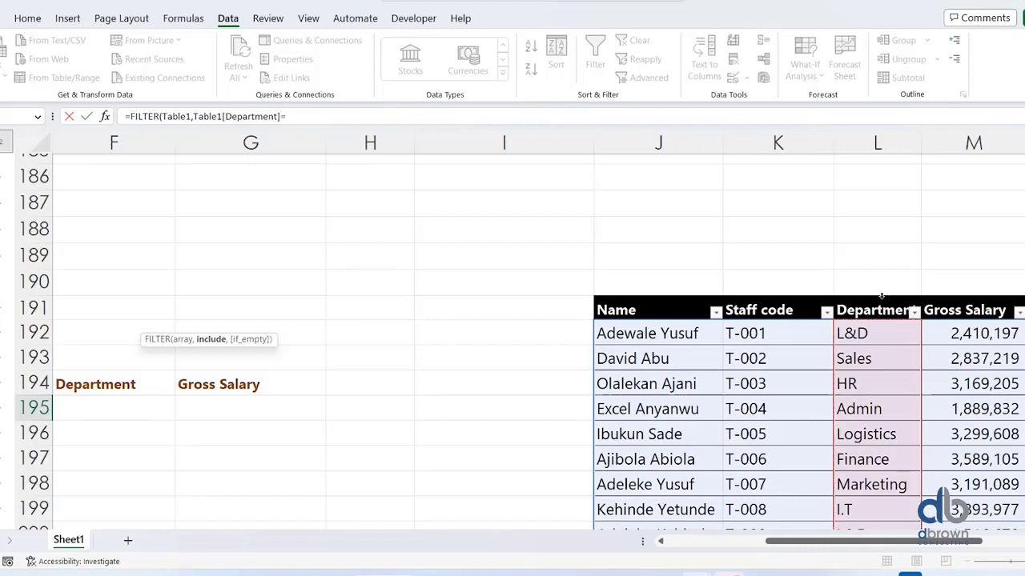
click(99, 353)
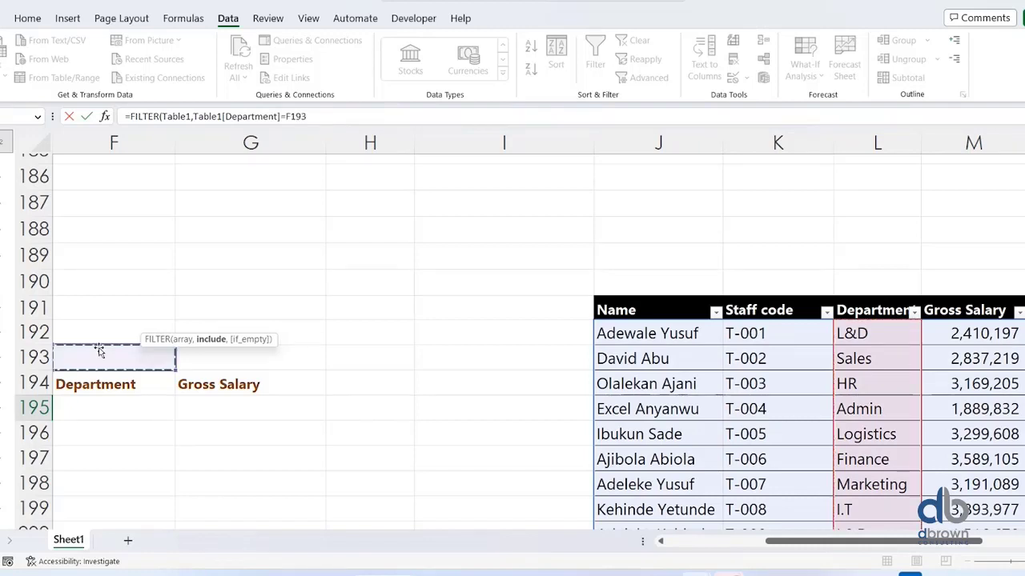
key(Left)
key(Left)
key(Left)
key(Up)
key(Right)
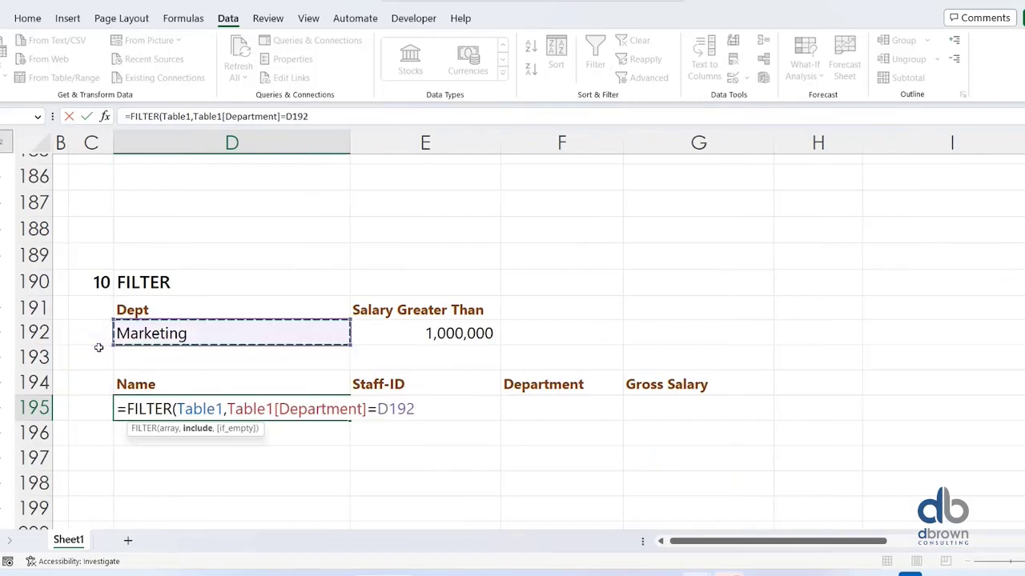
Add "Not Found" as the if_empty argument and enter =FILTER(Table1,Table1[Department]=D192,"Not Found") in D195.
text())
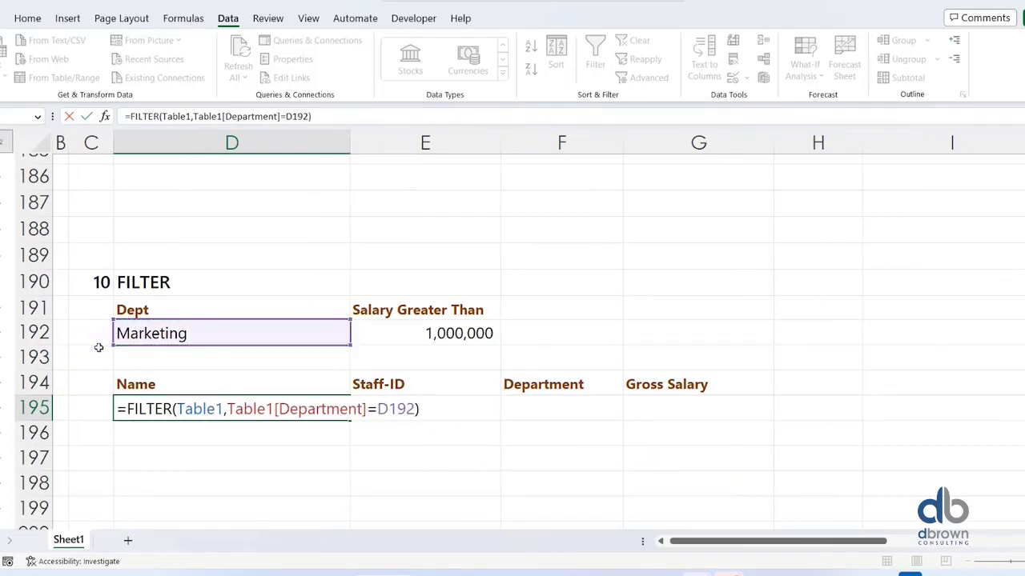
key(BackSpace)
text(,)
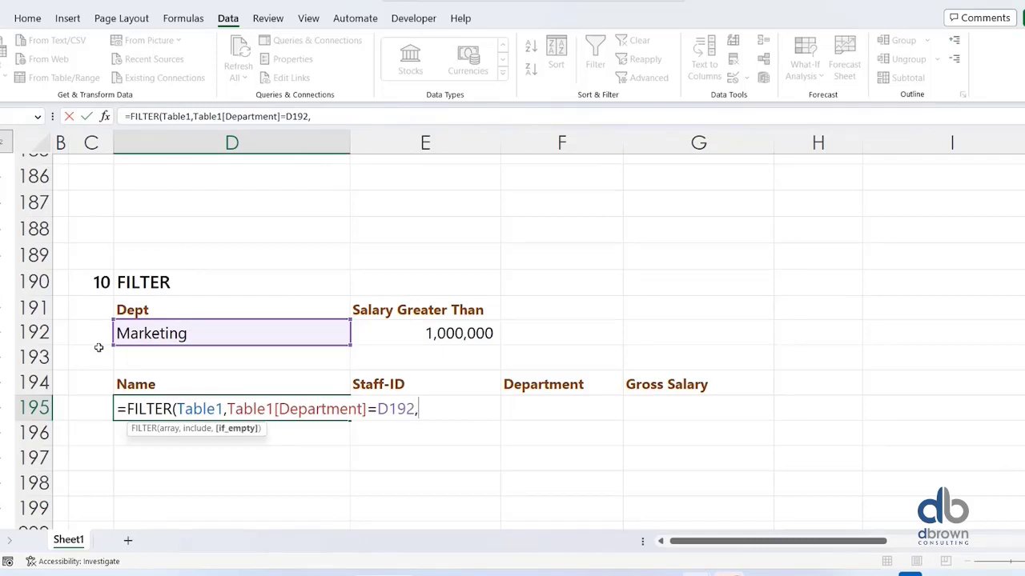
text("Not Found)
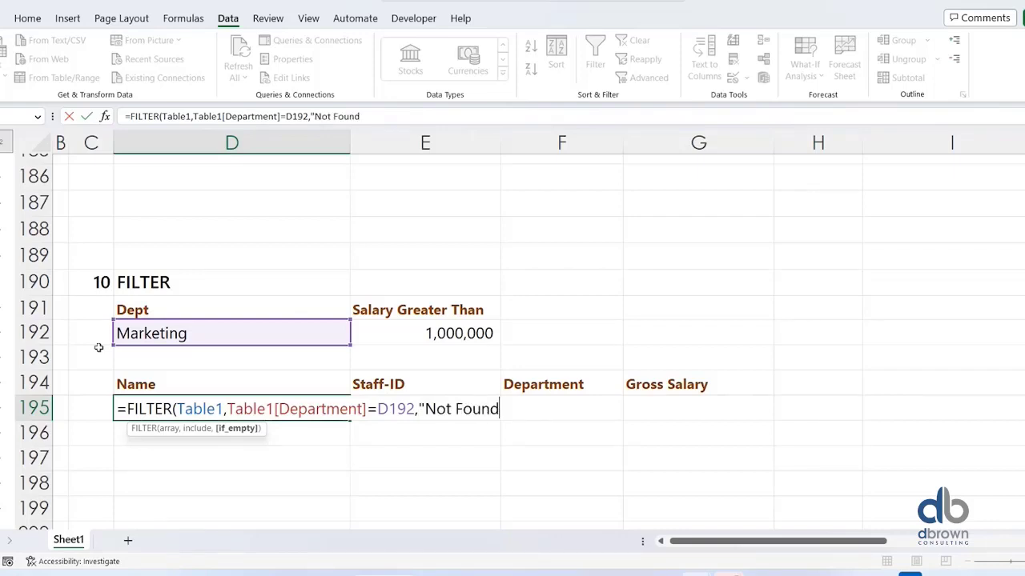
text("))
key(Return)
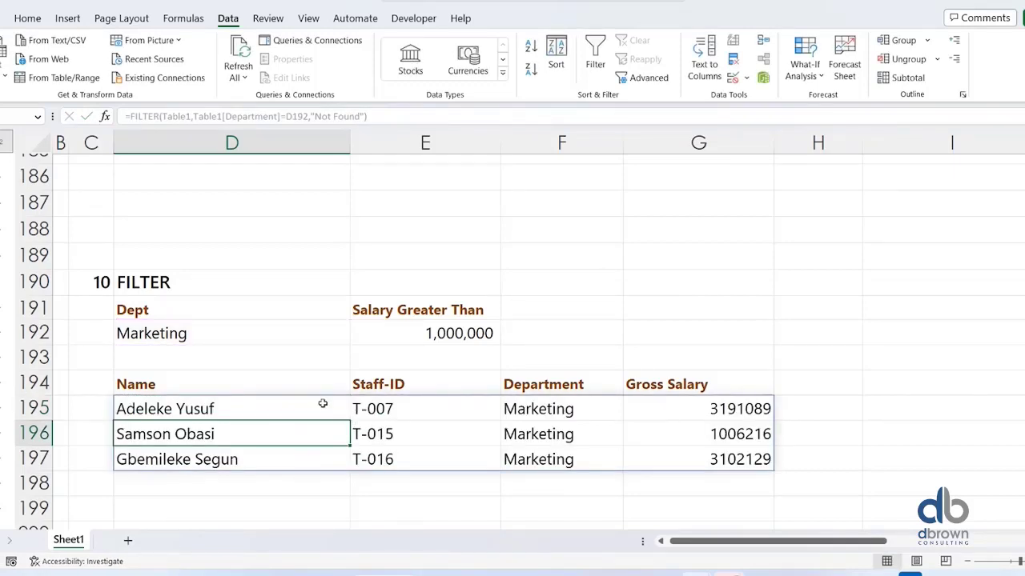
Test the filter by changing the Dept criterion in D192 to L&D.
click(219, 332)
text(L&D)
key(Return)
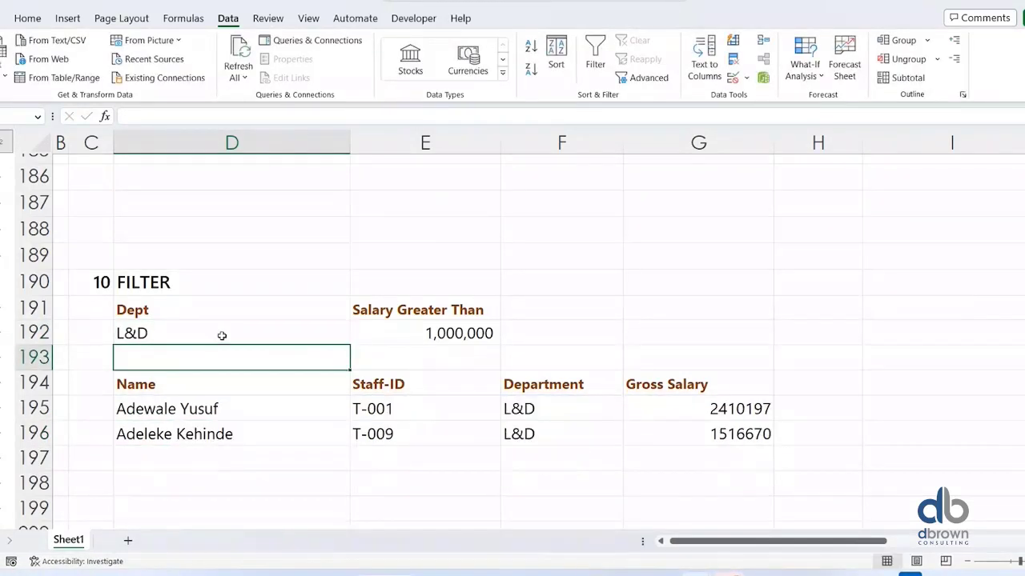
Change the Dept criterion in D192 to Operation, a department missing from the table, and check the formula's result in D195.
click(181, 329)
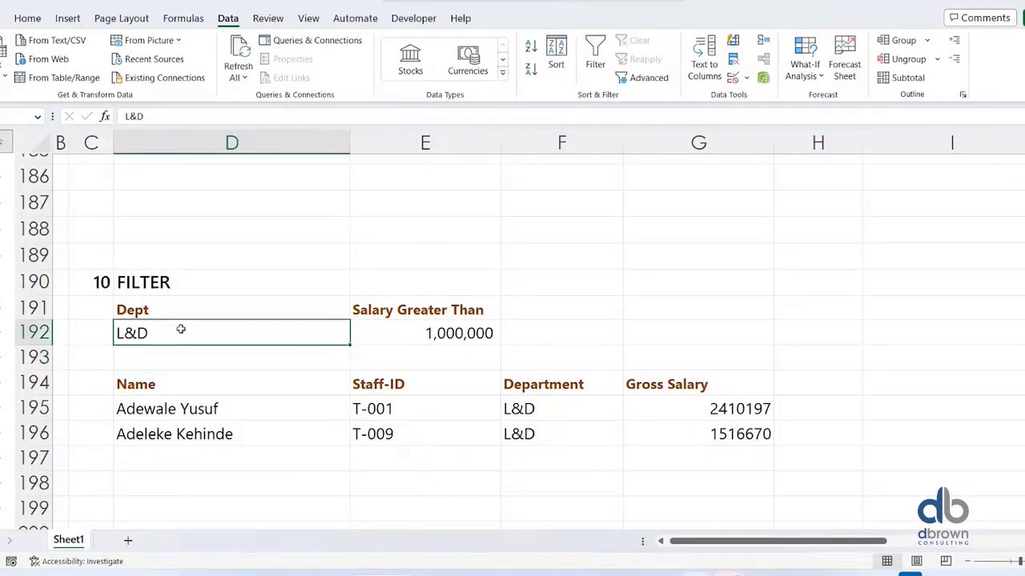
text(Operat)
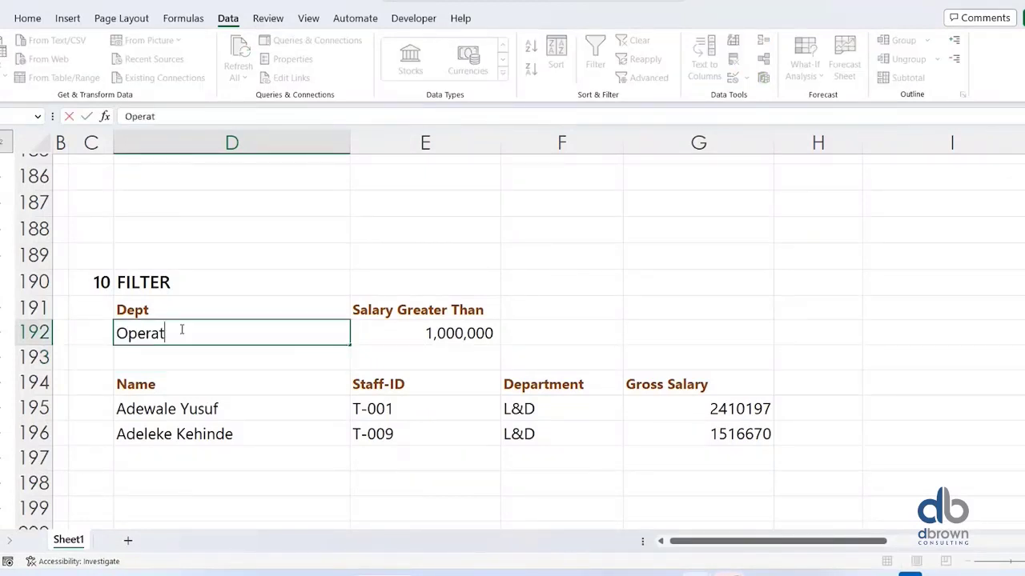
text(ion)
key(Return)
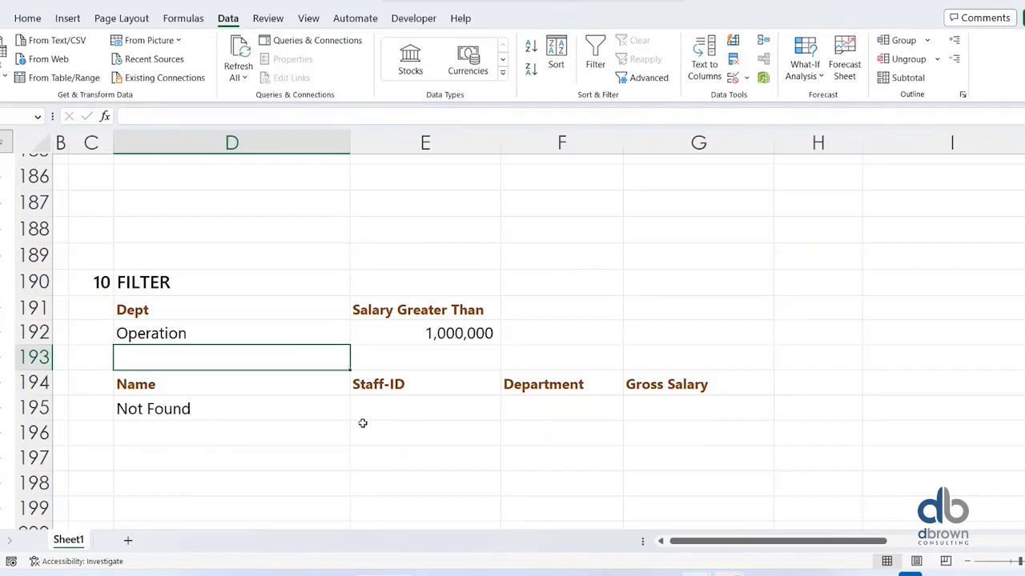
click(275, 405)
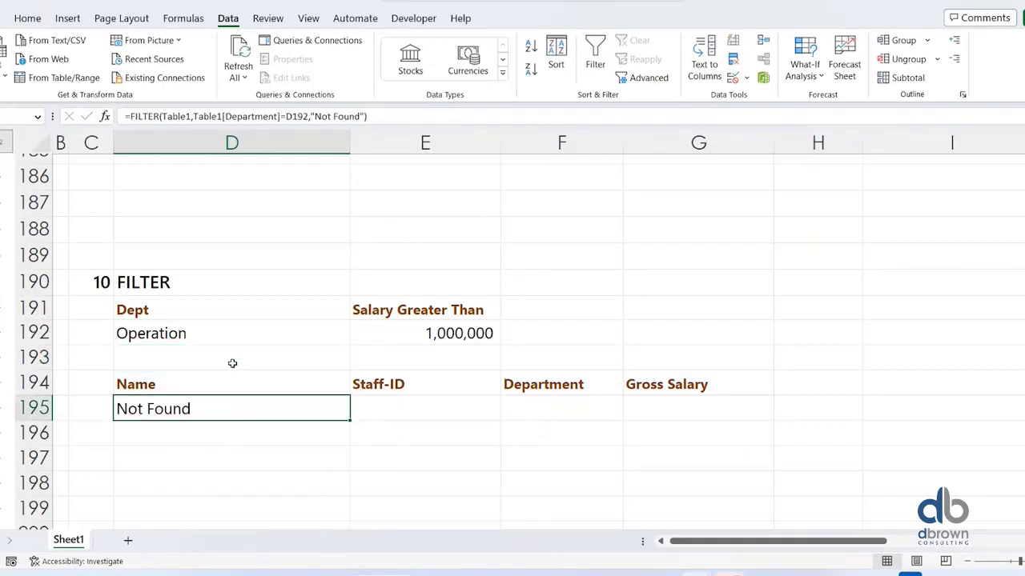
Set the Dept criterion in D192 back to Marketing.
click(243, 337)
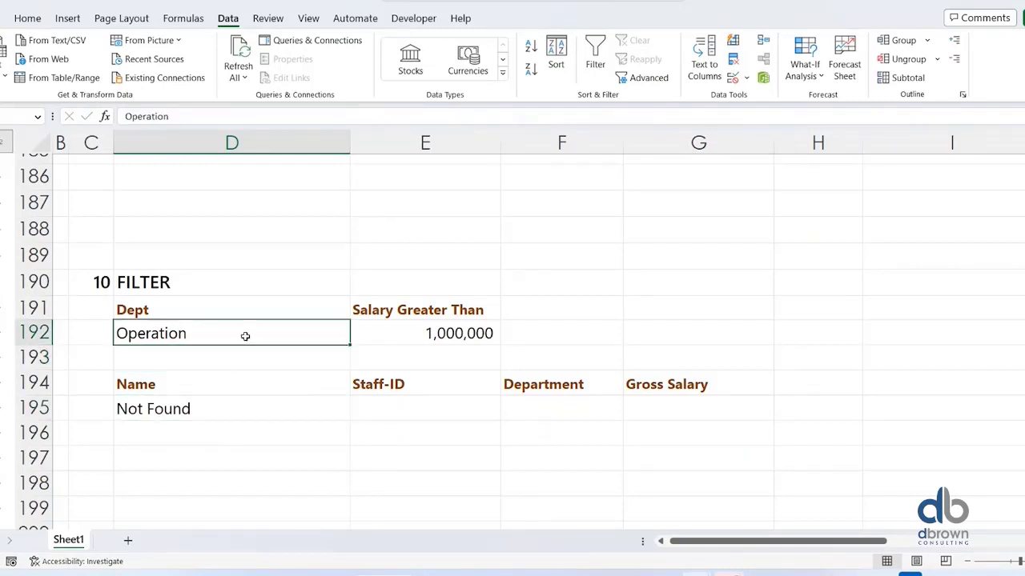
text(Marketing)
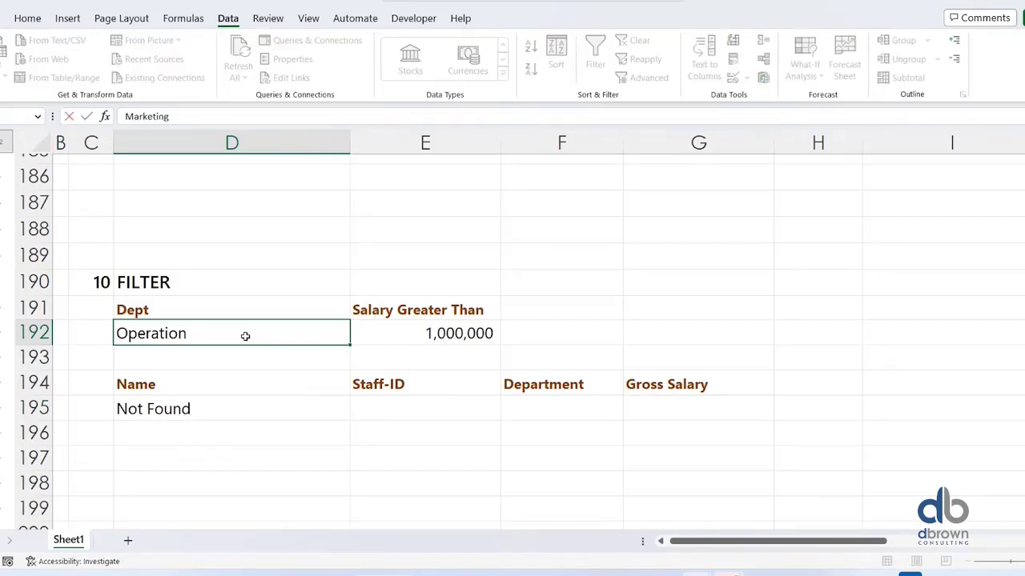
key(Return)
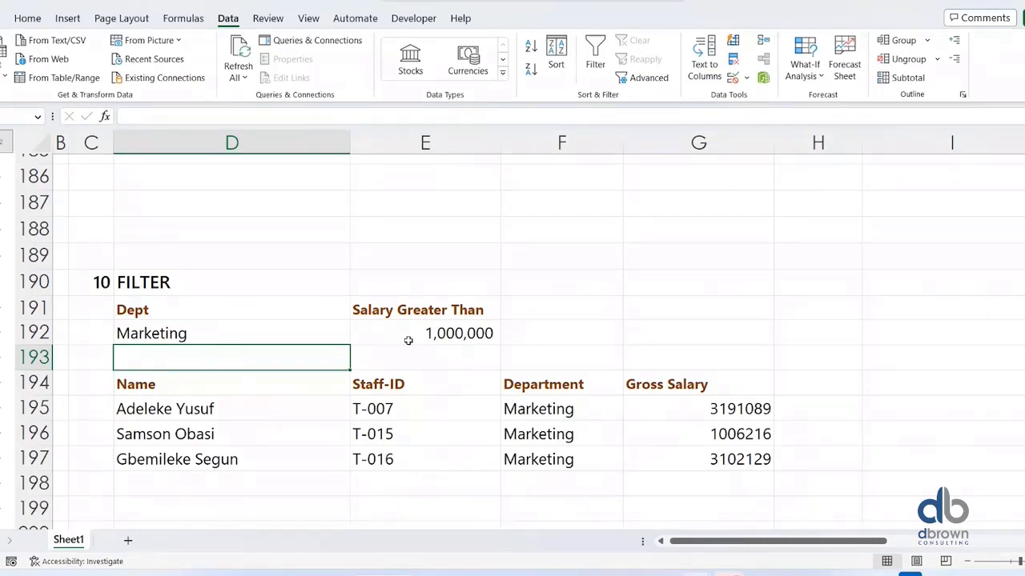
Edit the FILTER formula in D195, removing =D192 and the "Not Found" argument so it reads =FILTER(Table1,Table1[Department]).
click(433, 335)
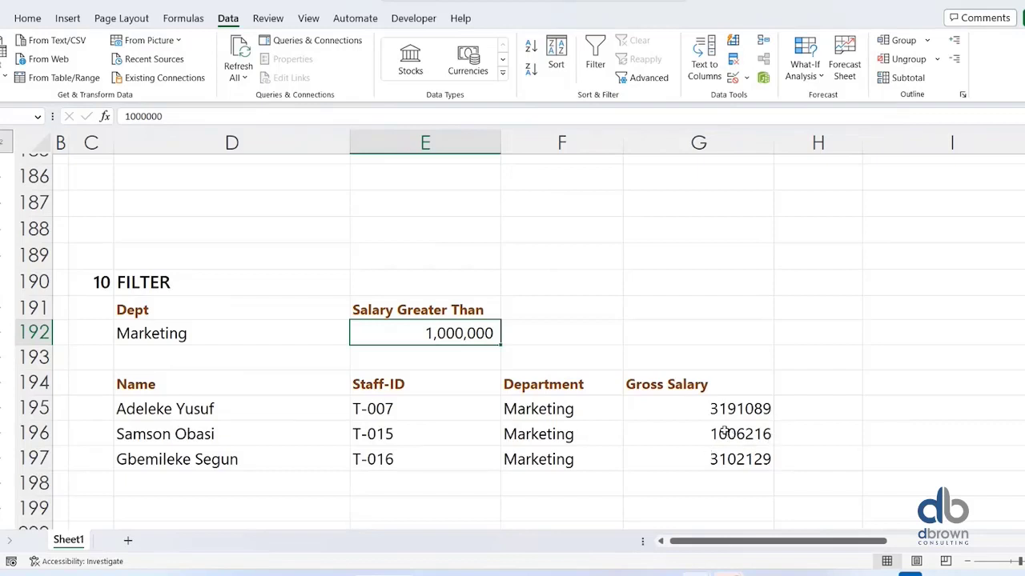
click(204, 410)
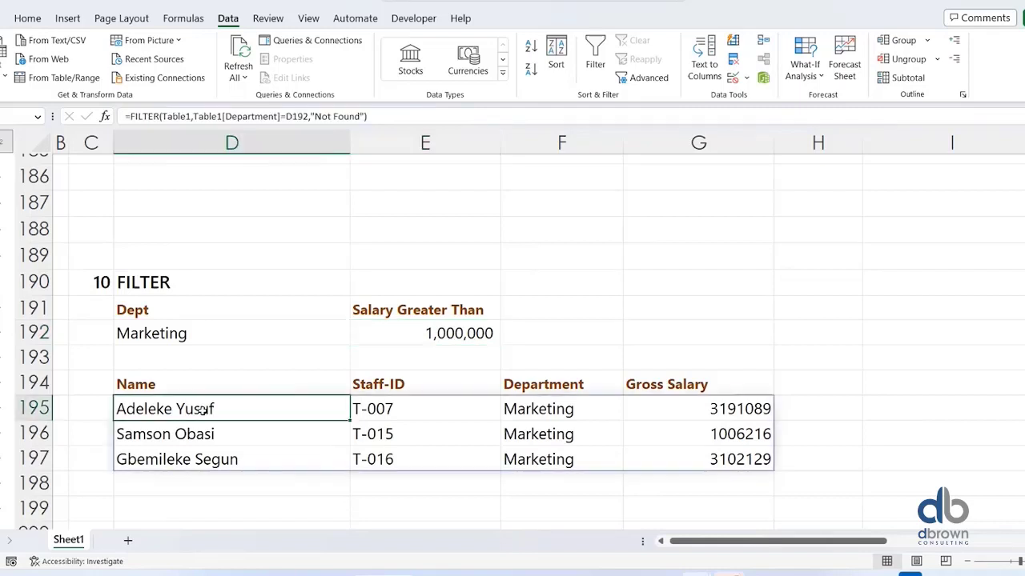
click(384, 116)
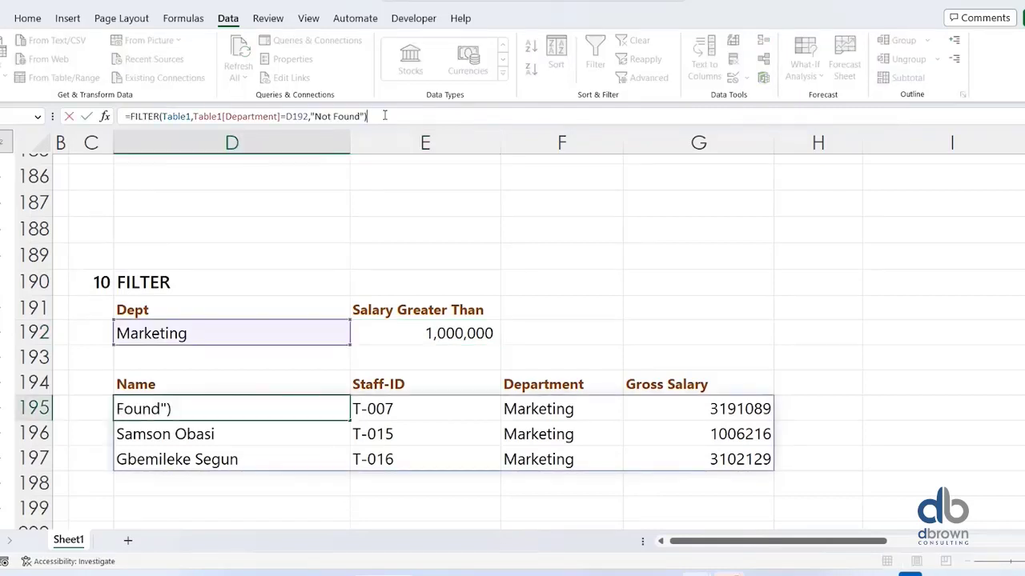
key(Escape)
double_click(272, 410)
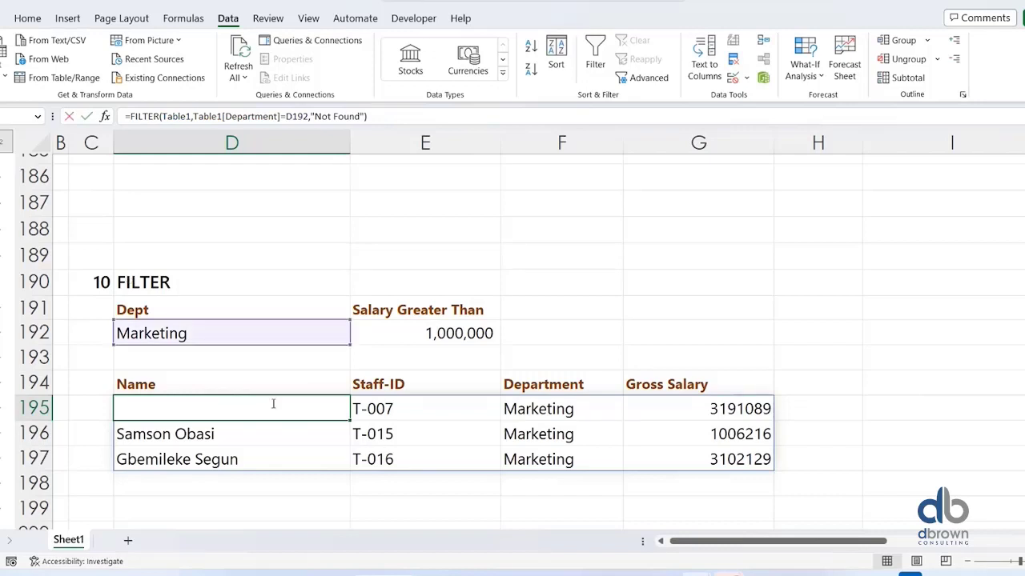
click(506, 410)
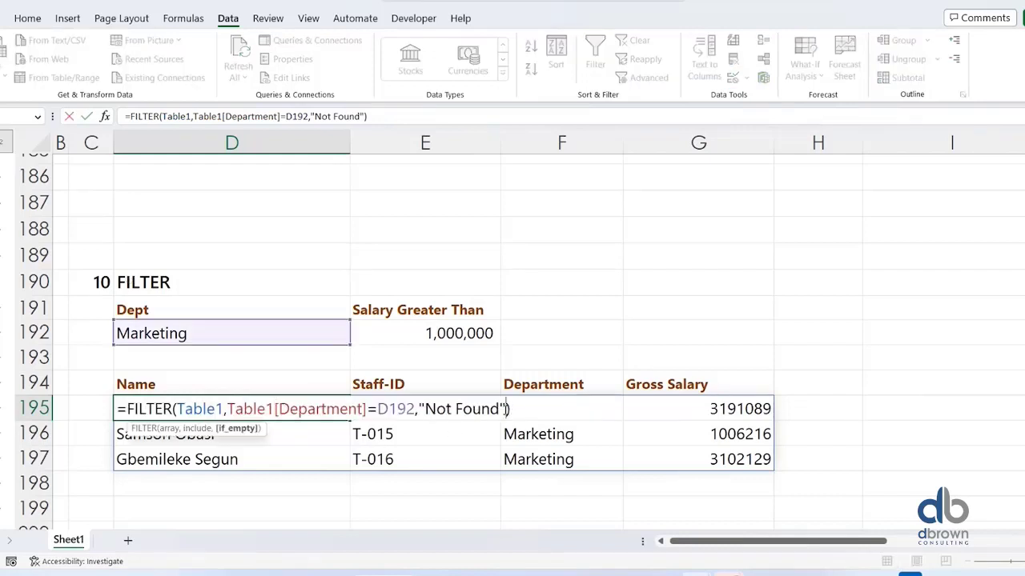
key(BackSpace)
key(BackSpace)
key(BackSpace)
key(BackSpace)
key(BackSpace)
key(BackSpace)
key(BackSpace)
key(BackSpace)
key(BackSpace)
key(BackSpace)
key(BackSpace)
key(BackSpace)
key(BackSpace)
key(BackSpace)
key(BackSpace)
key(BackSpace)
key(BackSpace)
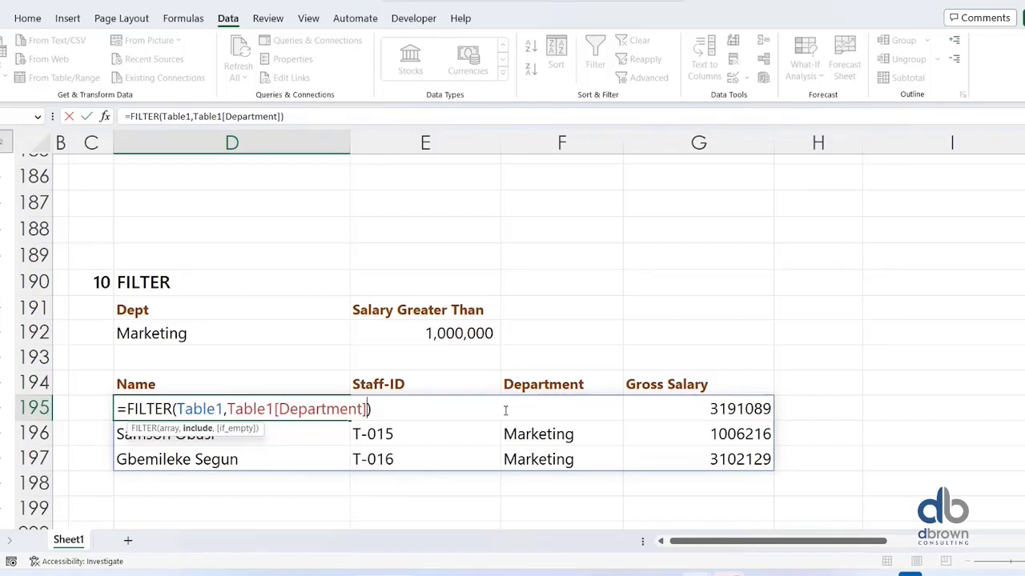
Enclose Table1[Department] in parentheses and add *() after it for a second condition in the include argument.
text())
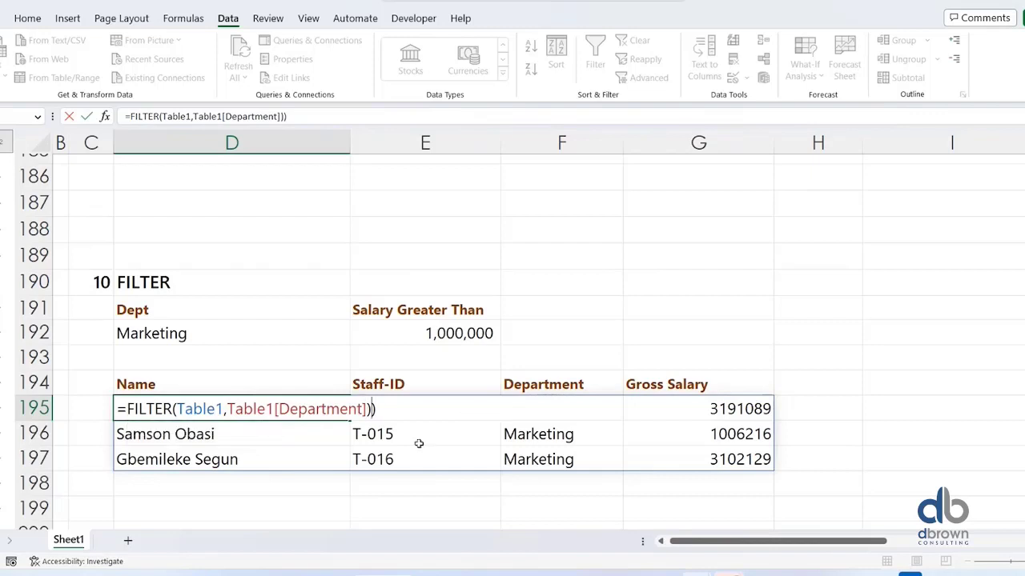
click(226, 408)
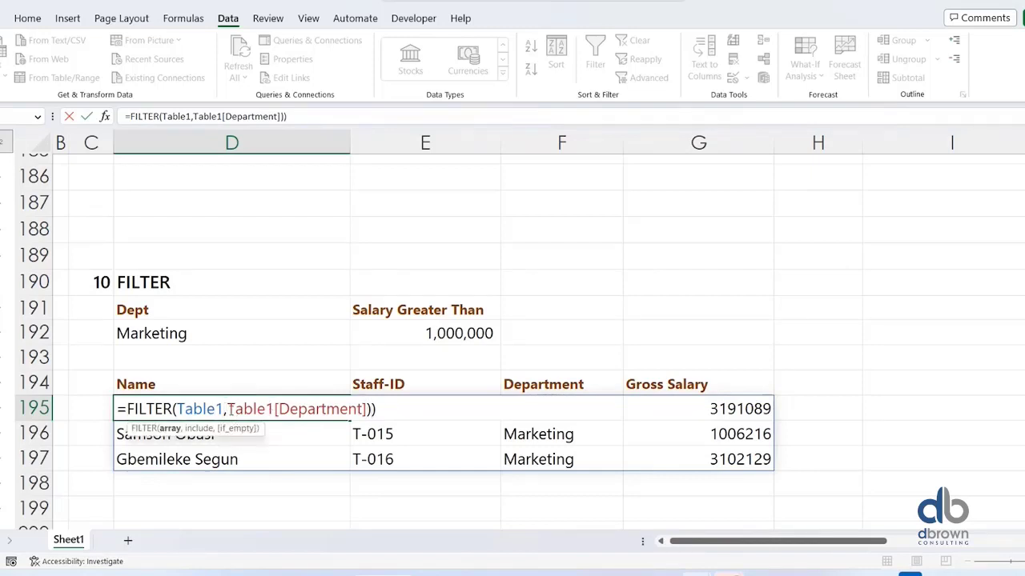
click(229, 409)
text(()
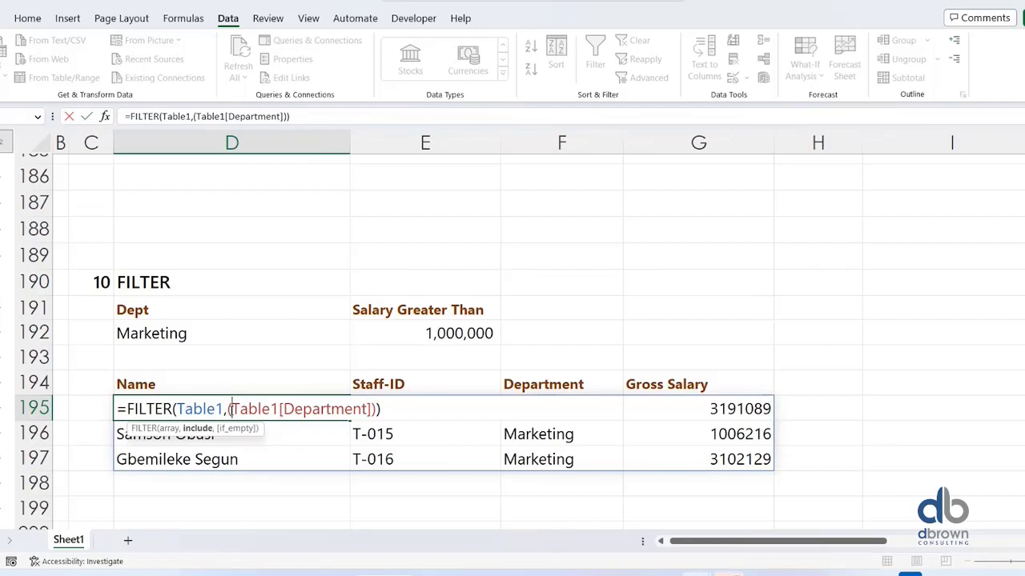
click(377, 410)
text(*)
text(())
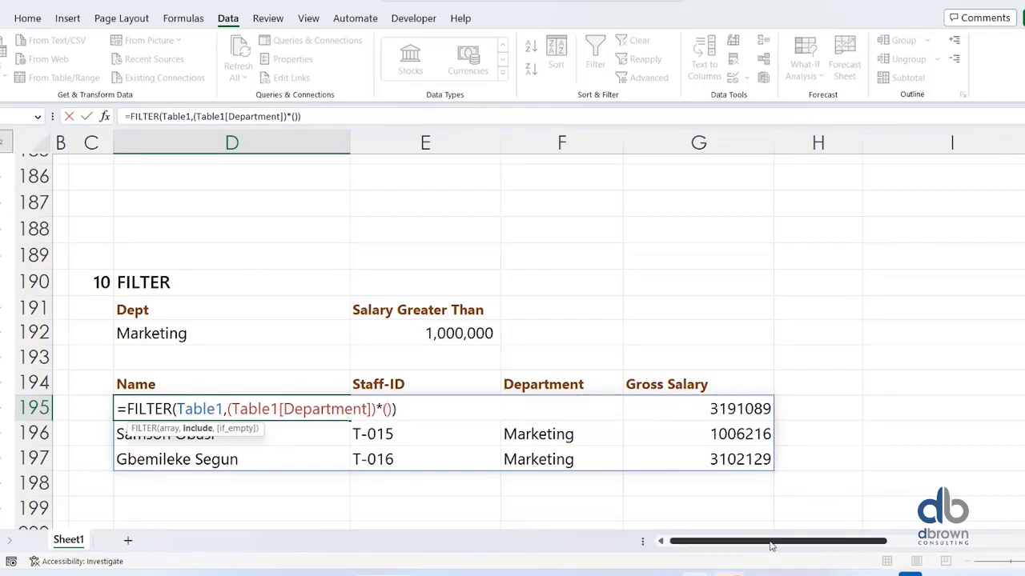
Fill the second condition with the table's Gross Salary column greater than E192, giving (Table1[Gross Salary]>E192).
scroll(771, 546, right, 6)
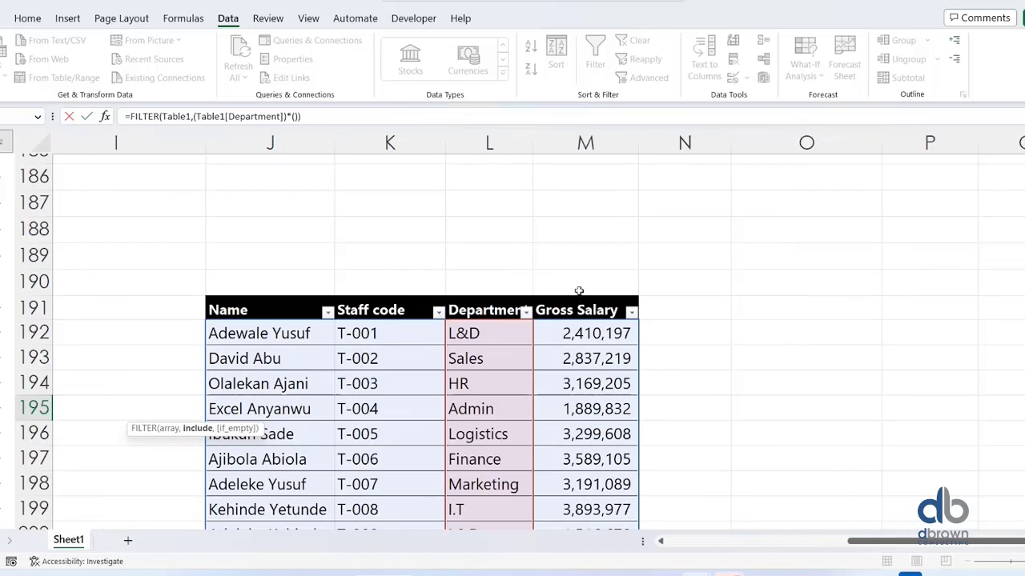
click(579, 336)
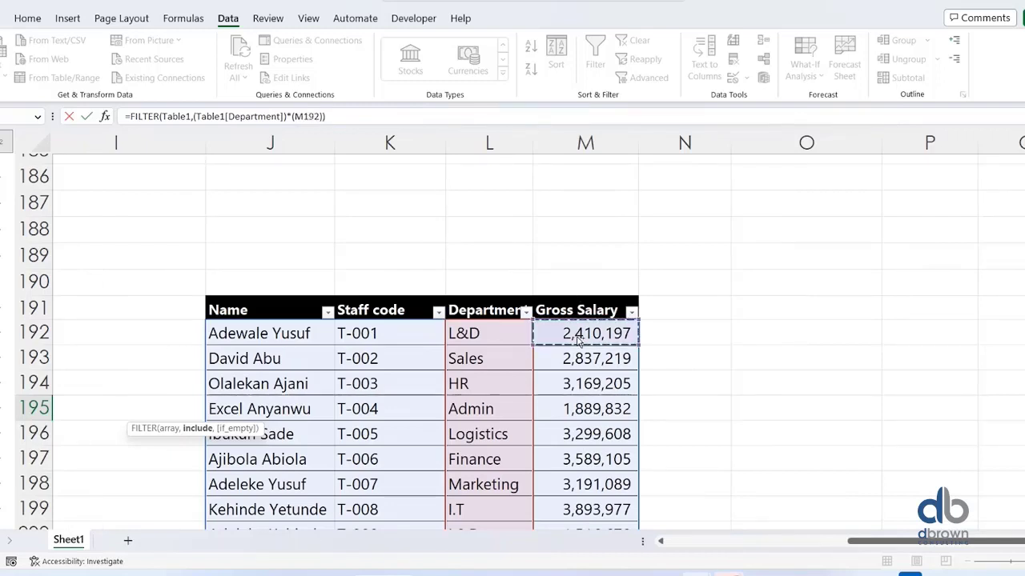
key(ctrl+shift+Down)
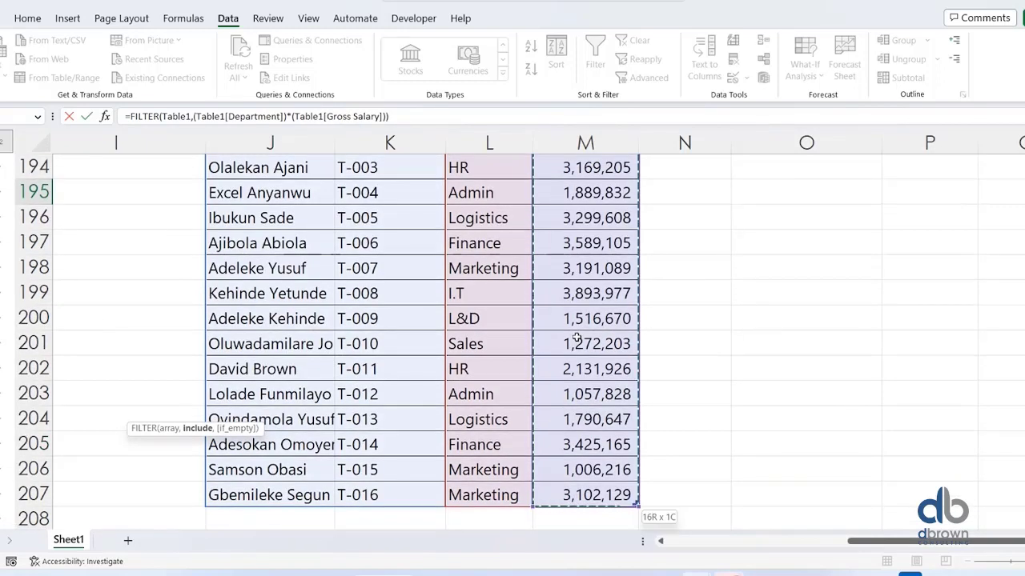
text(>)
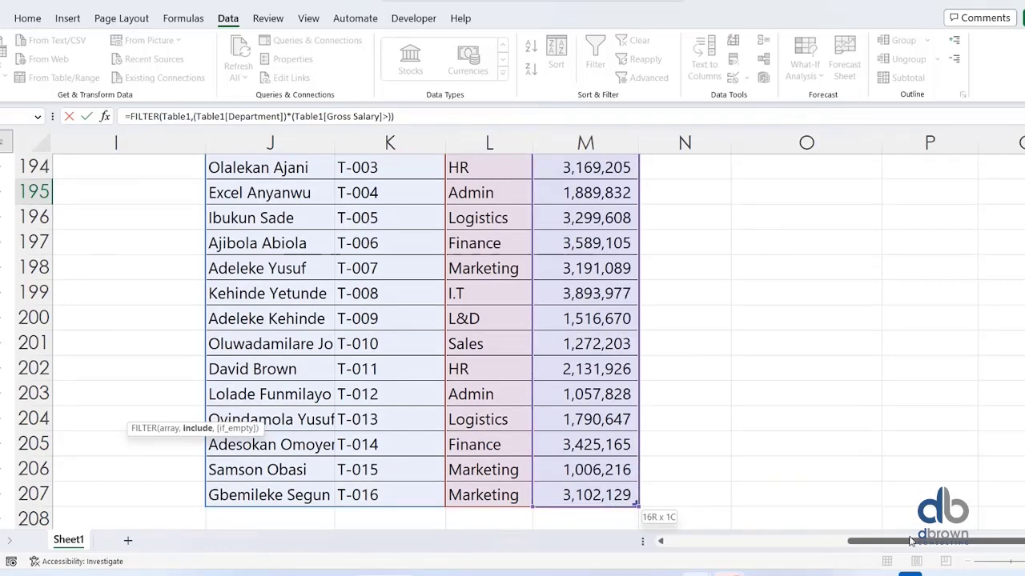
drag(910, 542, 745, 542)
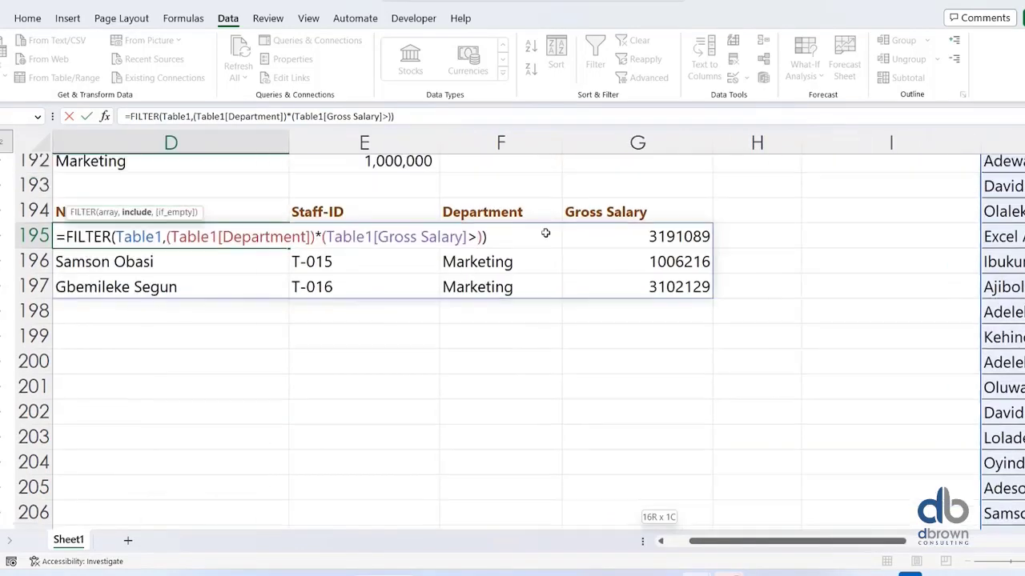
scroll(545, 233, up, 1)
click(384, 258)
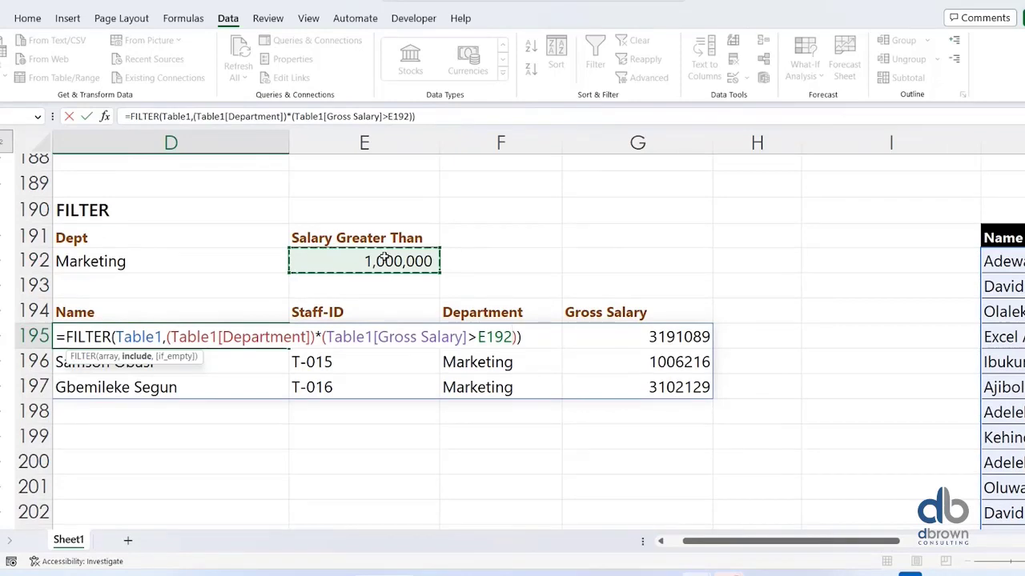
Add "Not Found" as the if_empty argument after the two conditions and enter the formula in D195.
click(413, 116)
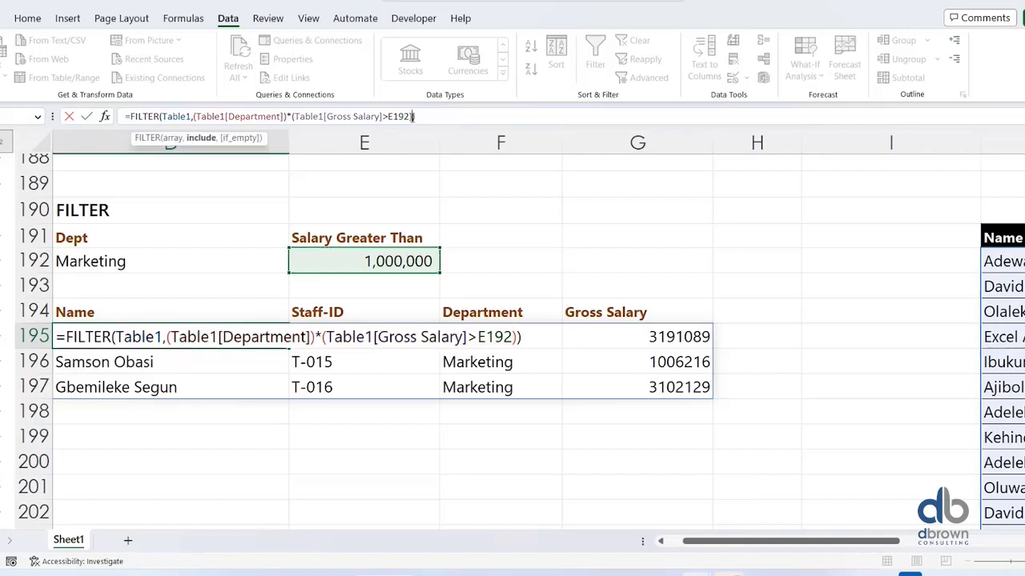
text(,)
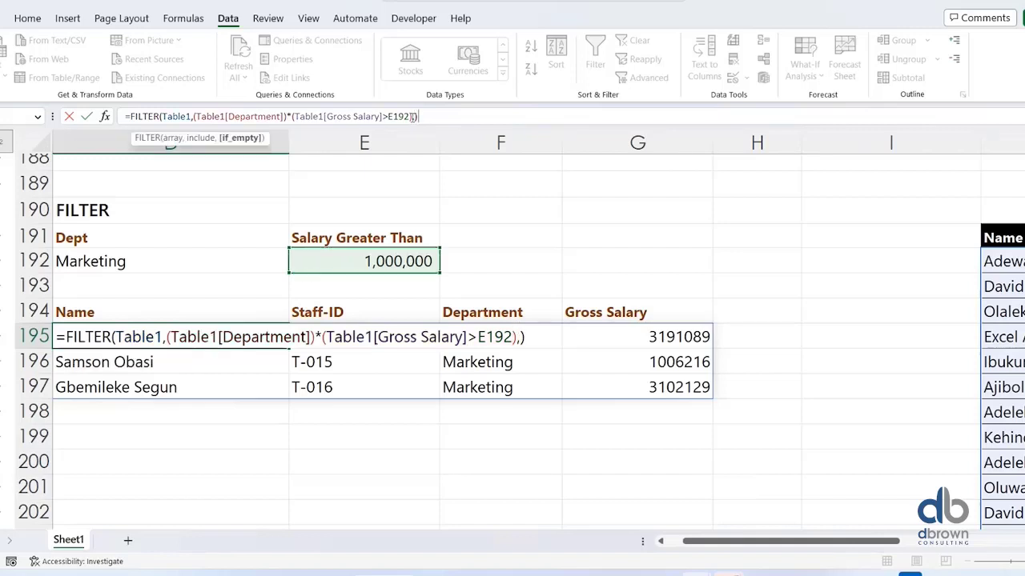
text("Not)
key(BackSpace)
key(BackSpace)
text(ot Found)
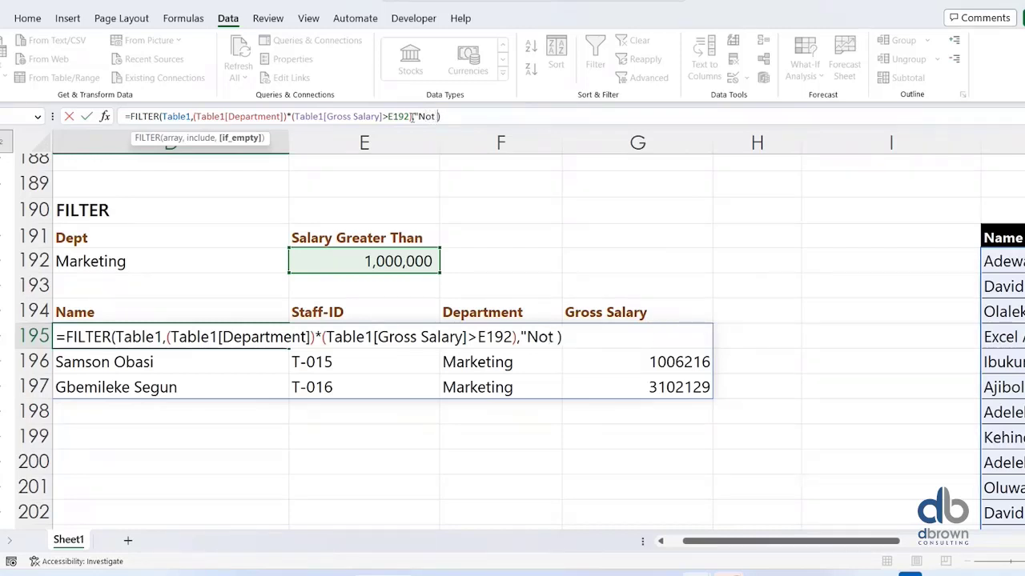
text(")
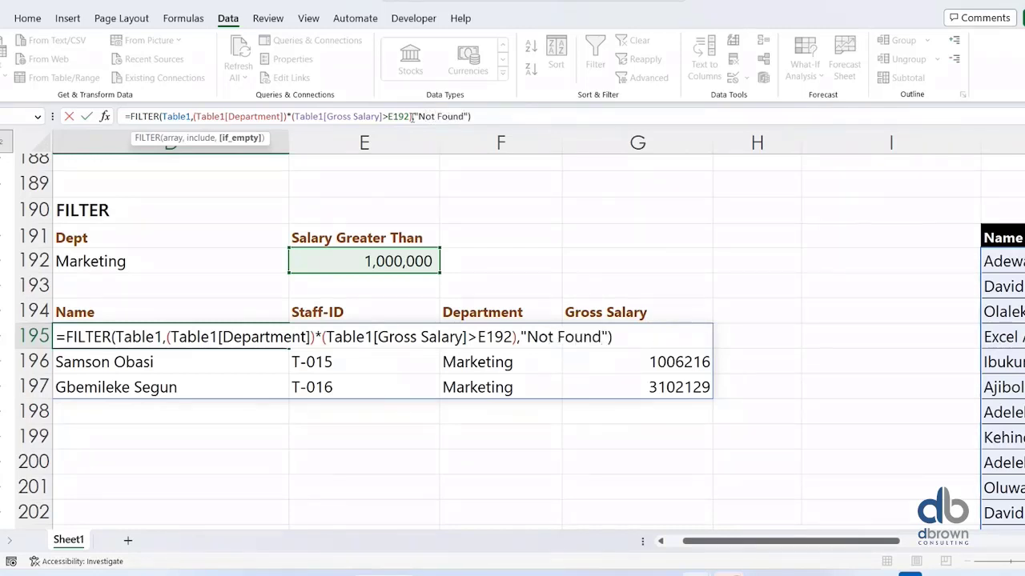
text())
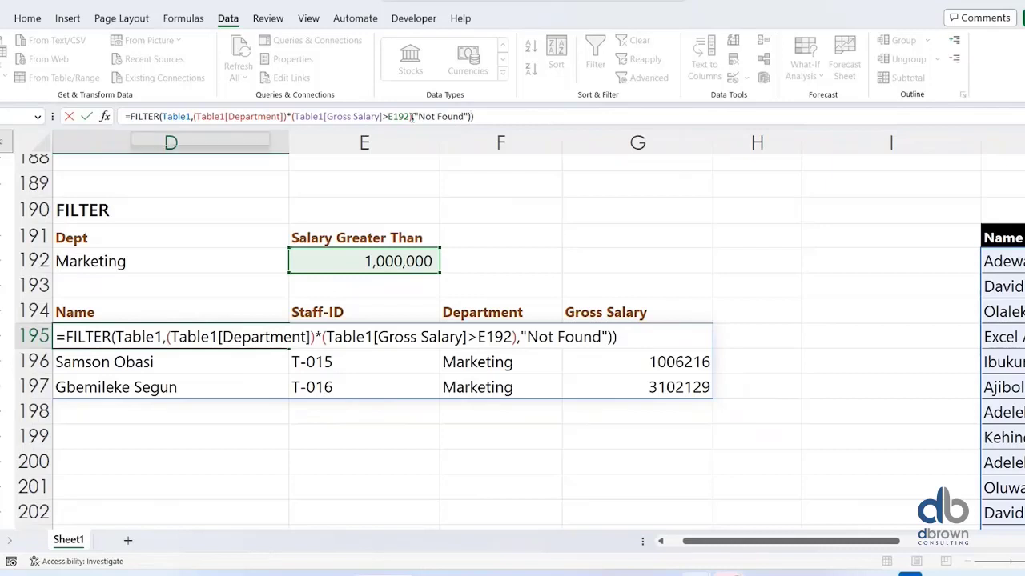
key(Return)
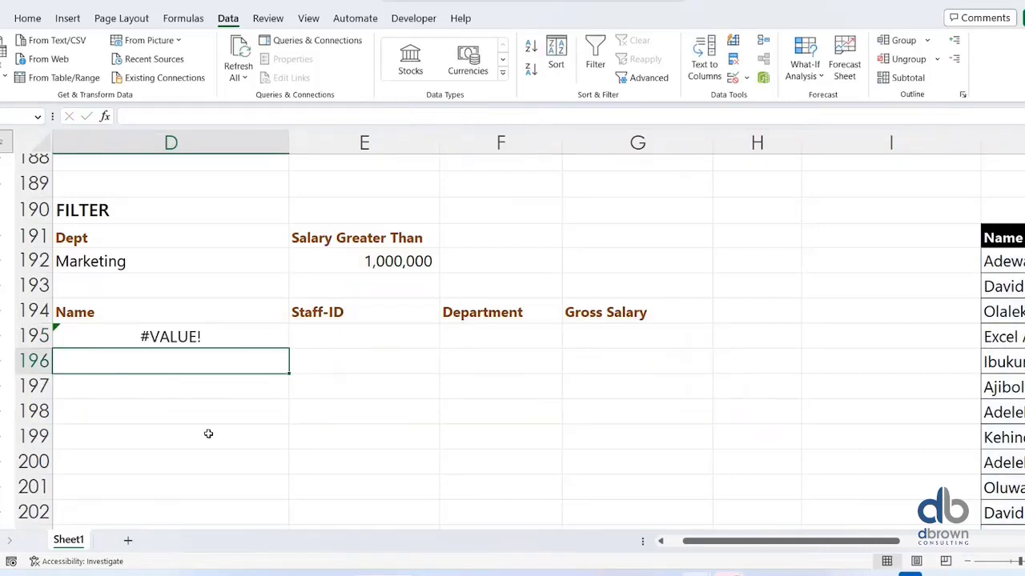
Complete the department condition in the D195 formula as (Table1[Department]=D192) and enter it.
click(233, 320)
double_click(233, 335)
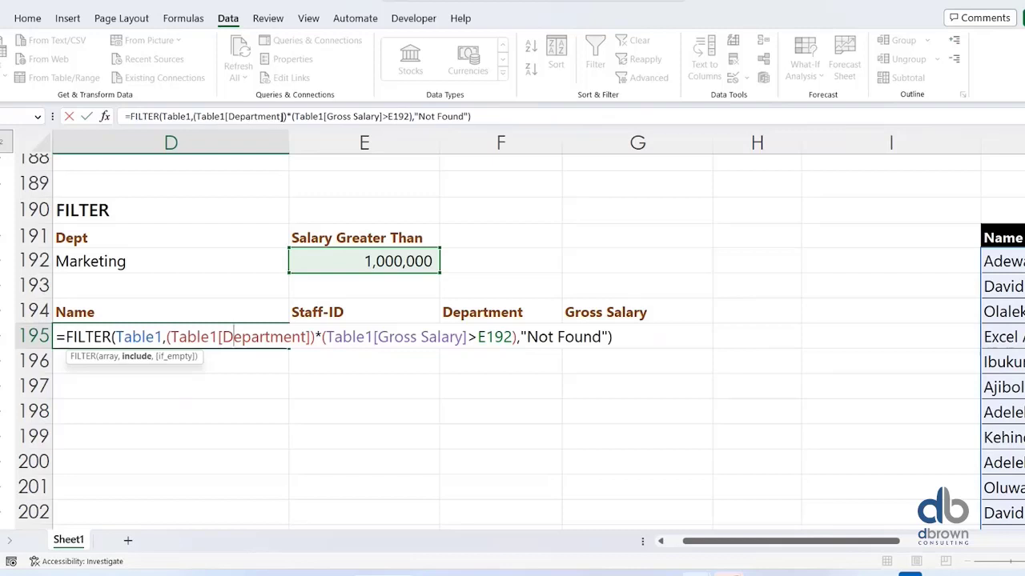
click(285, 116)
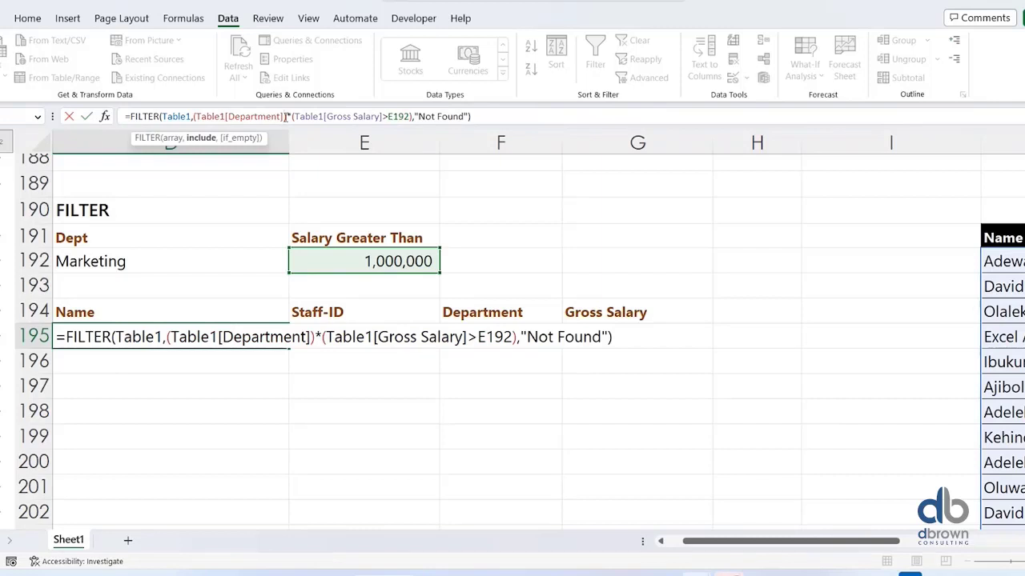
text(=)
click(137, 271)
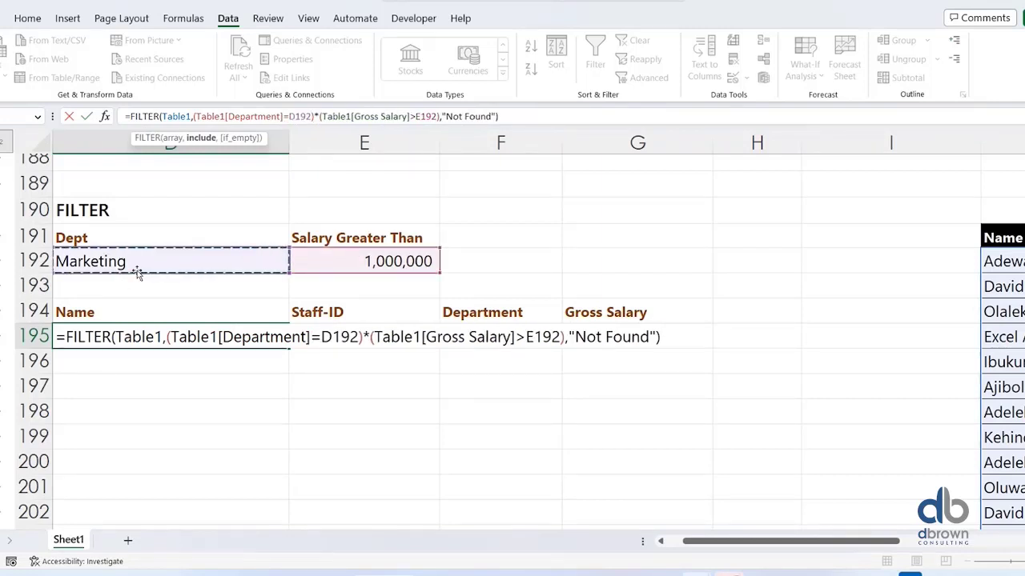
click(417, 118)
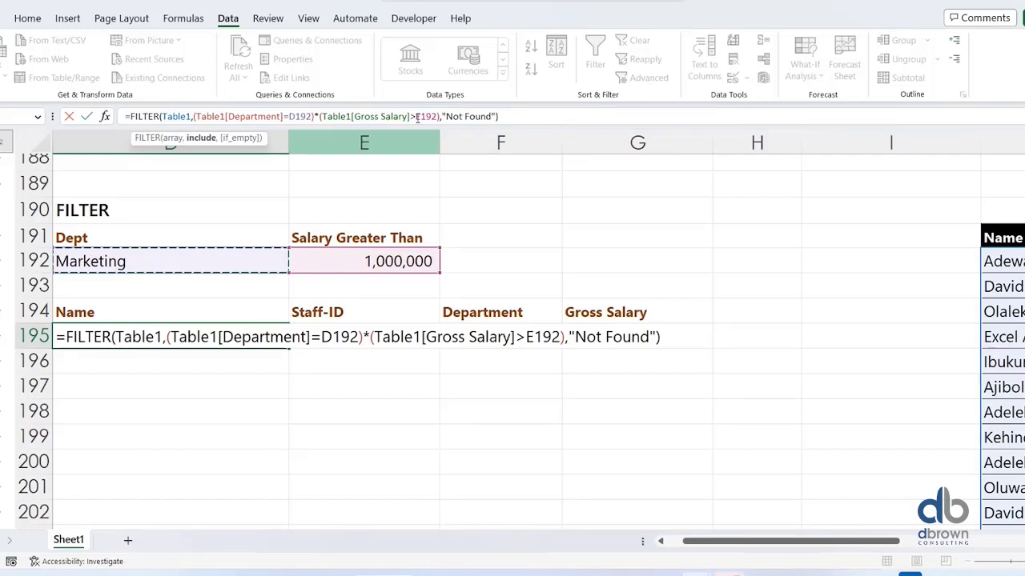
key(Return)
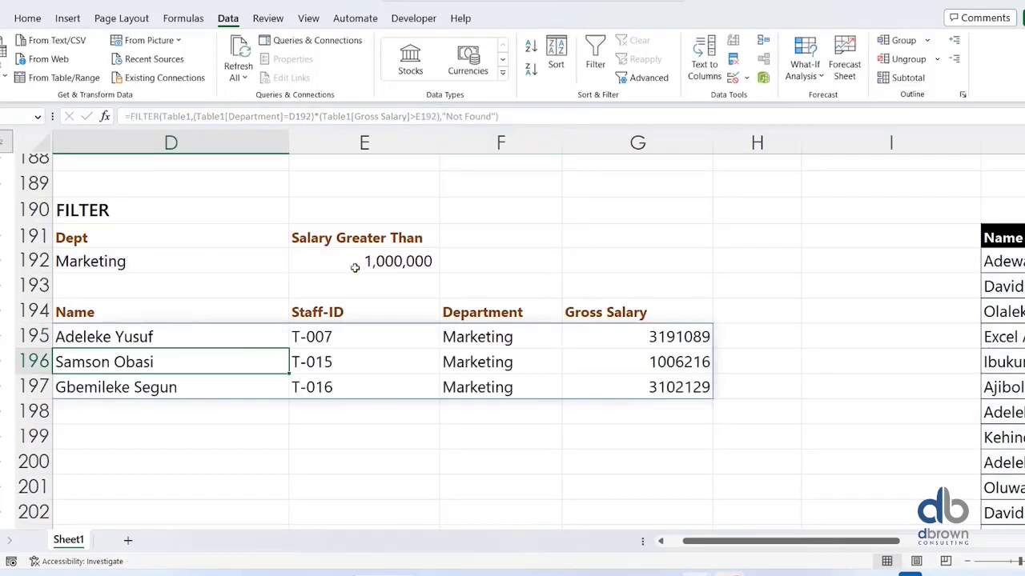
Set the Salary Greater Than criterion in E192 to 2000000 and check the filtered gross salaries in G195:G196.
click(390, 254)
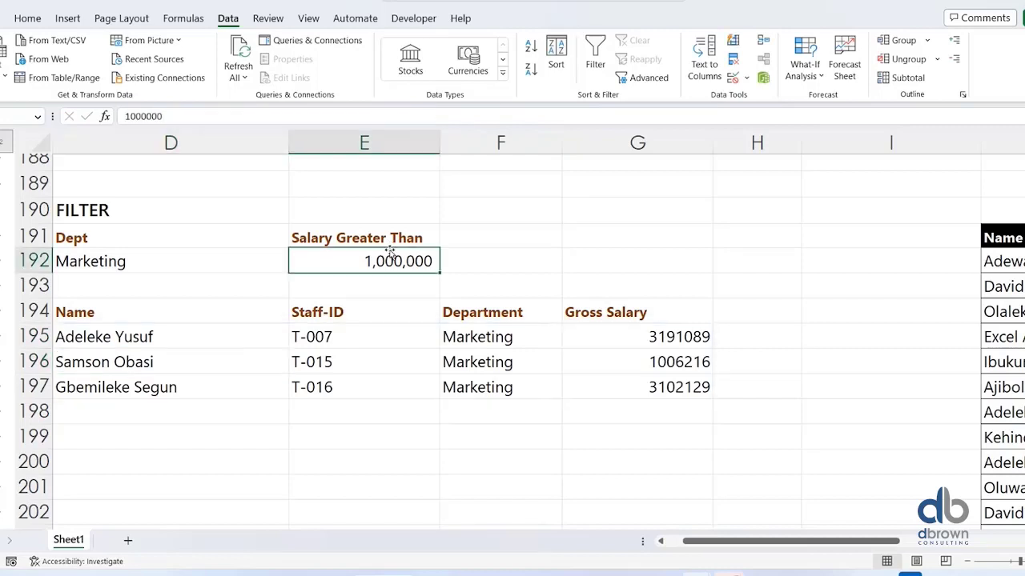
text(200)
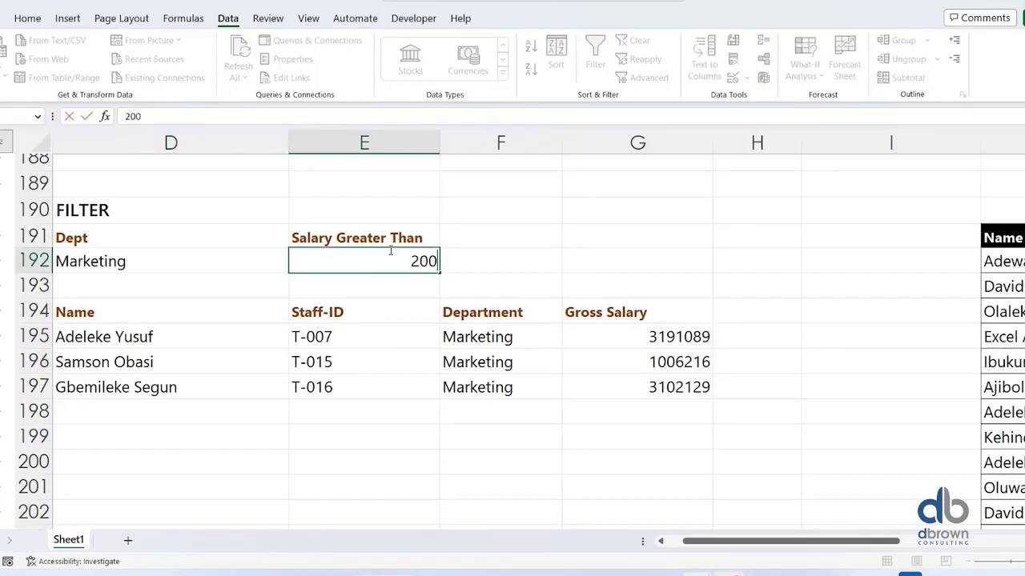
text(0000)
key(Return)
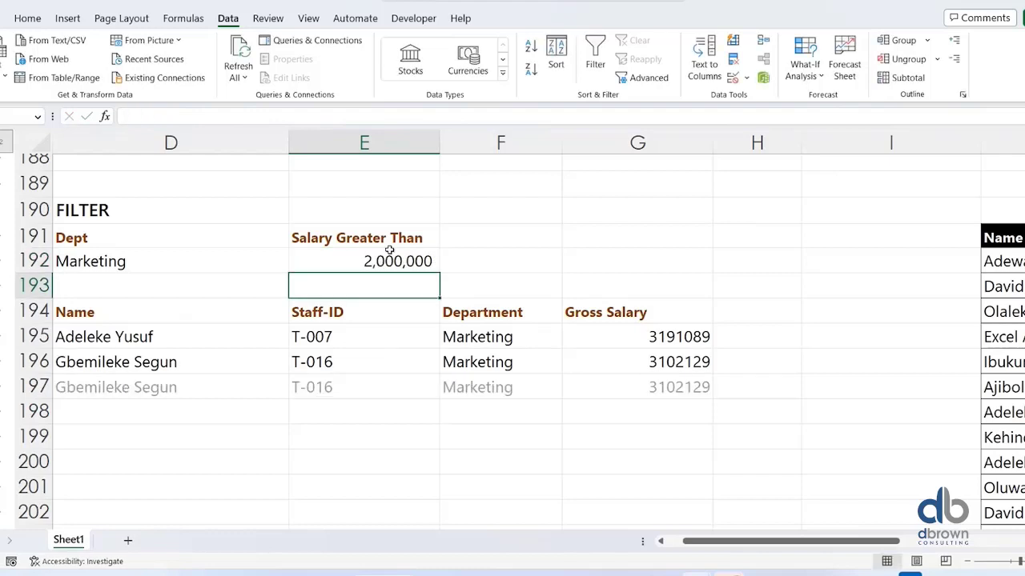
click(665, 335)
drag(665, 335, 664, 361)
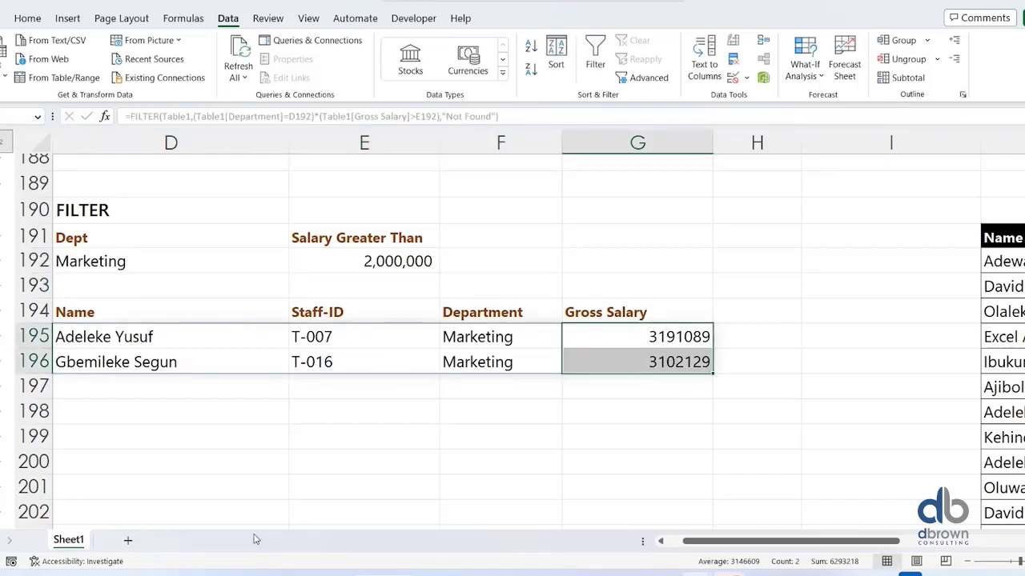
Change the Dept criterion in D192 to L&D and check the filtered row.
click(136, 266)
text(L)
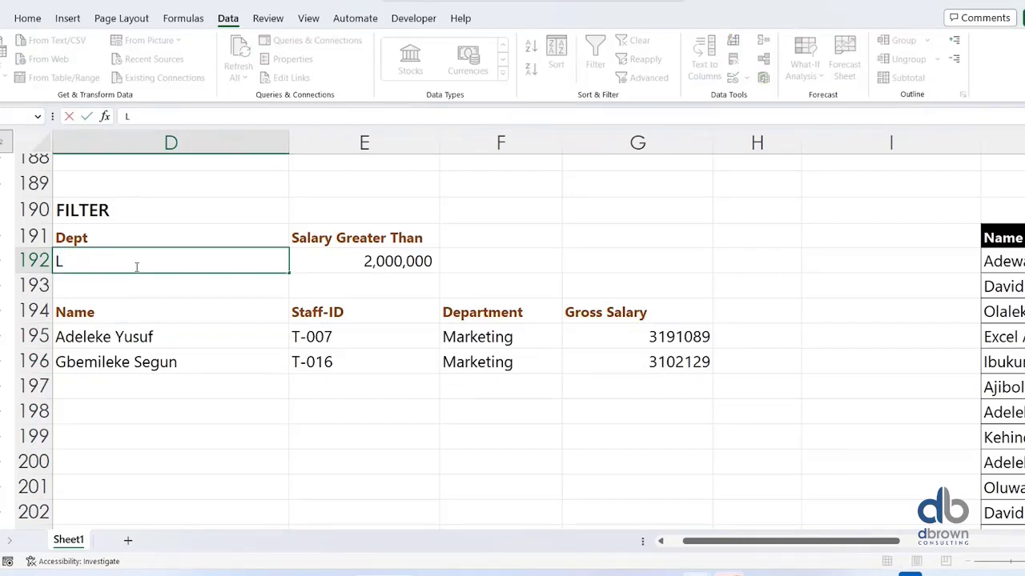
text(&D)
key(Return)
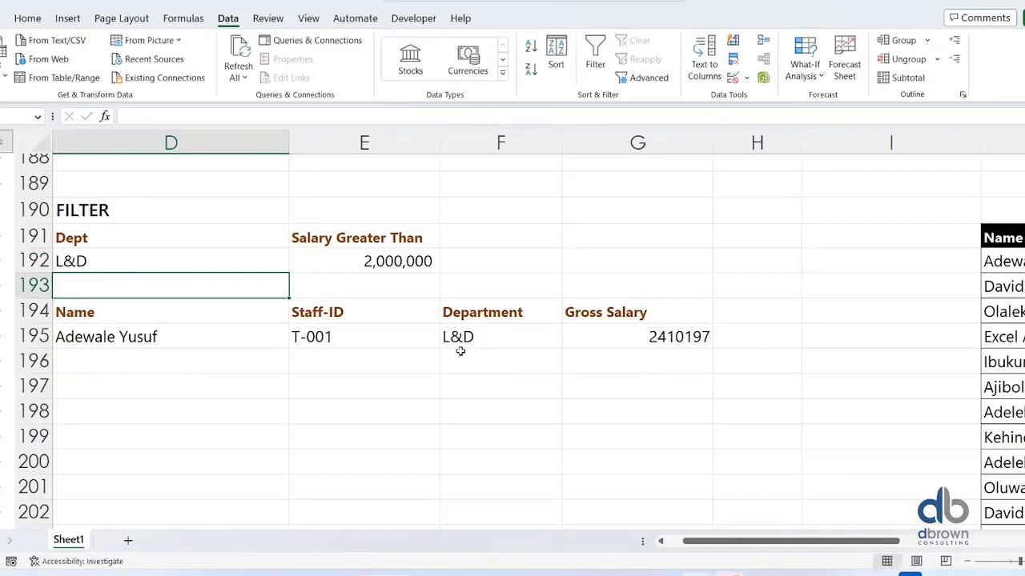
click(352, 345)
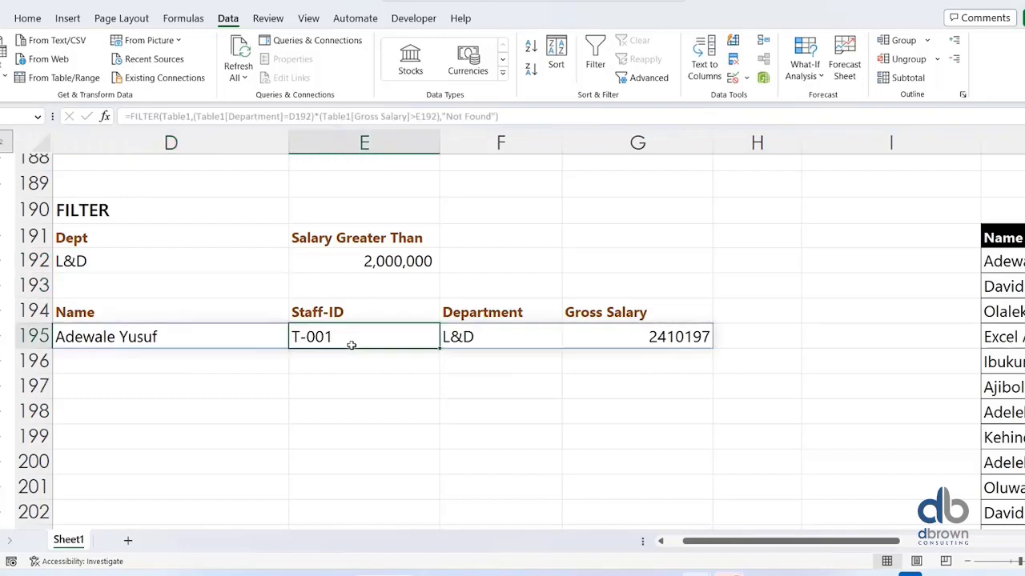
Set the Salary Greater Than criterion in E192 to 1000000.
click(369, 264)
double_click(369, 264)
text(1000)
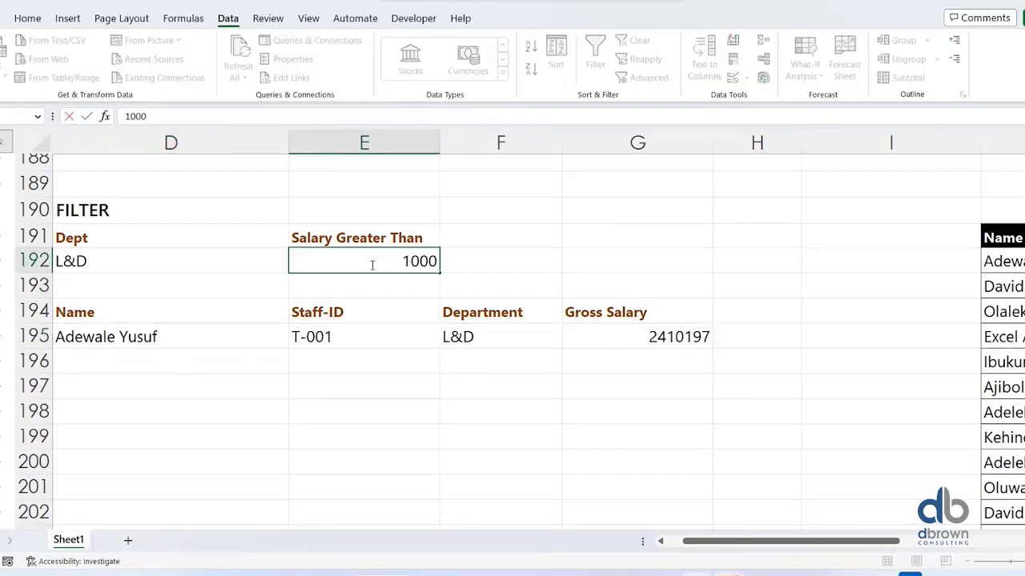
text(000)
key(Return)
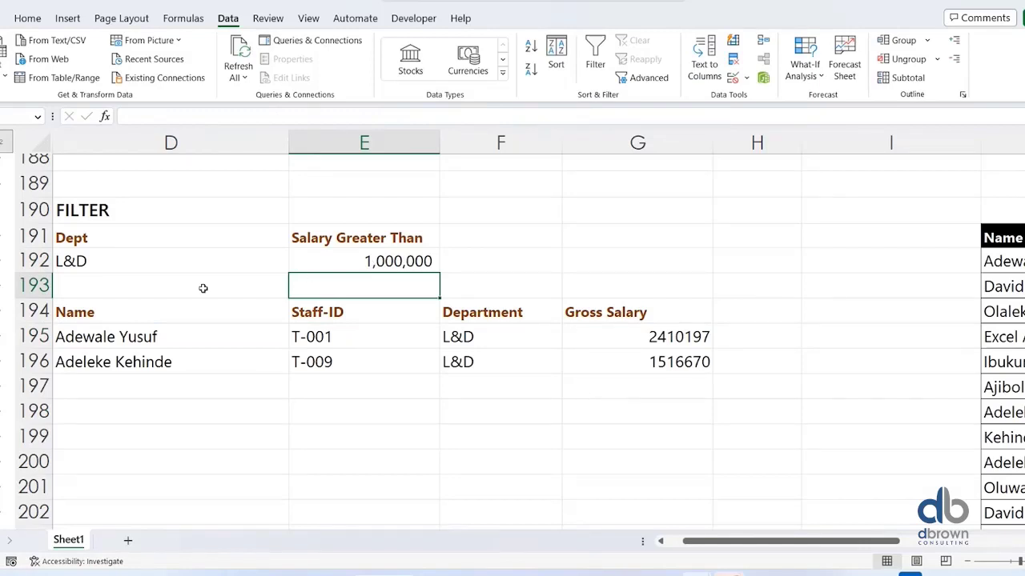
Change the Dept criterion in D192 to Sales.
click(193, 256)
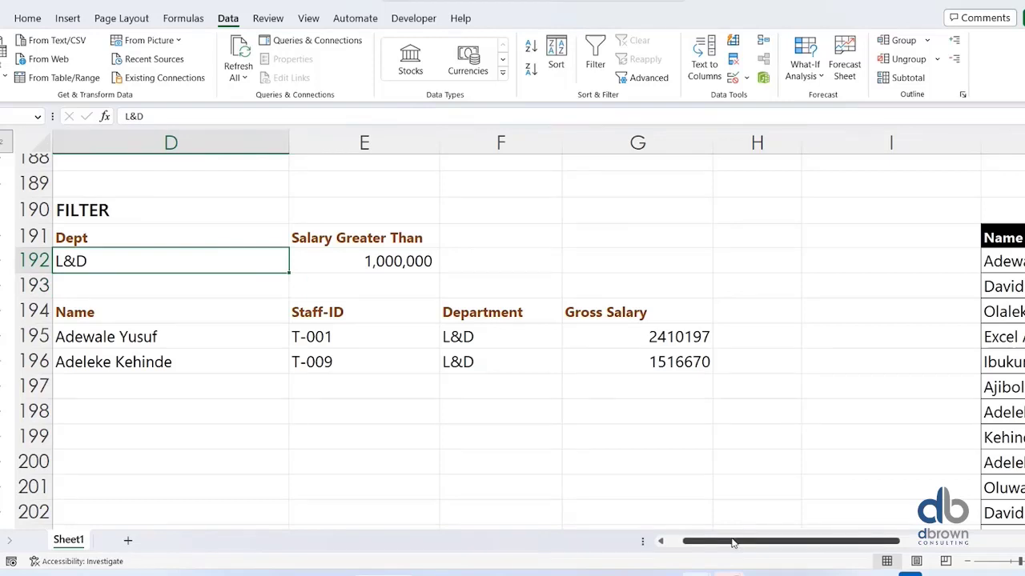
text(Sales)
key(Return)
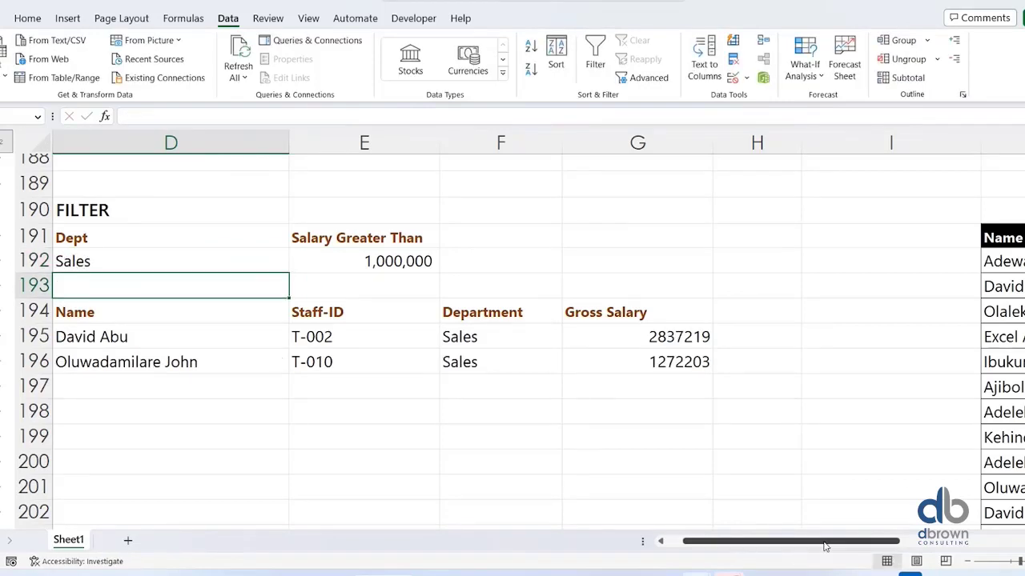
Change the Dept criterion in D192 to Admin.
mouse_move(818, 546)
mouse_down()
mouse_move(894, 548)
mouse_move(802, 546)
mouse_up()
click(213, 251)
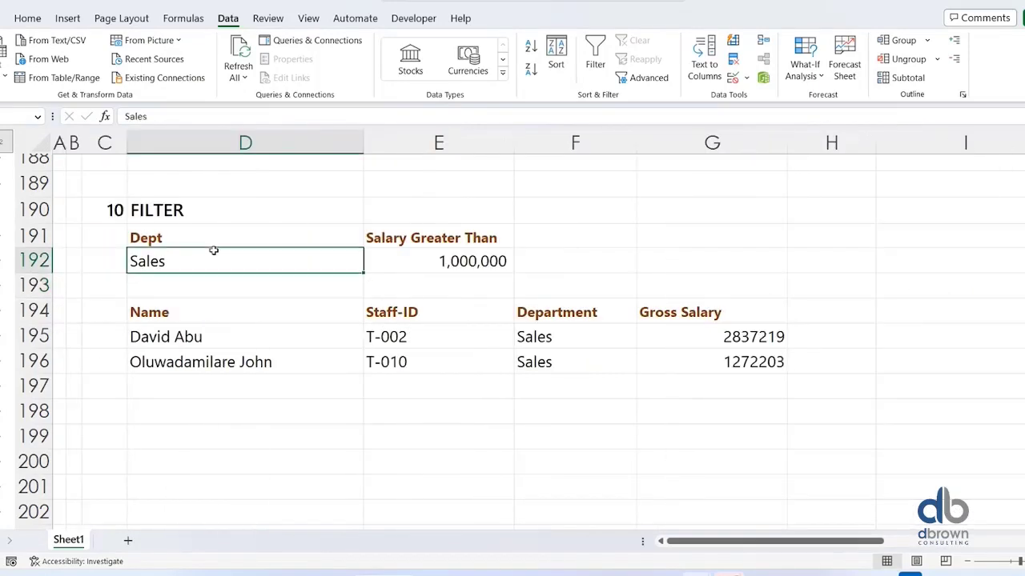
text(Admin)
key(Return)
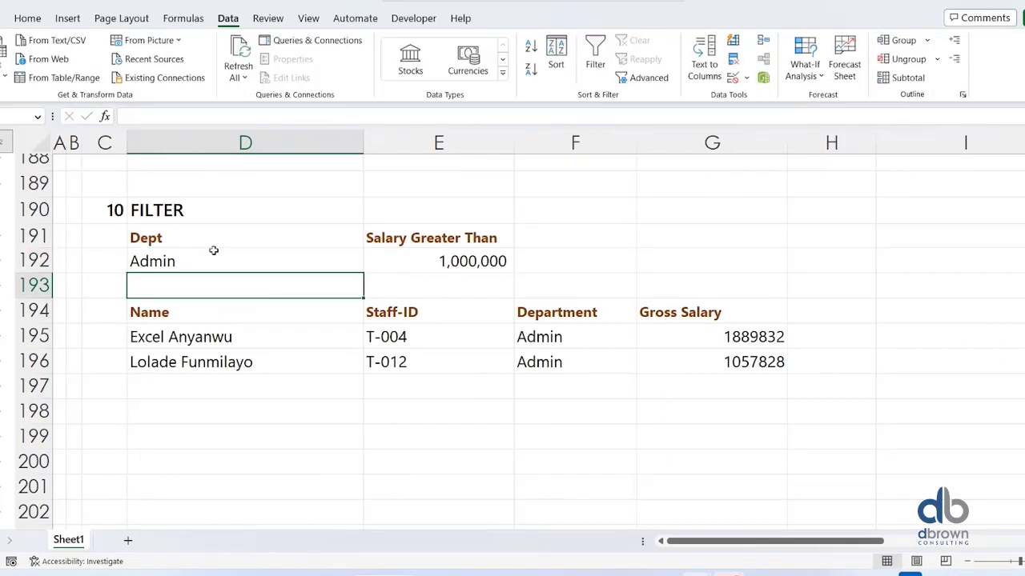
Raise the Salary Greater Than criterion in E192 to 2000000 for the current department.
click(474, 265)
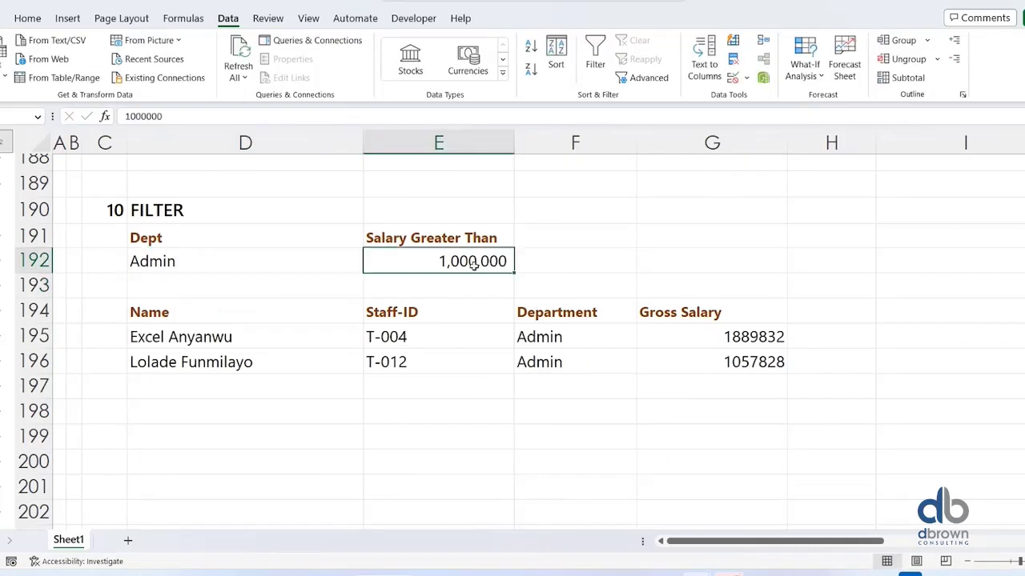
text(2,000,00)
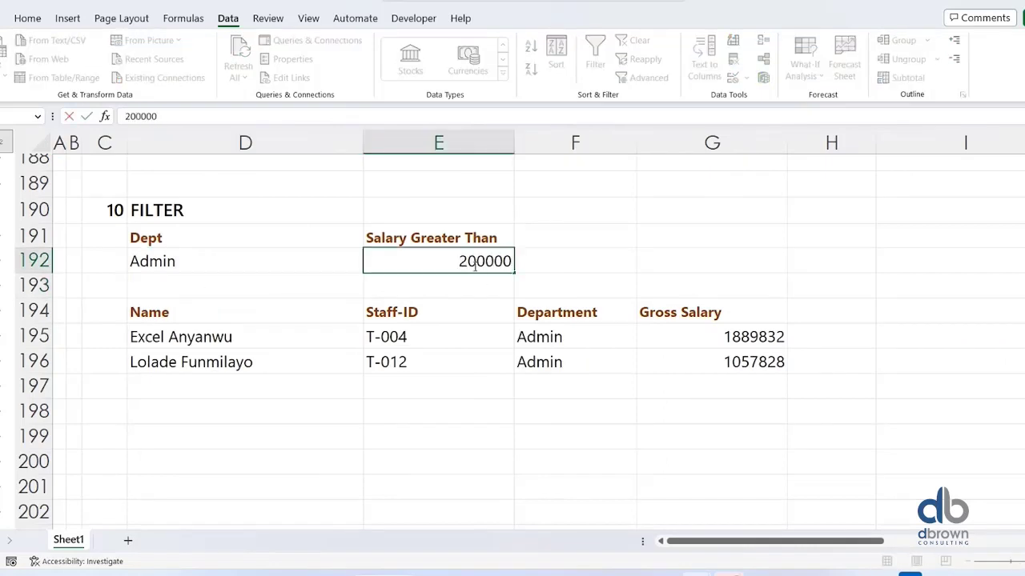
text(0)
key(Return)
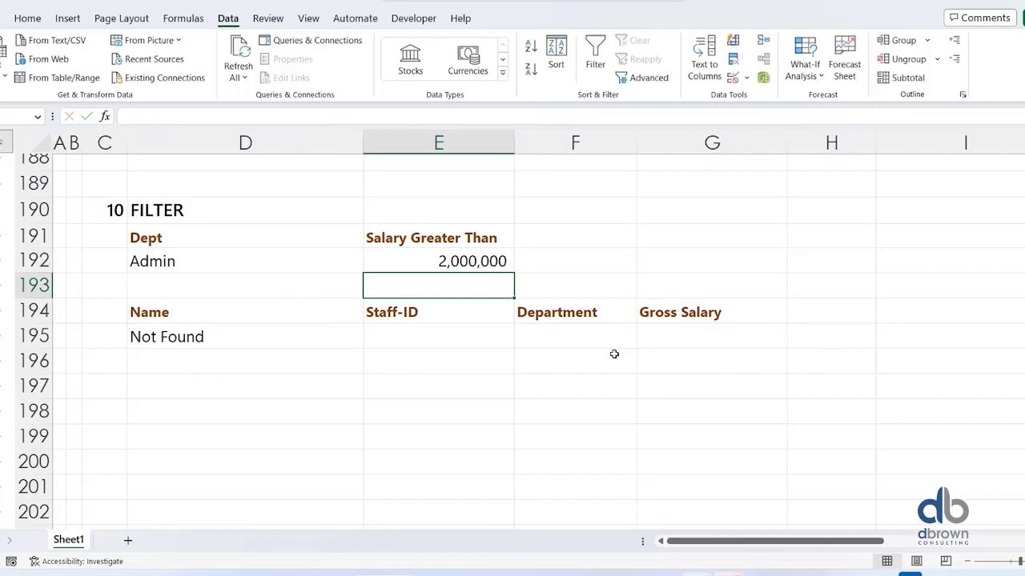
Compare the two-criteria FILTER formula and its four headers at D194:G195 with the Name and Gross Salary headers in row 210.
click(236, 330)
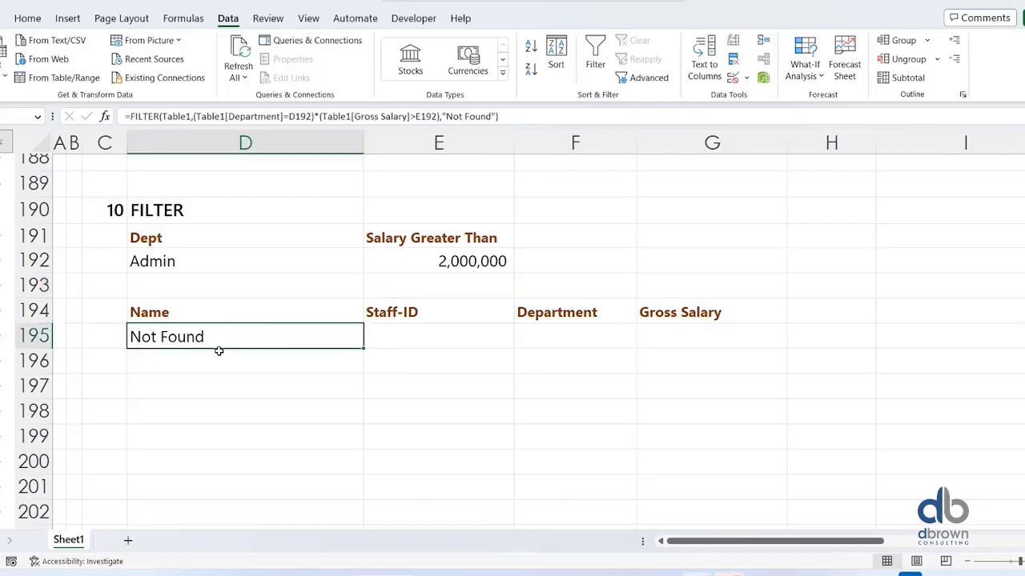
scroll(336, 419, down, 1)
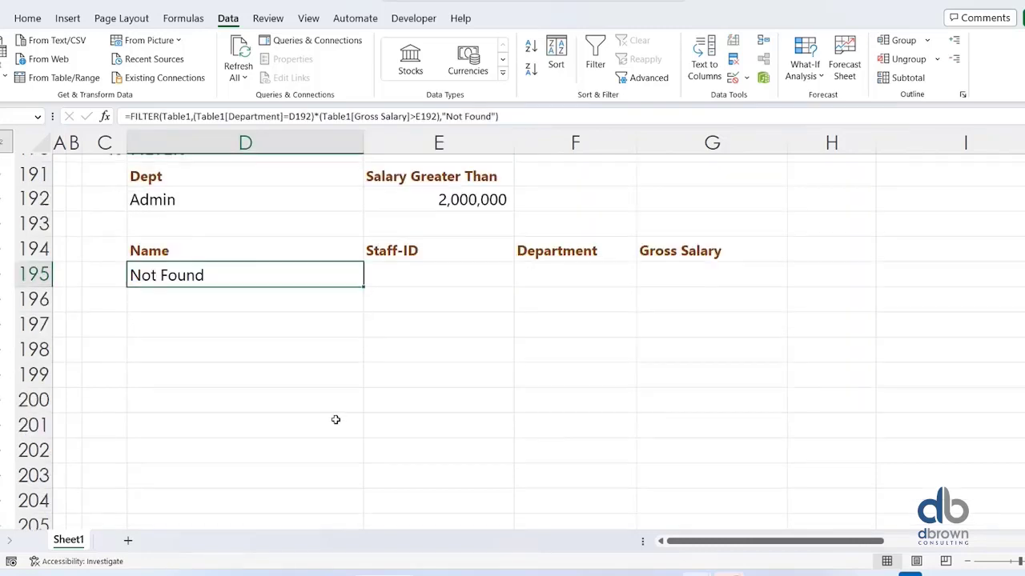
scroll(311, 396, up, 2)
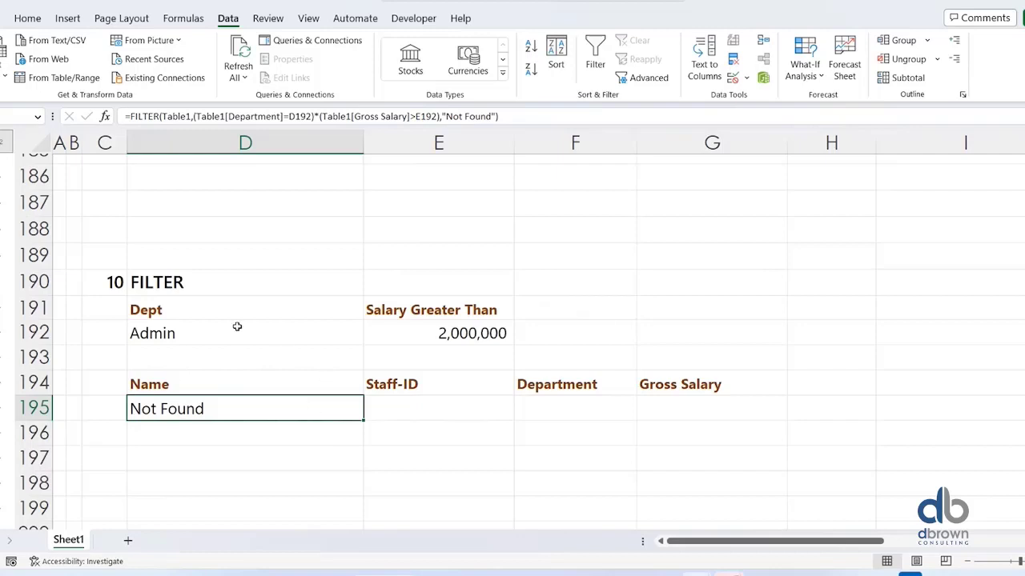
scroll(651, 496, down, 6)
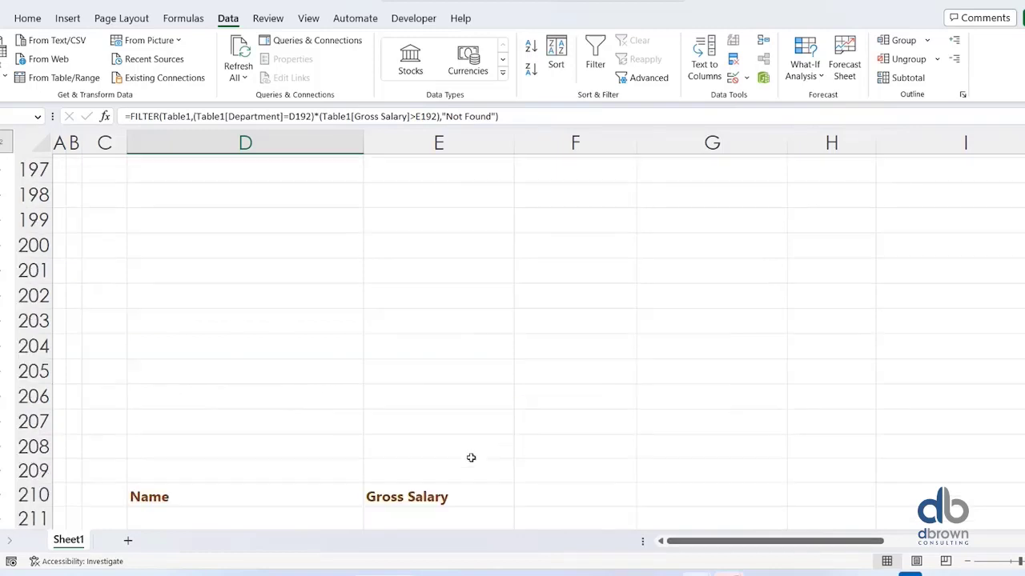
click(240, 377)
click(463, 377)
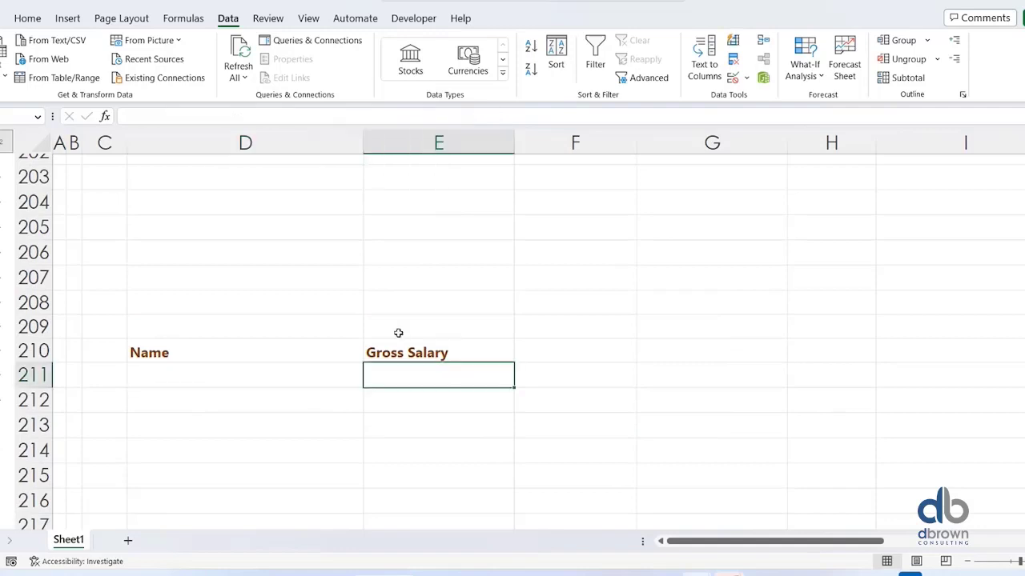
scroll(240, 296, up, 5)
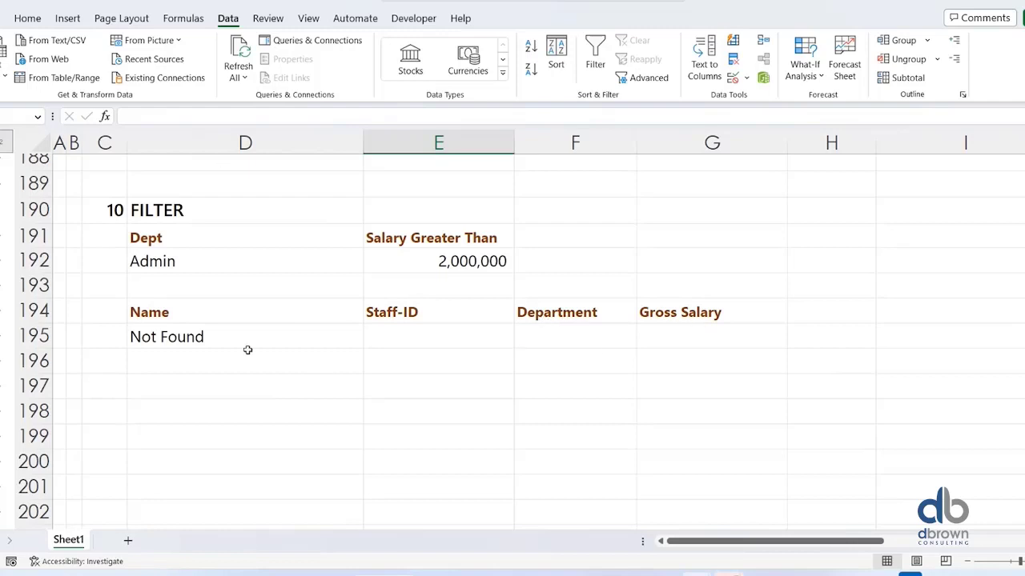
scroll(365, 377, down, 5)
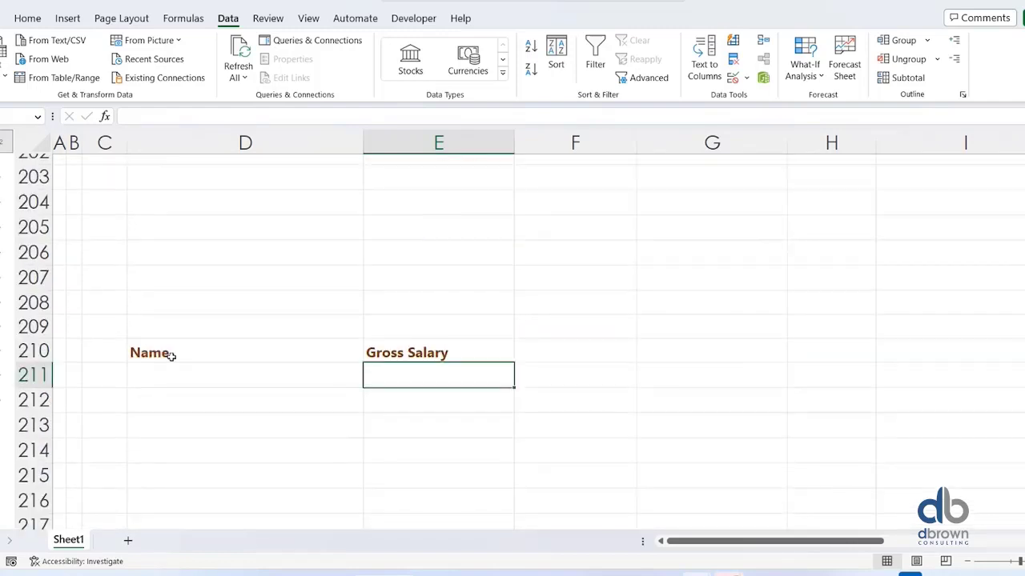
scroll(465, 390, up, 4)
scroll(453, 368, up, 1)
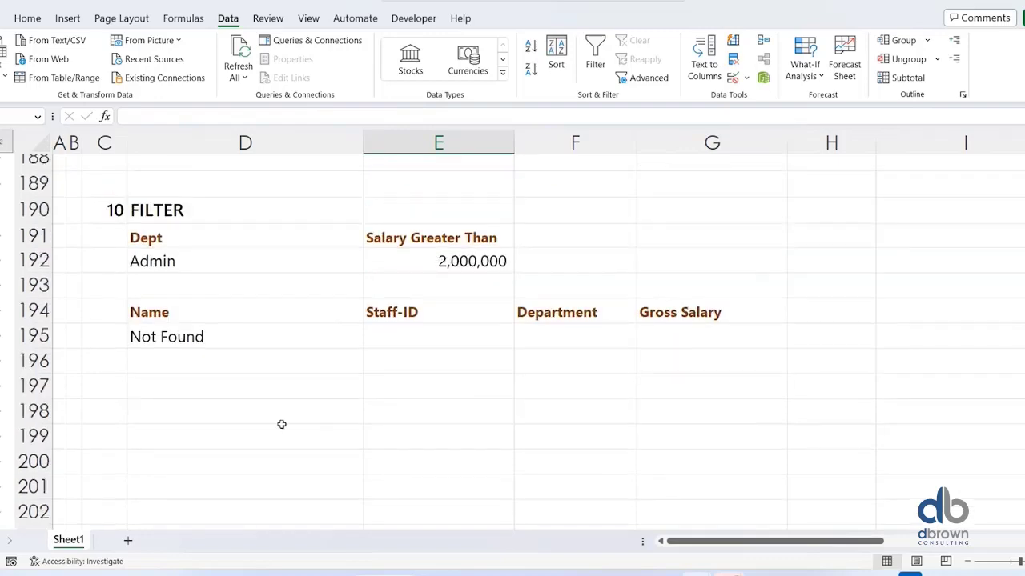
click(236, 339)
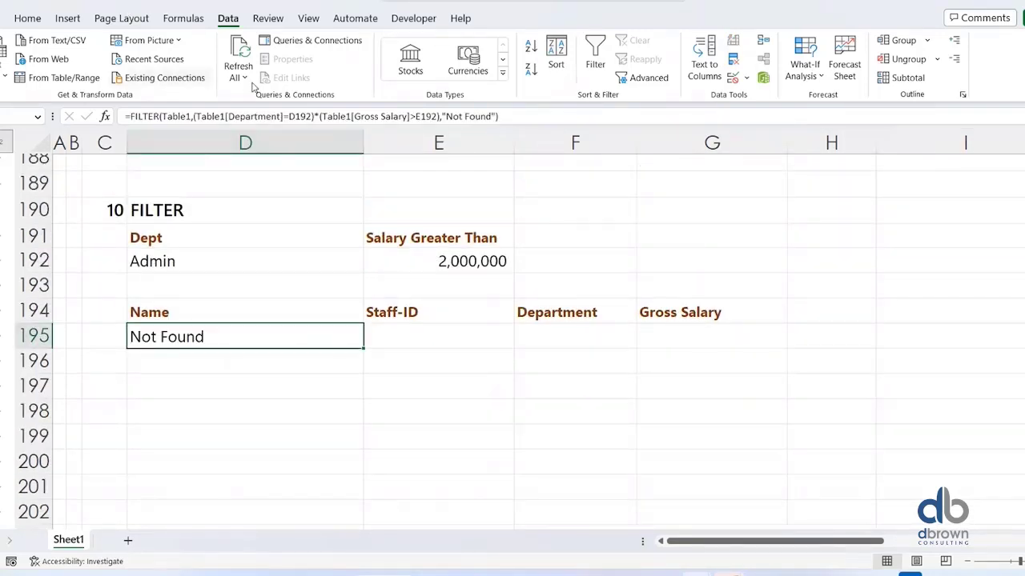
scroll(209, 517, down, 9)
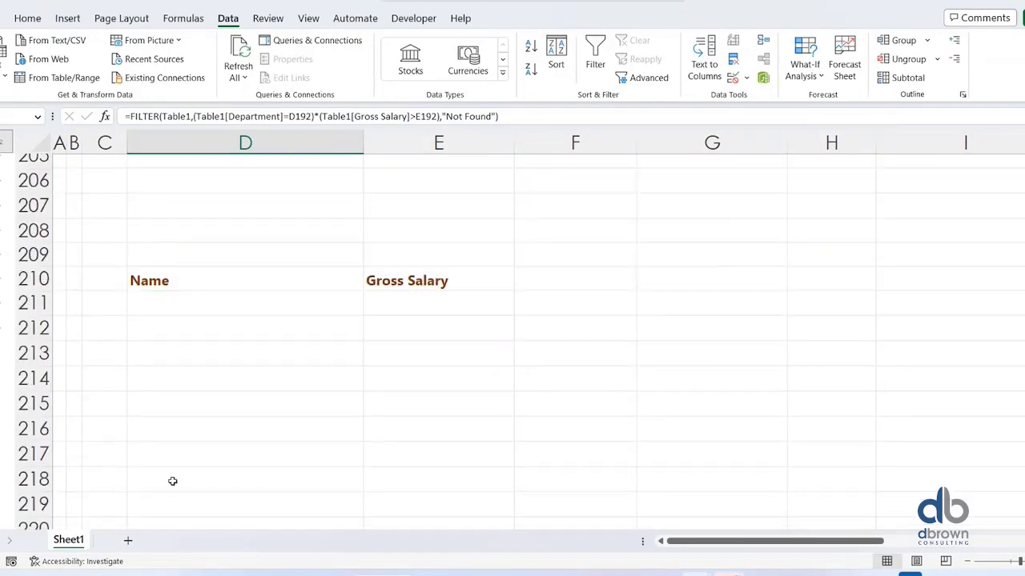
scroll(180, 473, up, 5)
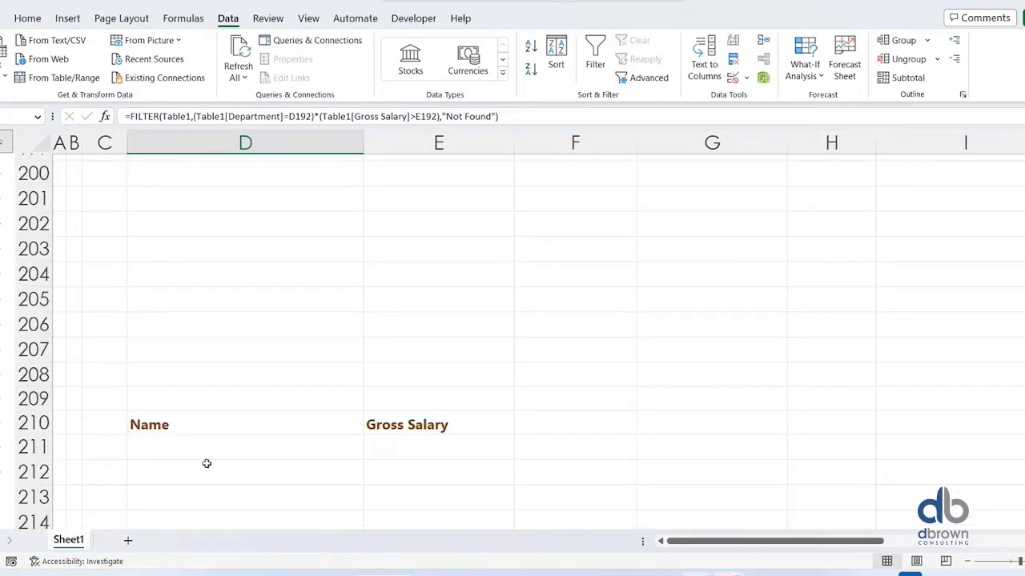
Begin a FILTER formula in D211 with a nested CHOOSECOLS function as its array argument.
click(205, 453)
text(=fil)
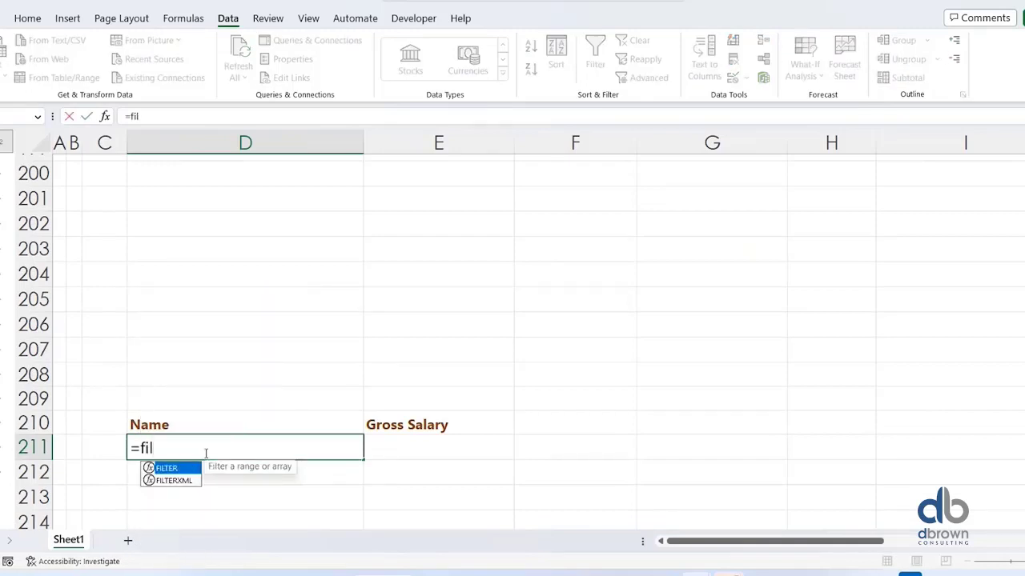
key(Tab)
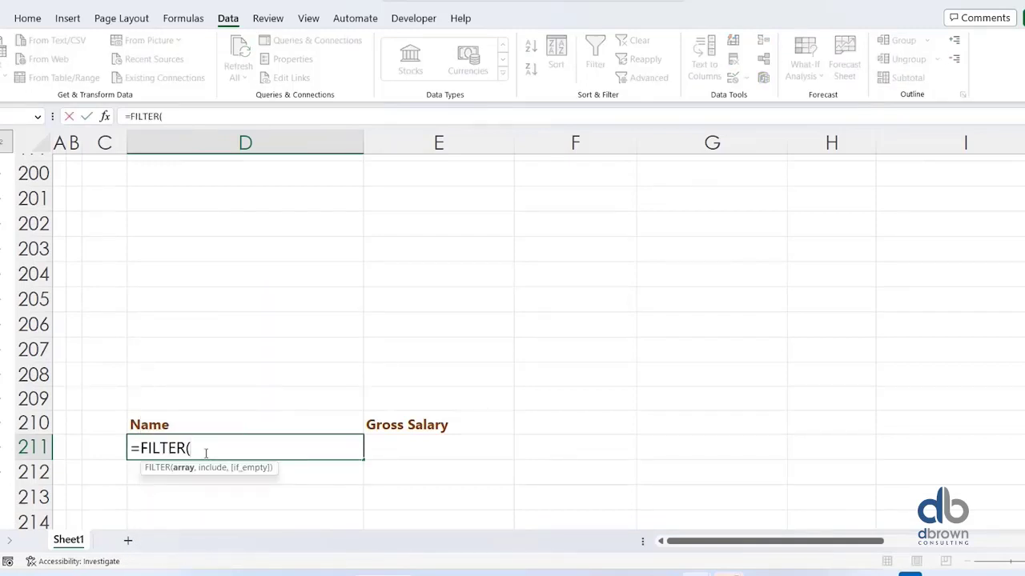
text(cho)
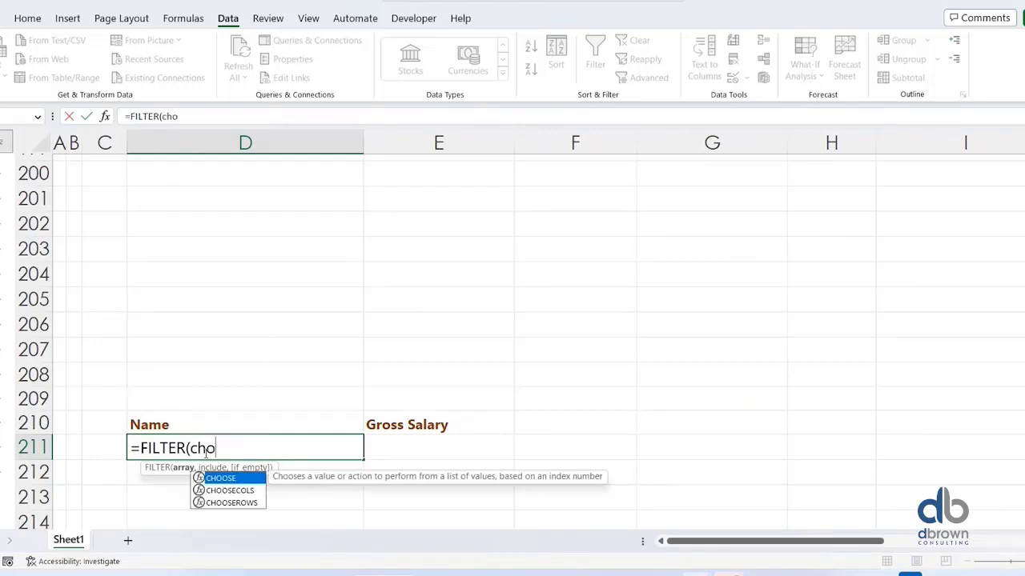
key(Down)
key(Tab)
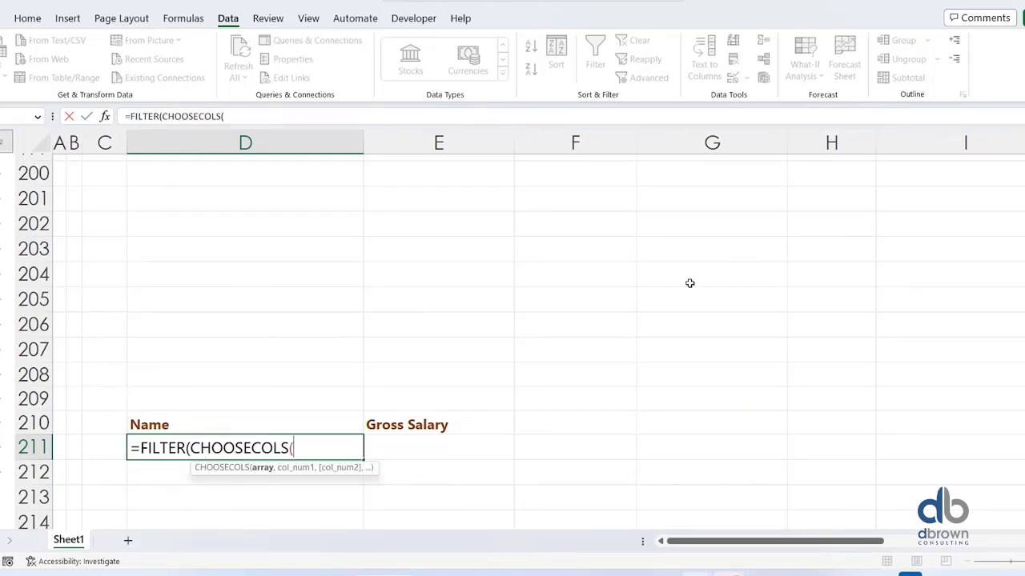
Supply the whole staff table, Table1, as the array of CHOOSECOLS in the D211 formula.
scroll(880, 435, up, 3)
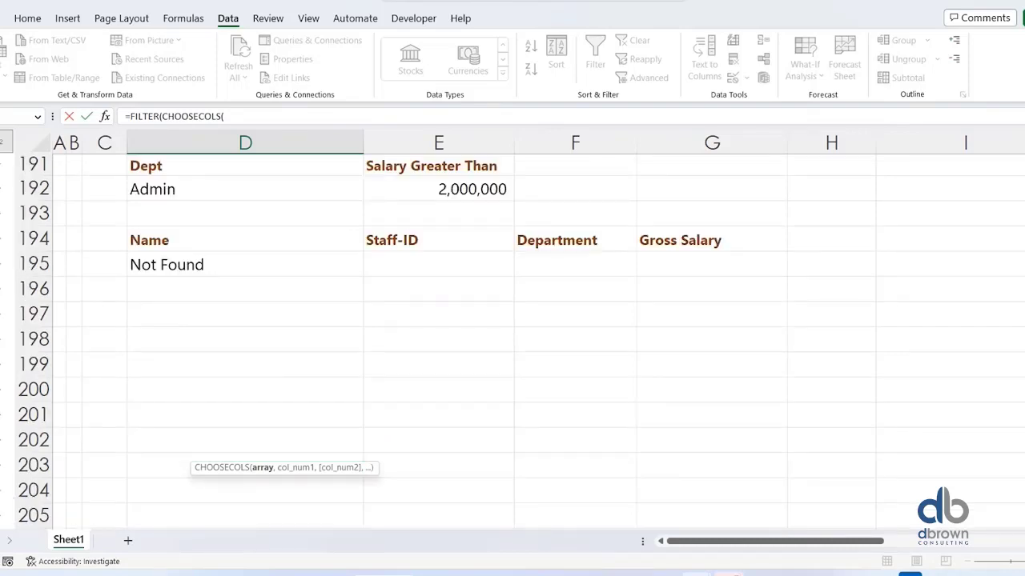
text(J192:M192)
key(ctrl+shift+Down)
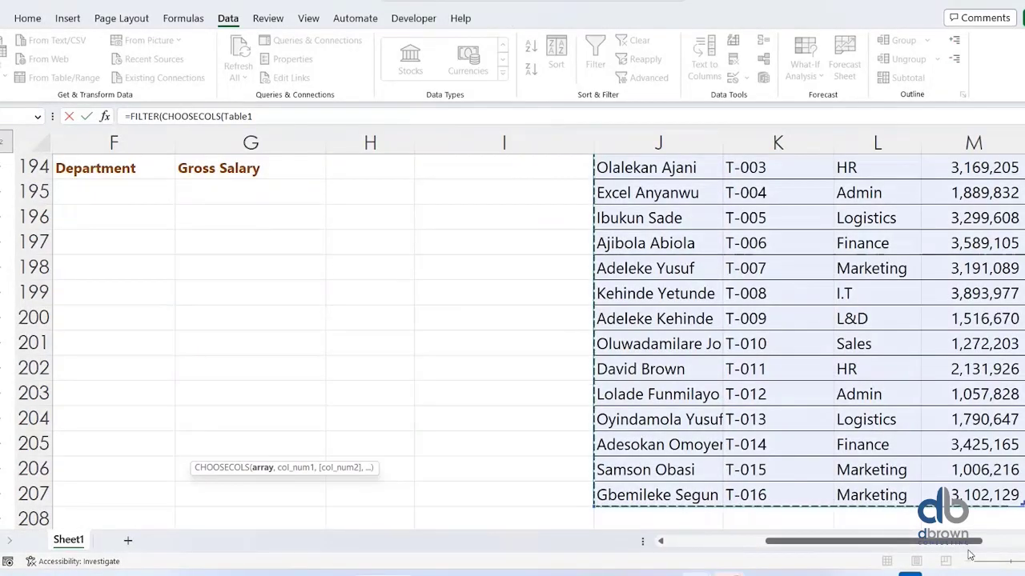
drag(919, 542, 817, 542)
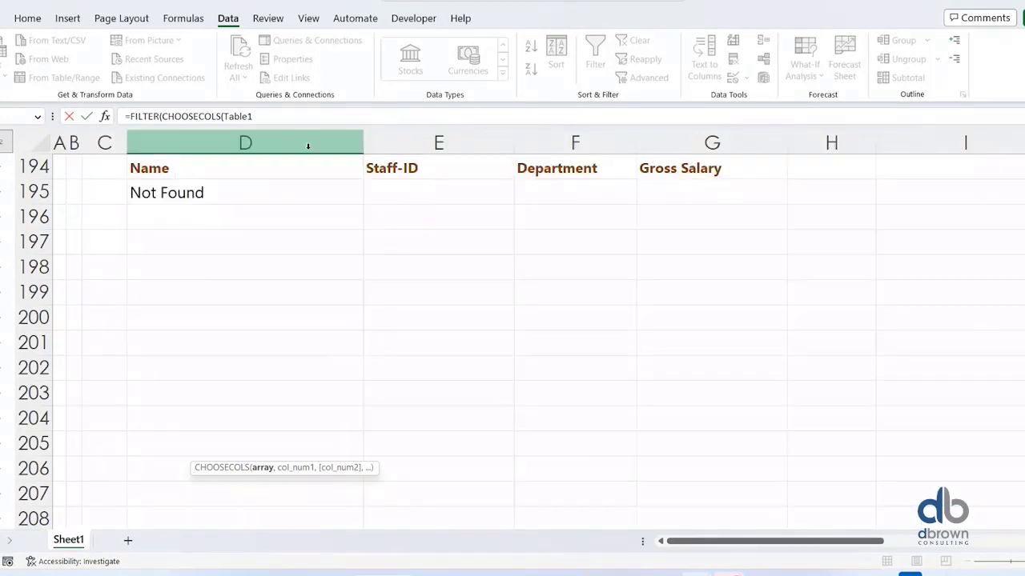
scroll(327, 297, down, 4)
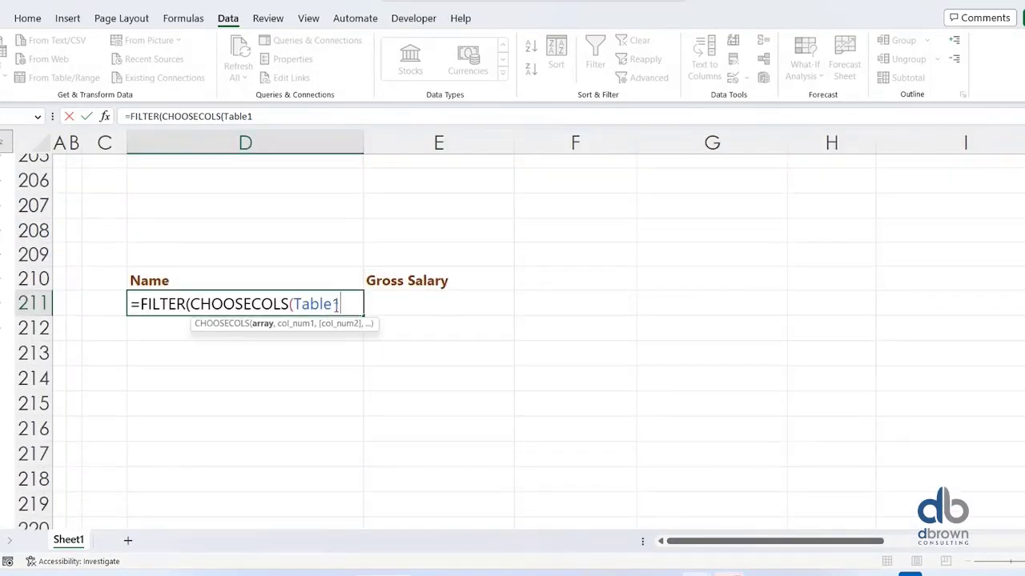
text(,)
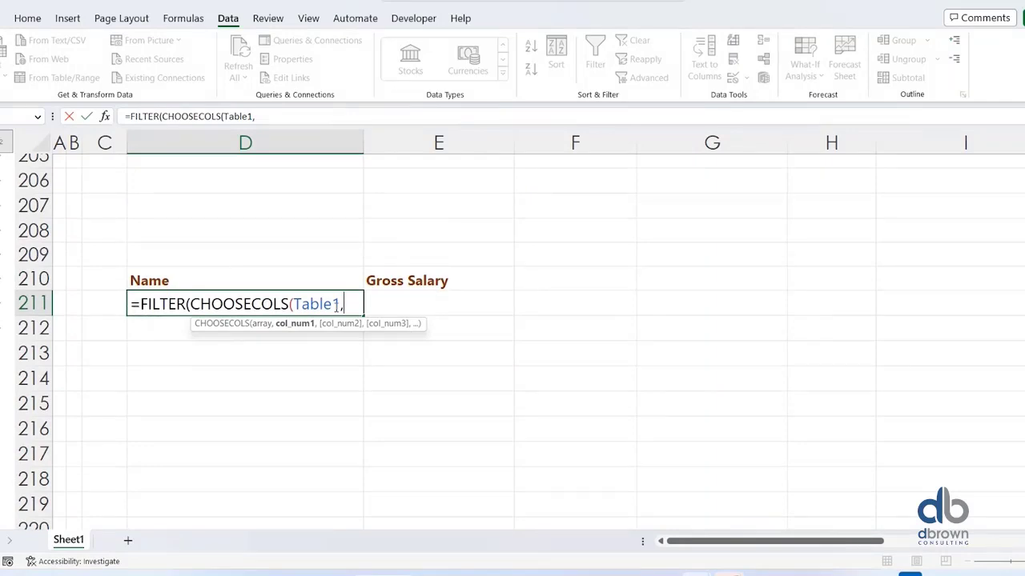
Specify columns 1 and 4 in CHOOSECOLS for Name and Gross Salary, and close the nested function.
scroll(336, 308, up, 4)
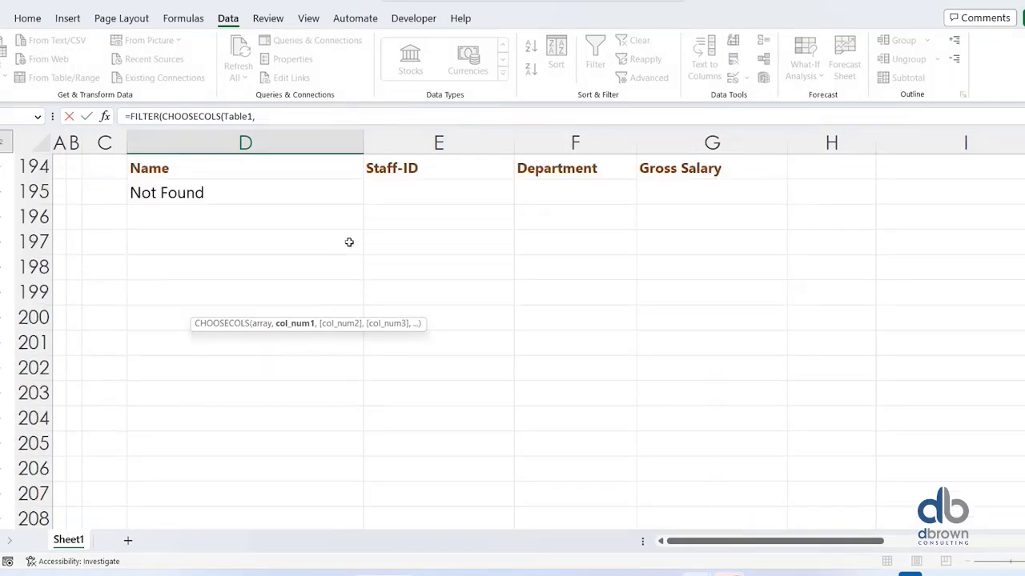
scroll(446, 409, down, 4)
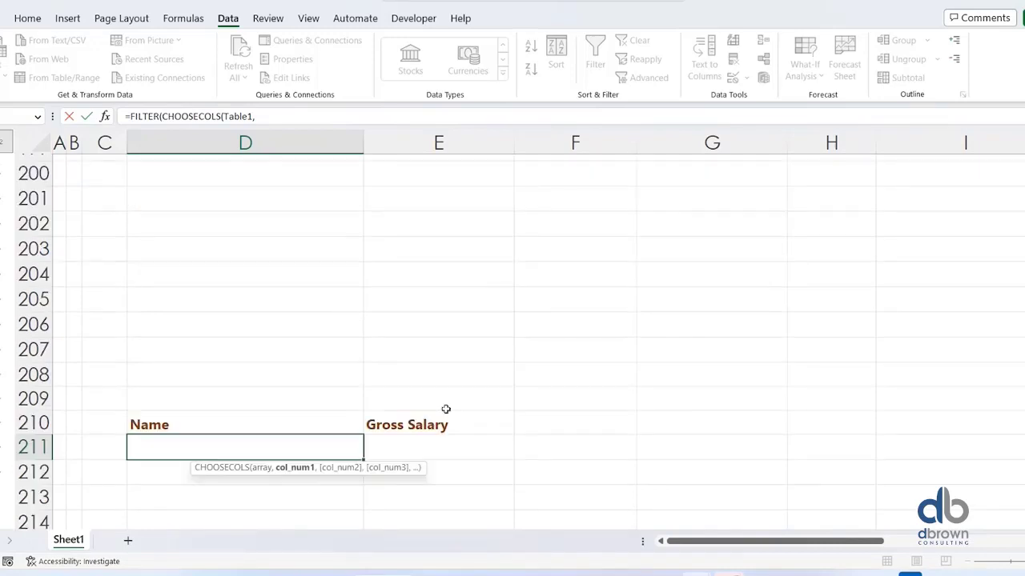
text(1,)
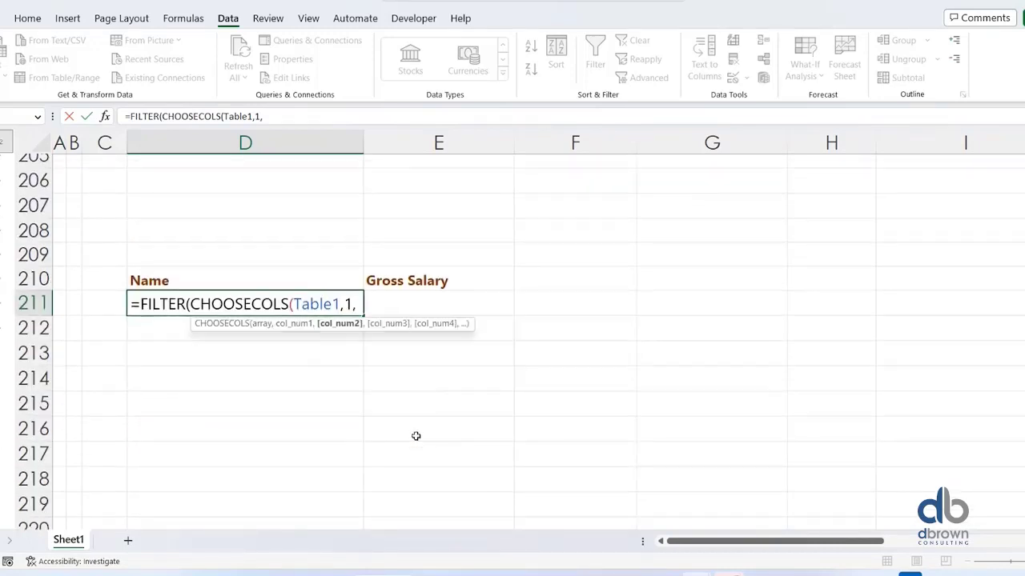
text(4))
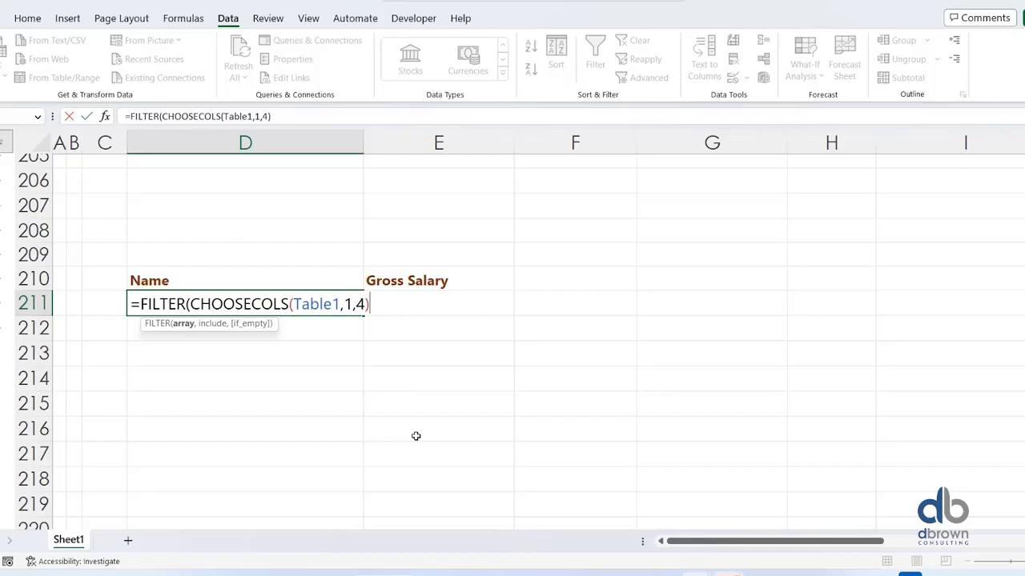
Begin the include argument of the D211 FILTER formula with the table's whole Department column followed by an equals sign.
text(,)
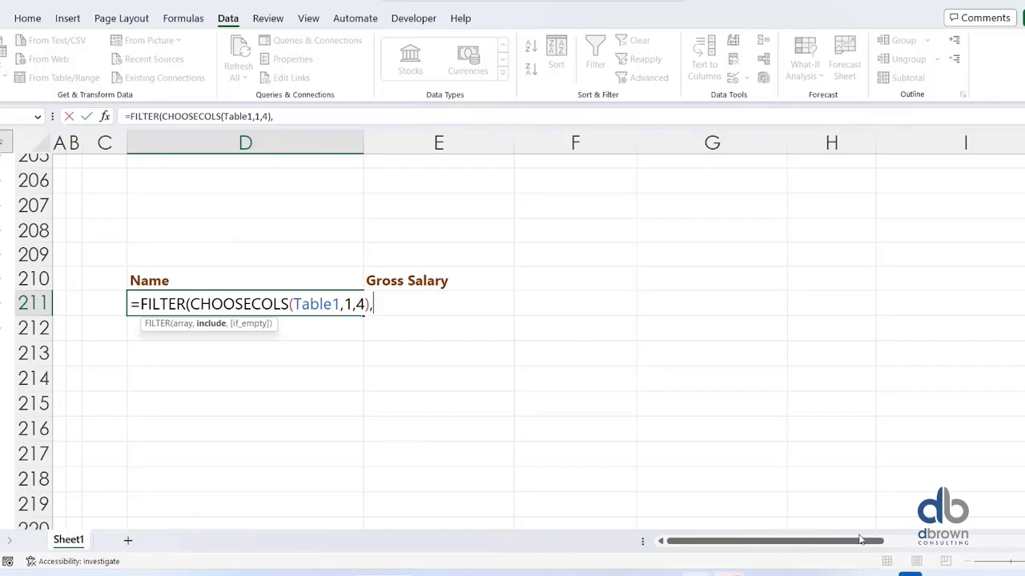
drag(880, 542, 919, 544)
scroll(912, 400, up, 5)
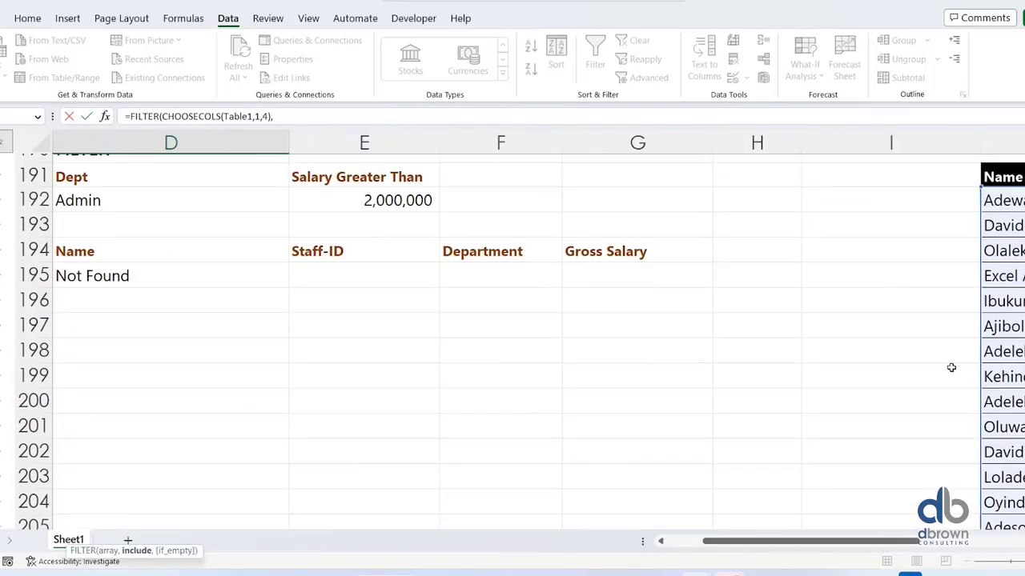
scroll(949, 366, down, 1)
scroll(1018, 204, up, 1)
click(1017, 201)
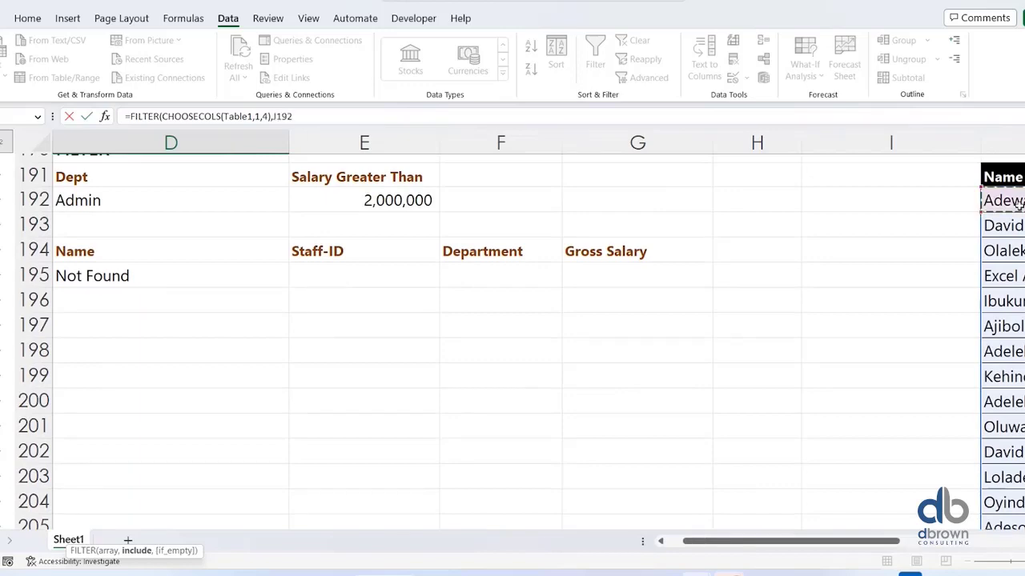
scroll(1017, 204, right, 1)
click(1017, 202)
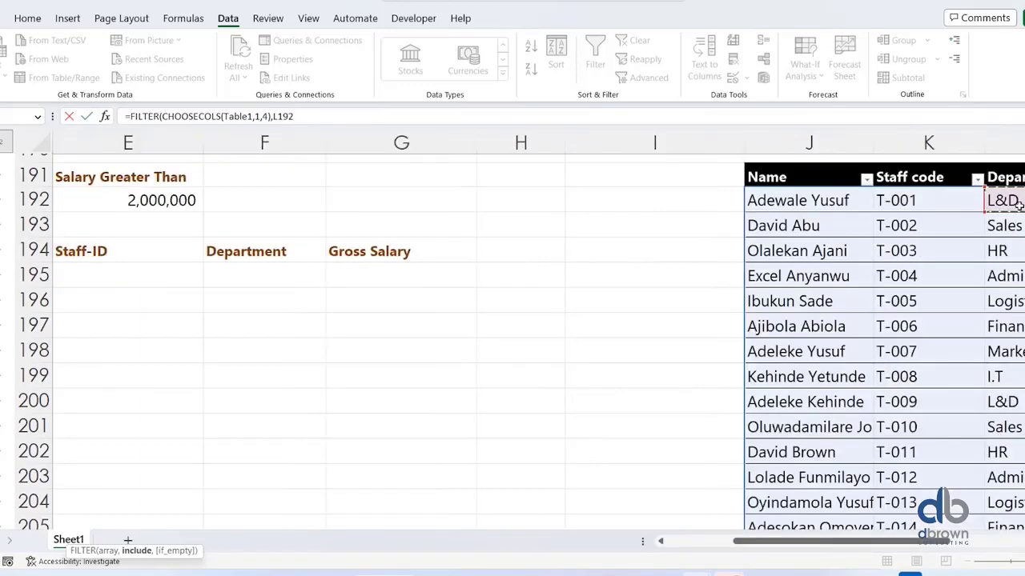
key(ctrl+shift+Down)
text(=)
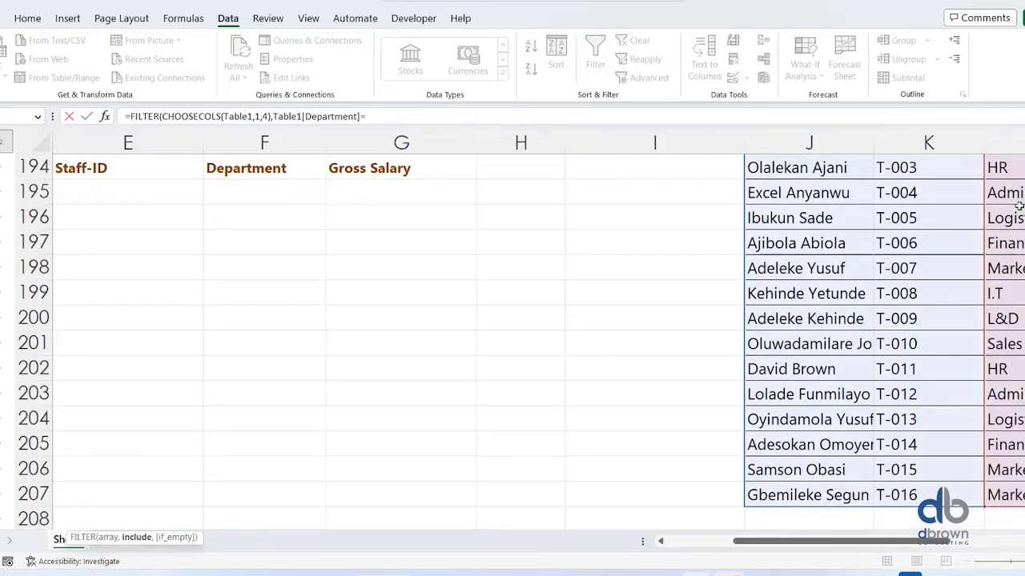
Match the department against the Dept criterion in D192, then close and enter the FILTER formula.
scroll(451, 304, up, 2)
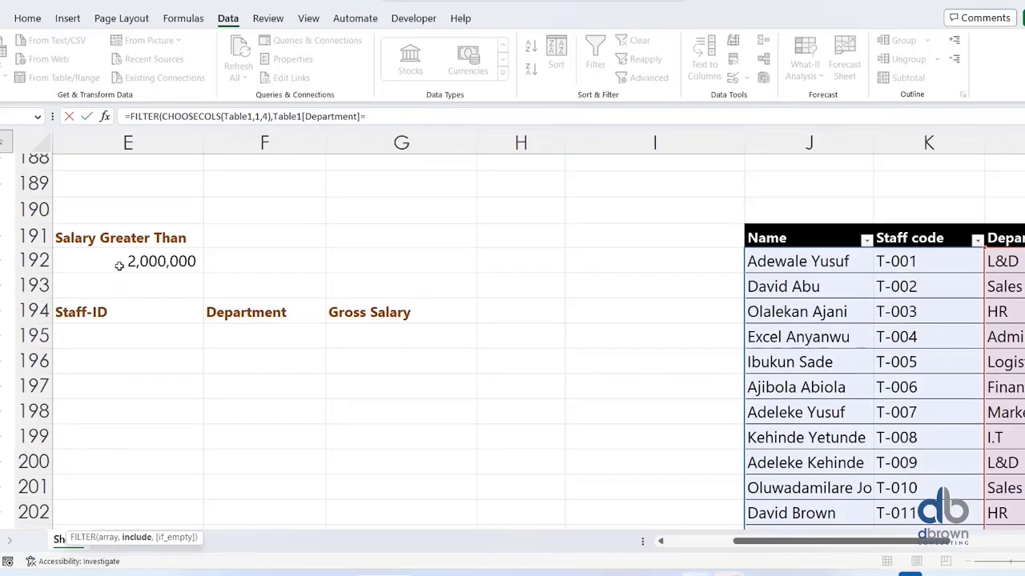
click(119, 266)
scroll(119, 266, left, 1)
click(118, 266)
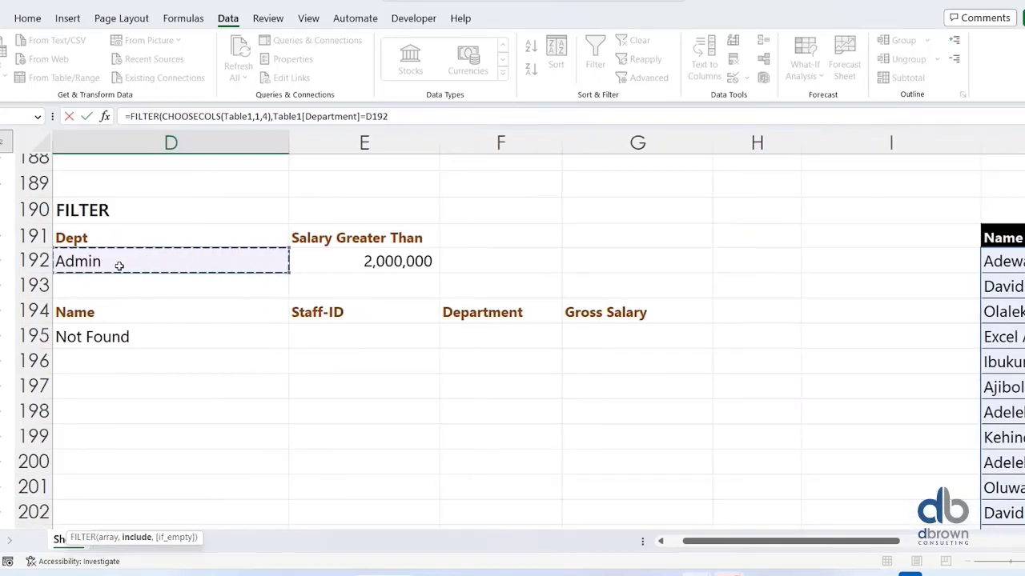
text())
key(Return)
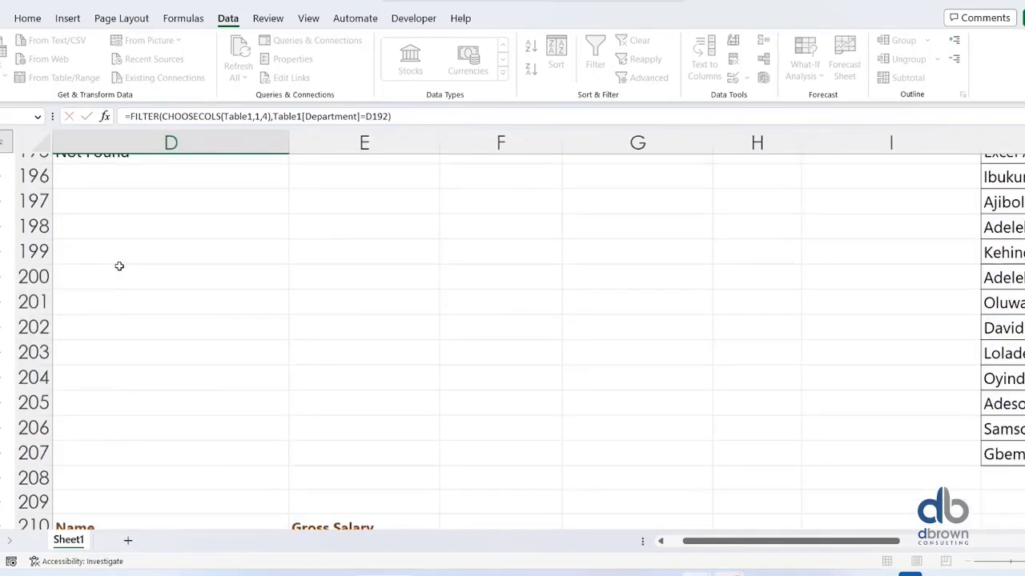
Review the FILTER and CHOOSECOLS formula in D211 and the rows it returns under Name and Gross Salary.
scroll(229, 478, down, 3)
scroll(224, 468, up, 1)
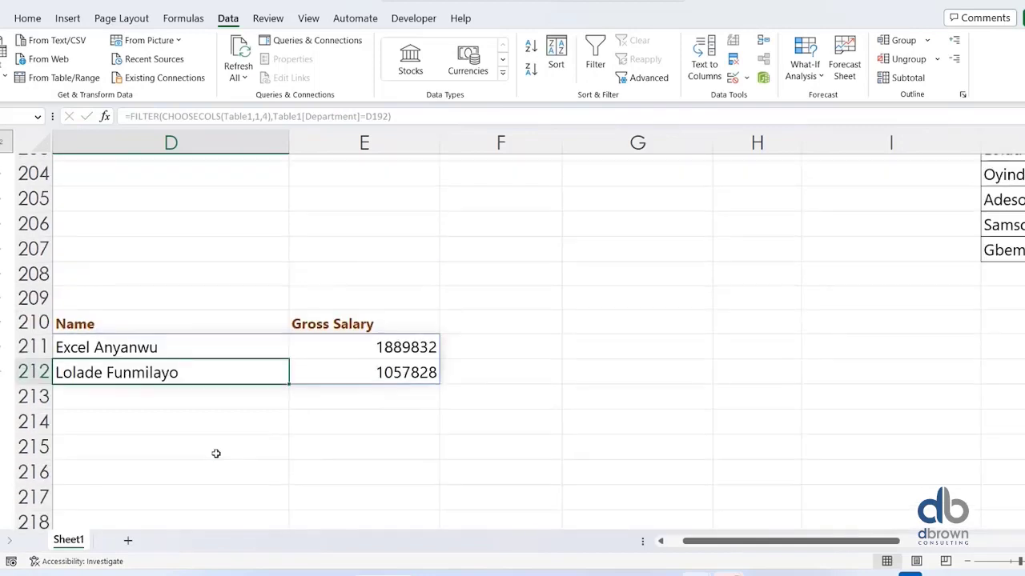
click(151, 342)
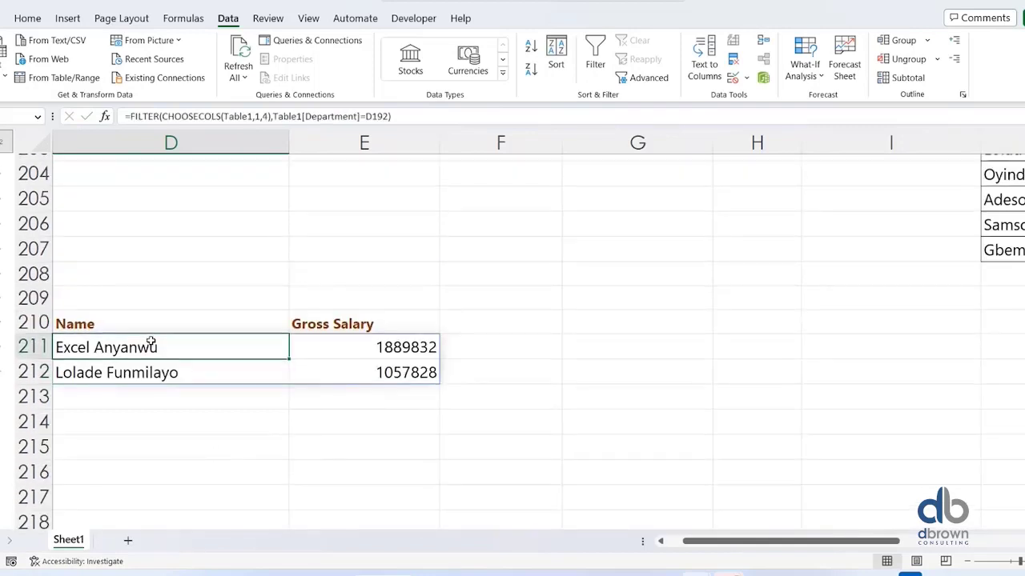
click(381, 329)
click(126, 346)
scroll(126, 346, left, 1)
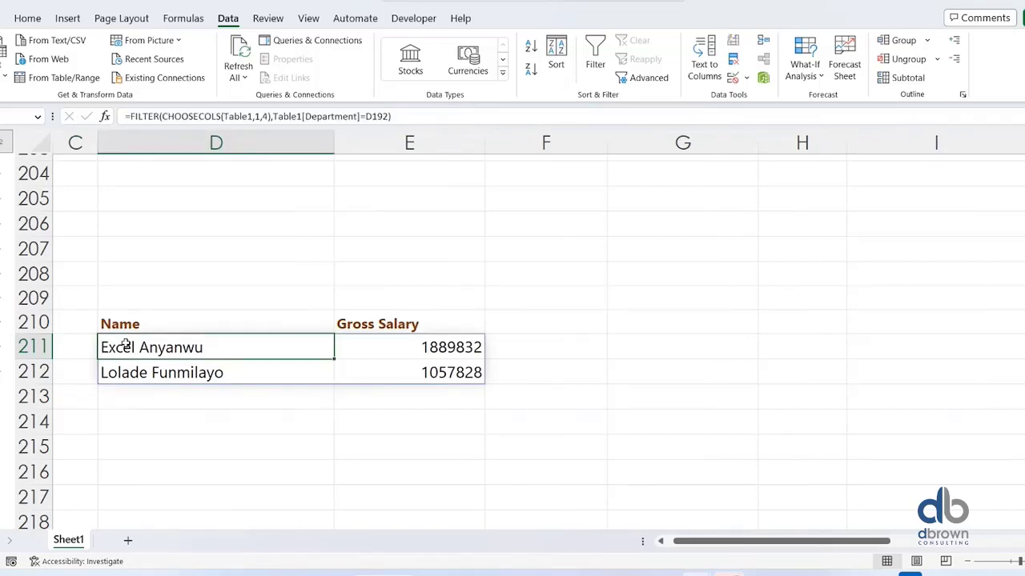
Change the Dept criterion in D192 to Marketing.
key(Up)
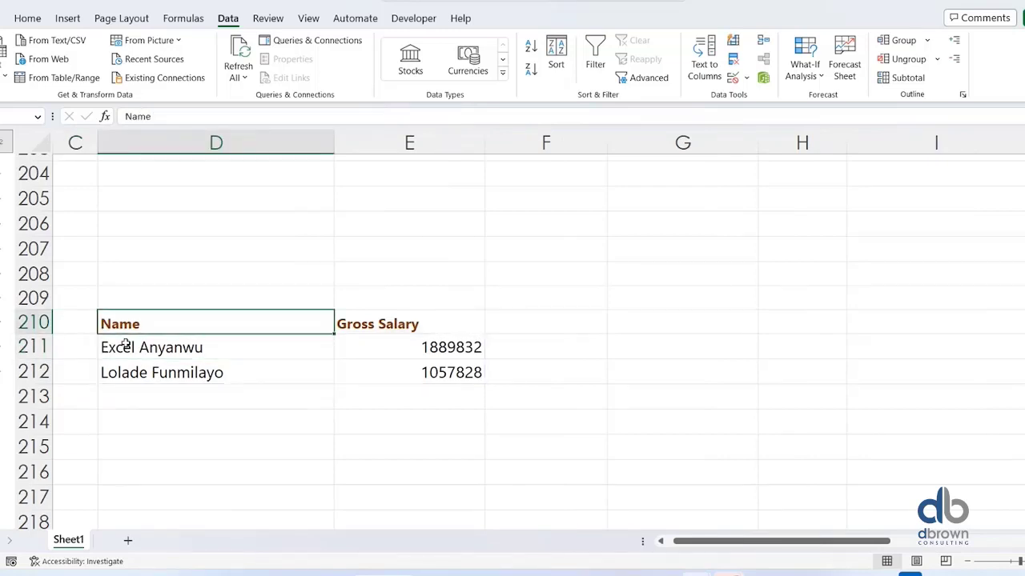
key(Up)
key(Up)
key(Up)
key(Up)
key(Up)
key(Up)
key(Up)
key(Up)
key(Up)
key(Up)
key(Up)
key(Up)
key(Up)
key(Up)
key(Up)
key(Up)
key(Up)
key(Up)
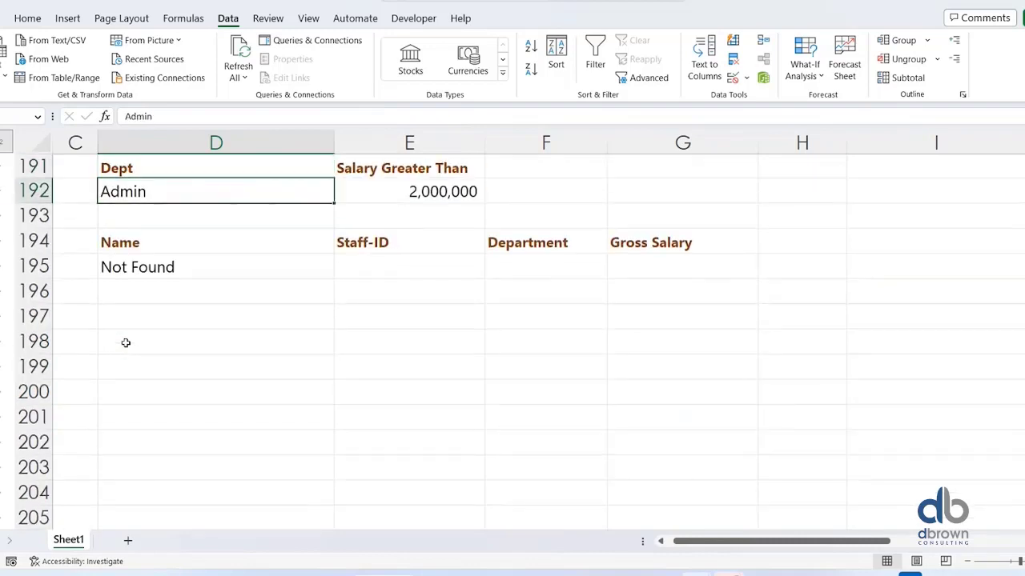
text(Marketing)
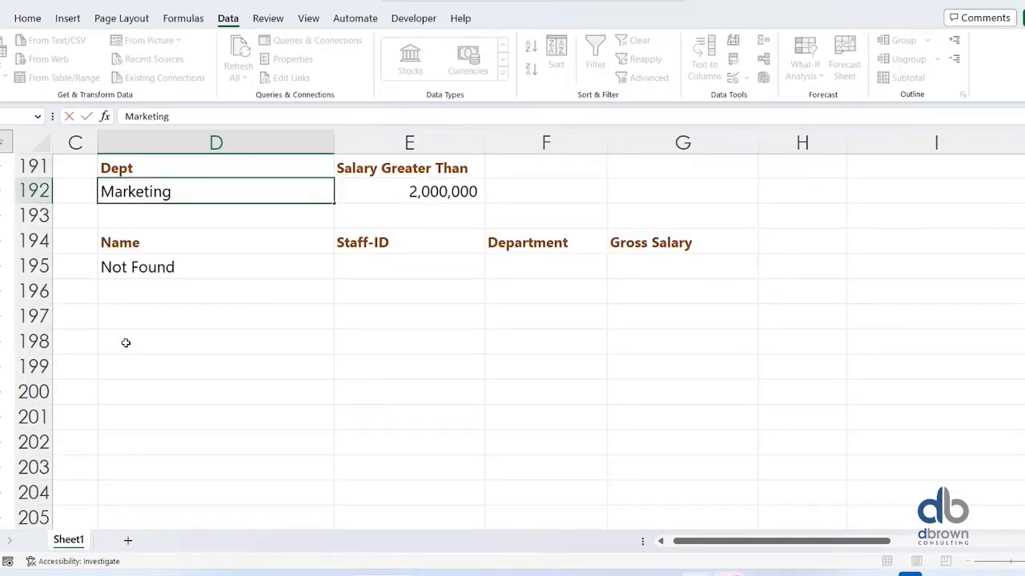
key(Return)
Check the filtered staff rows below the Name and Gross Salary headers in row 210 against the new department criterion.
key(Down)
key(Down)
key(Down)
key(Down)
key(Down)
key(Down)
key(Down)
key(Down)
key(Down)
key(Down)
key(Down)
key(Down)
key(Down)
key(Down)
key(Down)
key(Down)
key(Down)
key(Down)
key(Down)
key(Down)
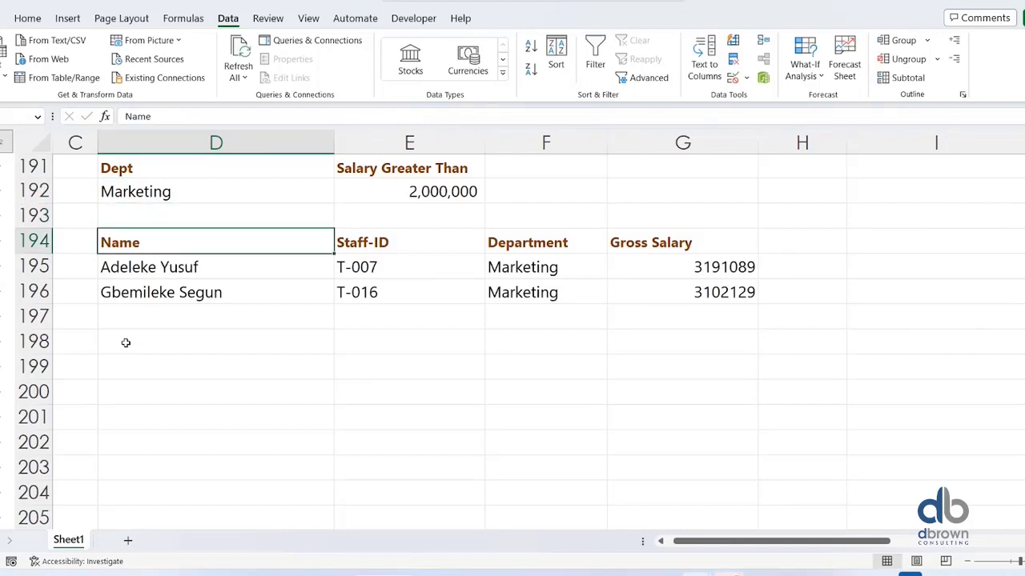
key(Up)
key(Up)
key(Up)
key(Up)
key(Up)
key(Up)
key(Up)
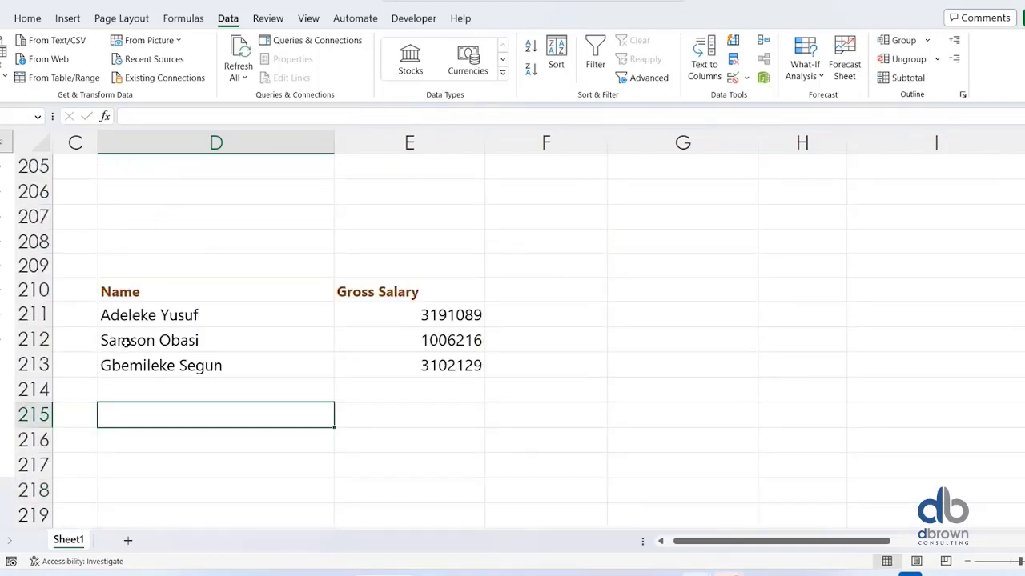
key(Down)
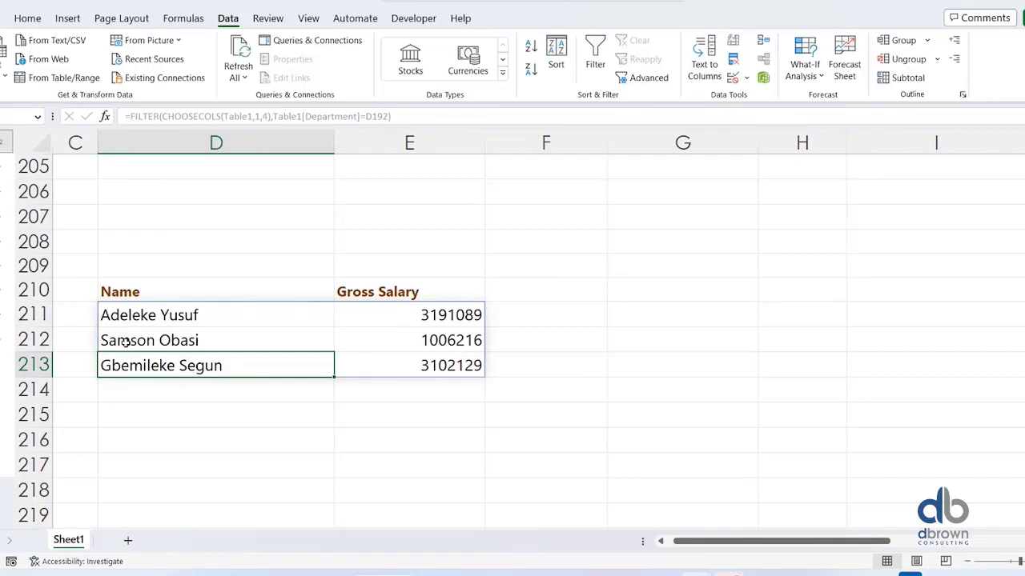
key(Down)
key(Down)
key(Up)
key(Up)
key(Up)
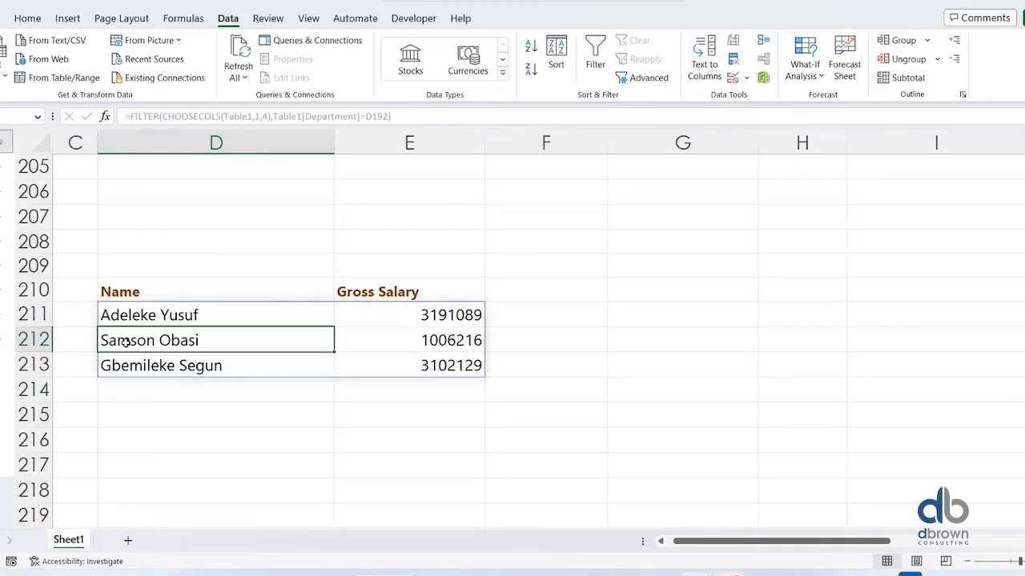